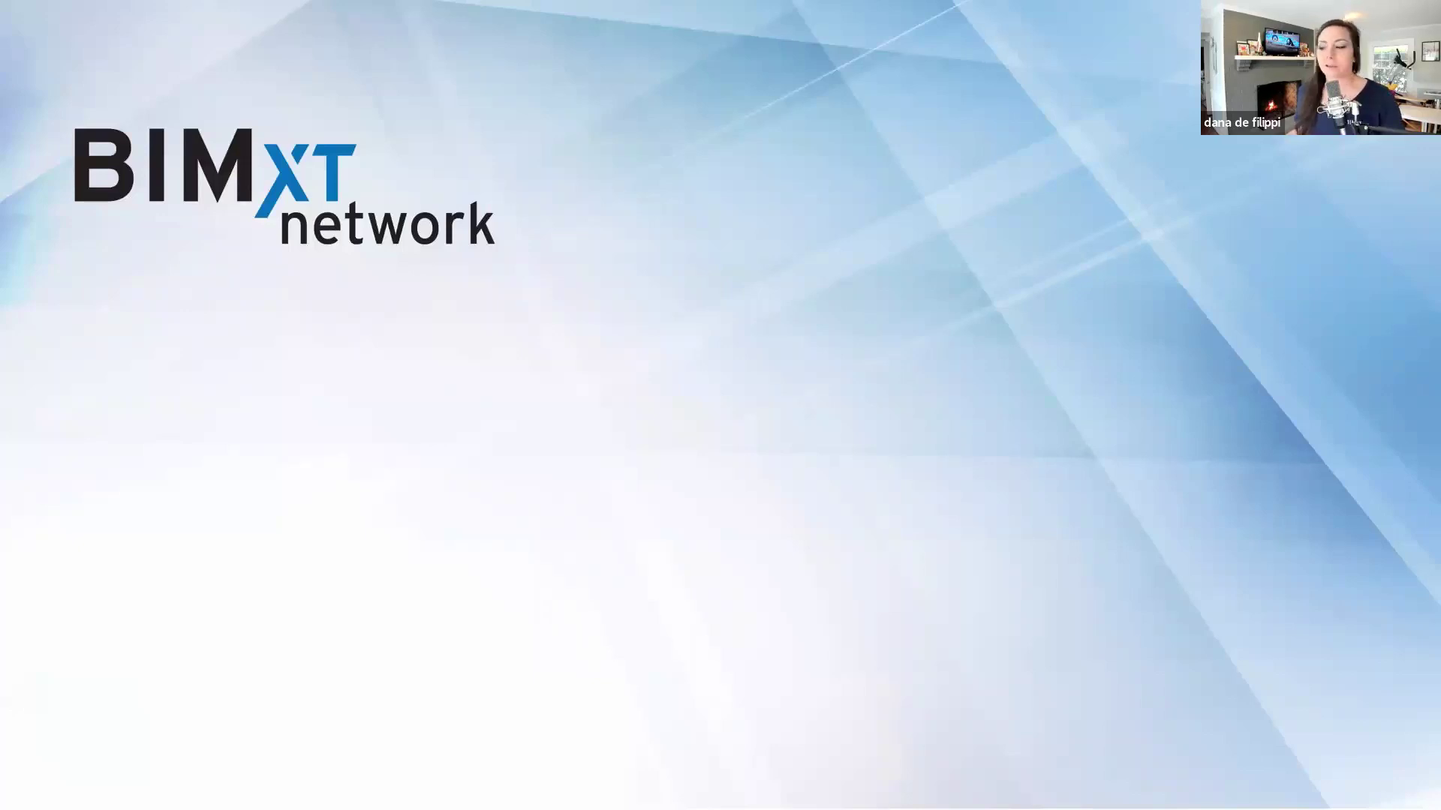
- Advance the slideshow past the Revit user group logos slide to Advisory Board Members
{"action": "left_click", "coordinate": [827, 184]}
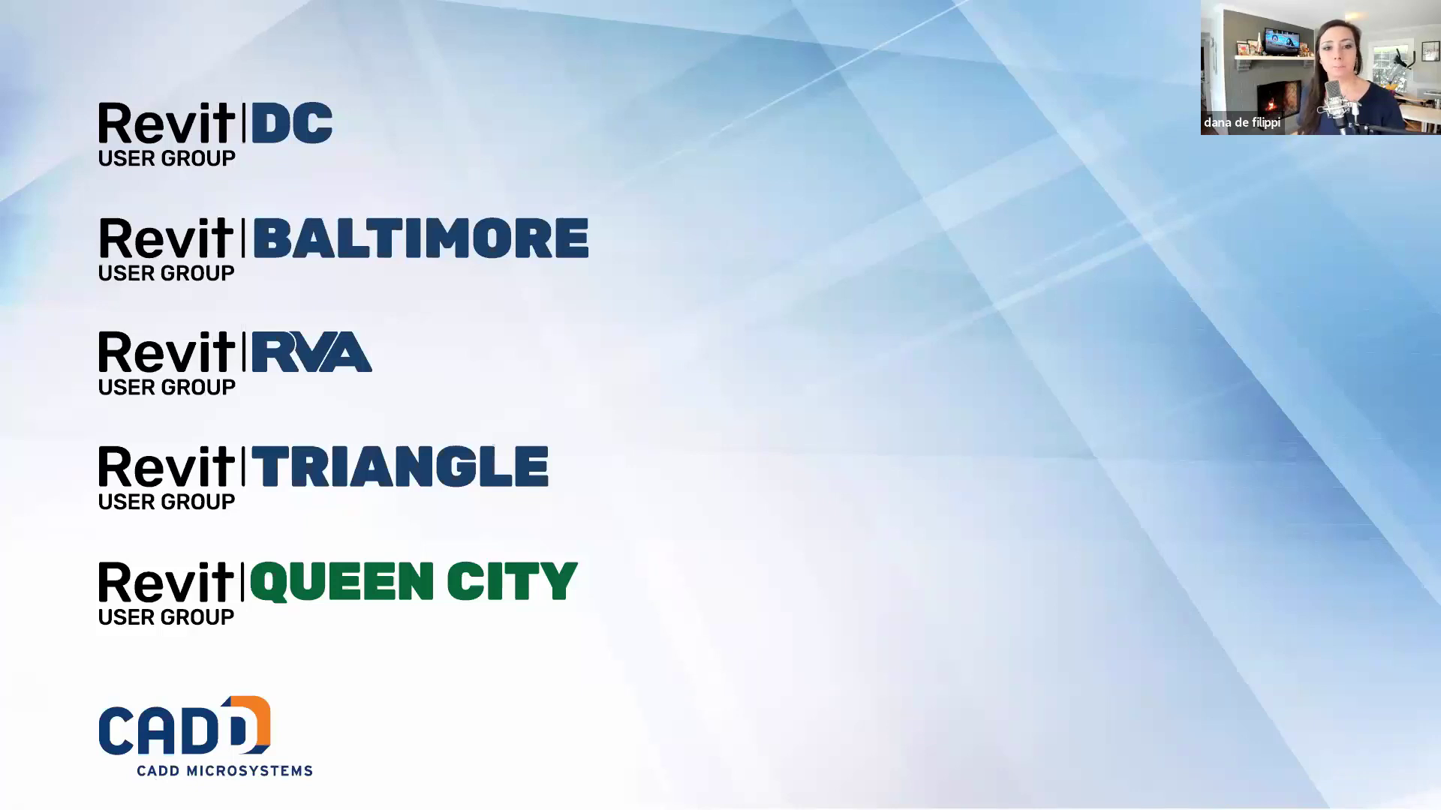
{"action": "left_click", "coordinate": [477, 245]}
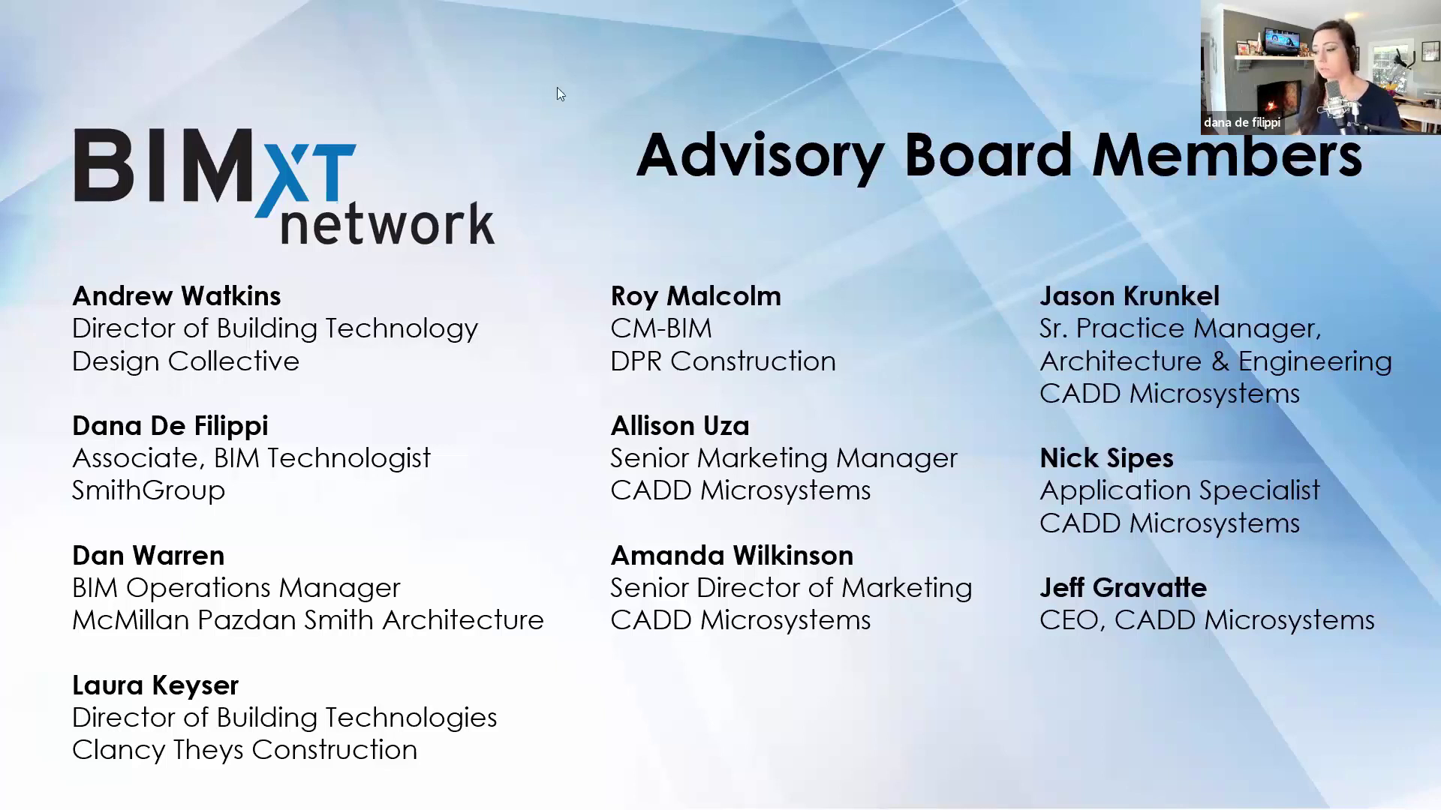
- Advance to the LinkedIn Group! slide showing the BIMxt Network group page
{"action": "left_click", "coordinate": [547, 191]}
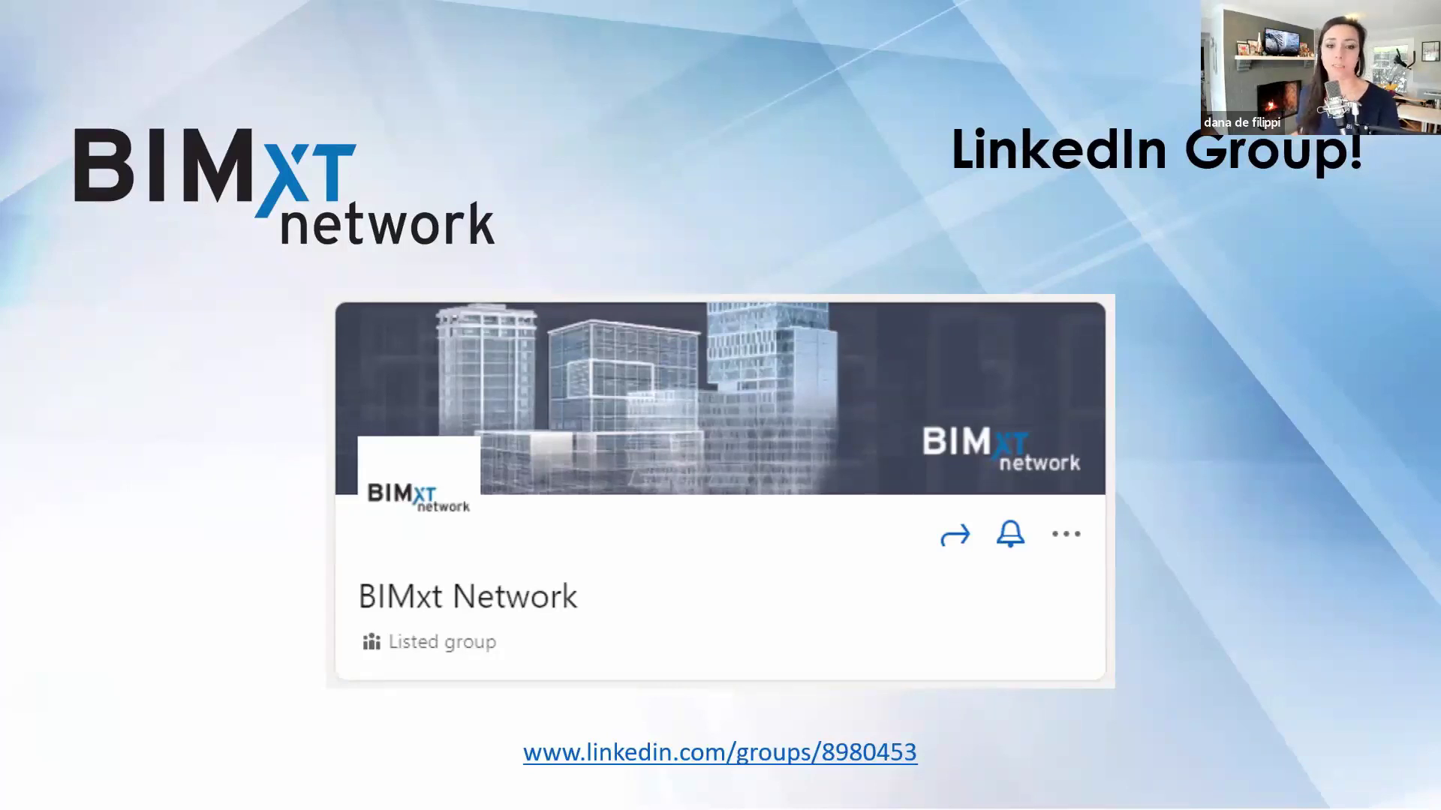
- Move past the BIM 360 speakers slide to the Autodesk Office Building Project Files (34 items)
{"action": "left_click", "coordinate": [123, 452]}
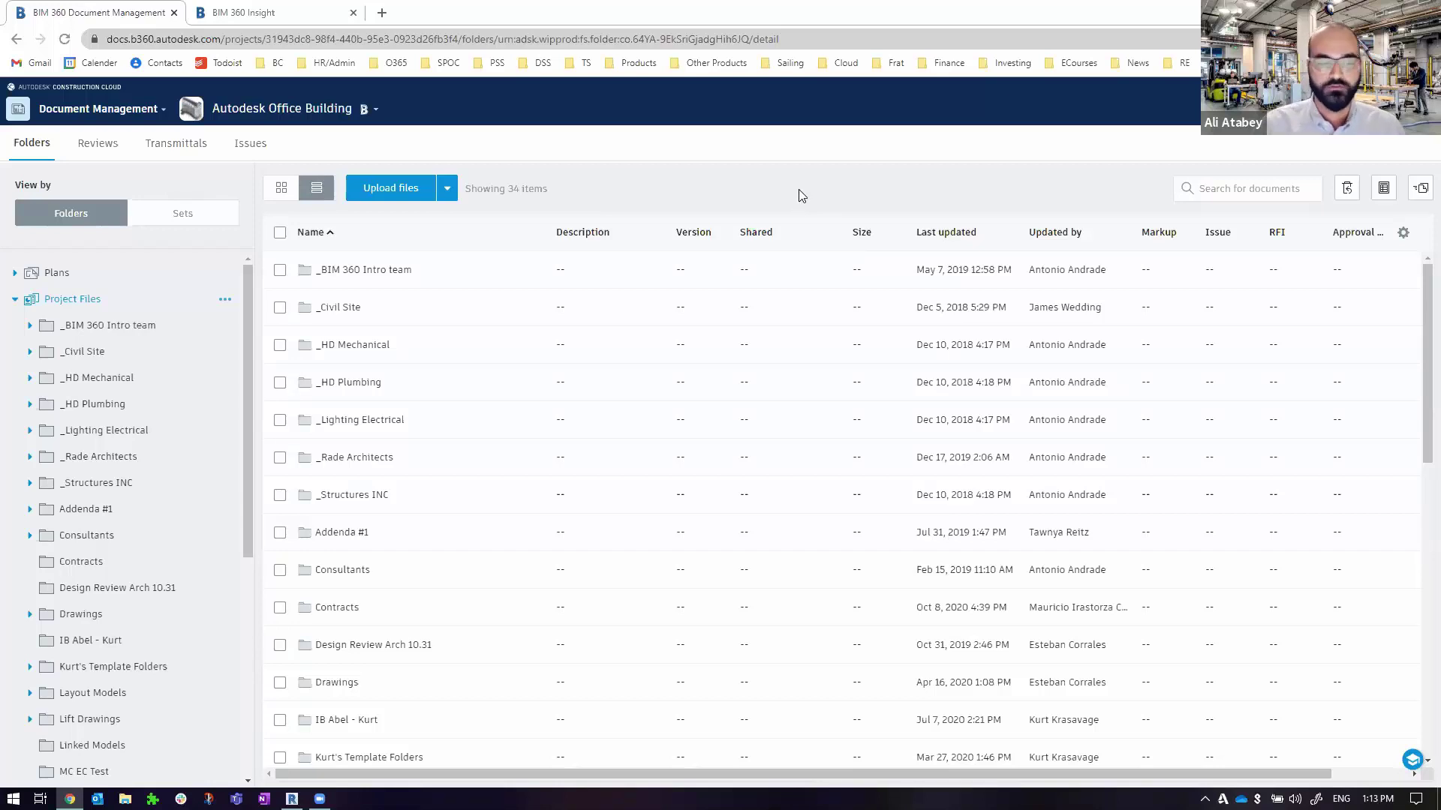
- Open _Rade Architects, then its _Rade Internal Model folder containing ADSK_Arch.rvt
{"action": "left_click", "coordinate": [99, 456]}
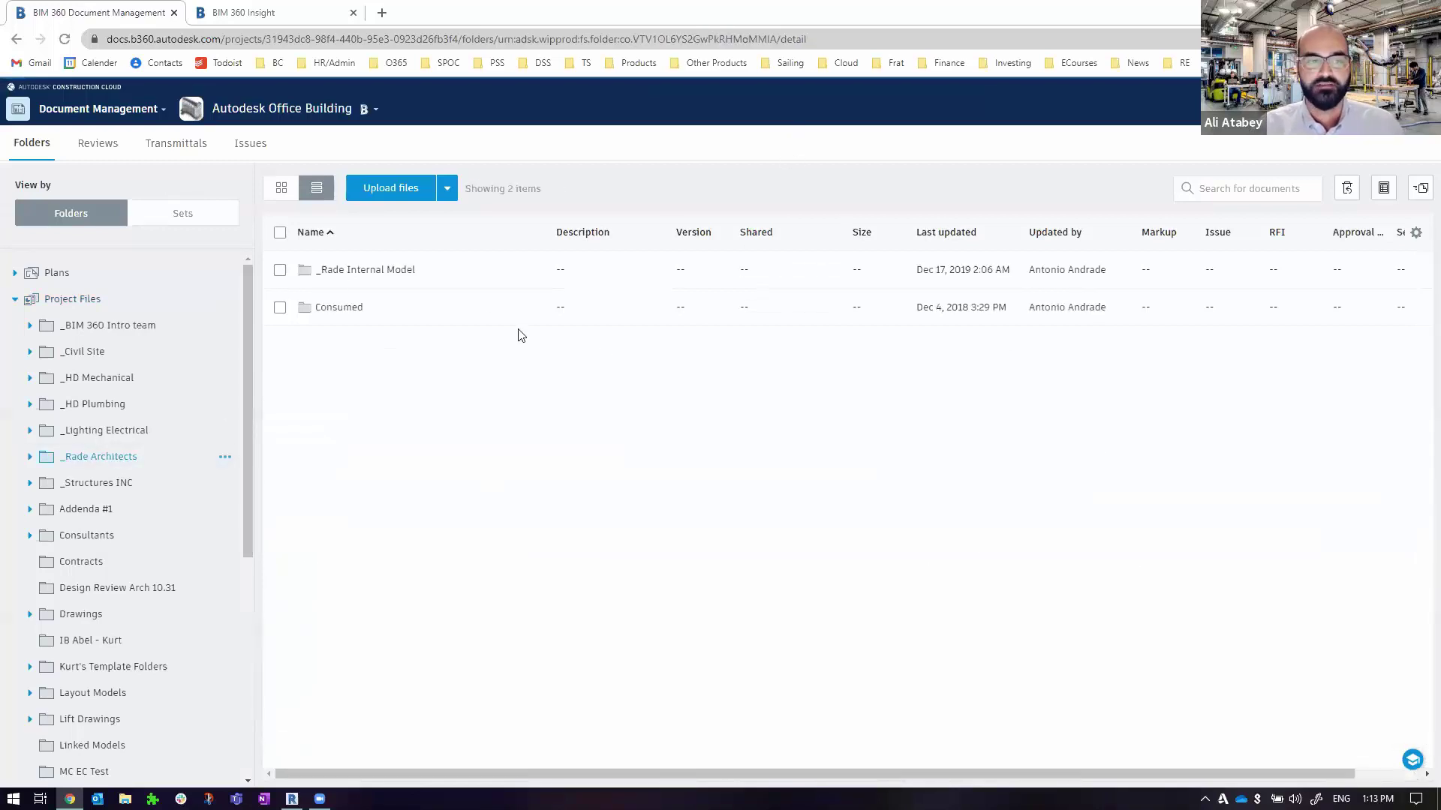
{"action": "left_click", "coordinate": [340, 270]}
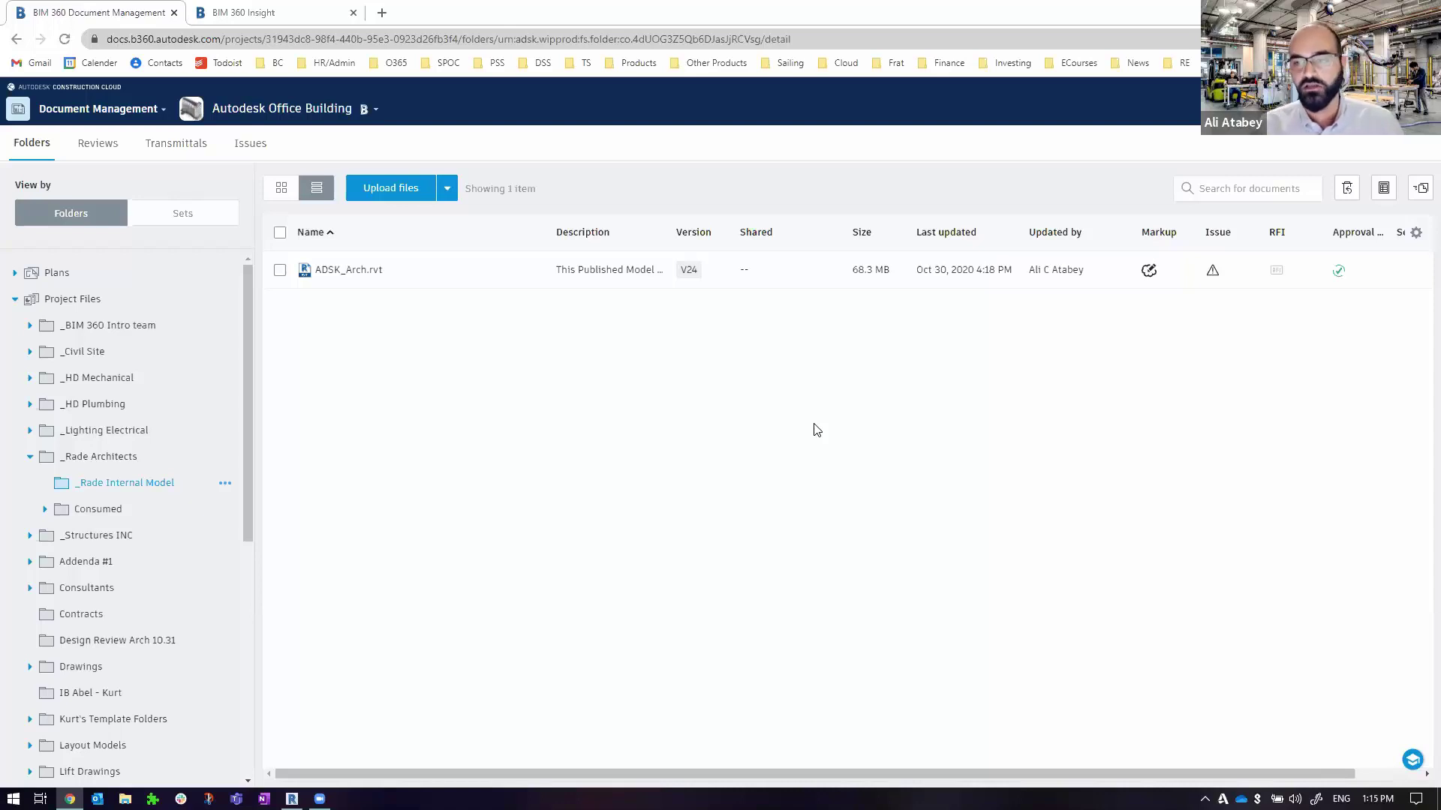
- Open ADSK_Arch.rvt (V24) in the viewer on the Arch-BIM 360 Coordination 3D view
{"action": "left_click", "coordinate": [363, 273]}
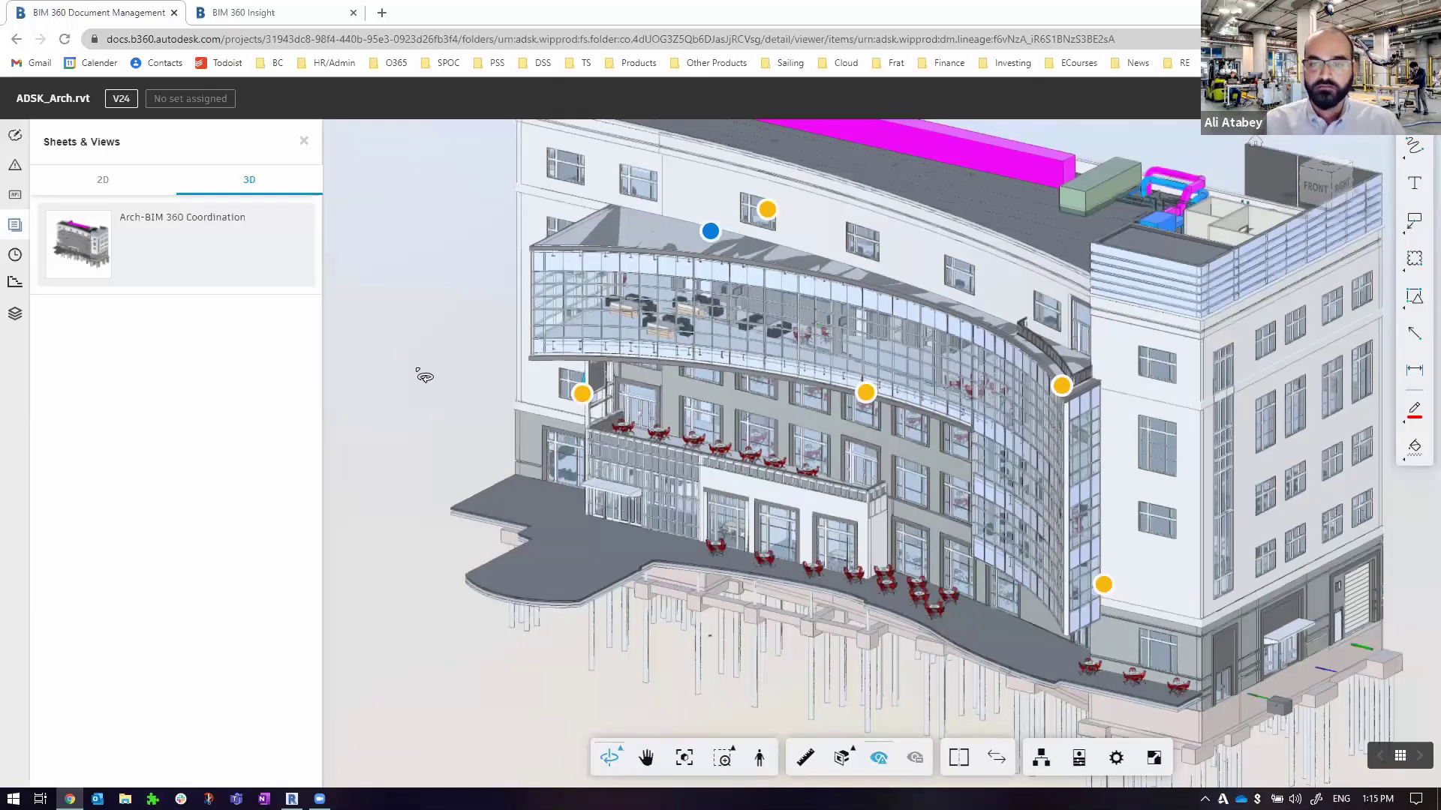
{"action": "scroll", "coordinate": [435, 374], "scroll_direction": "down", "scroll_amount": 5}
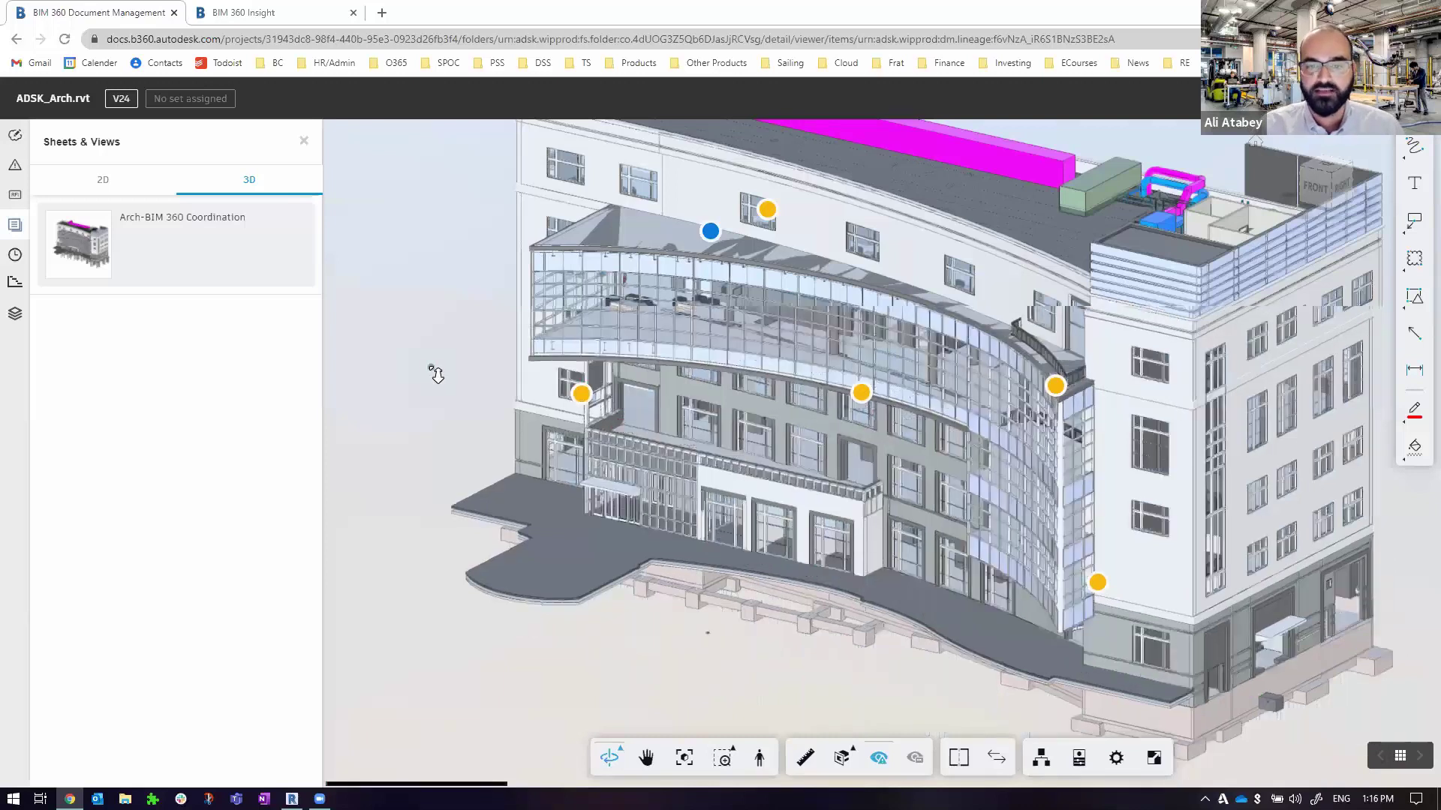
{"action": "scroll", "coordinate": [436, 375], "scroll_direction": "down", "scroll_amount": 2}
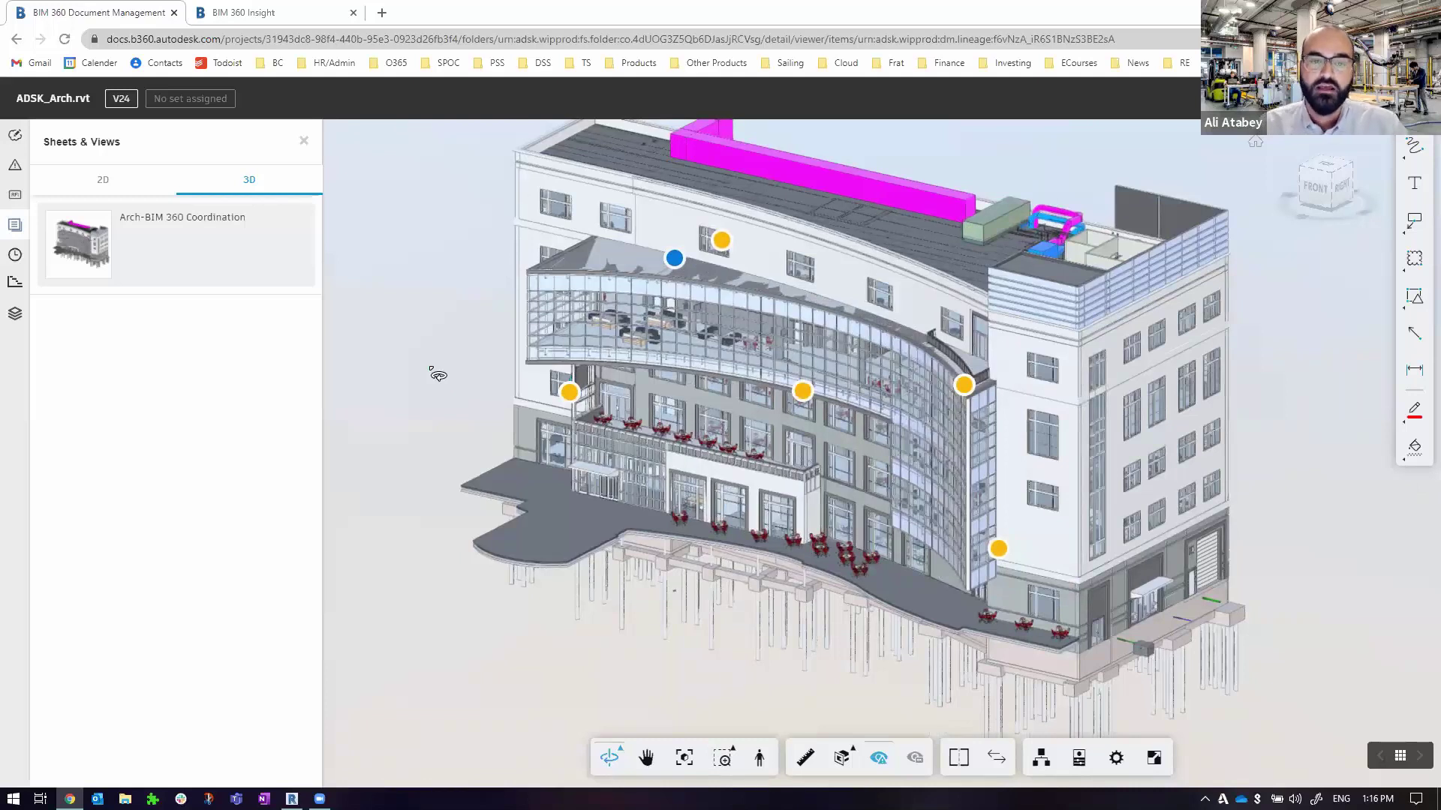
{"action": "left_click_drag", "start_coordinate": [1220, 461], "coordinate": [1227, 430]}
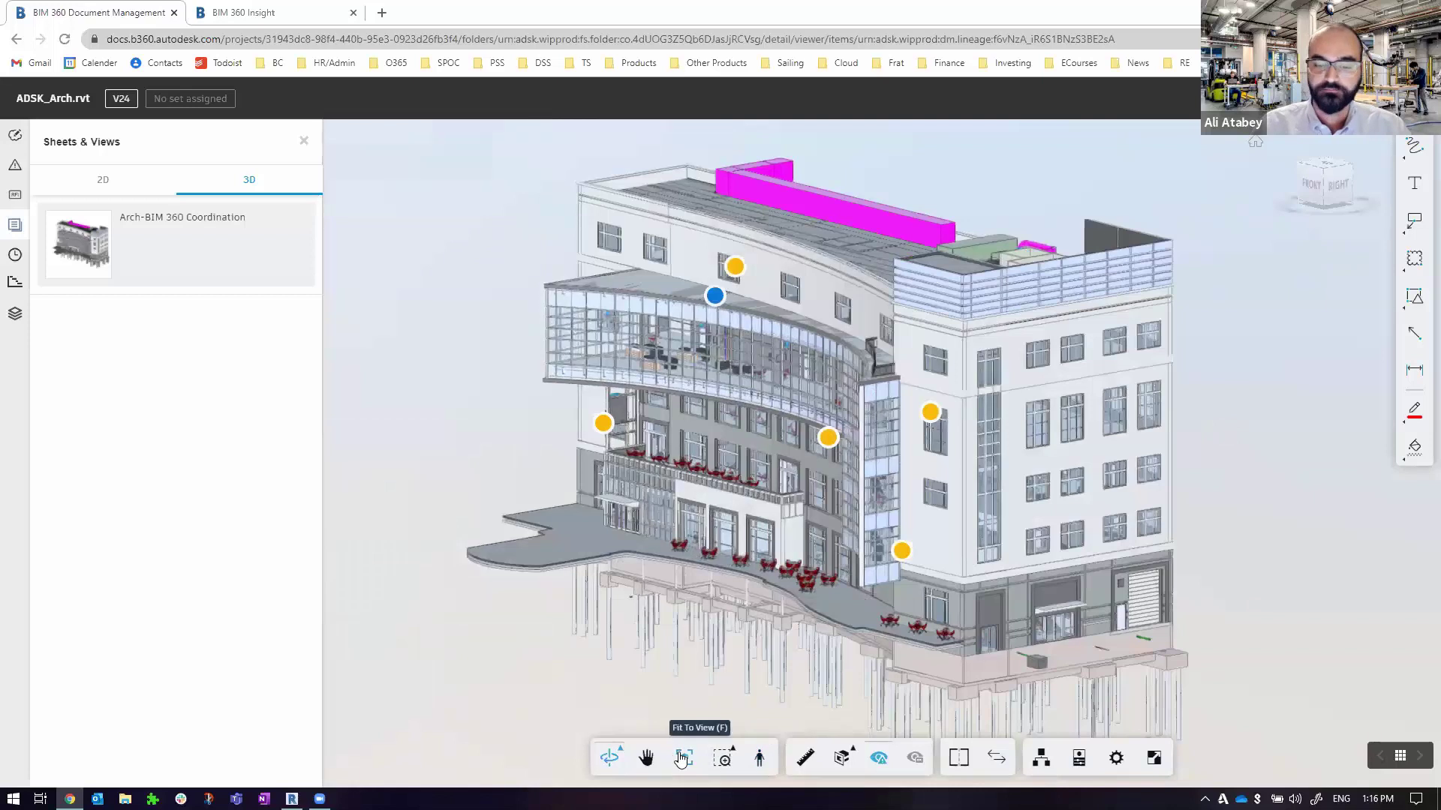
{"action": "left_click", "coordinate": [844, 758]}
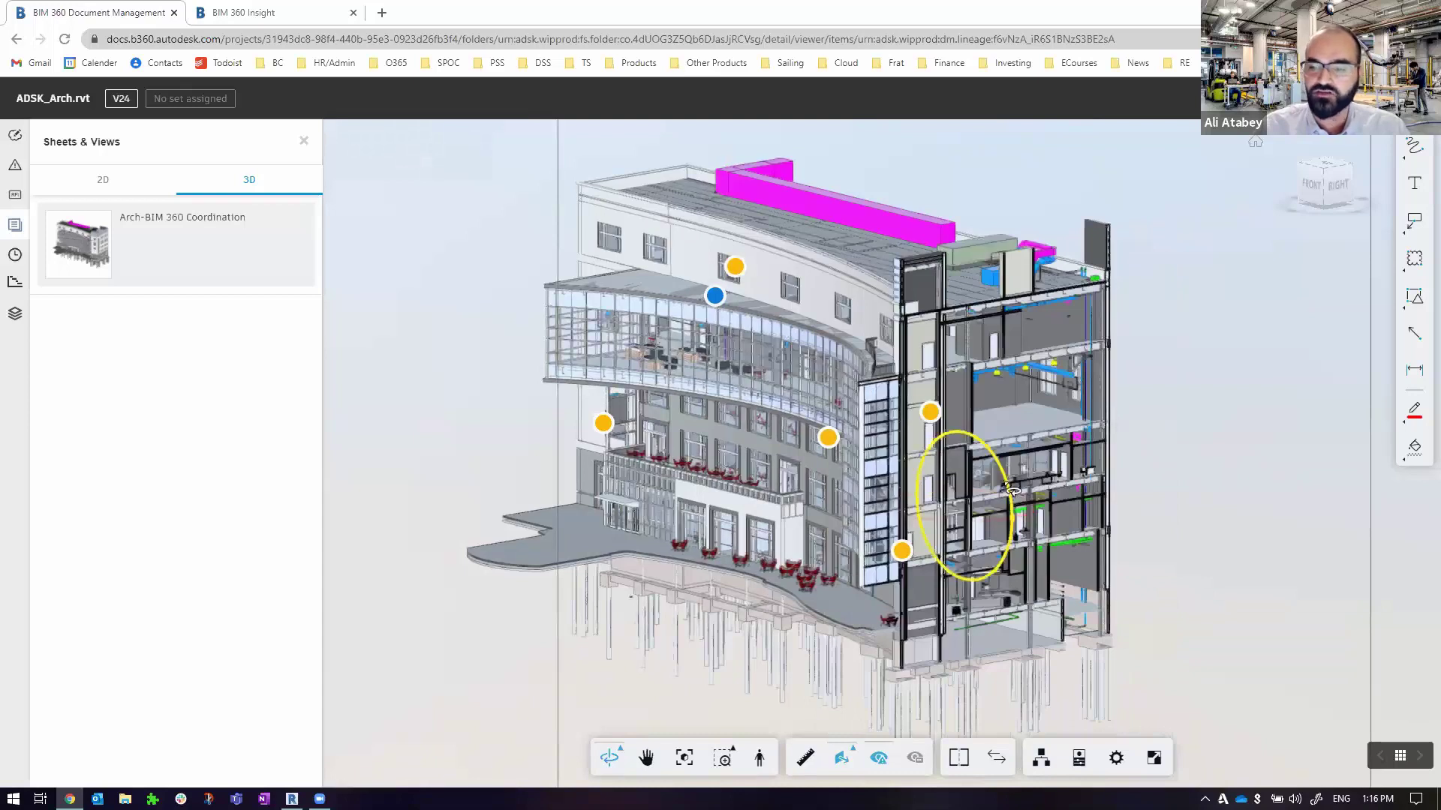
{"action": "scroll", "coordinate": [1088, 463], "scroll_direction": "up", "scroll_amount": 5}
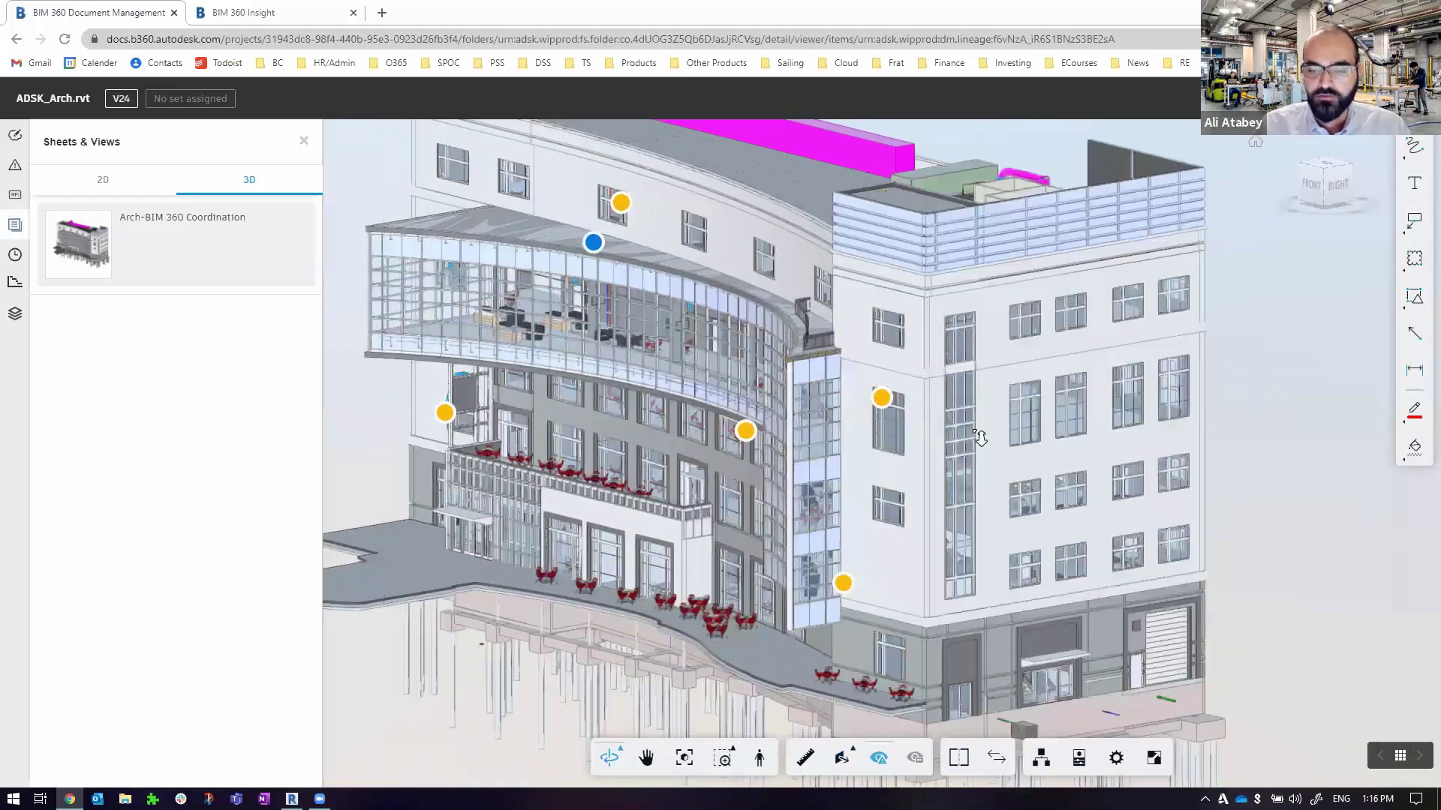
{"action": "scroll", "coordinate": [975, 443], "scroll_direction": "down", "scroll_amount": 3}
- Walk in first person into the Level 1 corridor lined with tables and chairs
{"action": "left_click", "coordinate": [759, 758]}
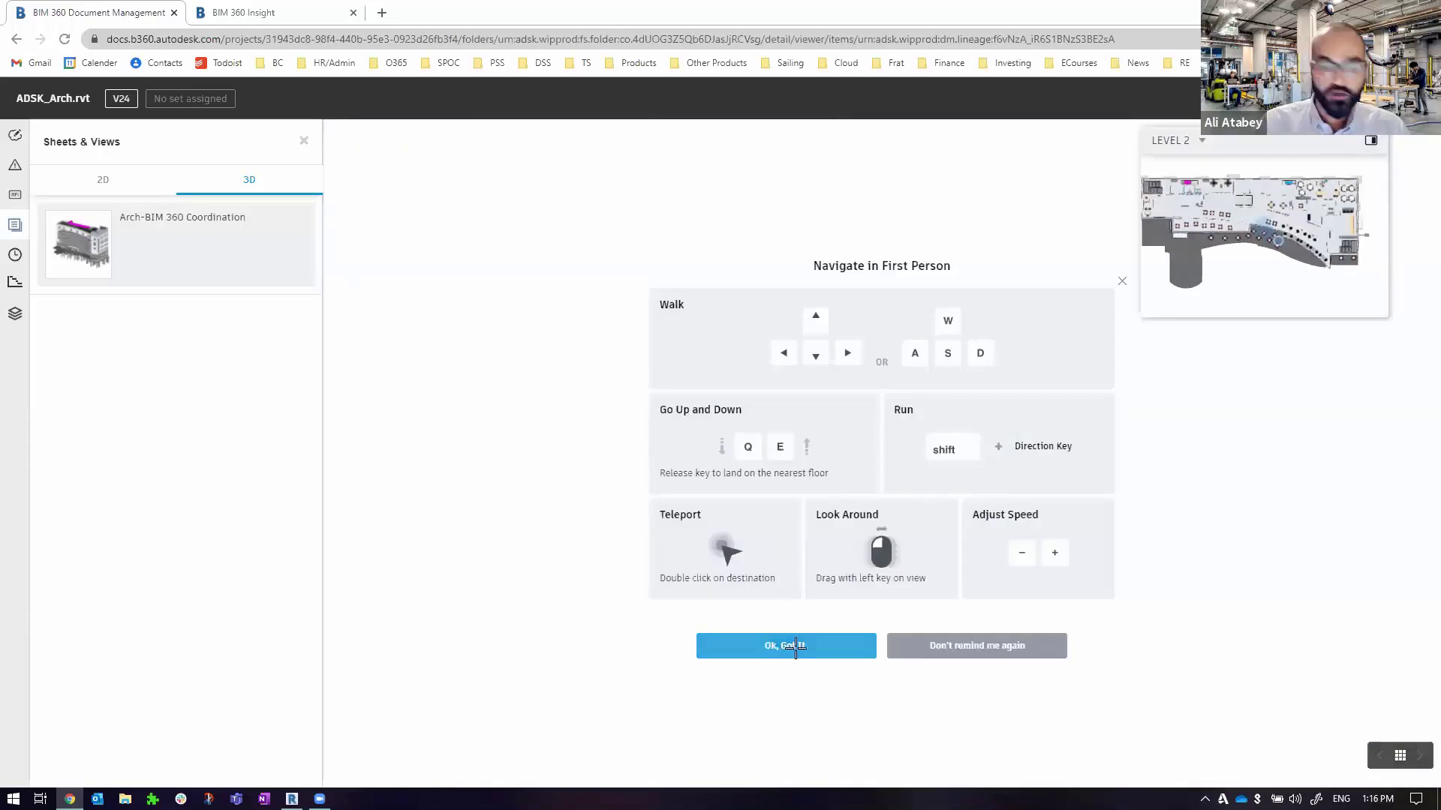
{"action": "left_click", "coordinate": [797, 647]}
{"action": "scroll", "coordinate": [927, 413], "scroll_direction": "up", "scroll_amount": 10}
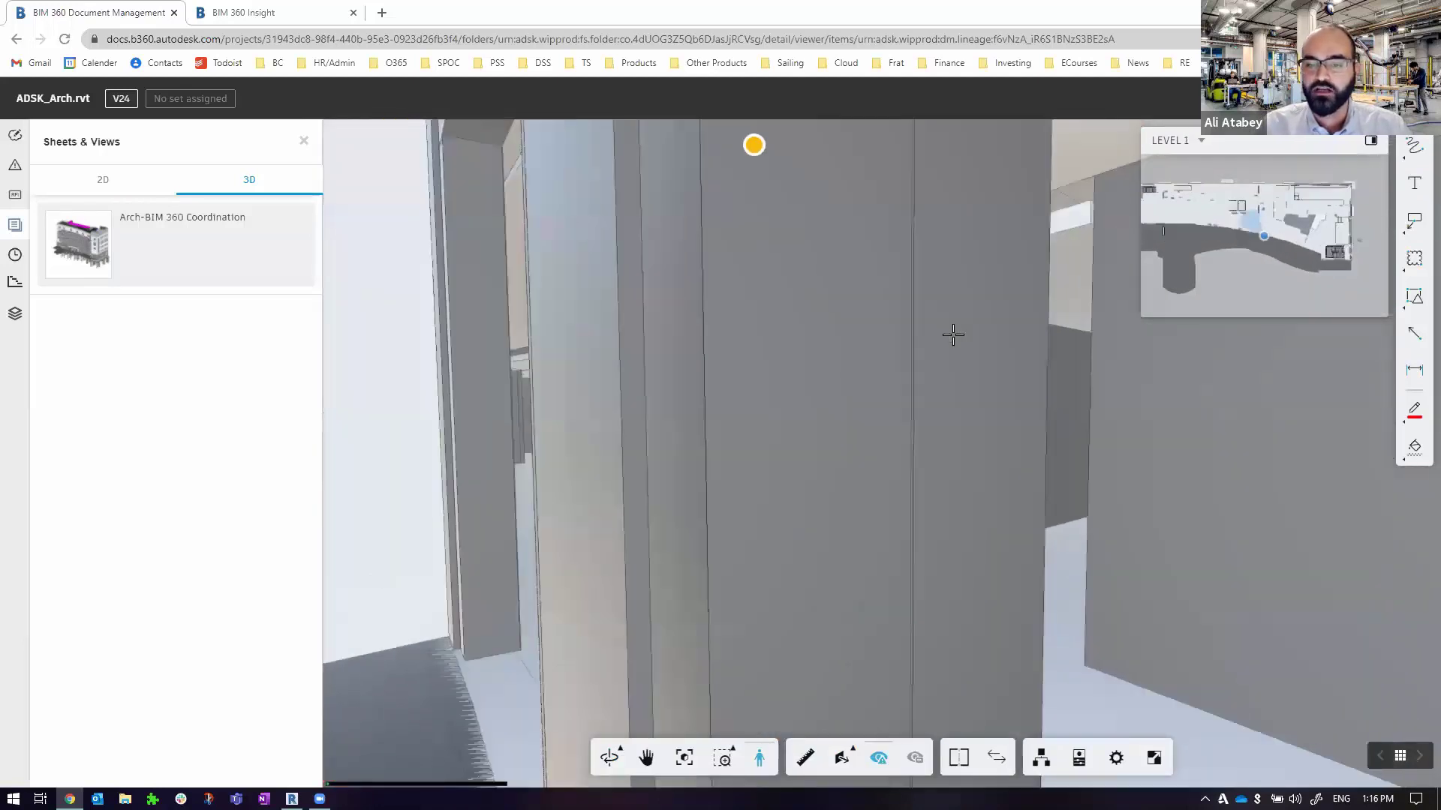
{"action": "left_click_drag", "start_coordinate": [953, 336], "coordinate": [775, 339]}
{"action": "scroll", "coordinate": [776, 340], "scroll_direction": "up", "scroll_amount": 3}
{"action": "scroll", "coordinate": [776, 340], "scroll_direction": "up", "scroll_amount": 2}
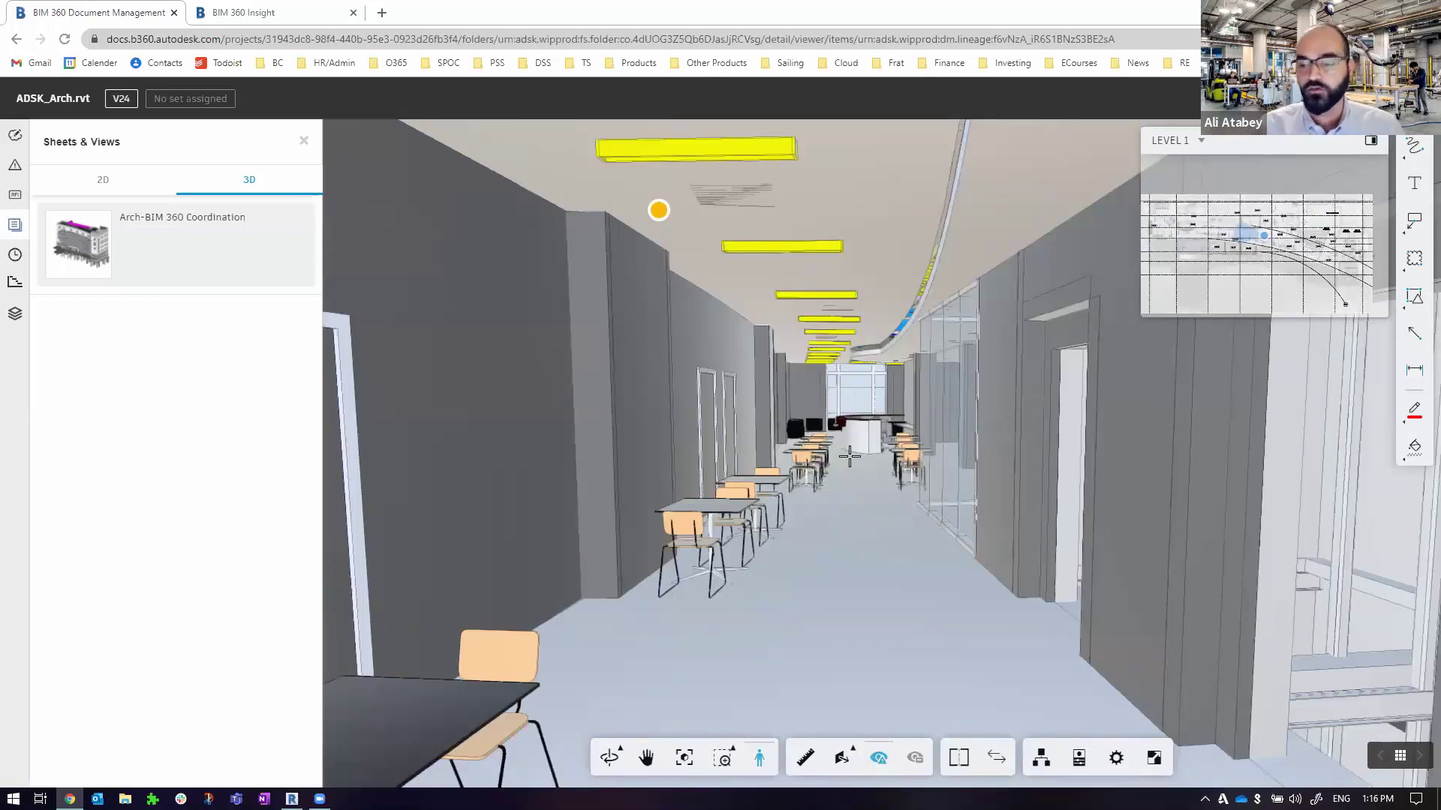
- Review a corridor Basic Wall's properties in a floating panel, then list 2D sheets A110–A115
{"action": "left_click", "coordinate": [1079, 758]}
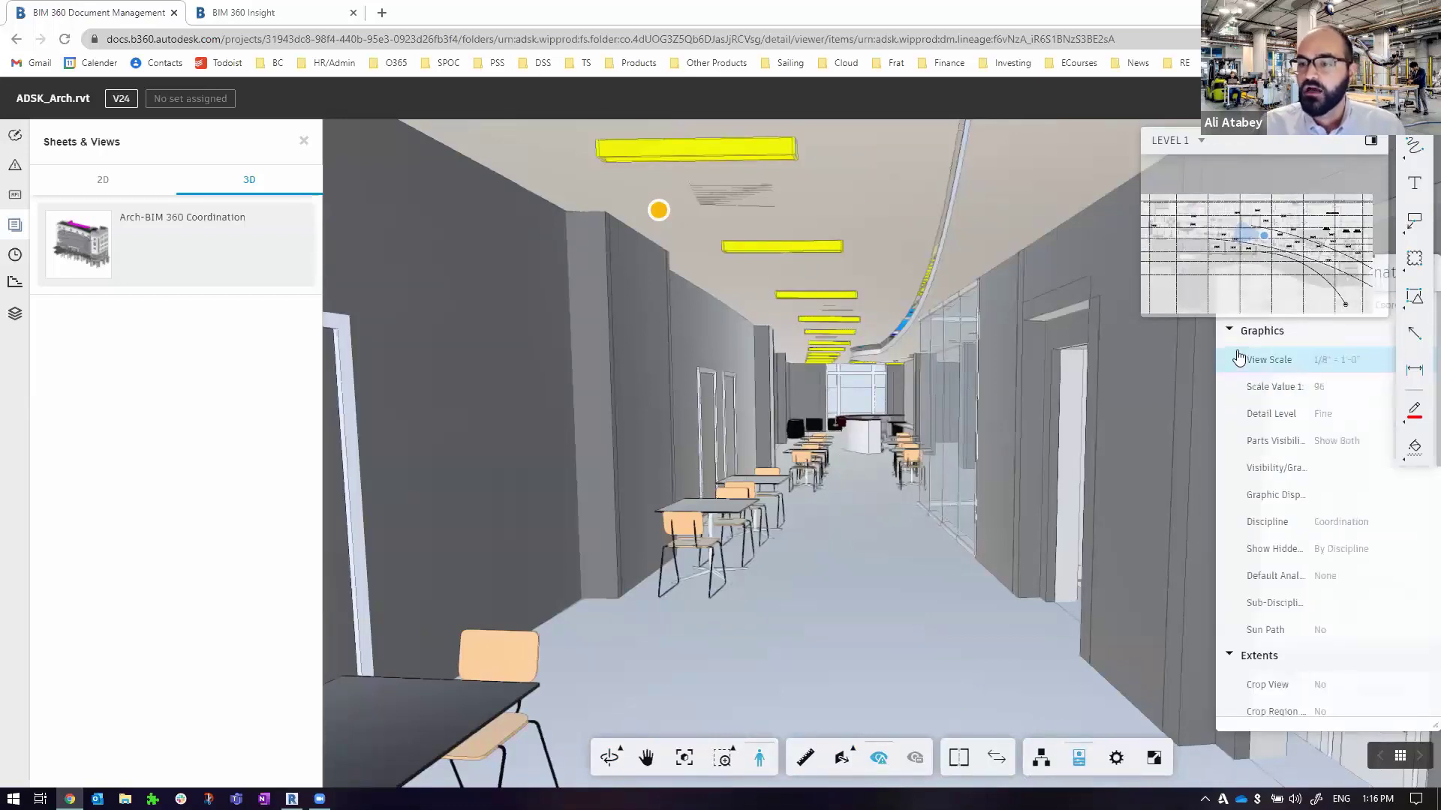
{"action": "left_click", "coordinate": [1279, 148]}
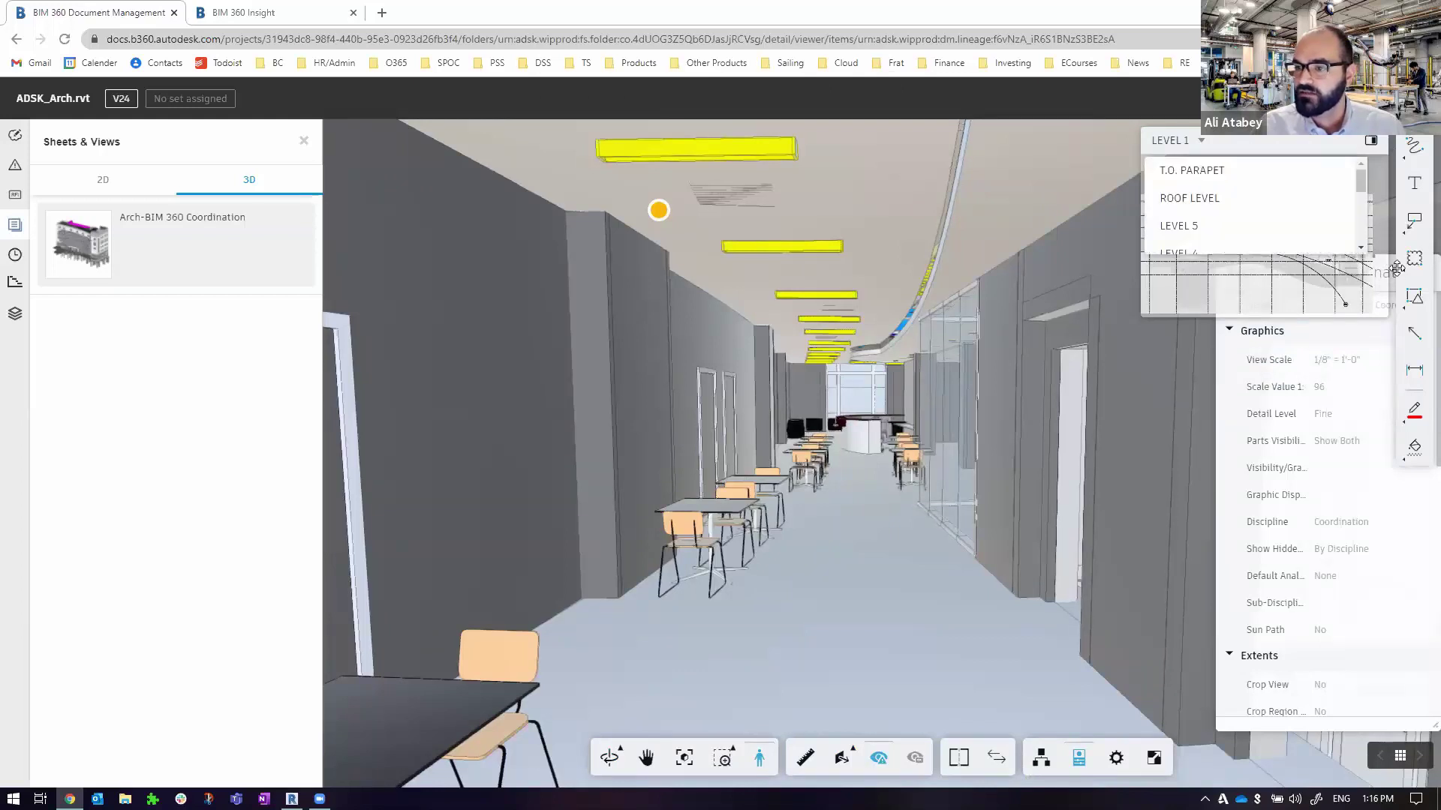
{"action": "left_click_drag", "start_coordinate": [1395, 264], "coordinate": [1092, 155]}
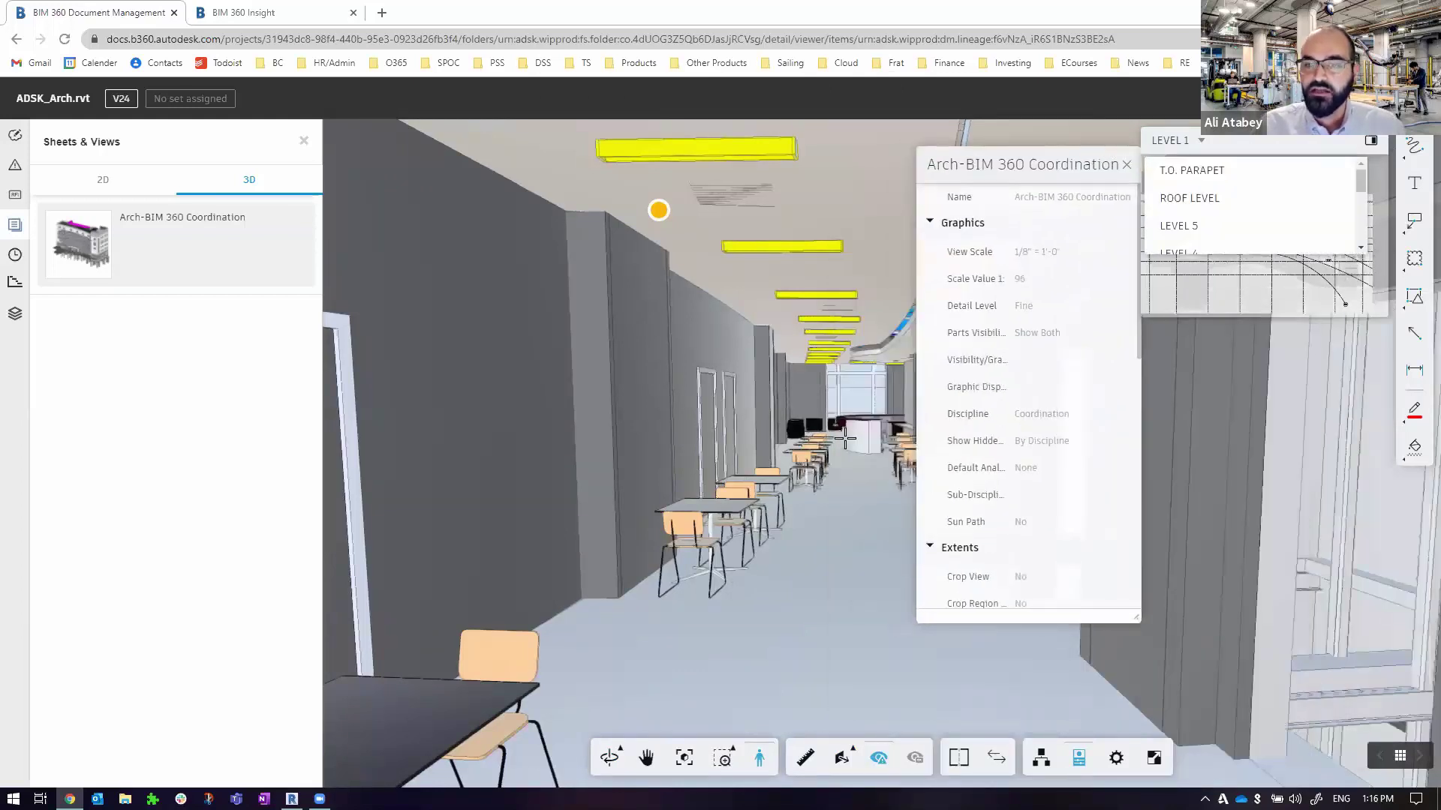
{"action": "left_click", "coordinate": [628, 448]}
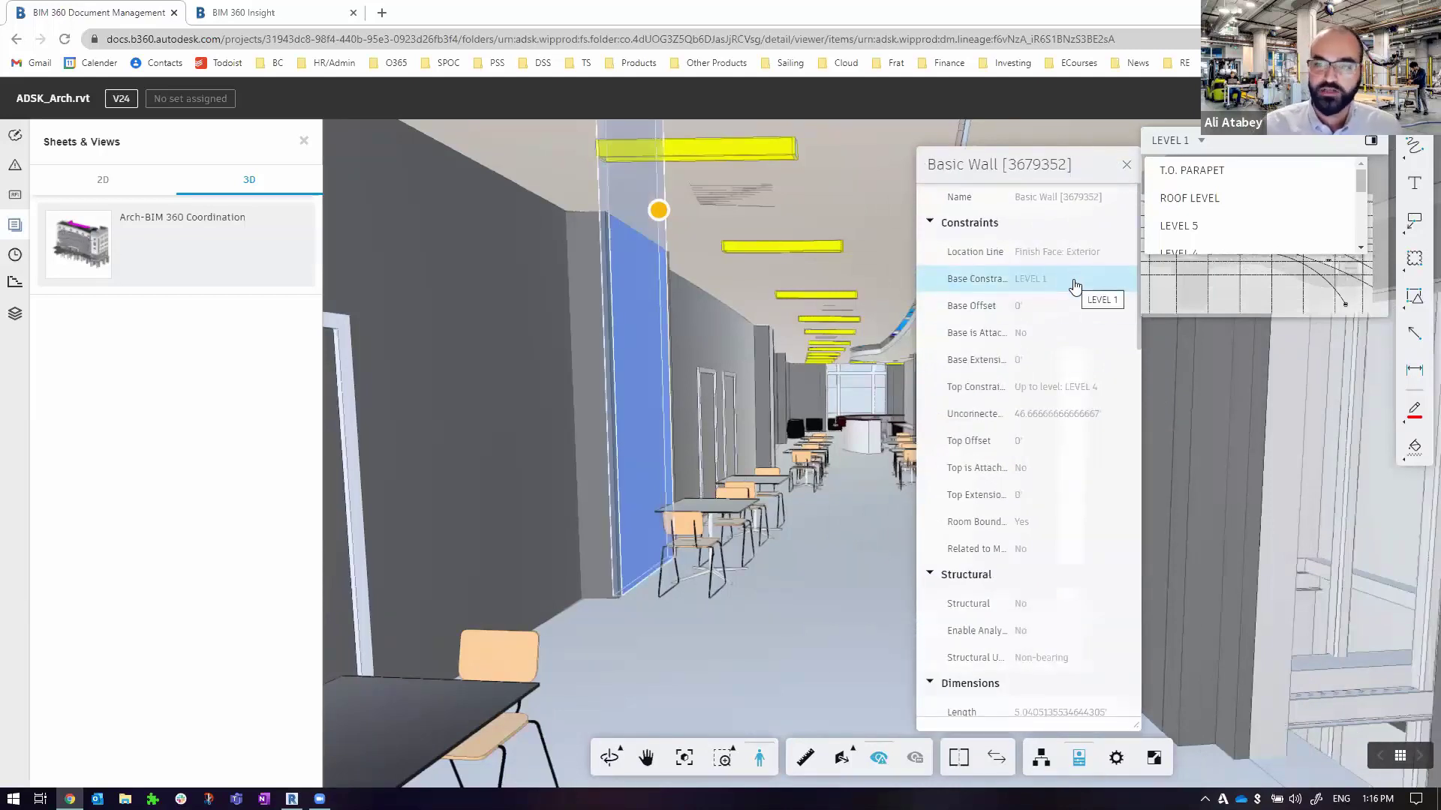
{"action": "scroll", "coordinate": [1079, 353], "scroll_direction": "down", "scroll_amount": 5}
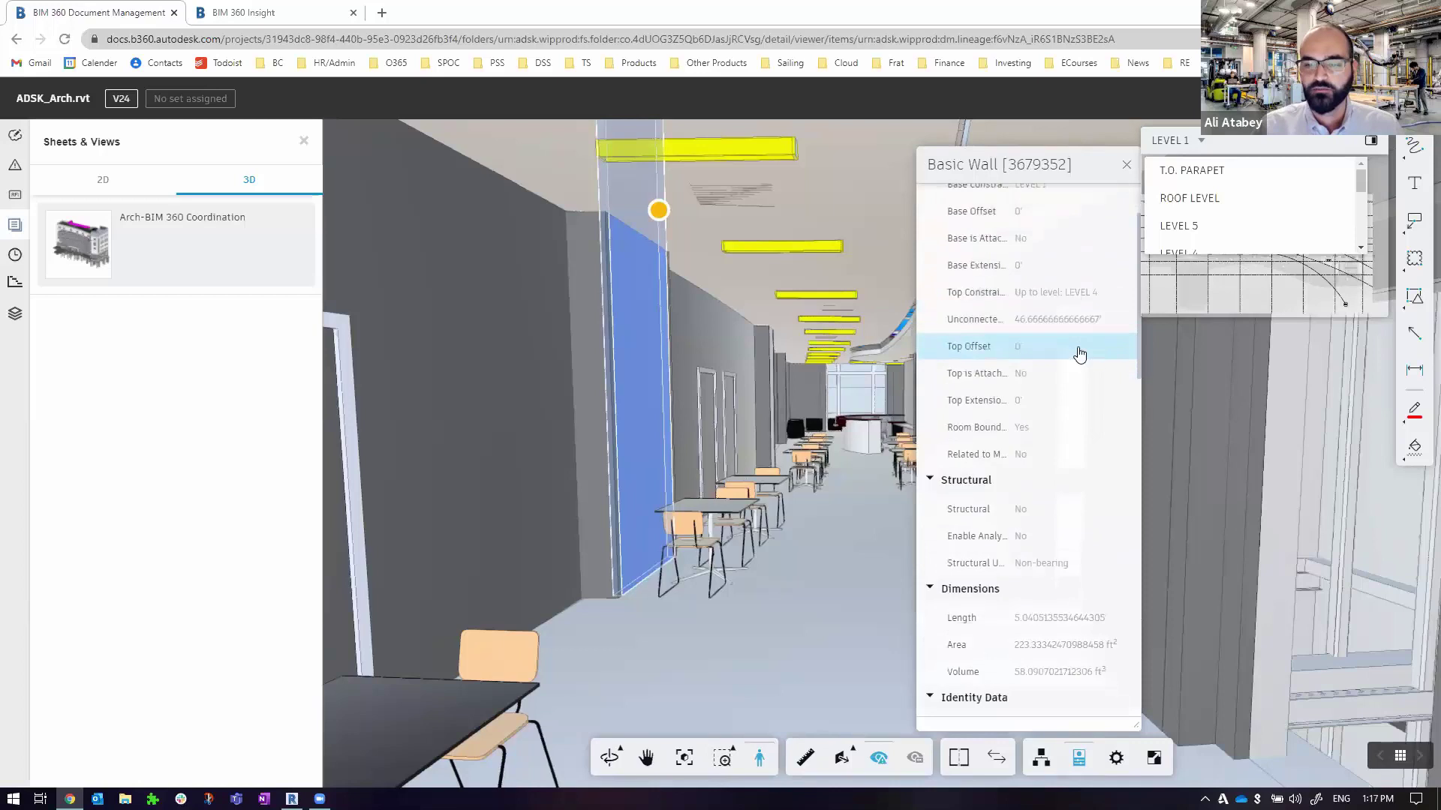
{"action": "scroll", "coordinate": [1079, 355], "scroll_direction": "down", "scroll_amount": 8}
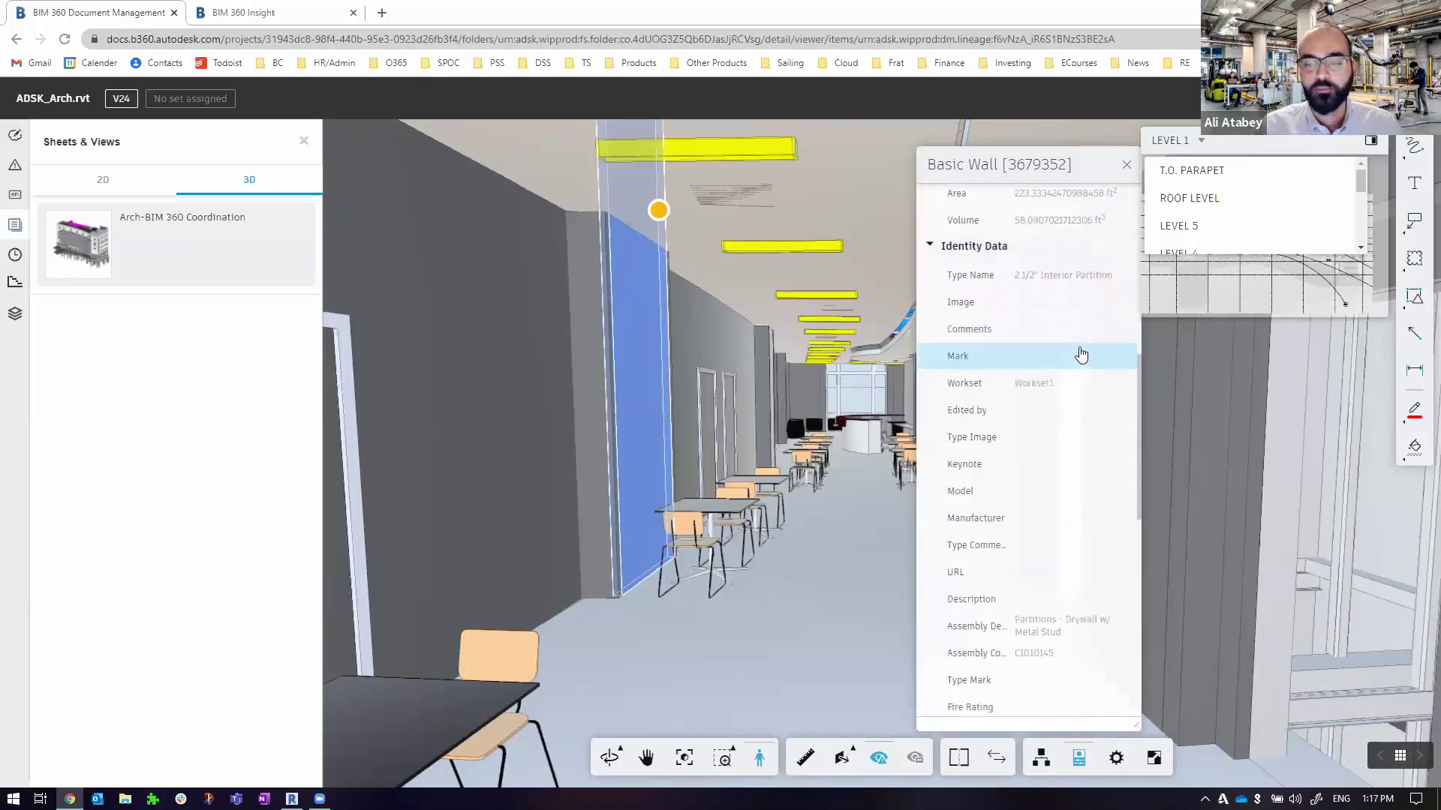
{"action": "left_click", "coordinate": [1126, 166]}
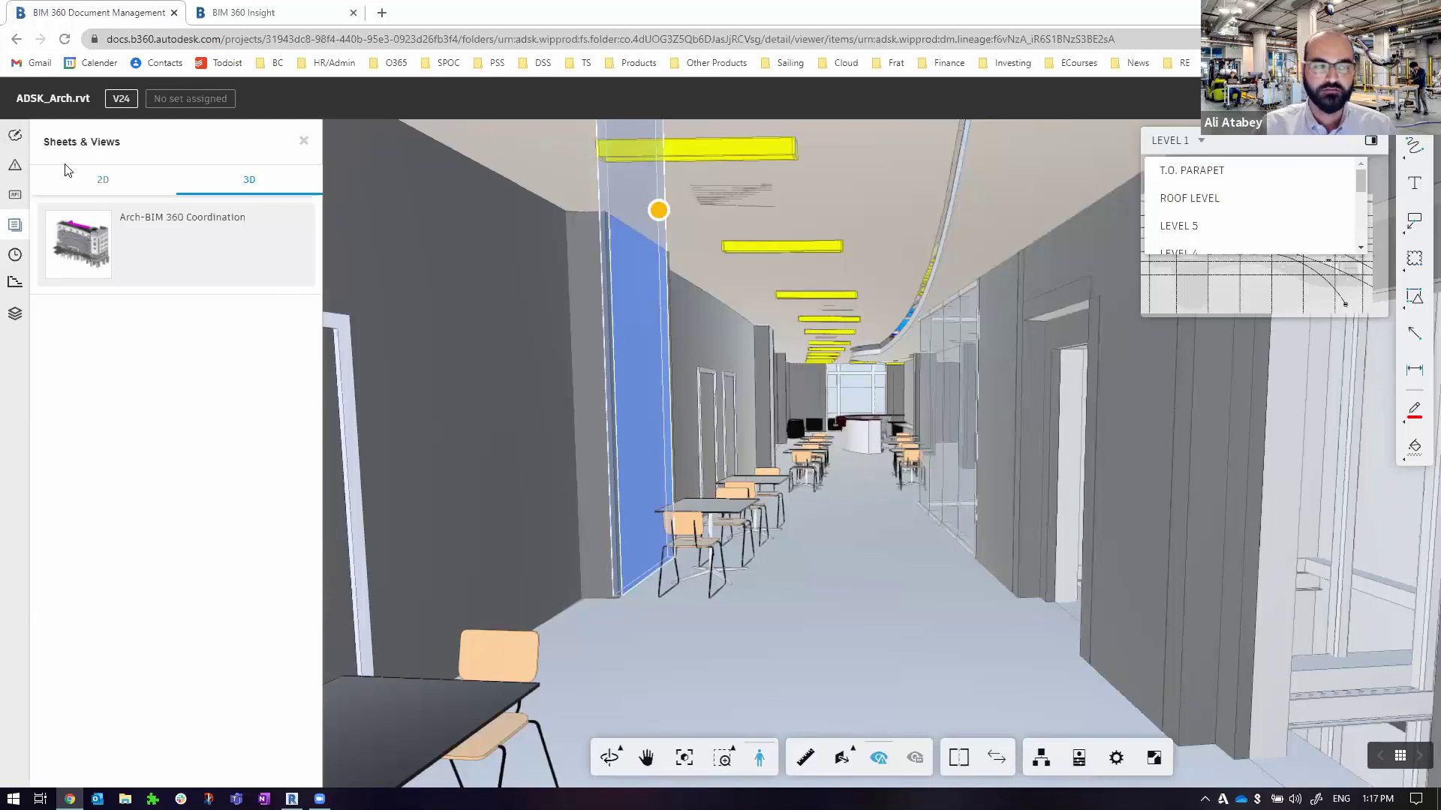
{"action": "left_click", "coordinate": [87, 182]}
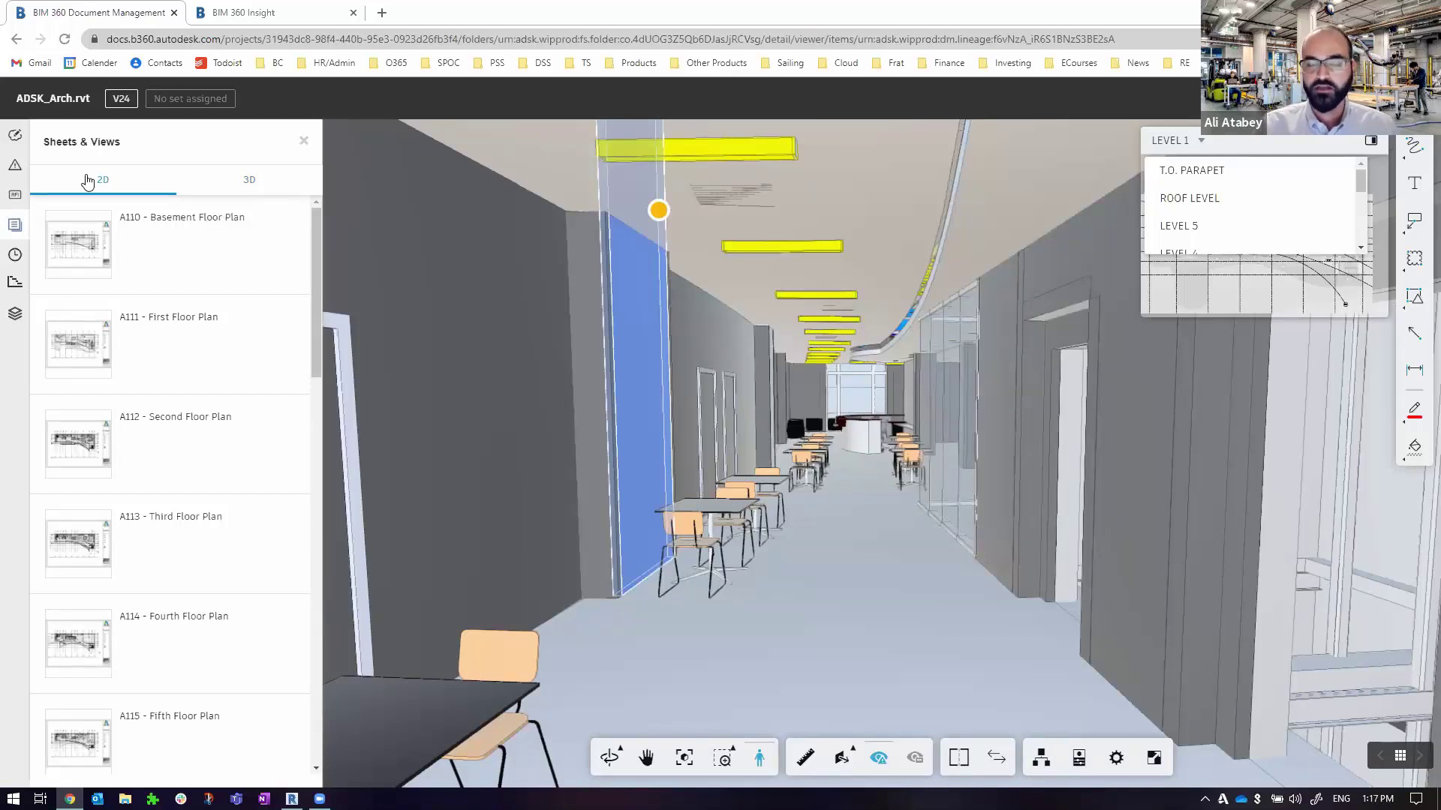
- Load sheet A111 - First Floor Plan, briefly passing through A110 Basement Floor Plan
{"action": "left_click", "coordinate": [202, 264]}
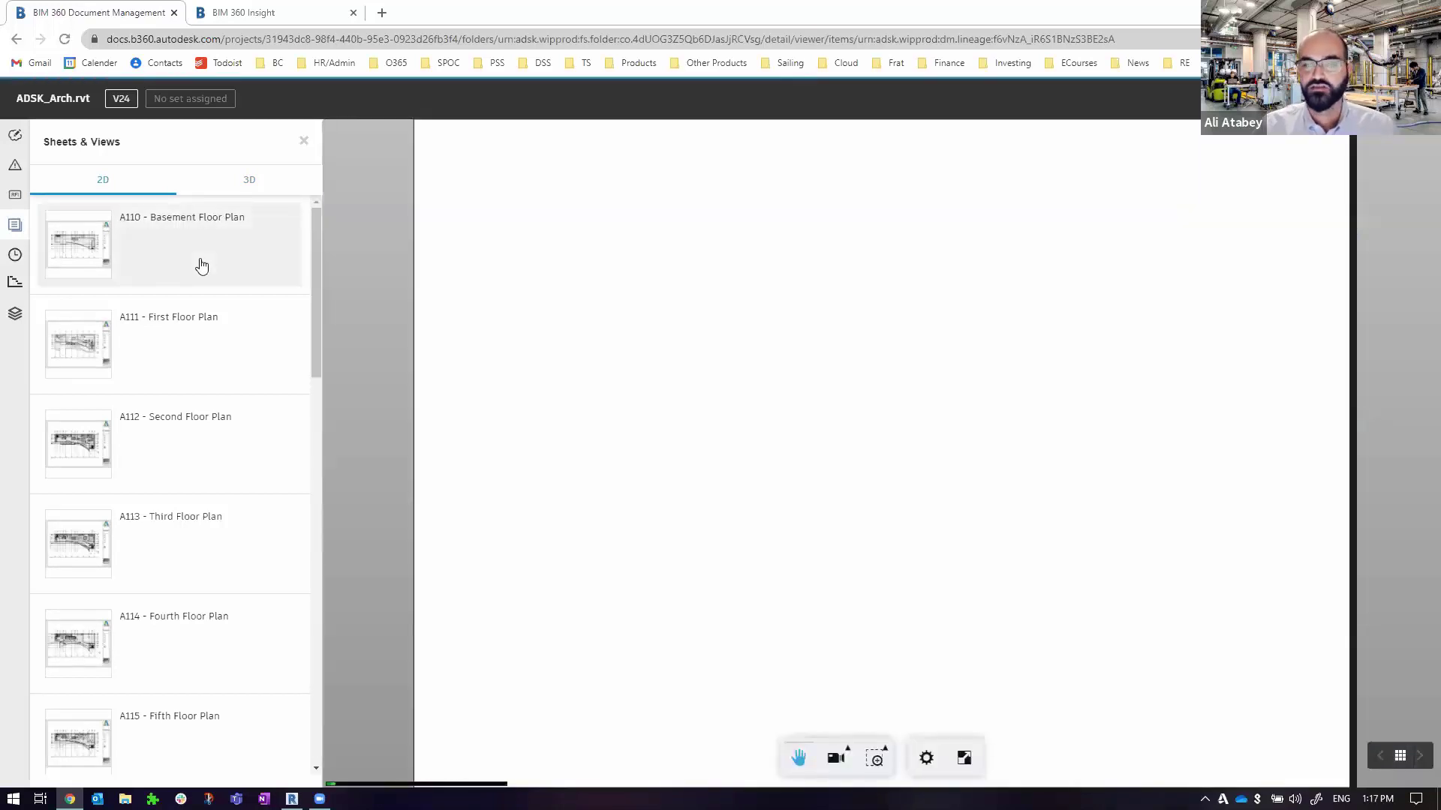
{"action": "left_click", "coordinate": [193, 333]}
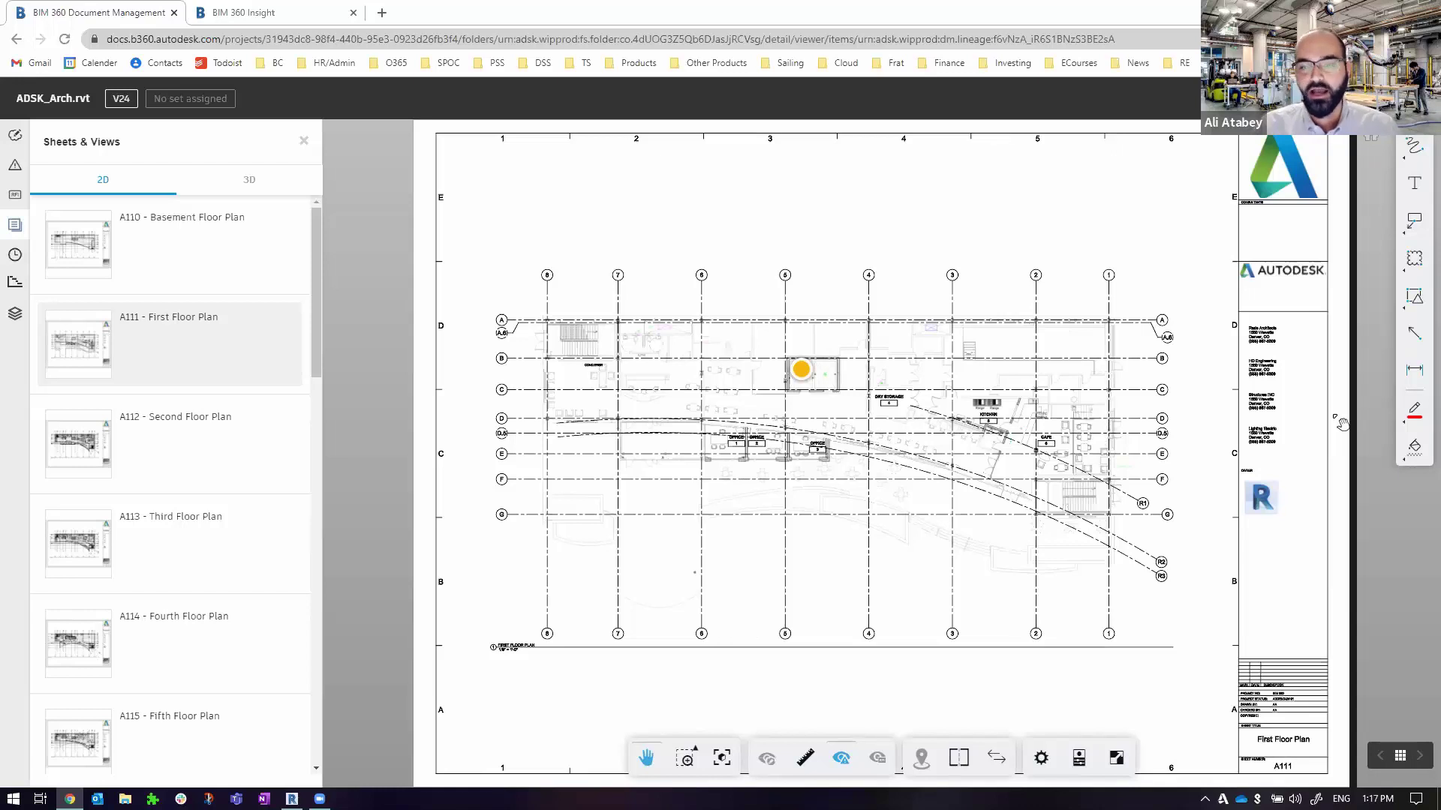
- Draw a rectangle around the stair and concierge area and a text arrow to grid line 6
{"action": "left_click", "coordinate": [1414, 259]}
{"action": "left_click_drag", "start_coordinate": [547, 307], "coordinate": [617, 387]}
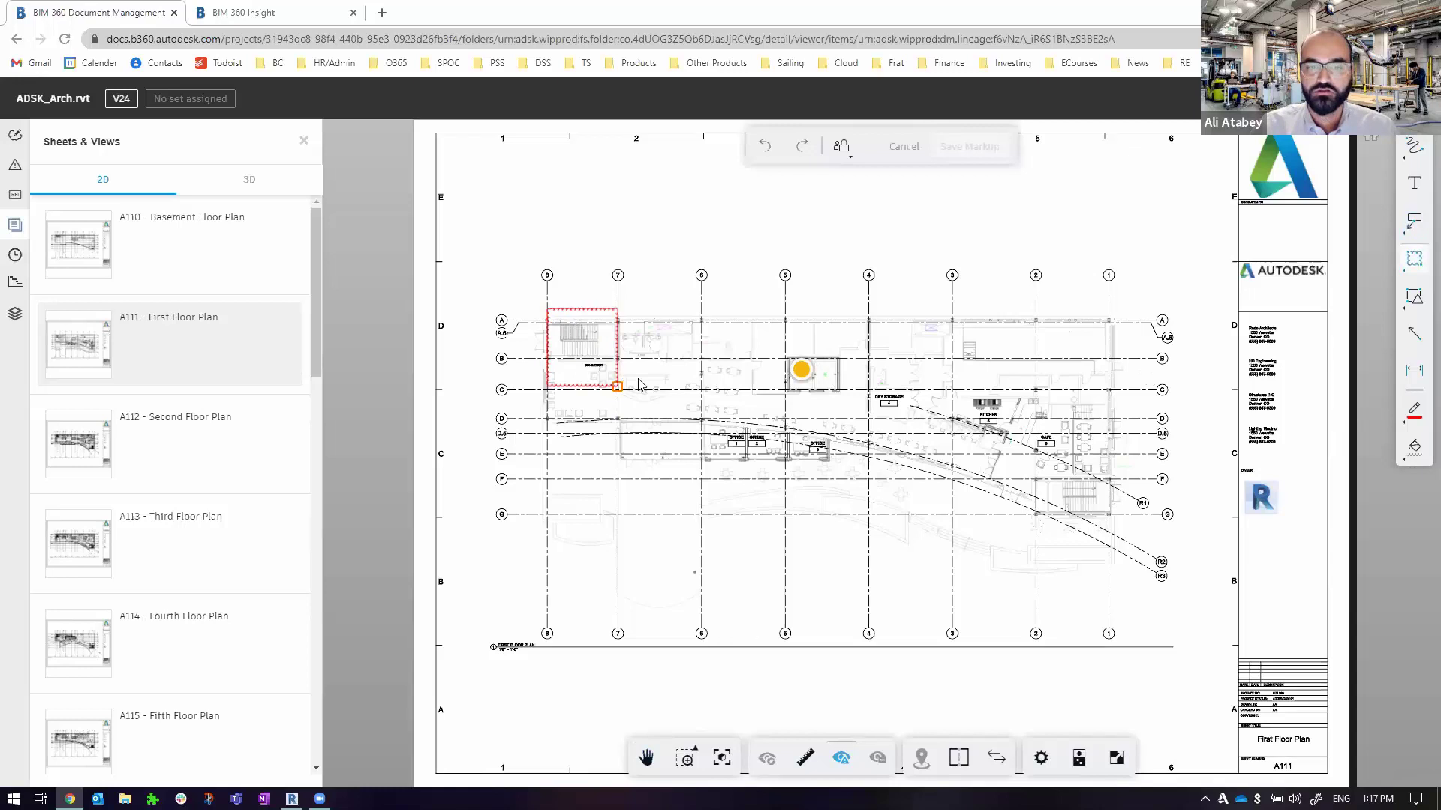
{"action": "left_click", "coordinate": [1414, 225]}
{"action": "left_click_drag", "start_coordinate": [698, 323], "coordinate": [745, 283]}
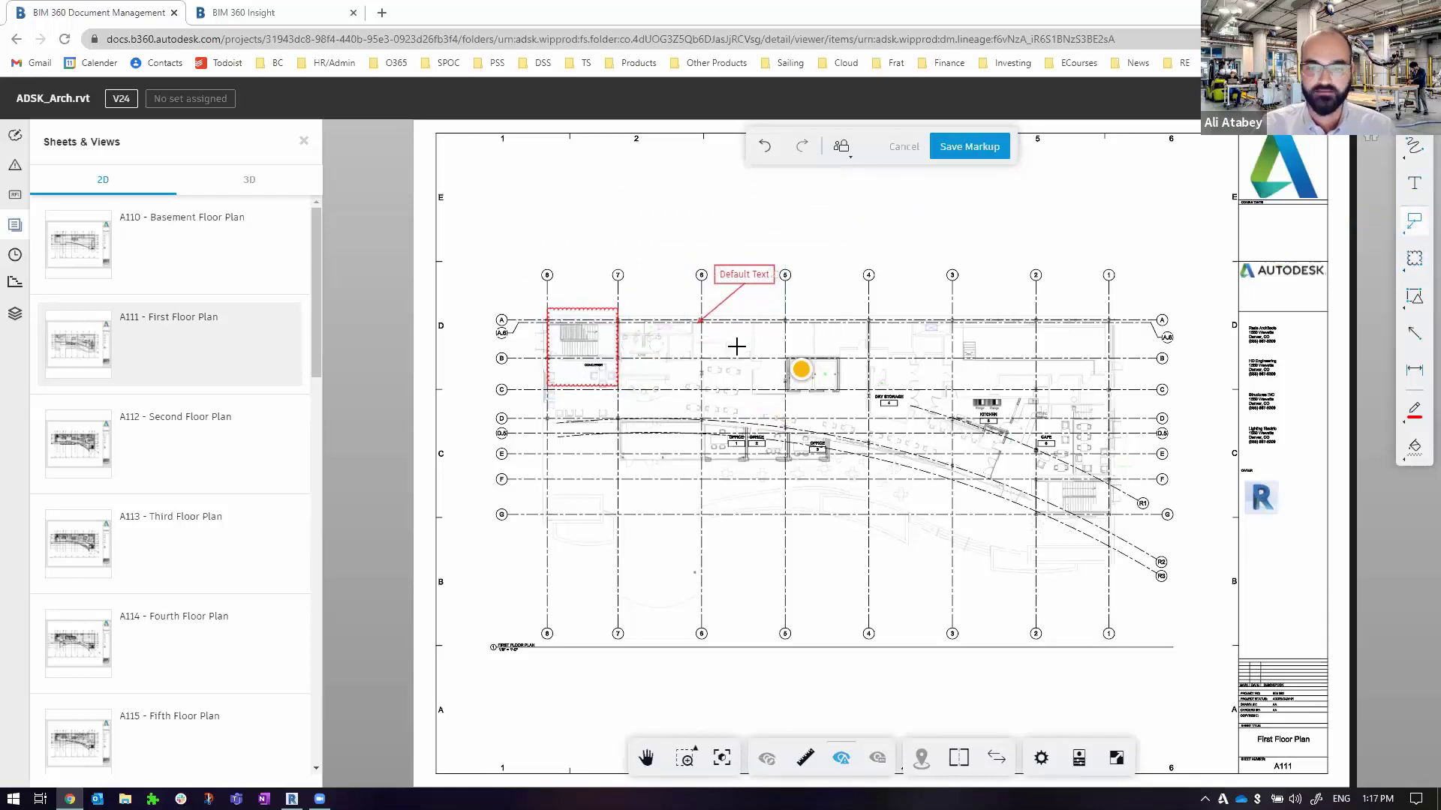
{"action": "scroll", "coordinate": [740, 343], "scroll_direction": "up", "scroll_amount": 2}
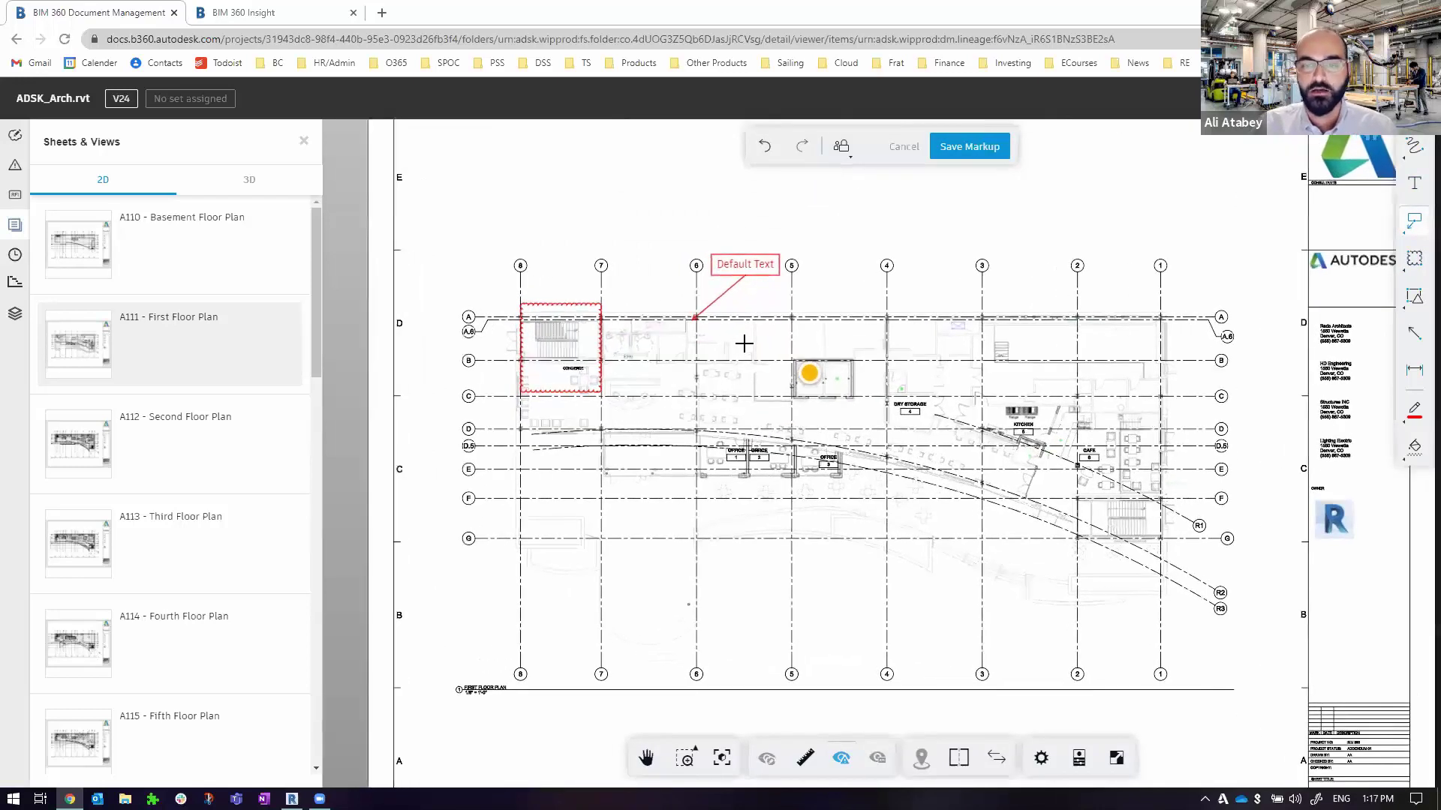
{"action": "scroll", "coordinate": [744, 343], "scroll_direction": "up", "scroll_amount": 4}
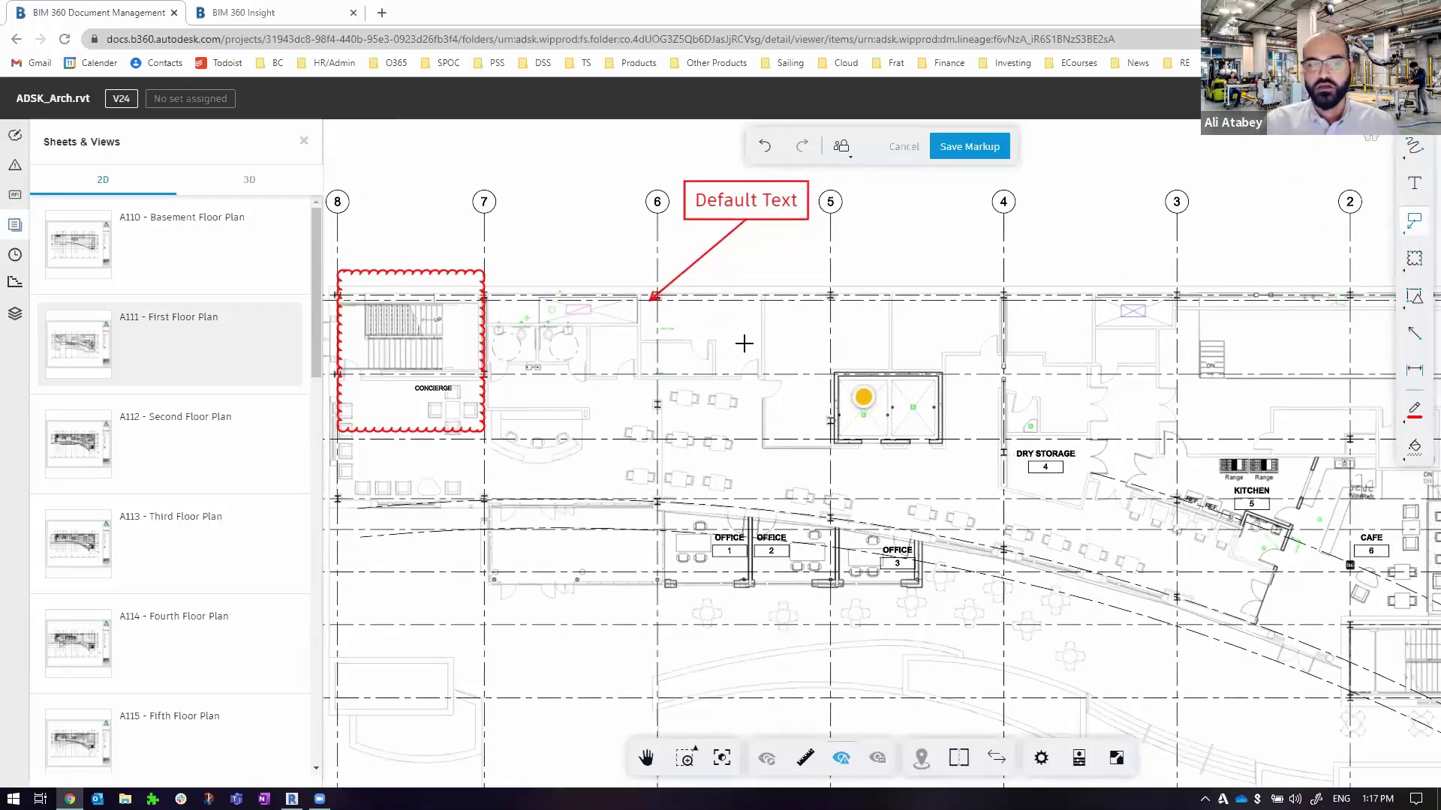
- Make the markup Published and save it on sheet A111
{"action": "left_click", "coordinate": [841, 145]}
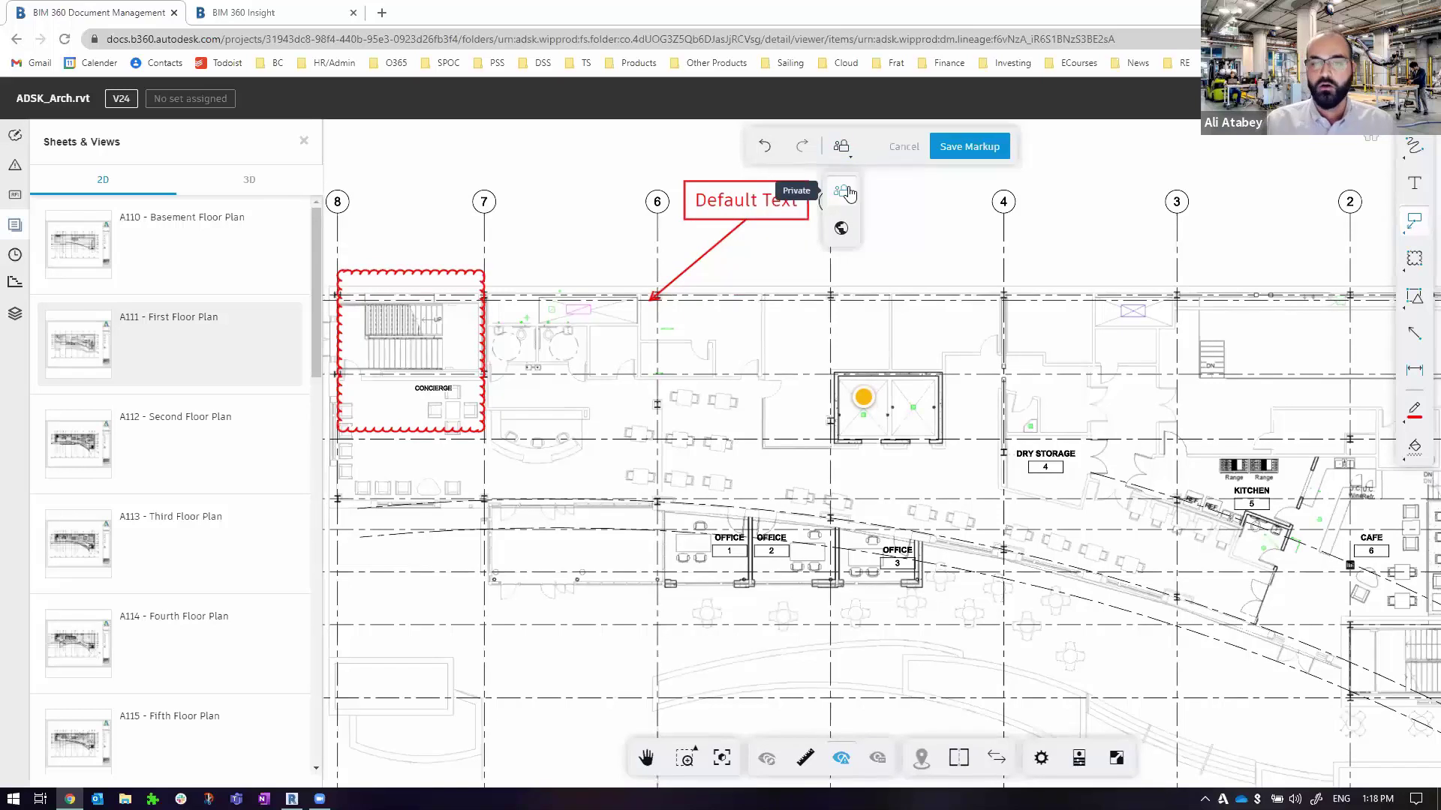
{"action": "left_click", "coordinate": [841, 228]}
{"action": "left_click", "coordinate": [969, 146]}
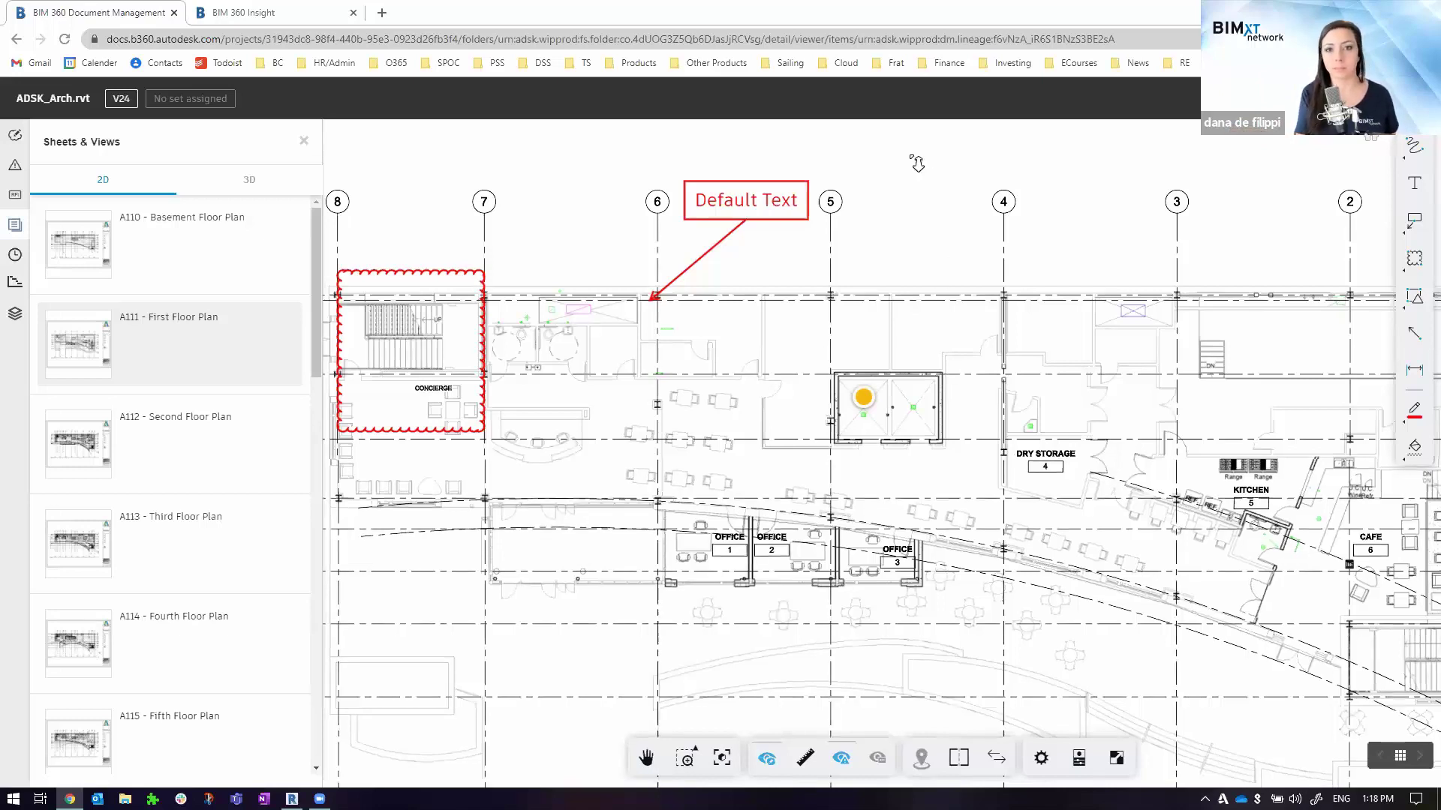
- Zoom out on sheet A111 to view the revision cloud and Default Text callout
{"action": "scroll", "coordinate": [917, 163], "scroll_direction": "down", "scroll_amount": 2}
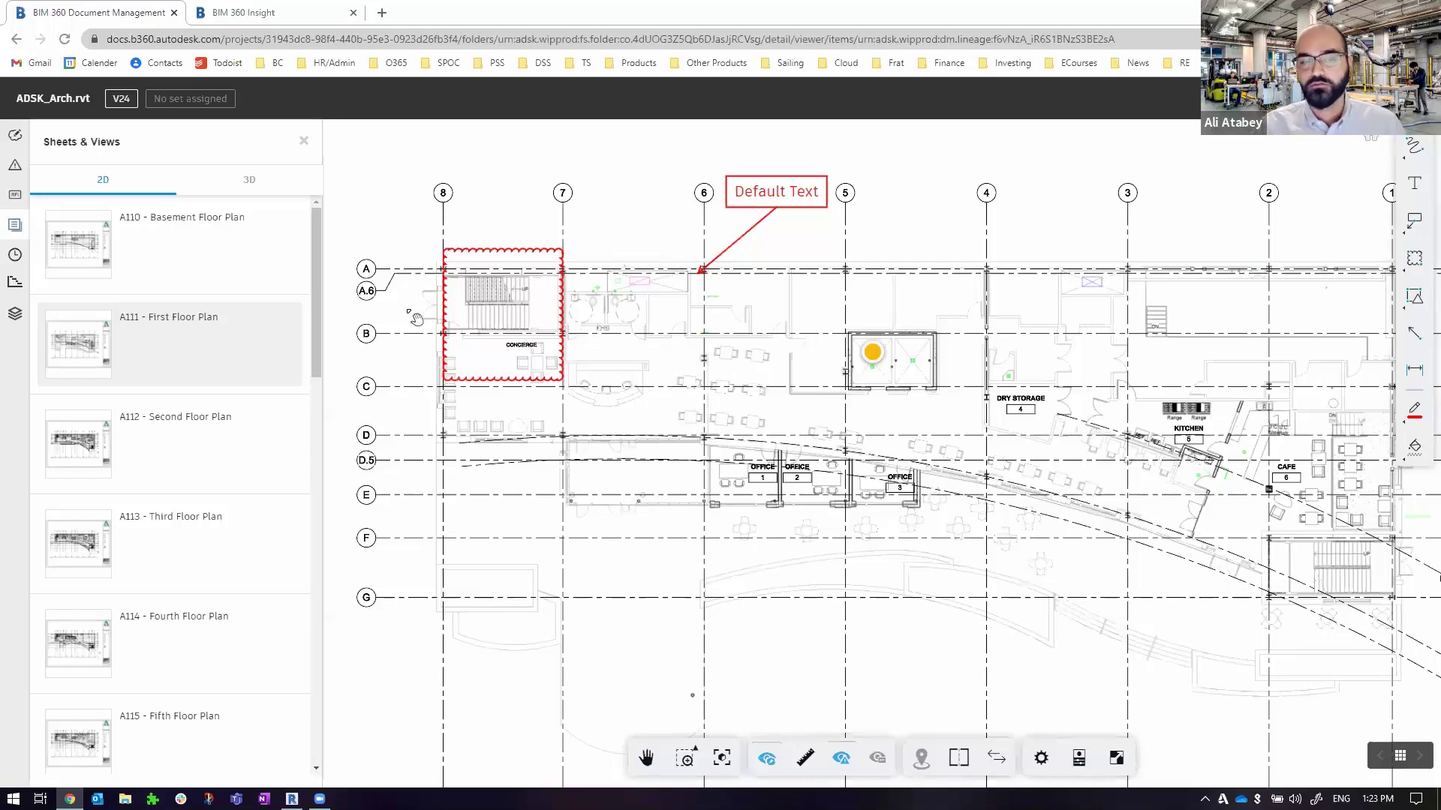
- Select the Default Text callout markup and exit editing without changing it
{"action": "left_click", "coordinate": [818, 199]}
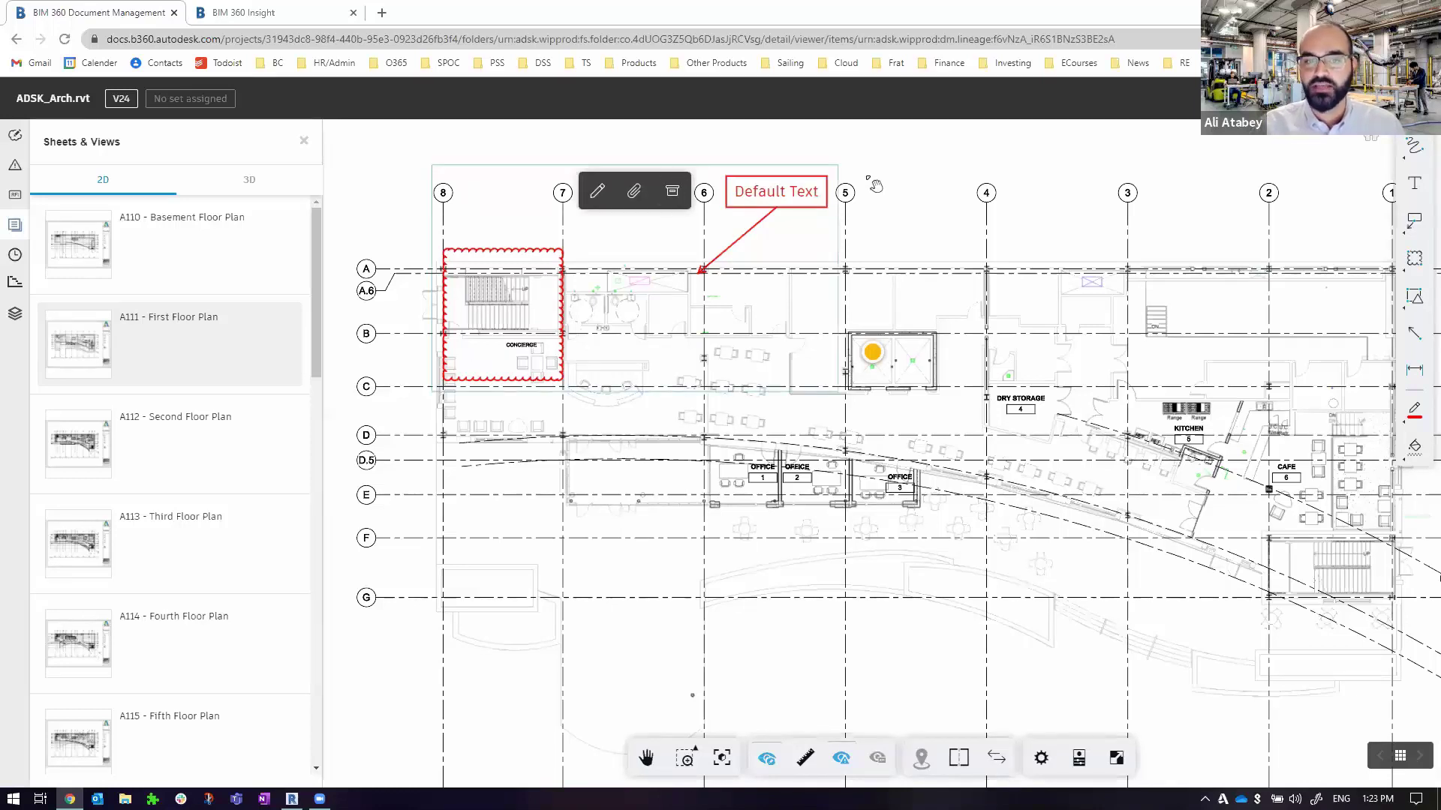
{"action": "left_click", "coordinate": [593, 193]}
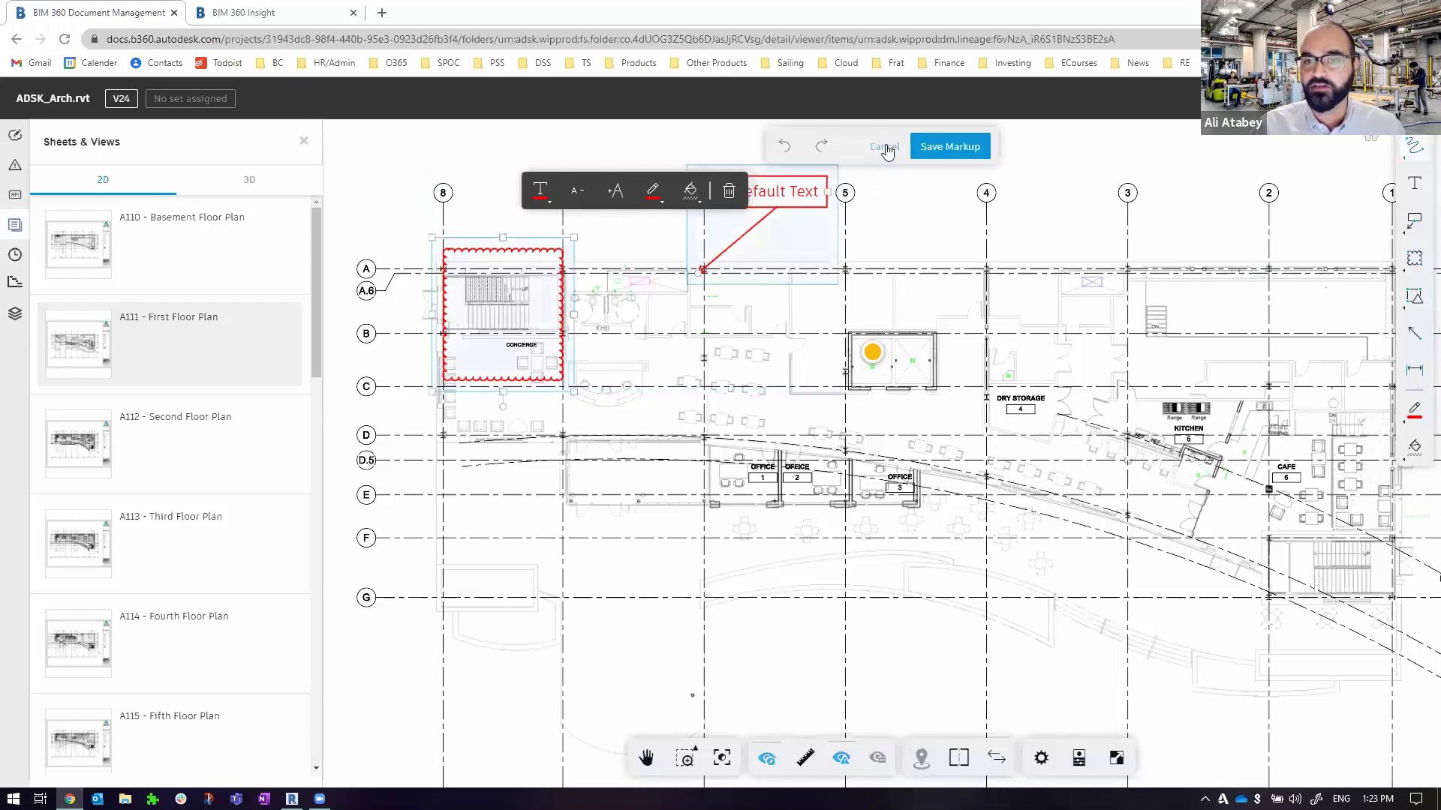
{"action": "left_click", "coordinate": [884, 146]}
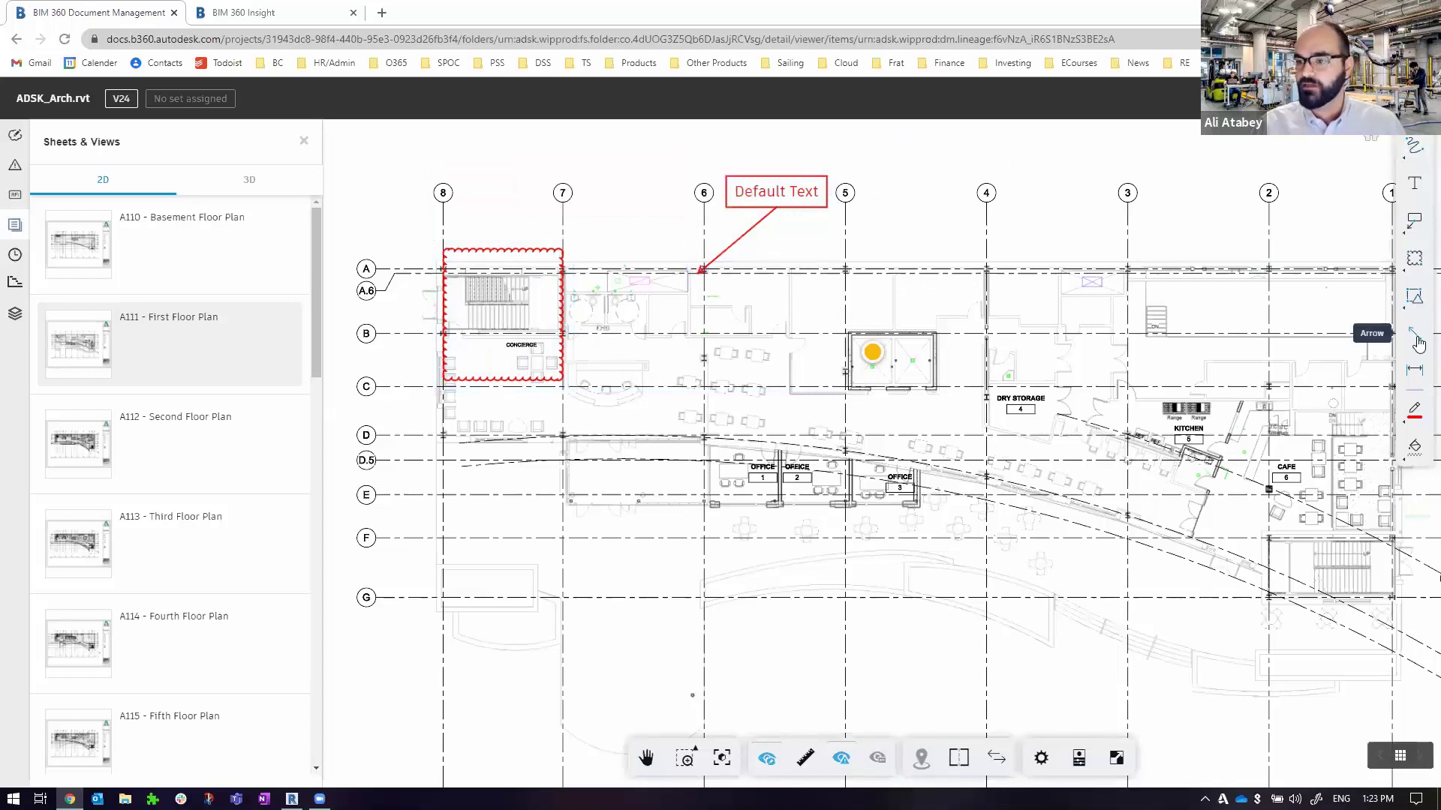
- Save a public rectangle markup around the grids 4–5, B–C room, then hide markups and select it
{"action": "left_click", "coordinate": [1410, 302]}
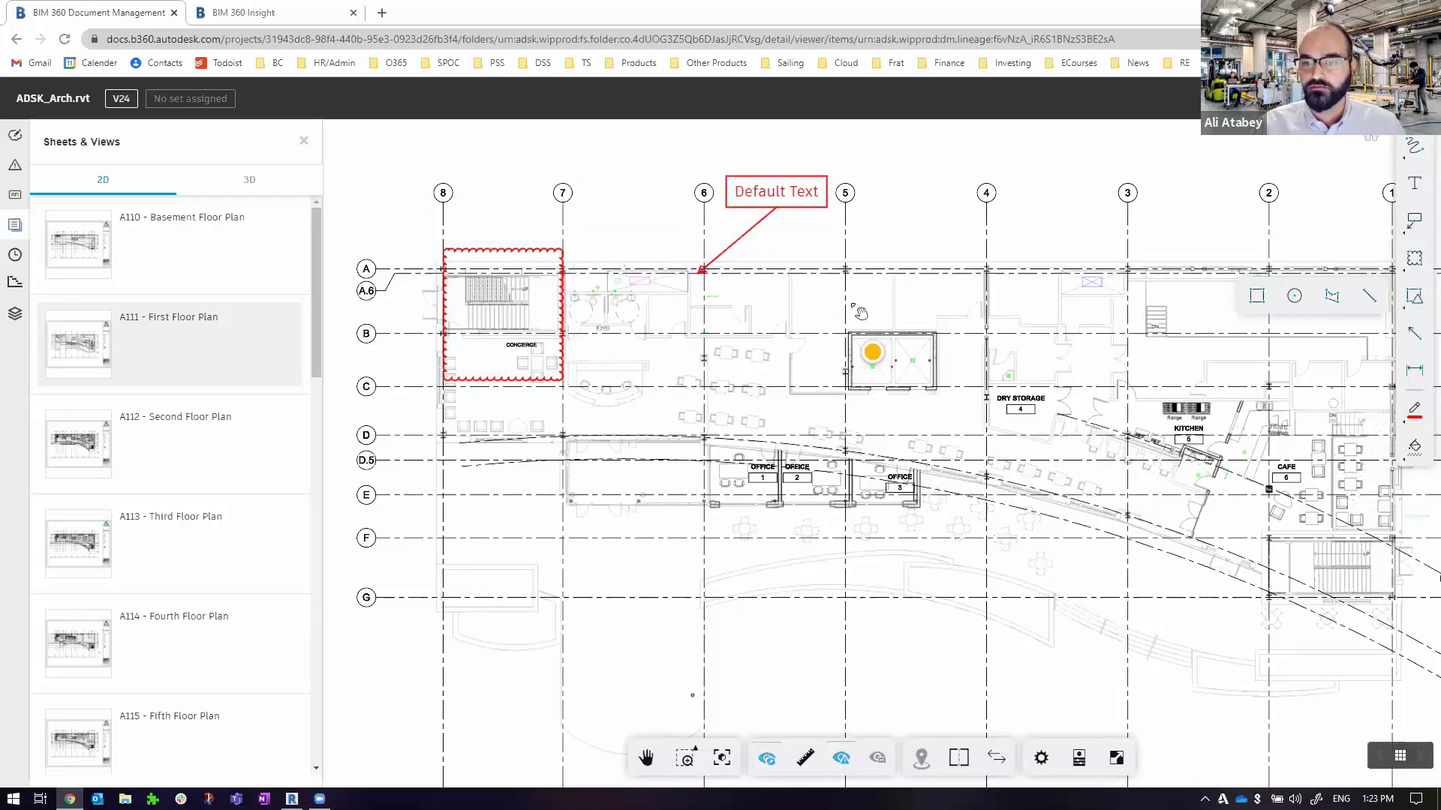
{"action": "left_click", "coordinate": [1257, 295]}
{"action": "left_click_drag", "start_coordinate": [855, 314], "coordinate": [985, 426]}
{"action": "left_click", "coordinate": [841, 146]}
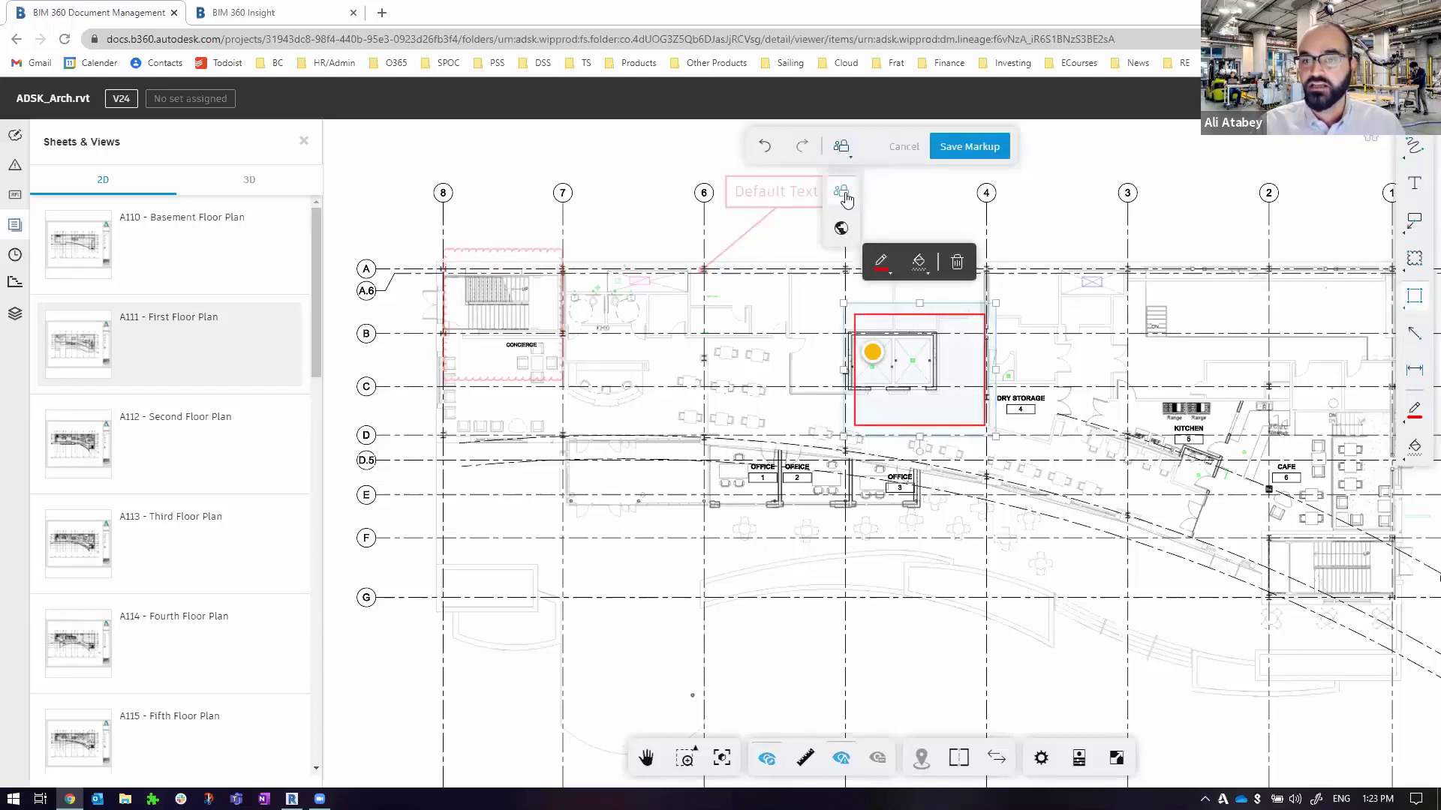
{"action": "left_click", "coordinate": [842, 228]}
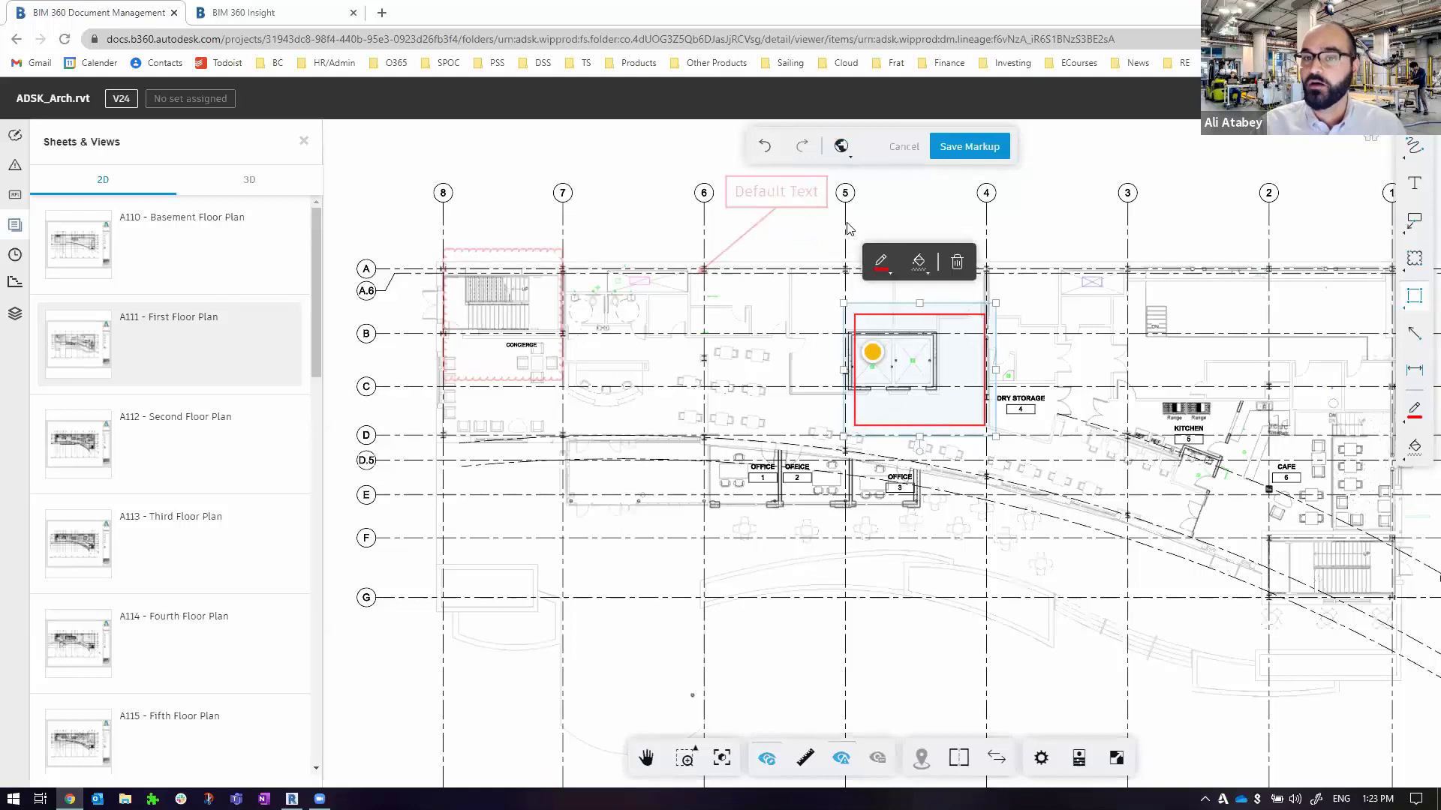
{"action": "left_click", "coordinate": [969, 146]}
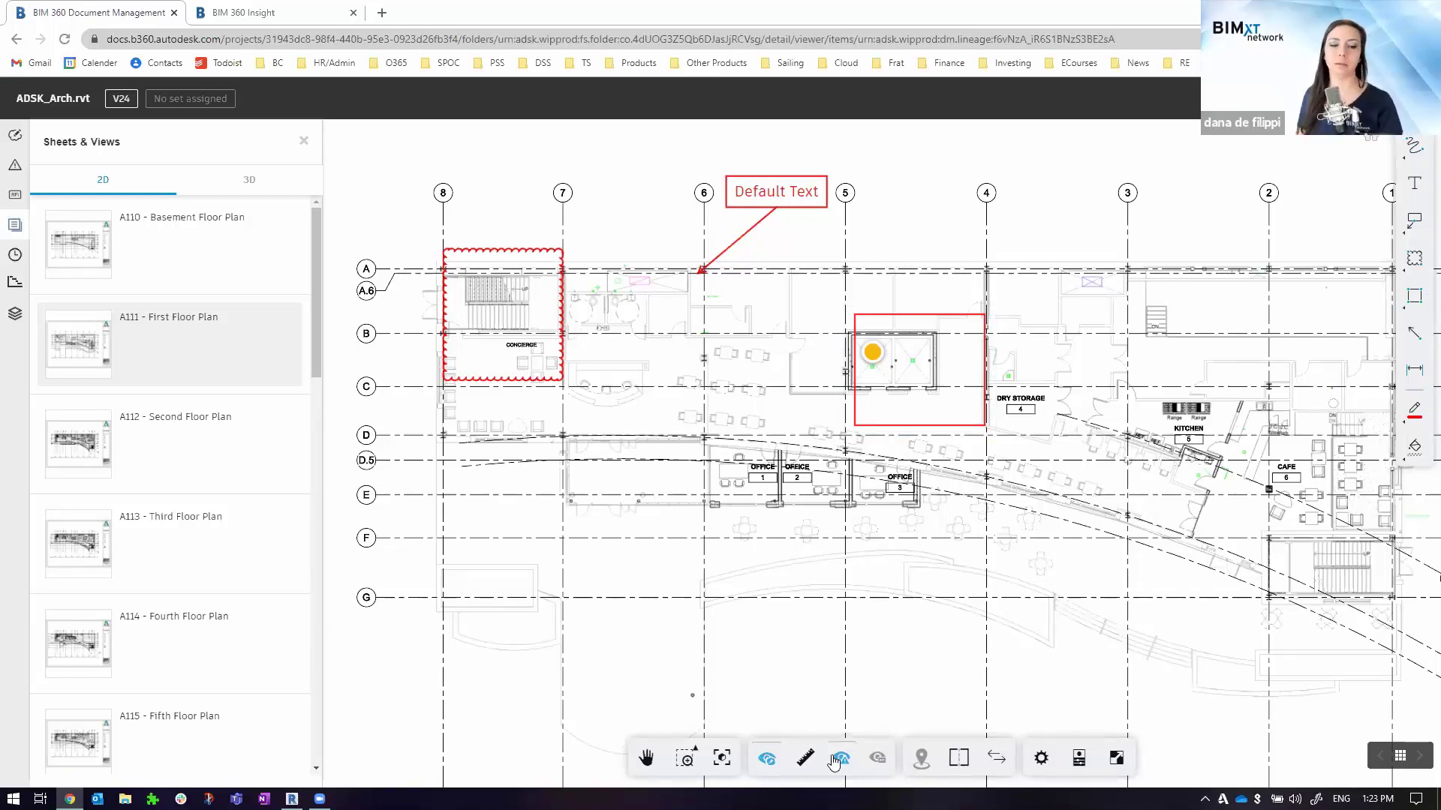
{"action": "left_click", "coordinate": [764, 760]}
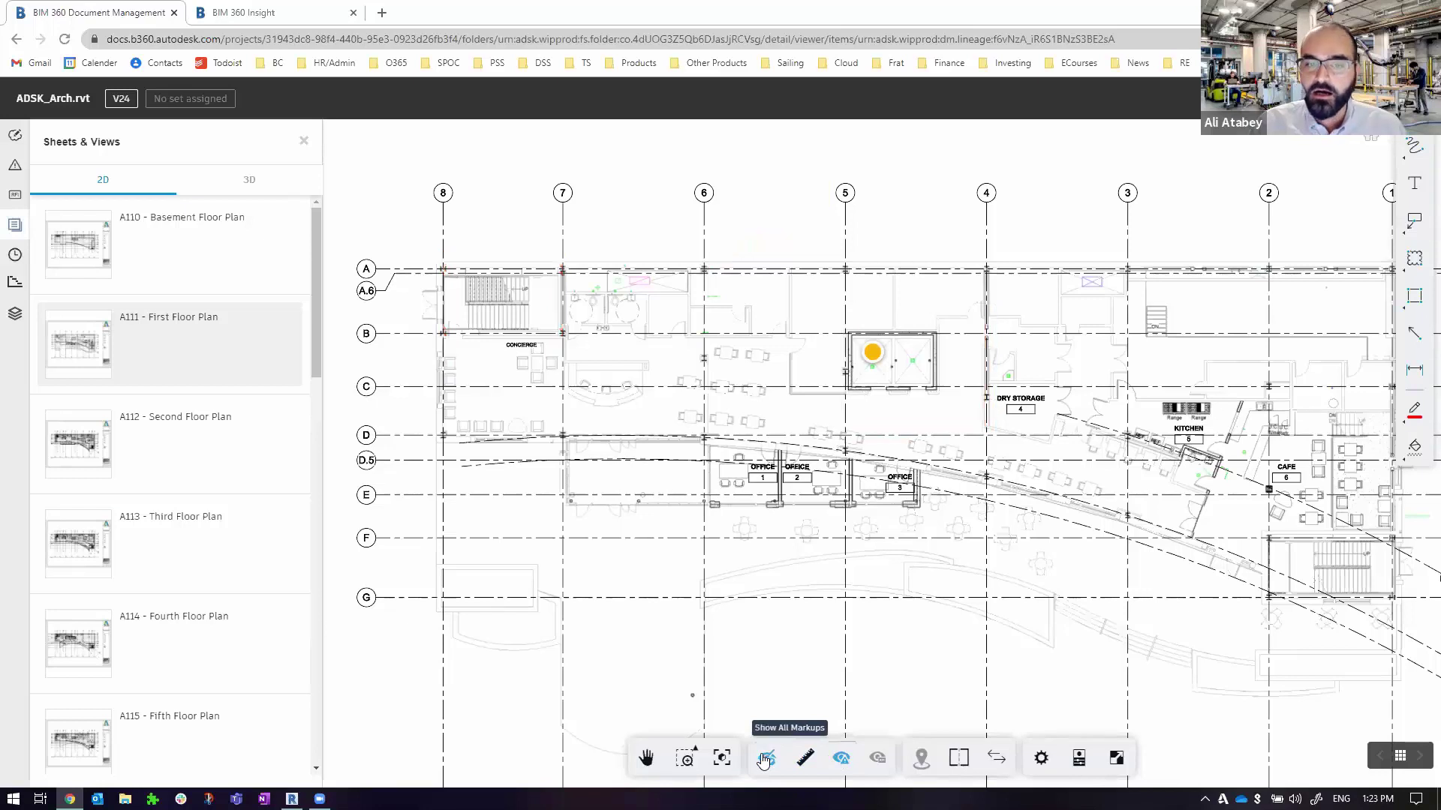
{"action": "left_click", "coordinate": [855, 331]}
- Archive the newest rectangle markup from the Markups list and bring up the filter options
{"action": "left_click", "coordinate": [17, 137]}
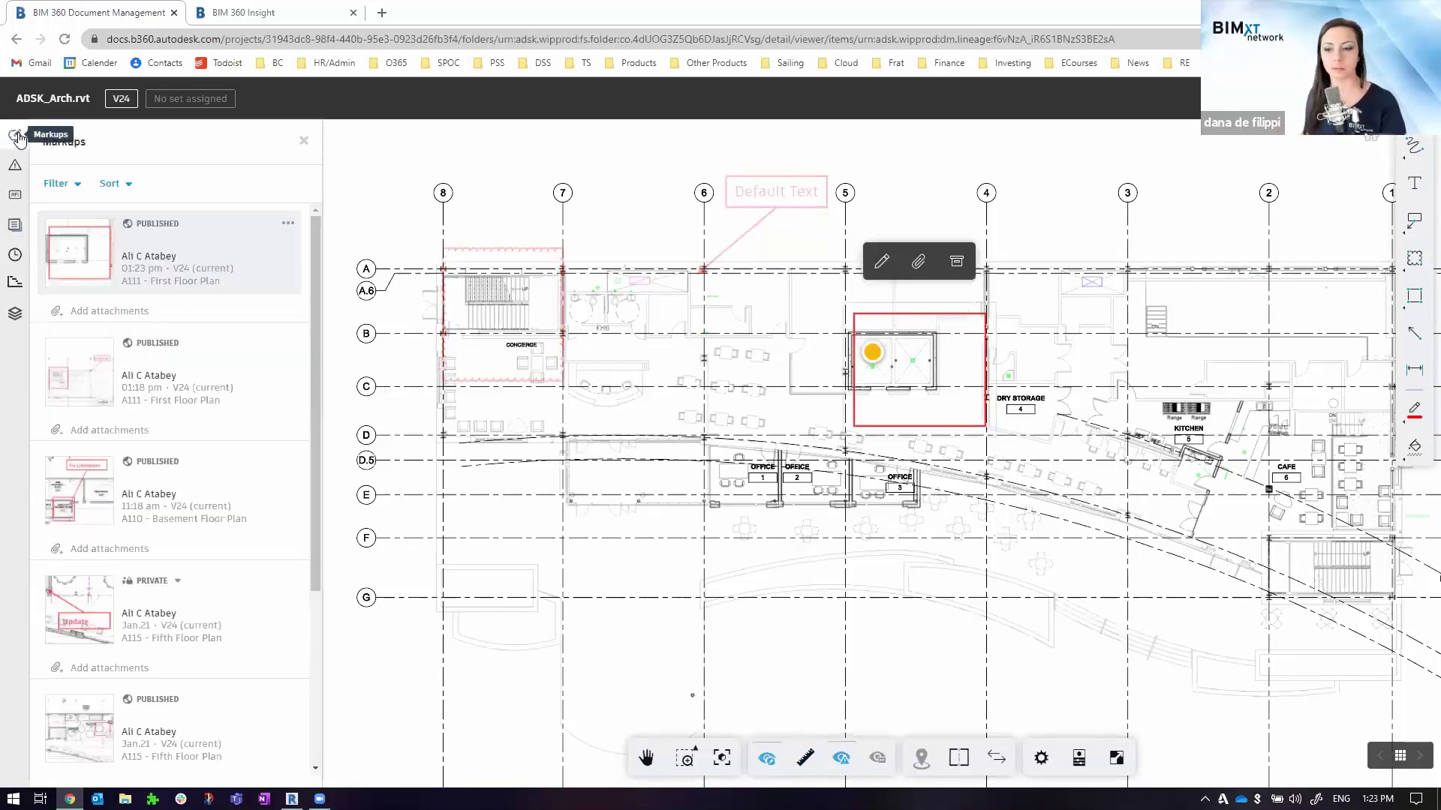
{"action": "left_click", "coordinate": [289, 226]}
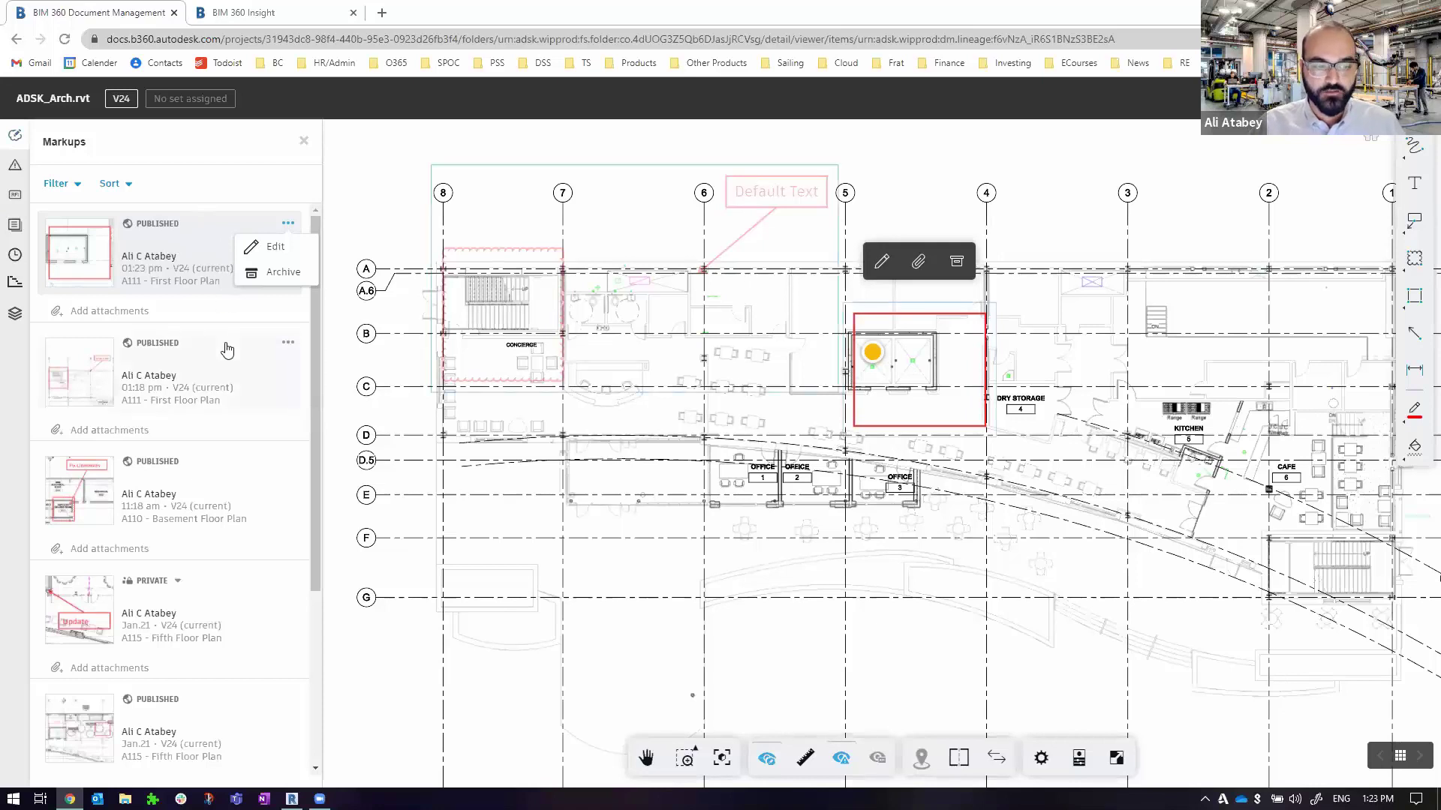
{"action": "scroll", "coordinate": [229, 525], "scroll_direction": "down", "scroll_amount": 3}
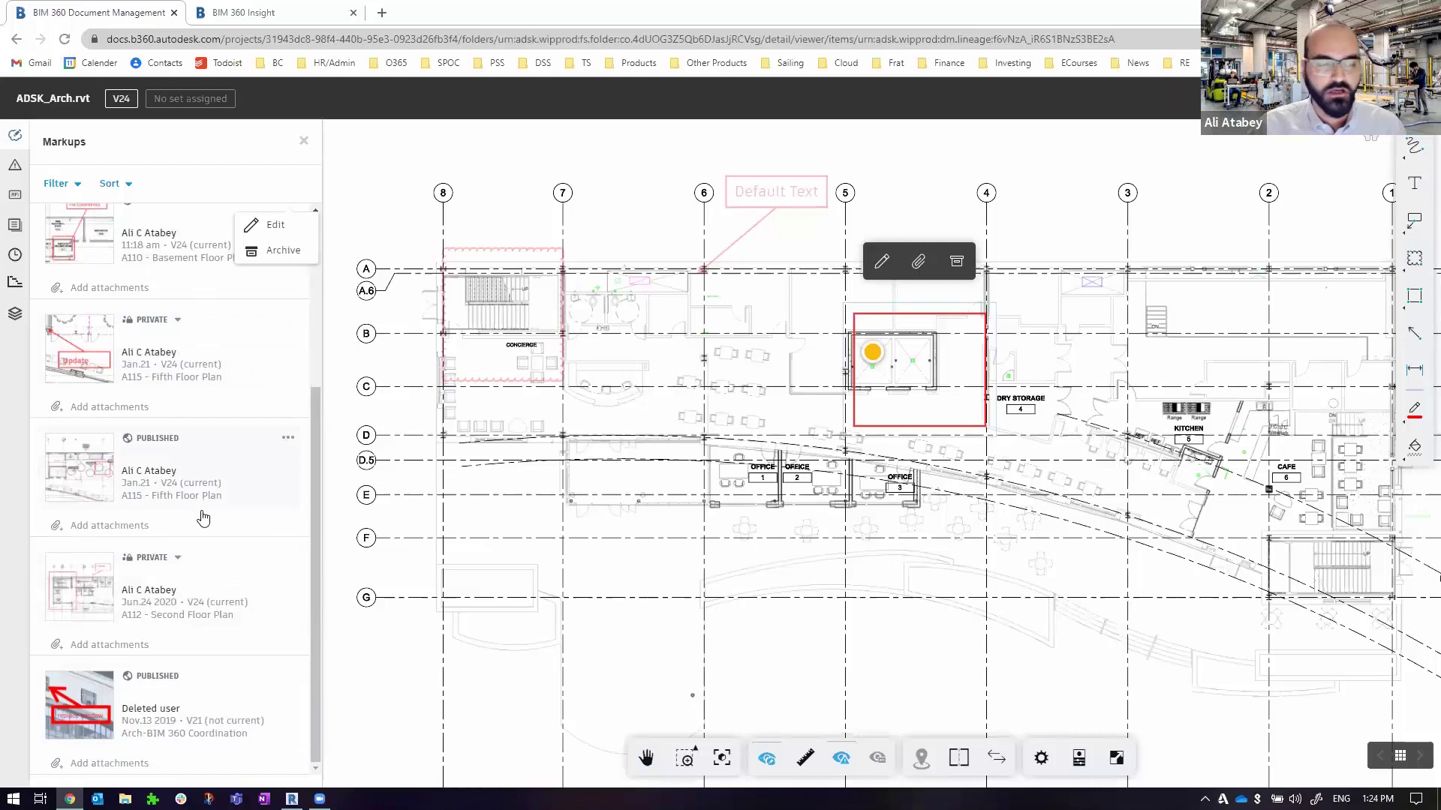
{"action": "scroll", "coordinate": [202, 516], "scroll_direction": "up", "scroll_amount": 3}
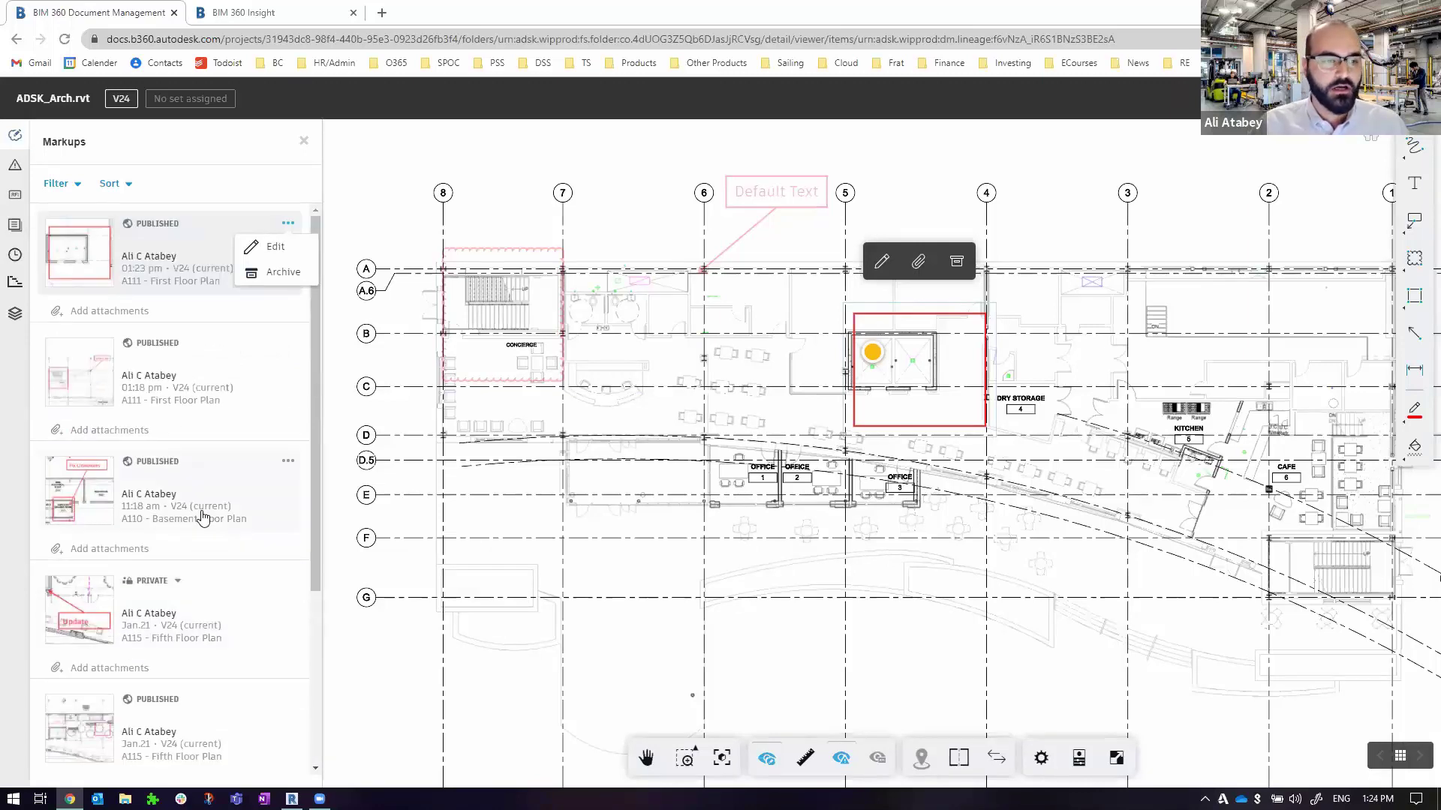
{"action": "left_click", "coordinate": [274, 273]}
{"action": "left_click", "coordinate": [906, 468]}
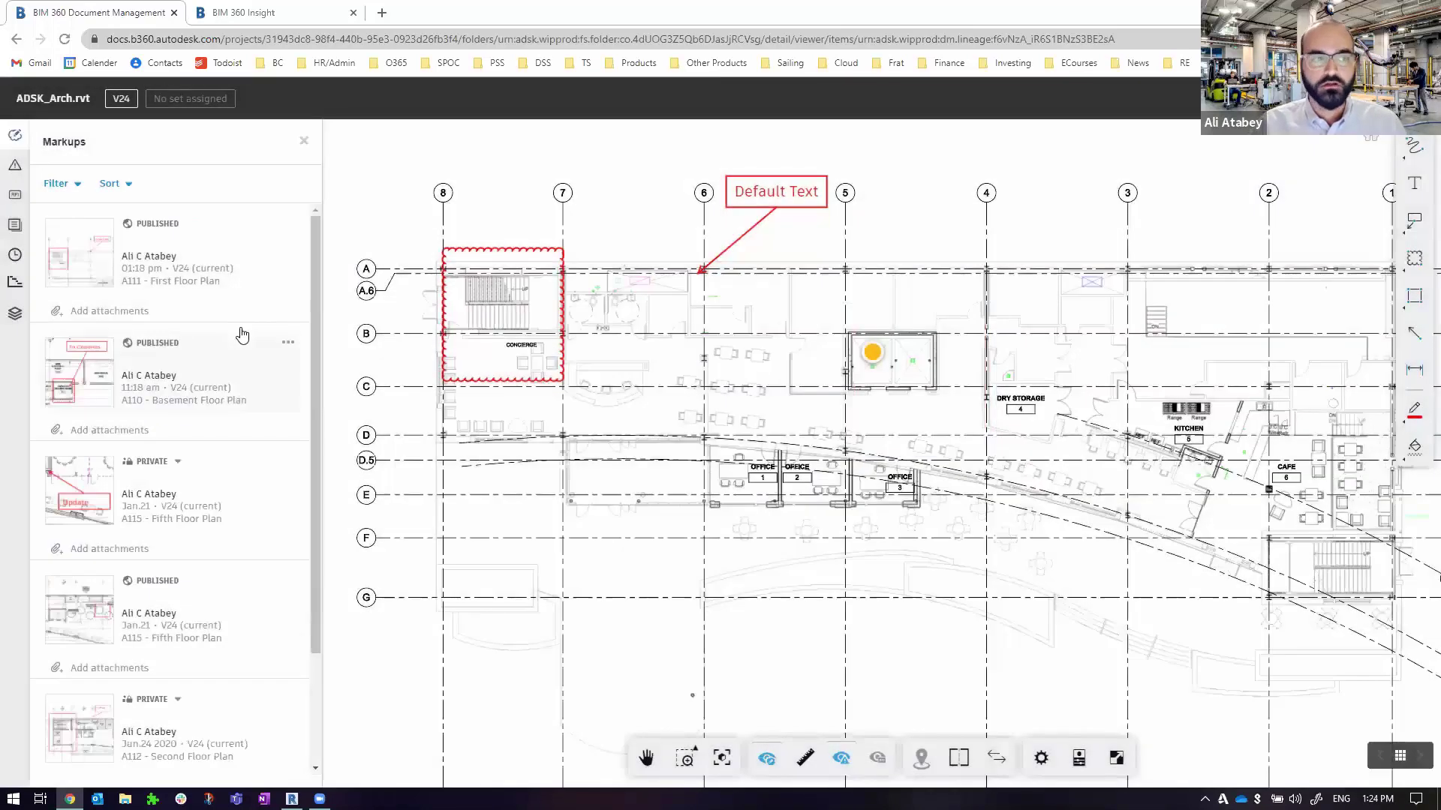
{"action": "left_click", "coordinate": [77, 185]}
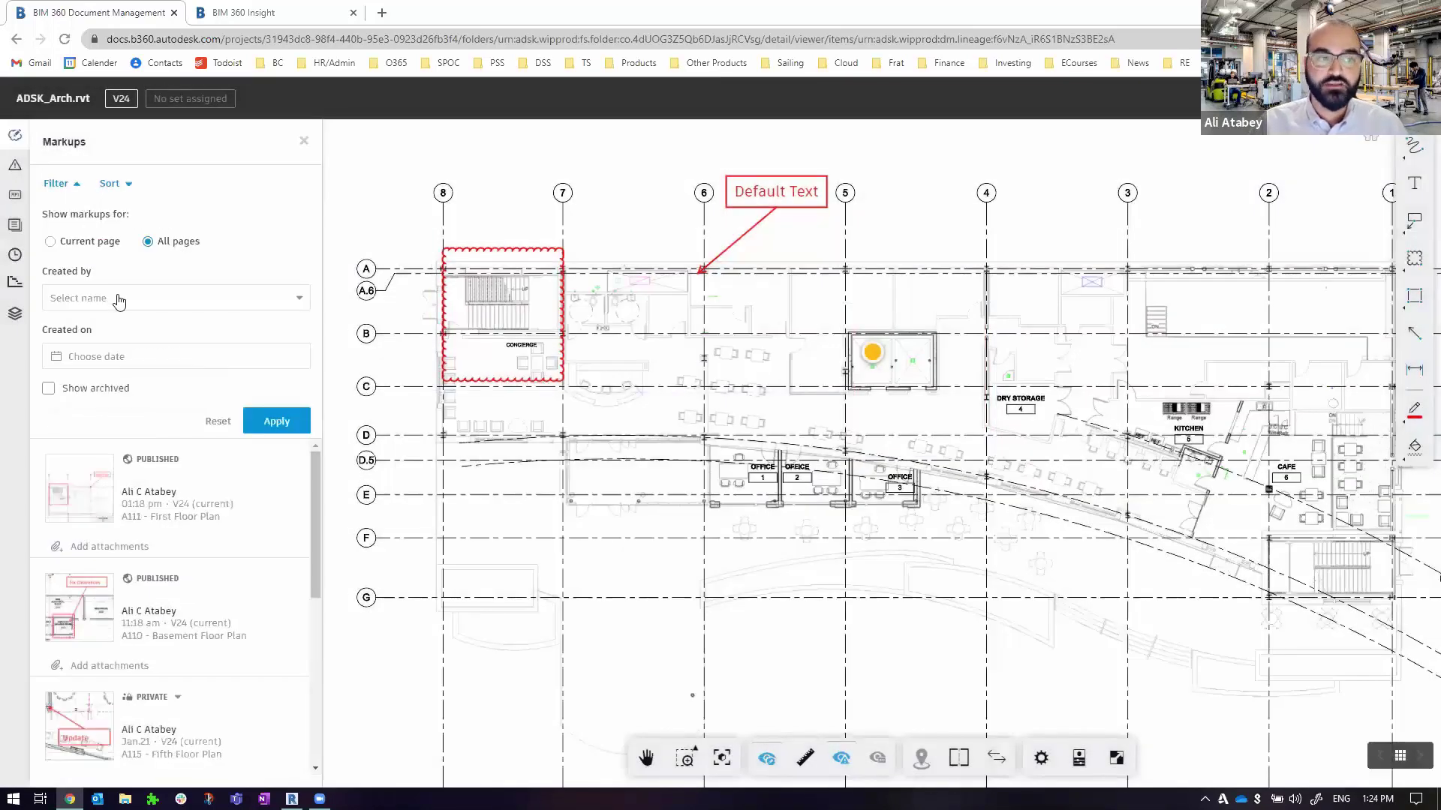
- Toggle Show archived on and back off, then apply the filter with archived markups excluded
{"action": "left_click", "coordinate": [85, 389]}
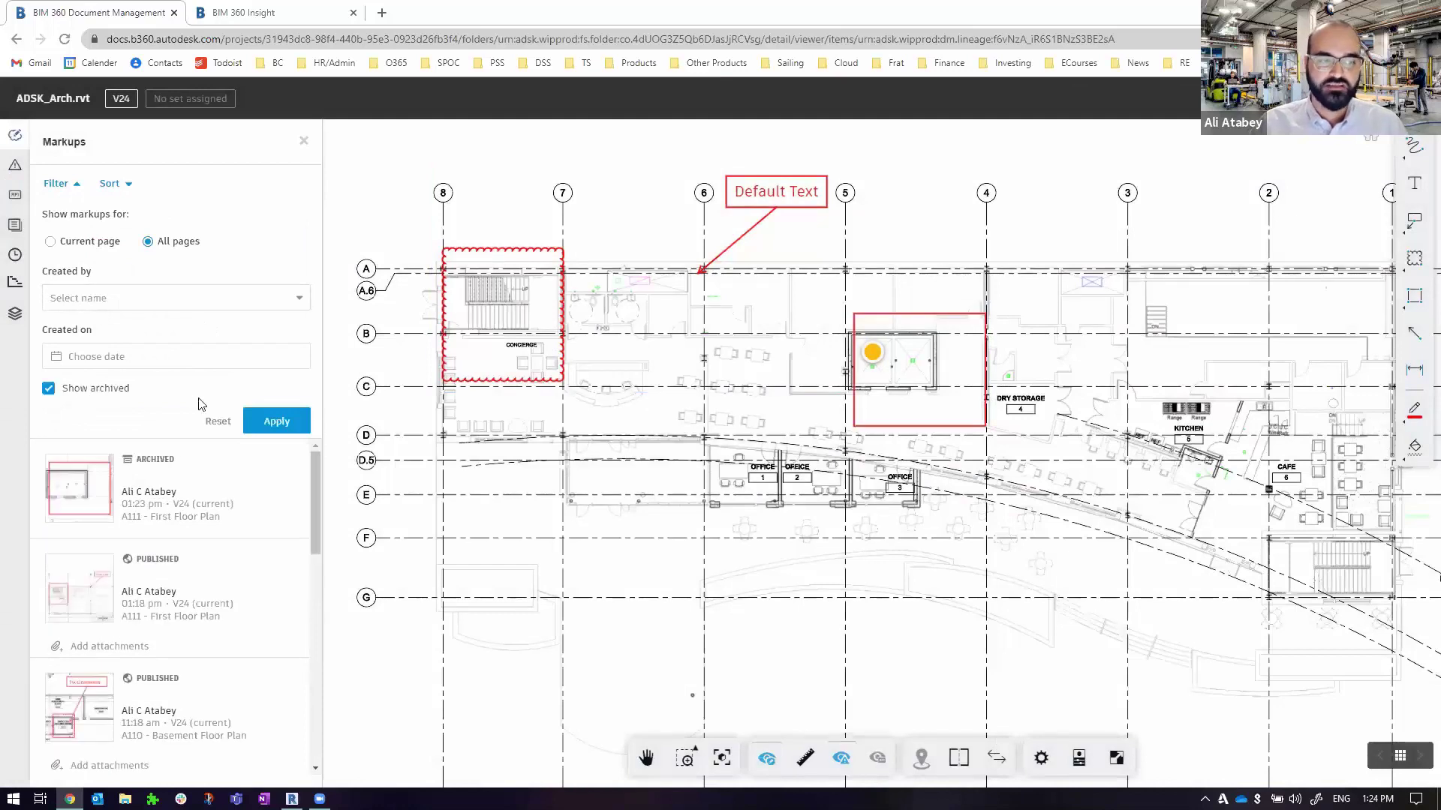
{"action": "left_click", "coordinate": [113, 389]}
{"action": "left_click", "coordinate": [275, 421]}
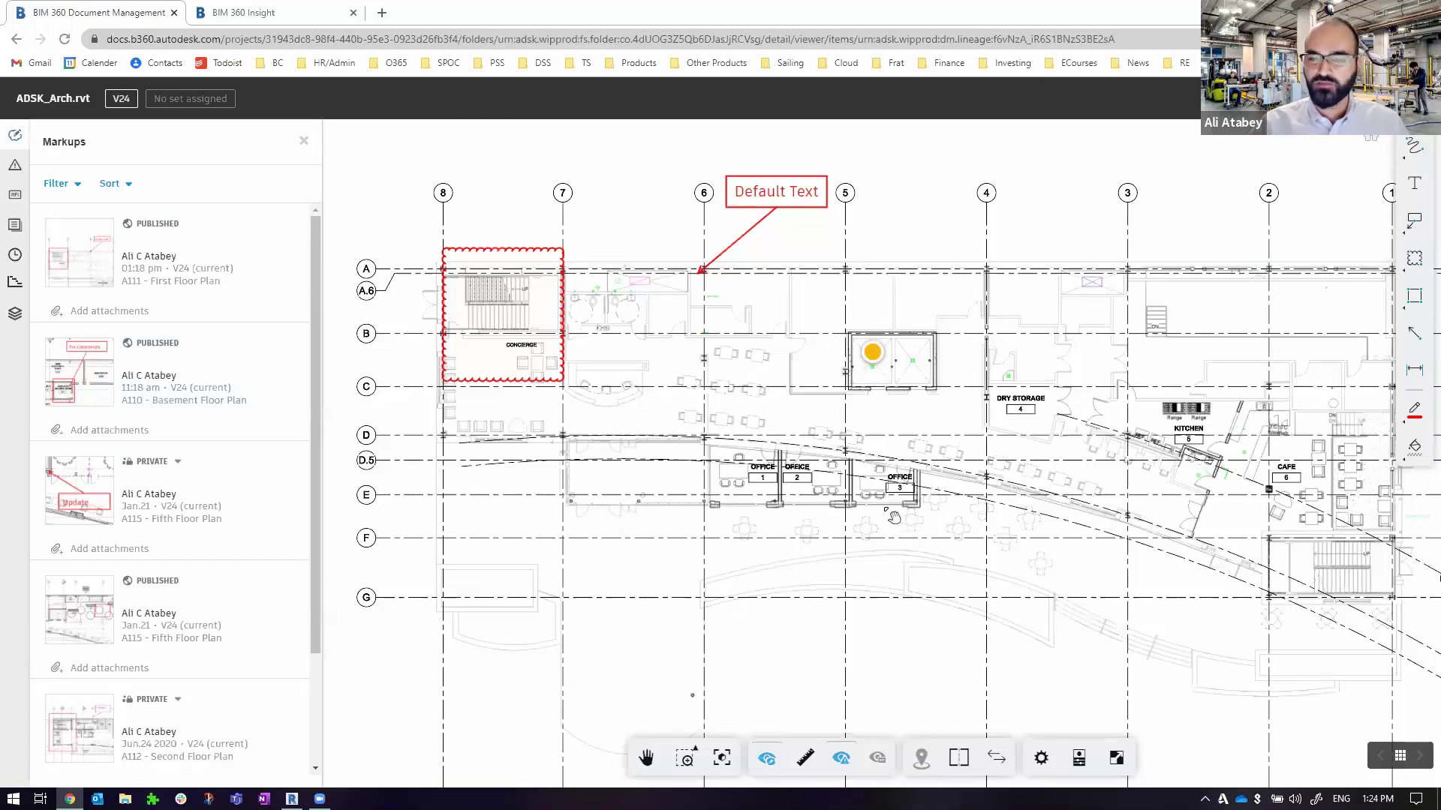
- Hide all markups, hide the issue pins, then turn the markups back on
{"action": "left_click", "coordinate": [767, 758]}
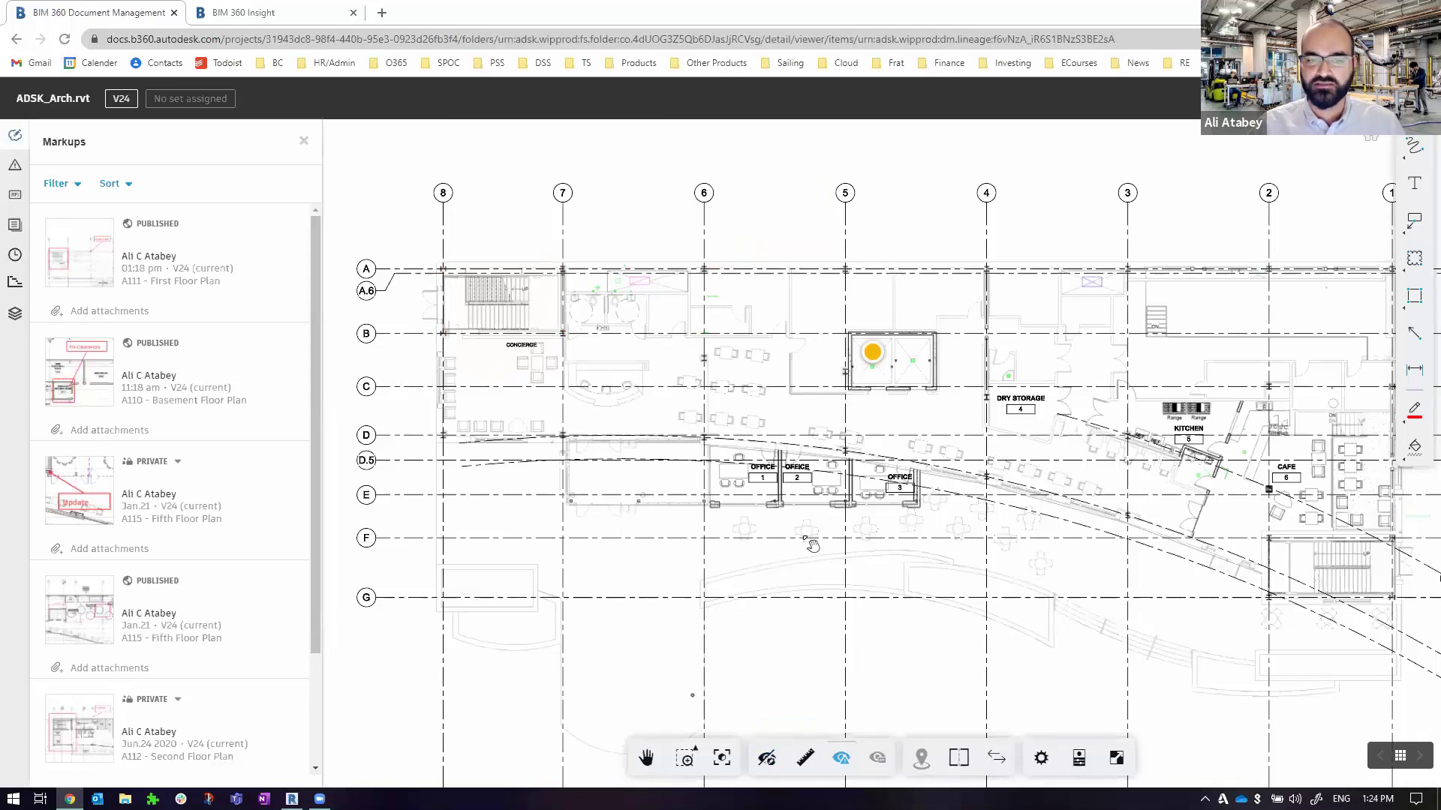
{"action": "left_click", "coordinate": [841, 758]}
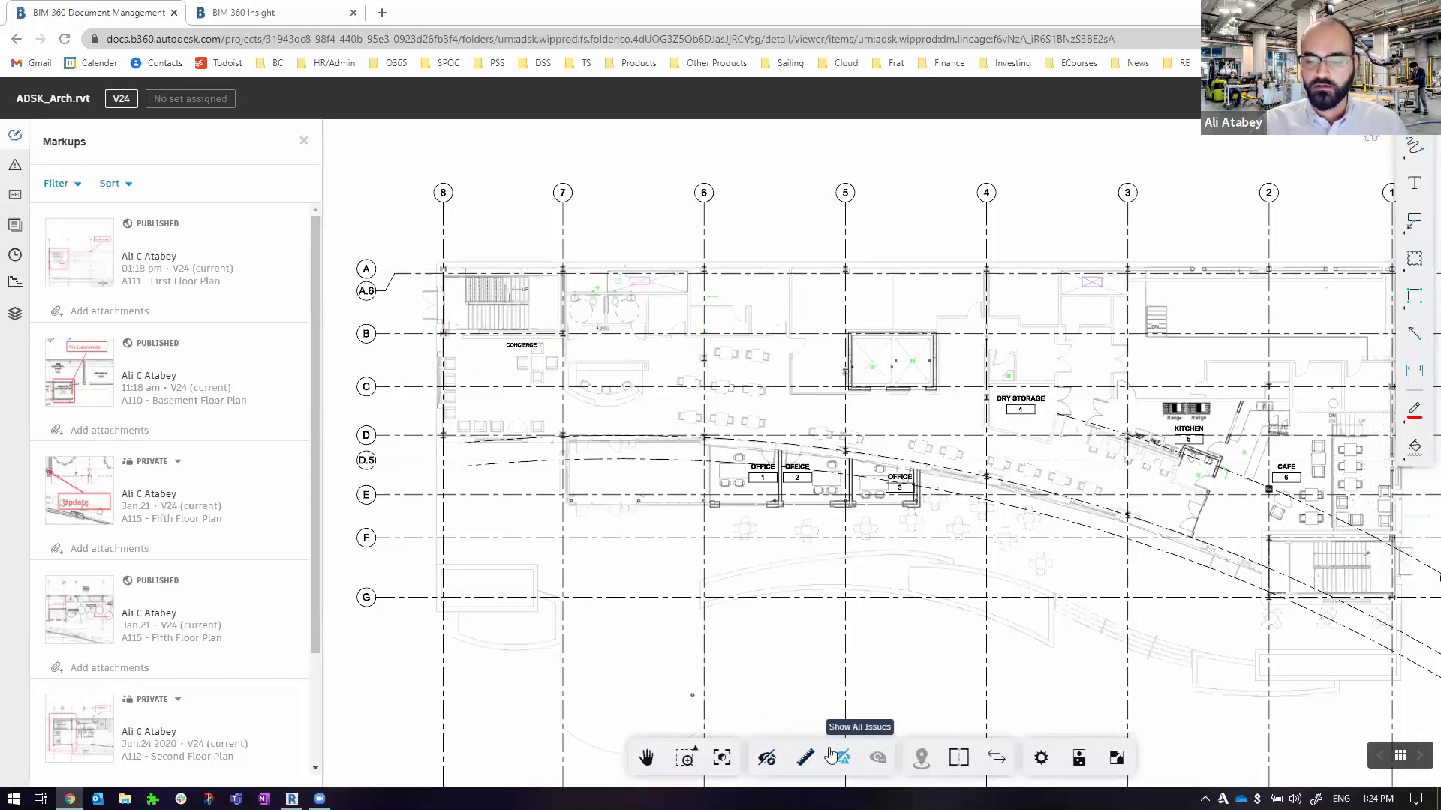
{"action": "left_click", "coordinate": [766, 757]}
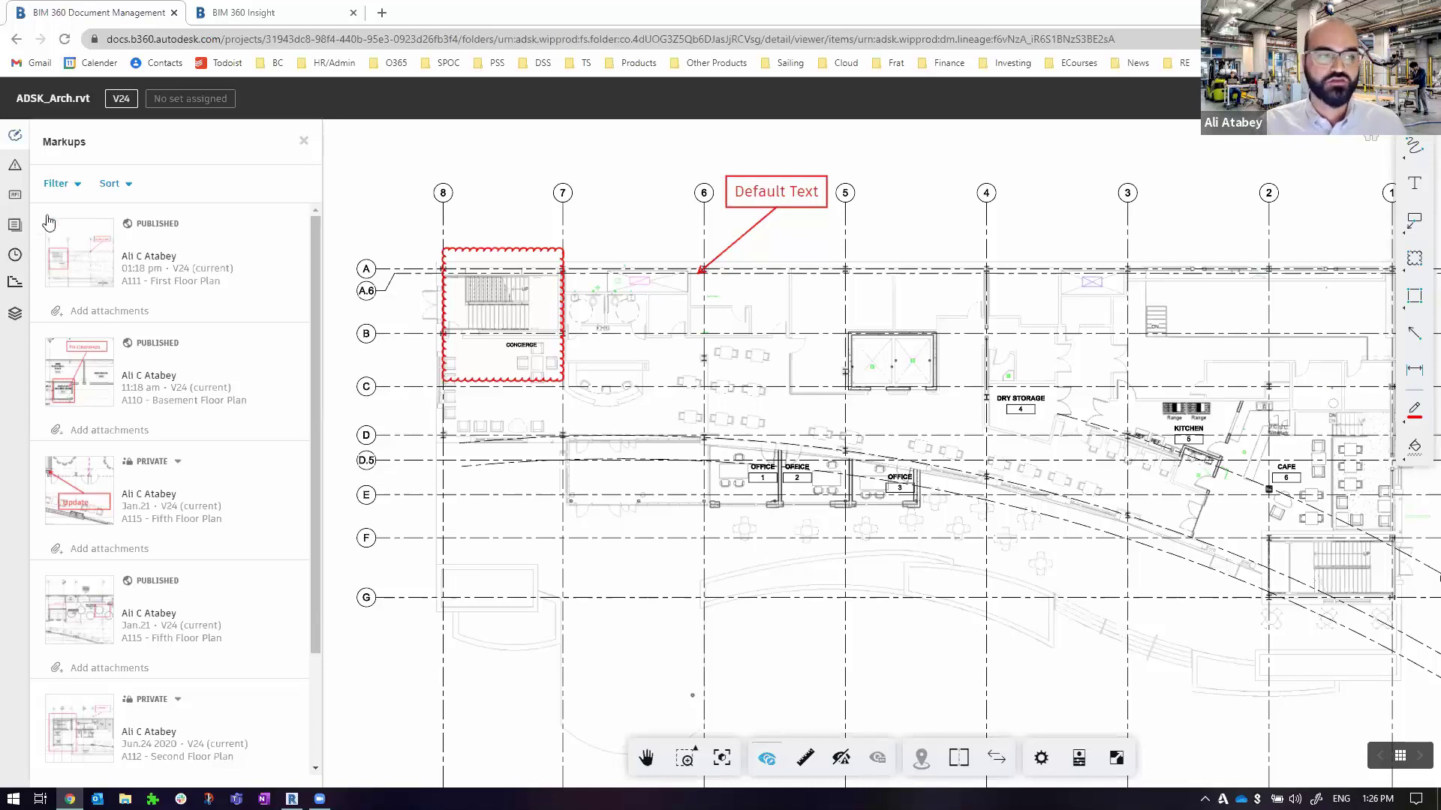
- Create a new issue from the Issues panel, pinned near gridline 6 just below gridline B
{"action": "left_click", "coordinate": [15, 165]}
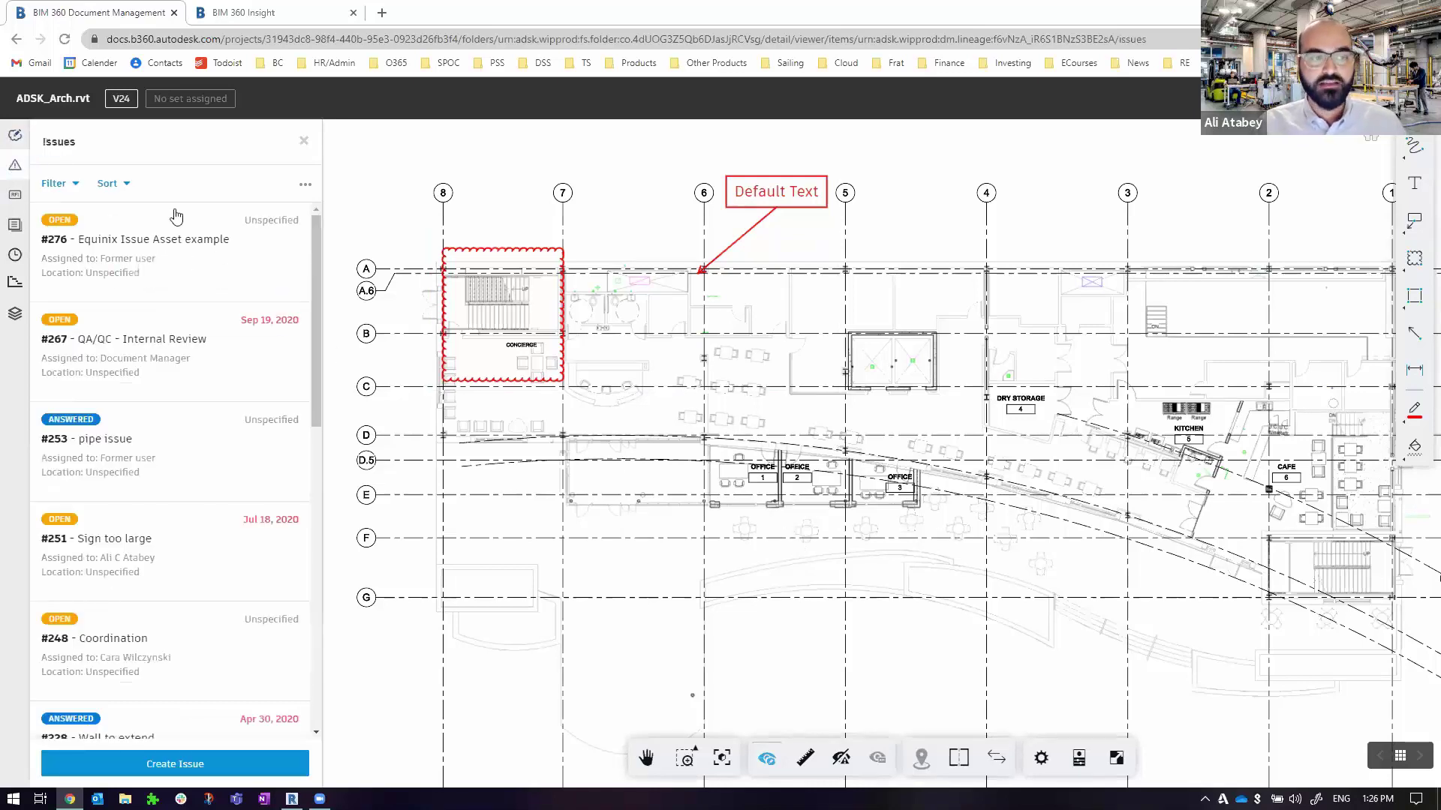
{"action": "left_click", "coordinate": [197, 764]}
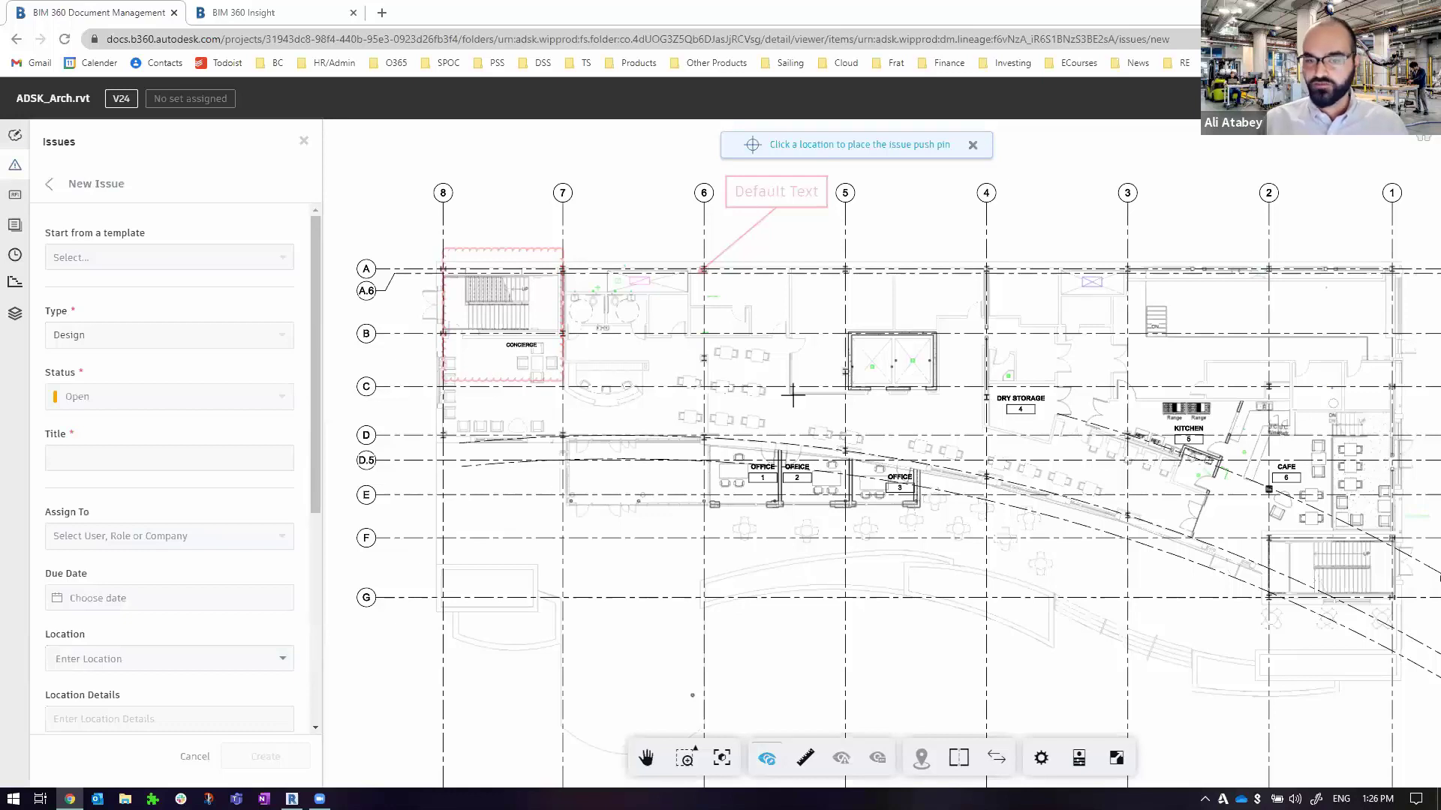
{"action": "left_click", "coordinate": [776, 334]}
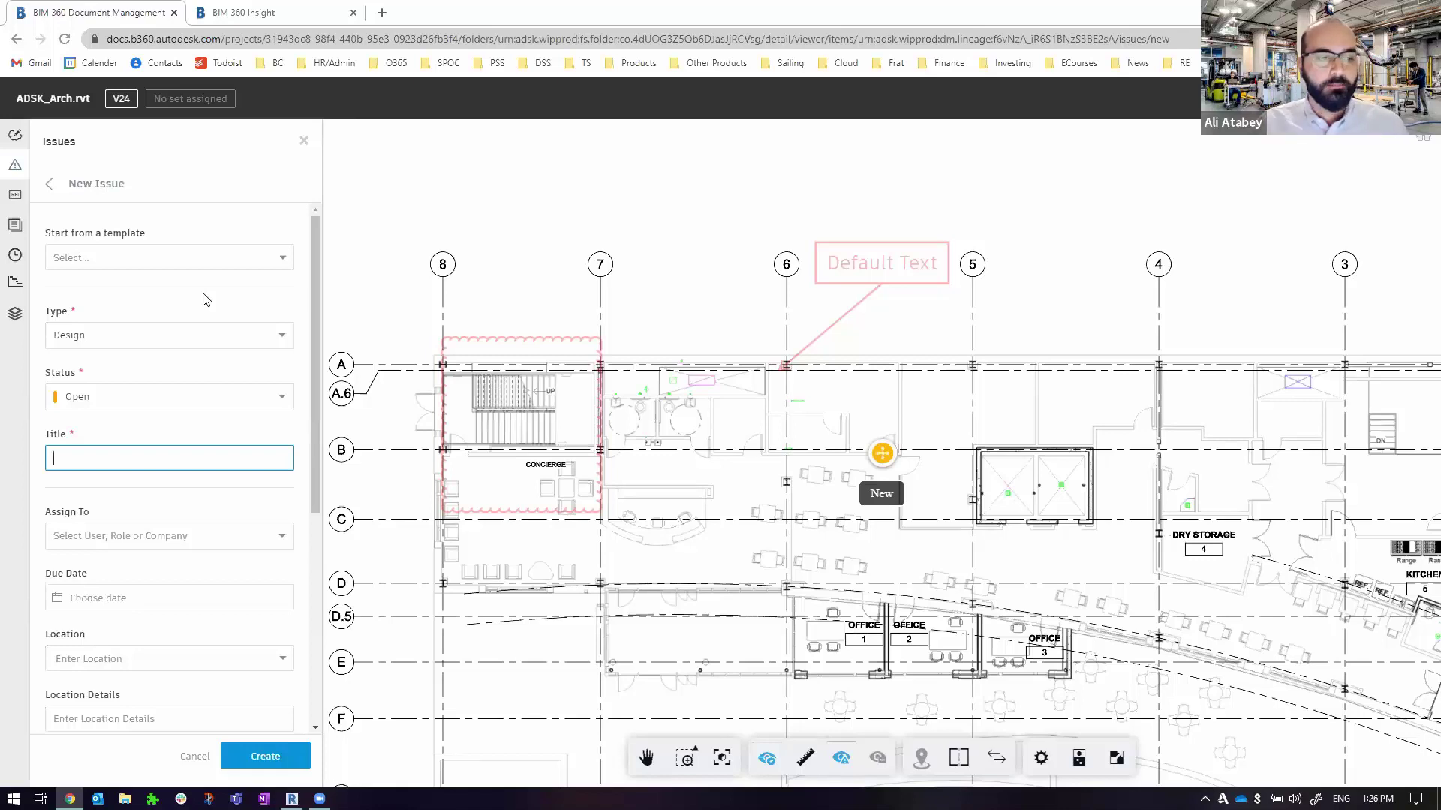
- Keep Design as the issue type and enter the title 'Clearances', correcting its spelling
{"action": "left_click", "coordinate": [234, 337]}
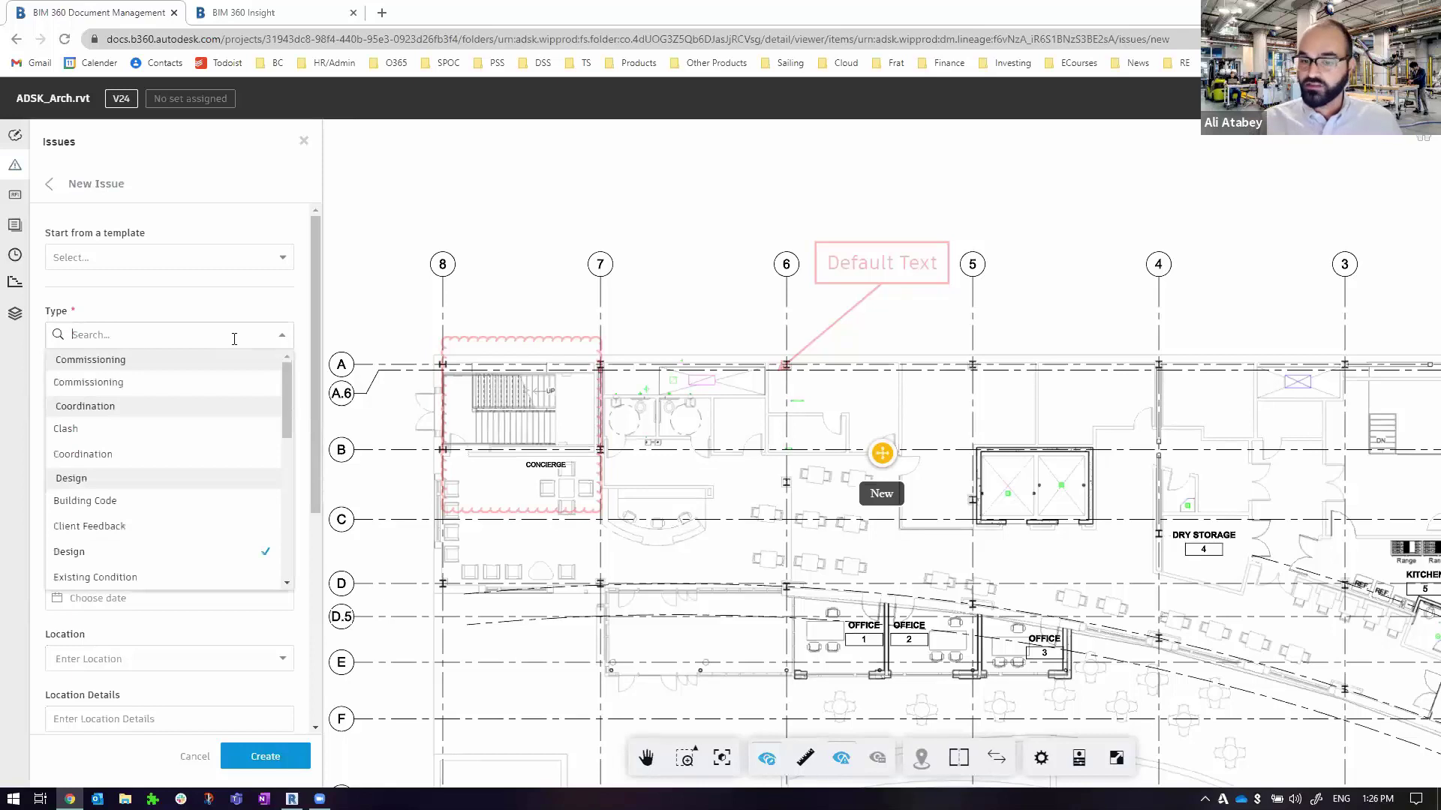
{"action": "left_click", "coordinate": [270, 299]}
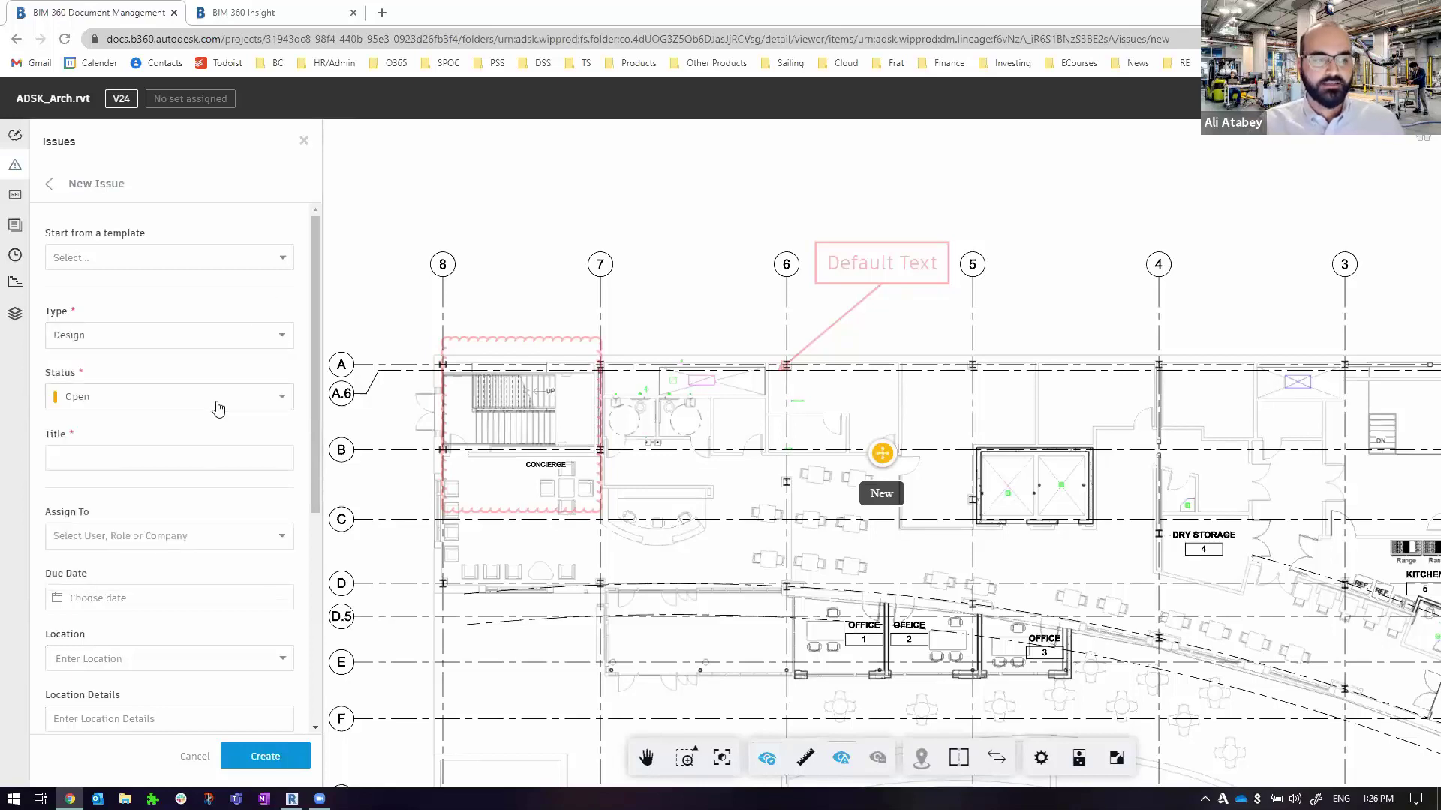
{"action": "left_click", "coordinate": [217, 454]}
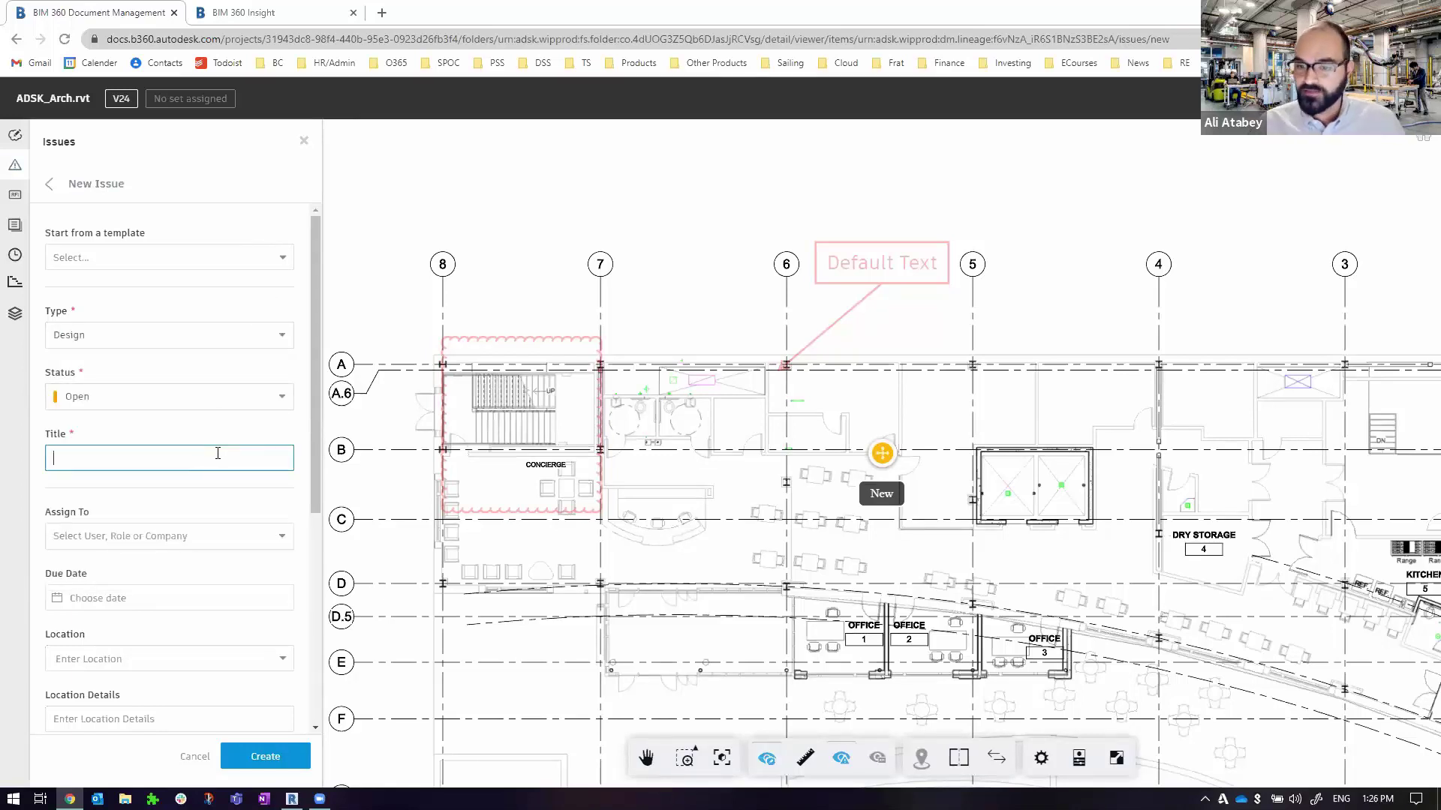
{"action": "scroll", "coordinate": [218, 456], "scroll_direction": "down", "scroll_amount": 3}
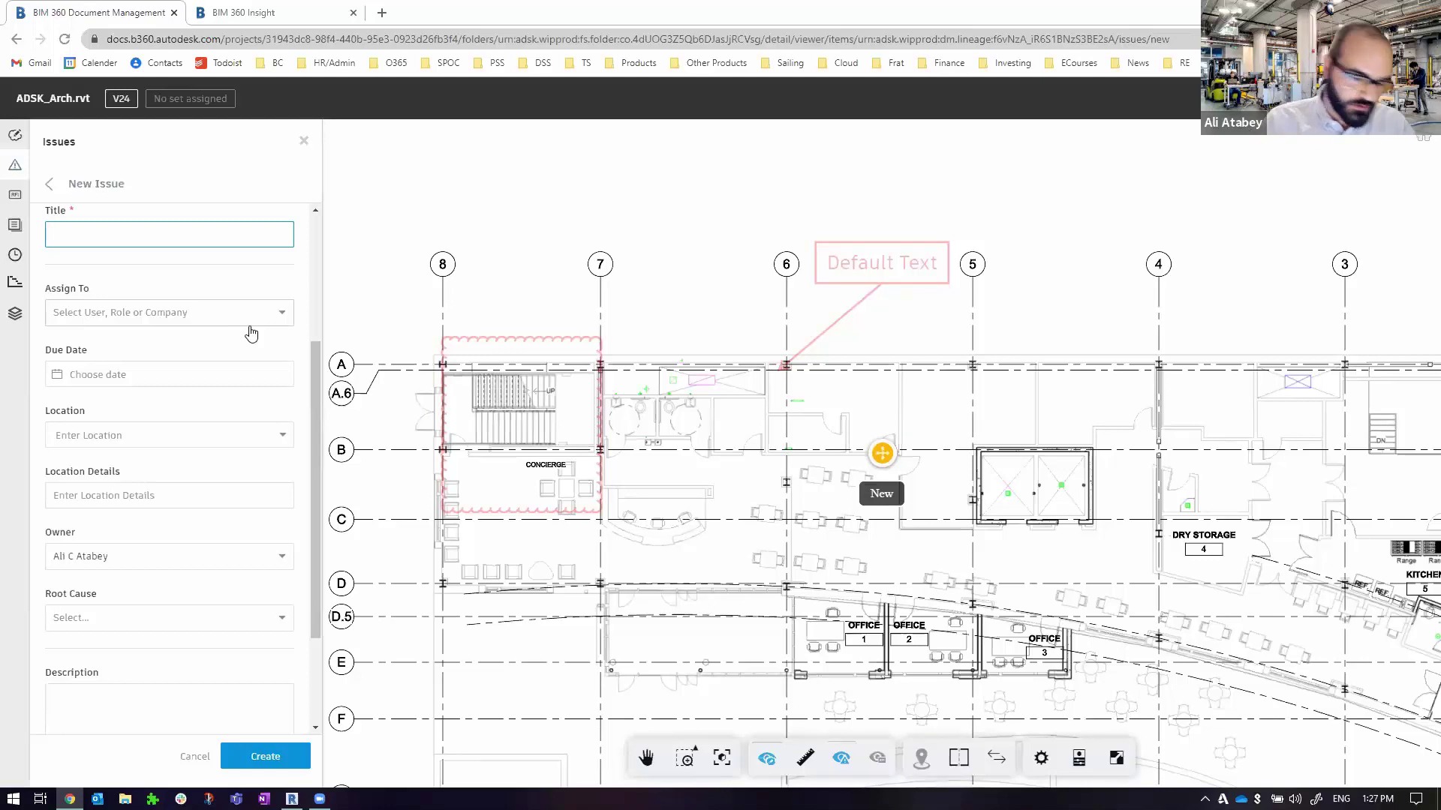
{"action": "type", "text": "lae"}
{"action": "key", "text": "BackSpace"}
{"action": "key", "text": "BackSpace"}
{"action": "type", "text": "earencse"}
{"action": "key", "text": "BackSpace"}
{"action": "key", "text": "BackSpace"}
{"action": "type", "text": "es"}
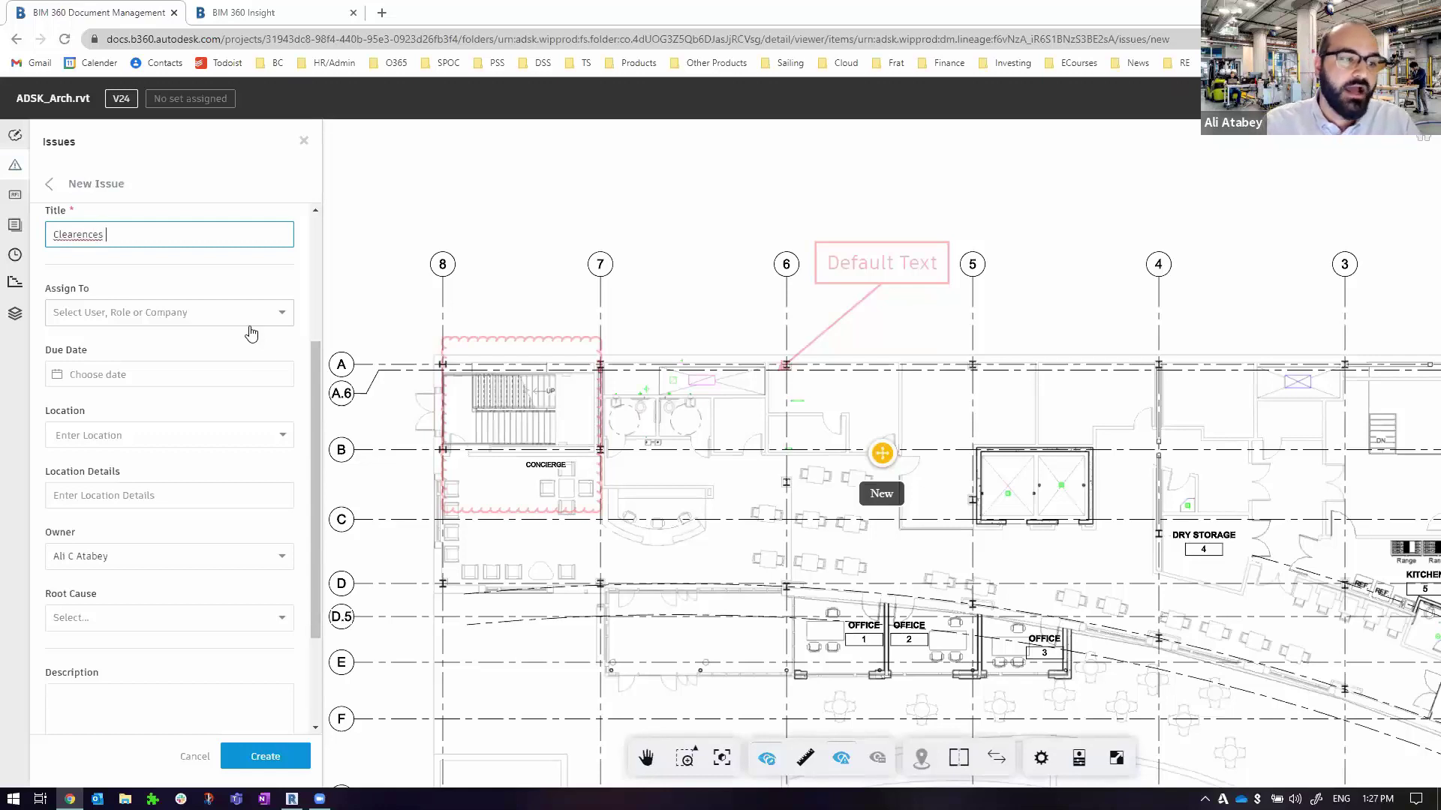
{"action": "right_click", "coordinate": [77, 234]}
{"action": "left_click", "coordinate": [98, 251]}
- Assign the issue to the matching team member and leave the due date empty
{"action": "left_click", "coordinate": [178, 309]}
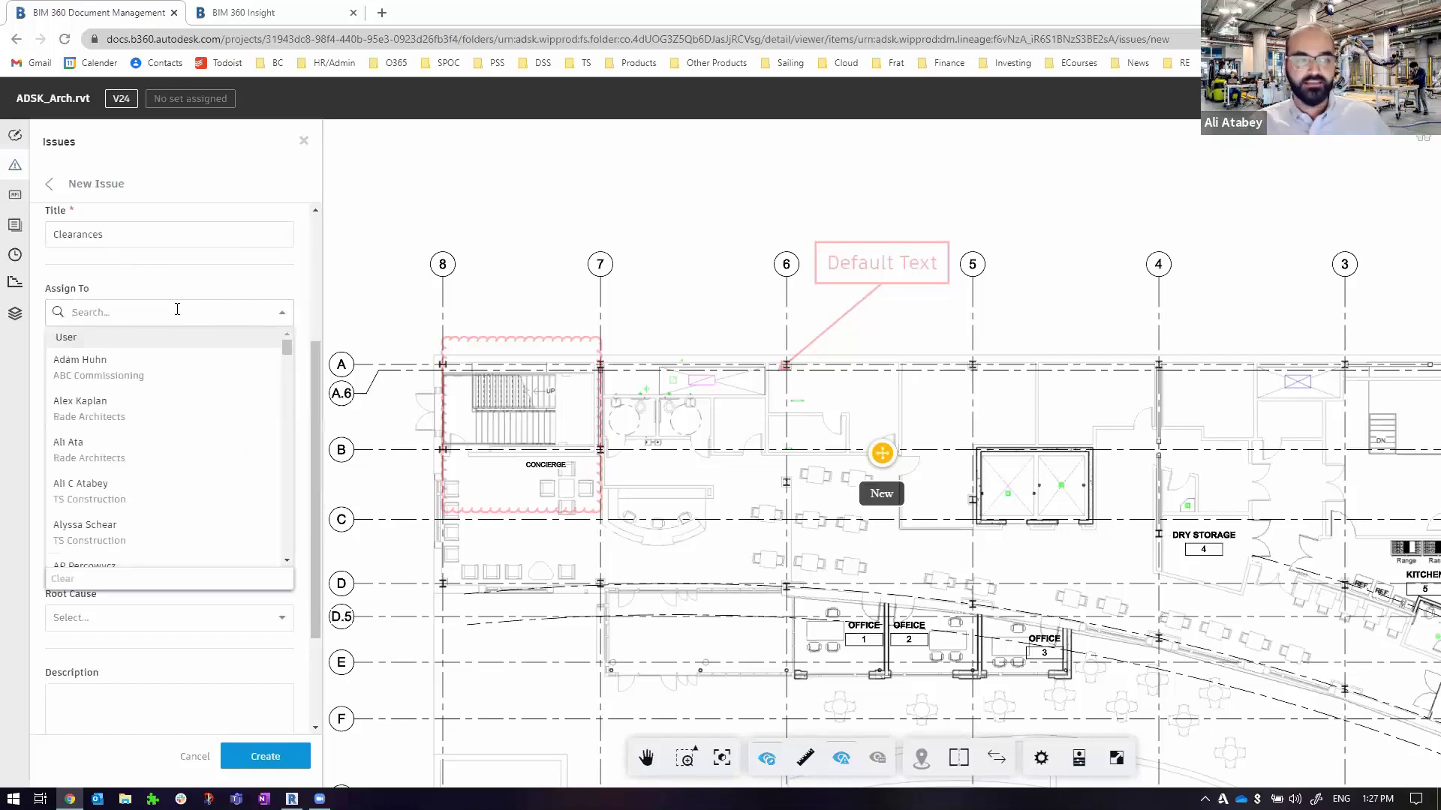
{"action": "type", "text": "stel"}
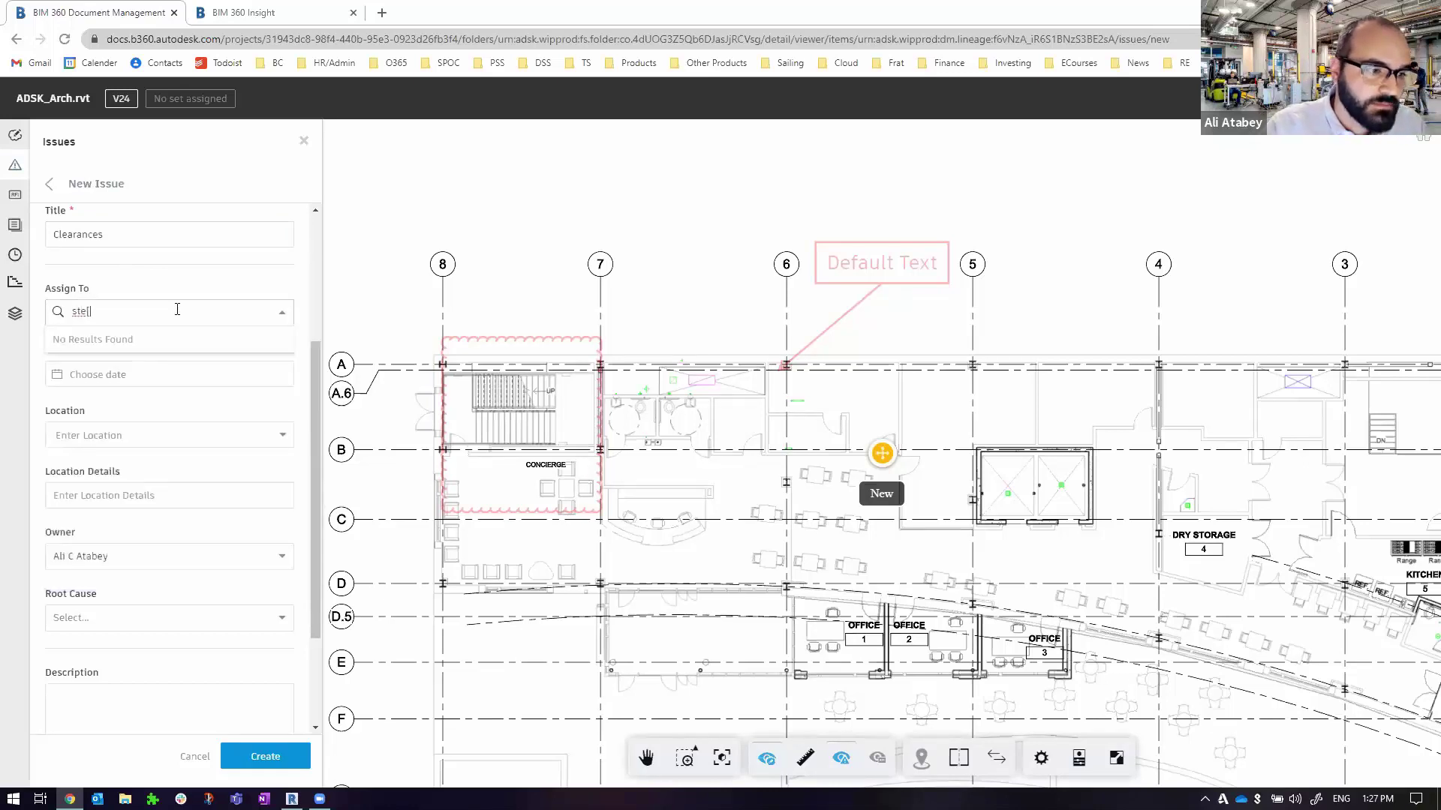
{"action": "key", "text": "BackSpace"}
{"action": "type", "text": "p"}
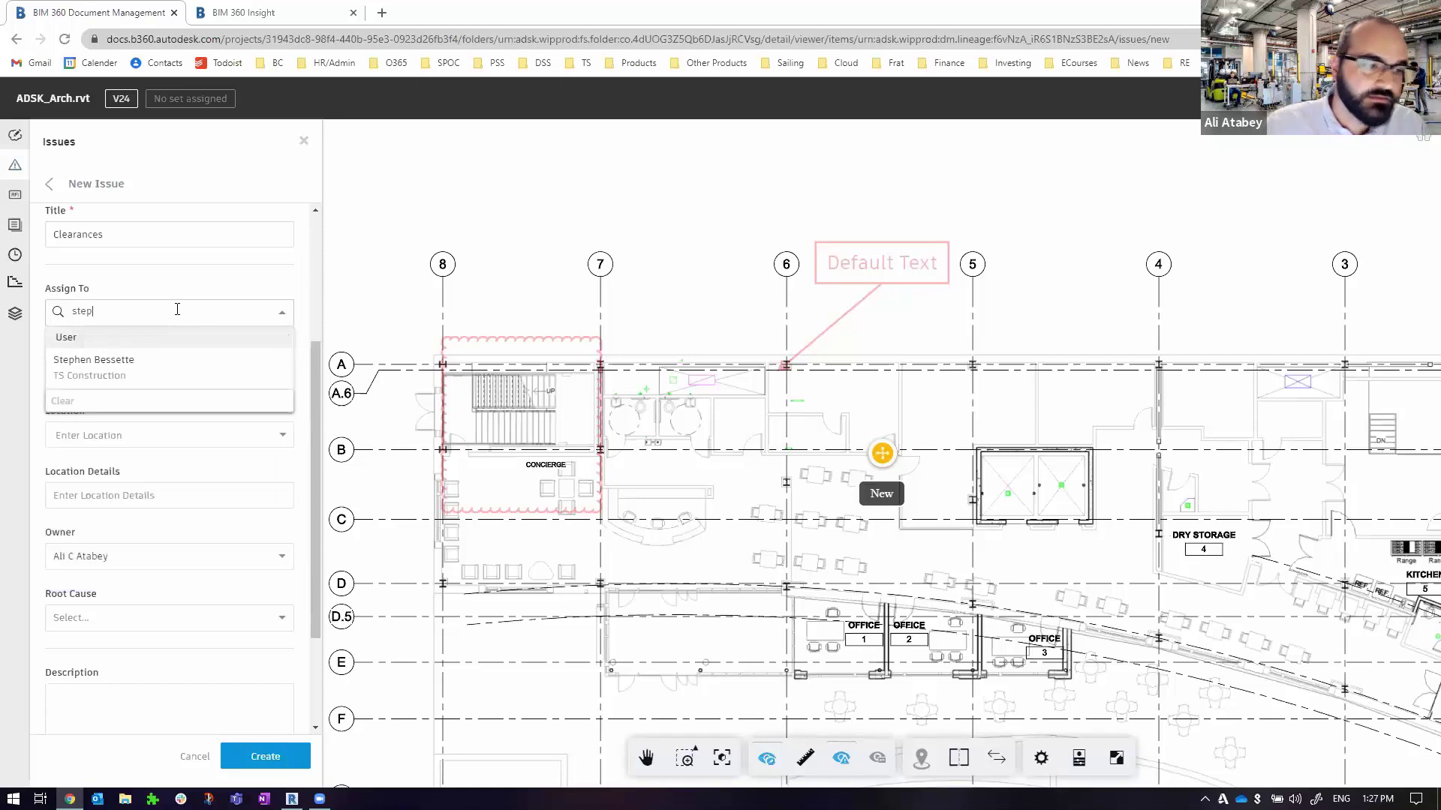
{"action": "left_click", "coordinate": [186, 360]}
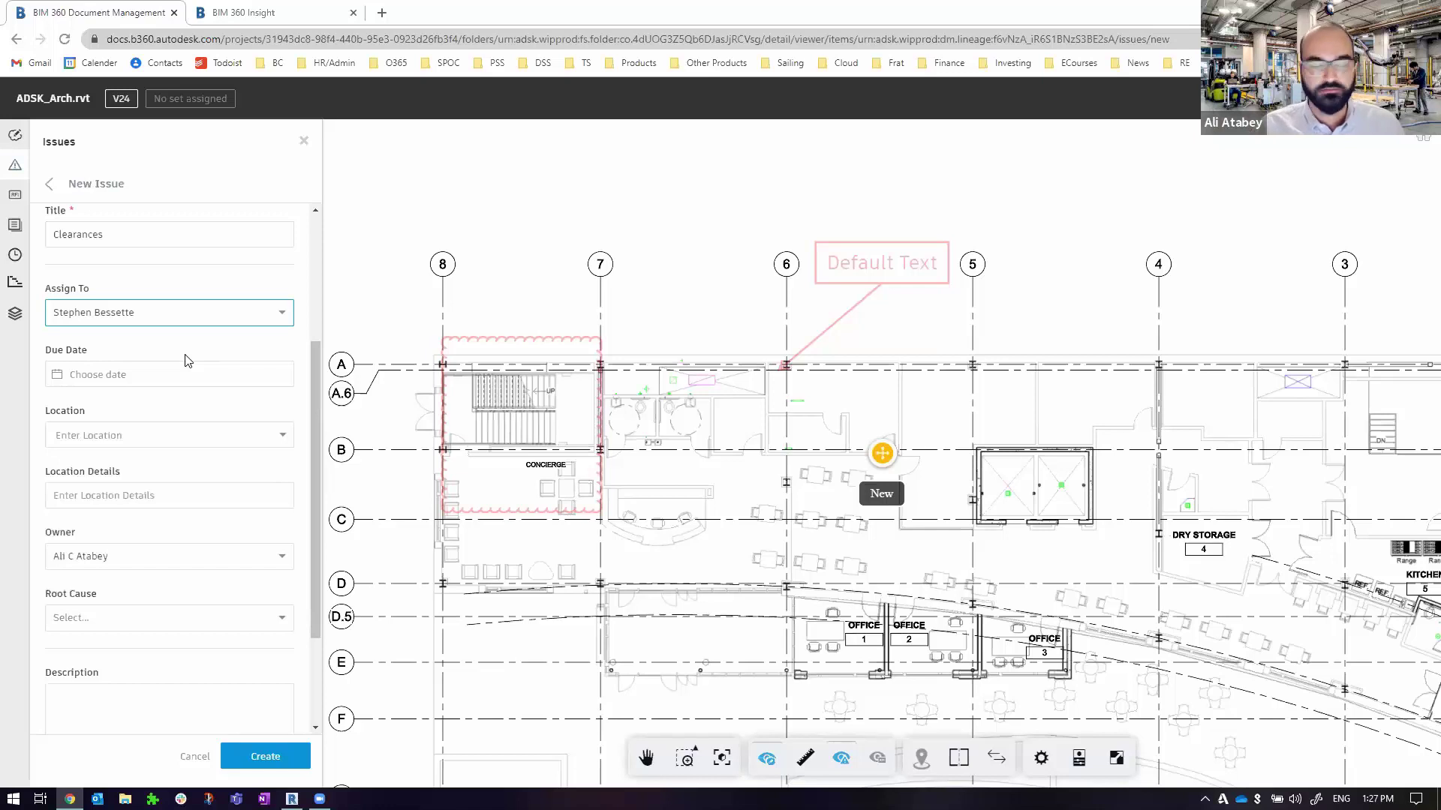
{"action": "left_click", "coordinate": [199, 387]}
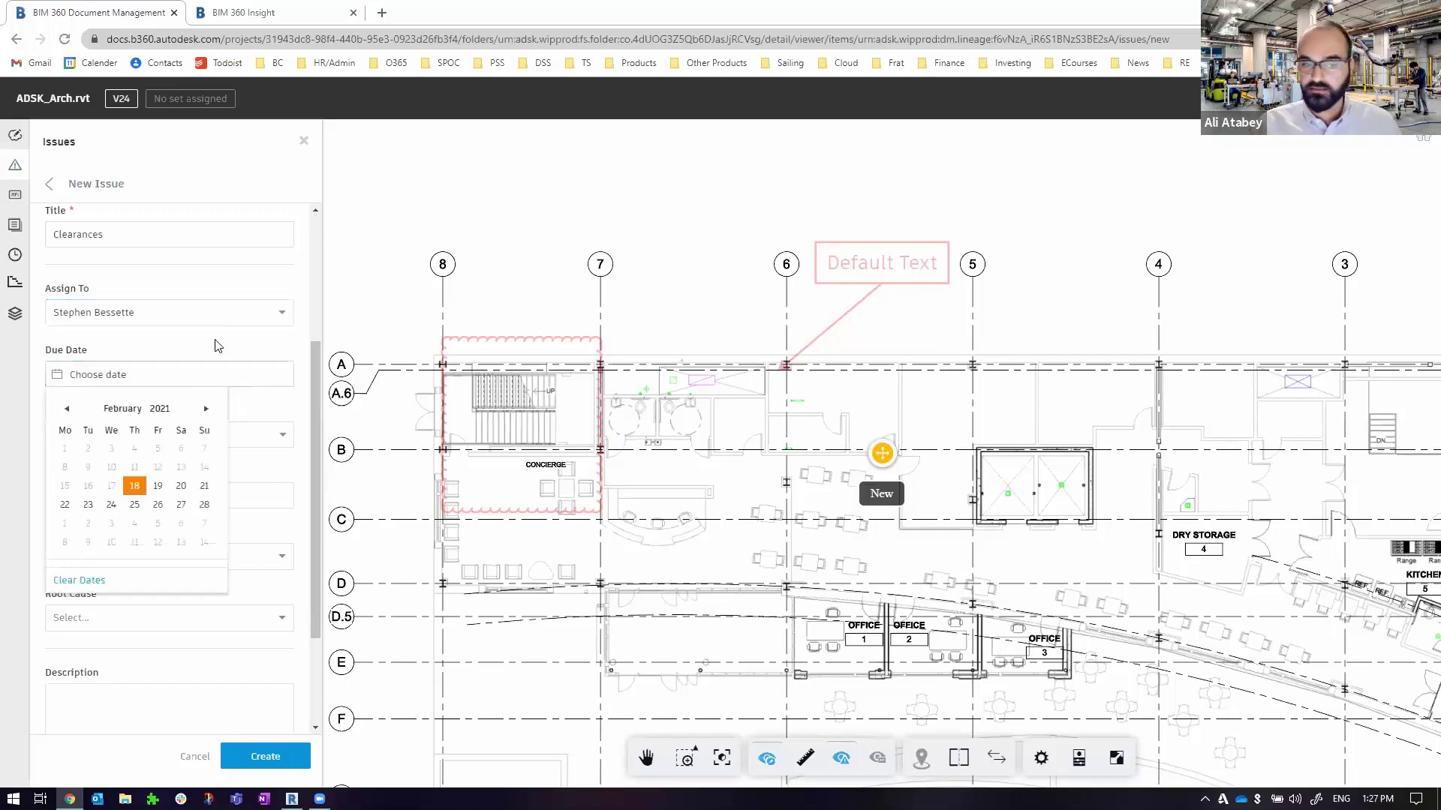
{"action": "left_click", "coordinate": [216, 342]}
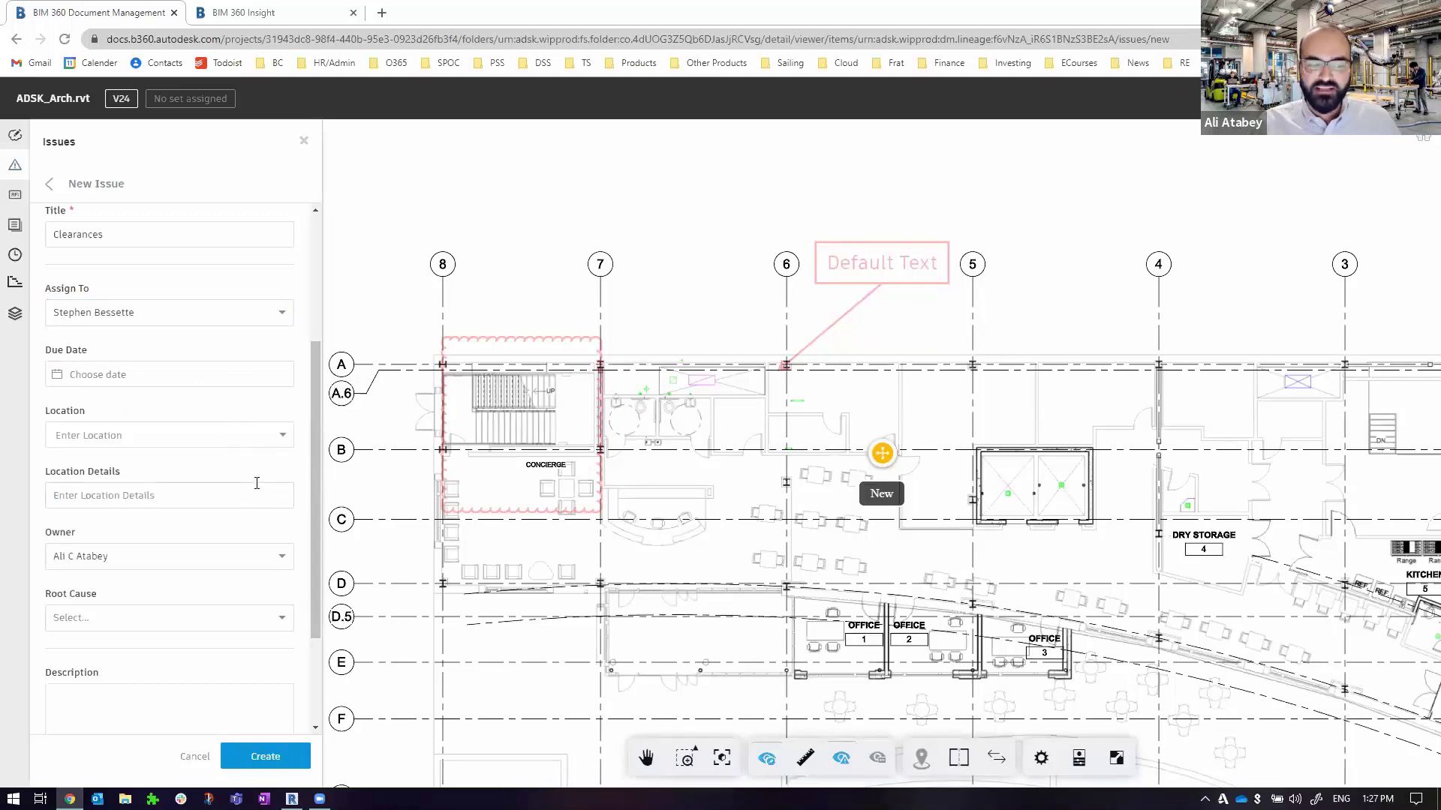
{"action": "scroll", "coordinate": [257, 483], "scroll_direction": "down", "scroll_amount": 2}
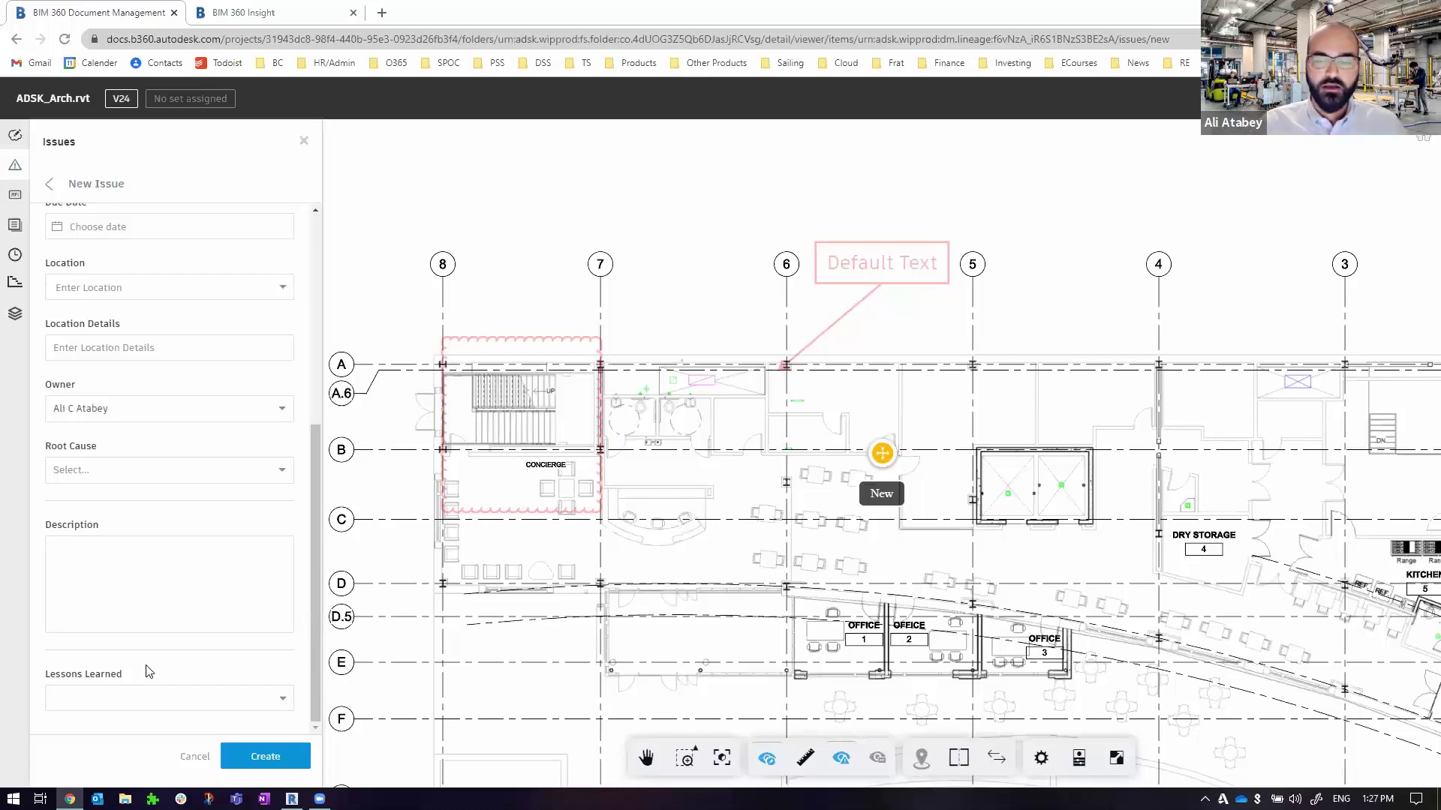
- Create issue #293 'Clearances' and open its details from the Issues list
{"action": "left_click", "coordinate": [232, 756]}
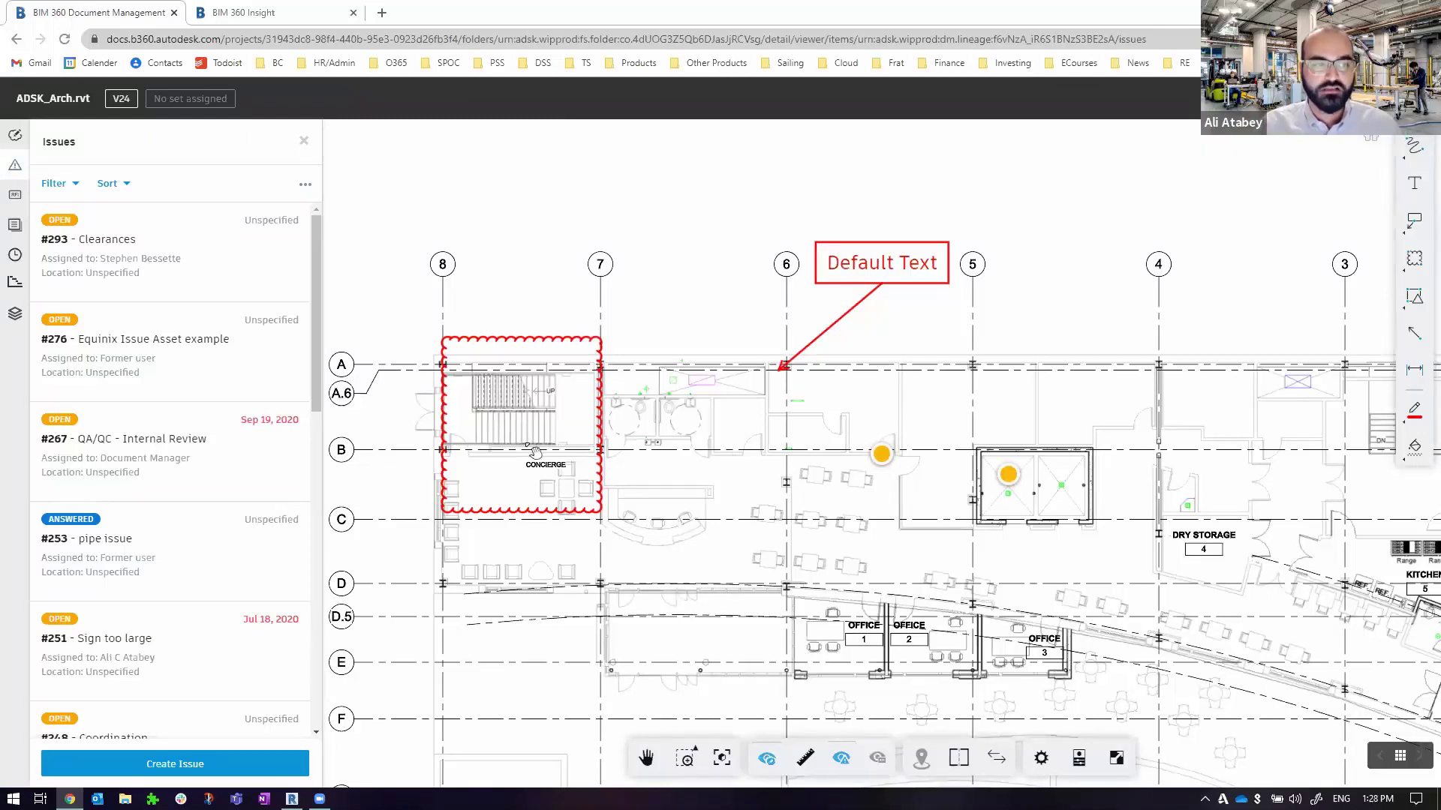
{"action": "left_click", "coordinate": [166, 259]}
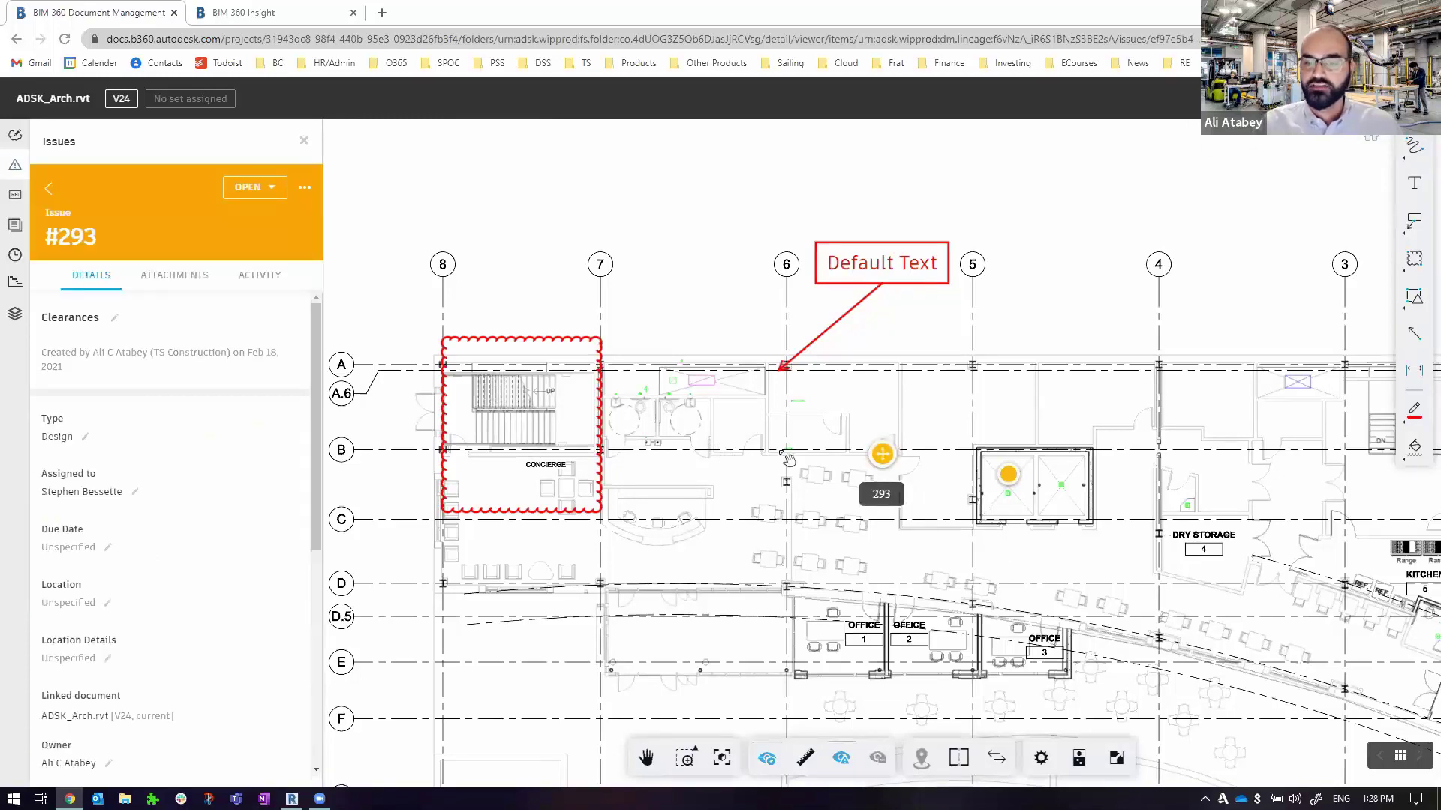
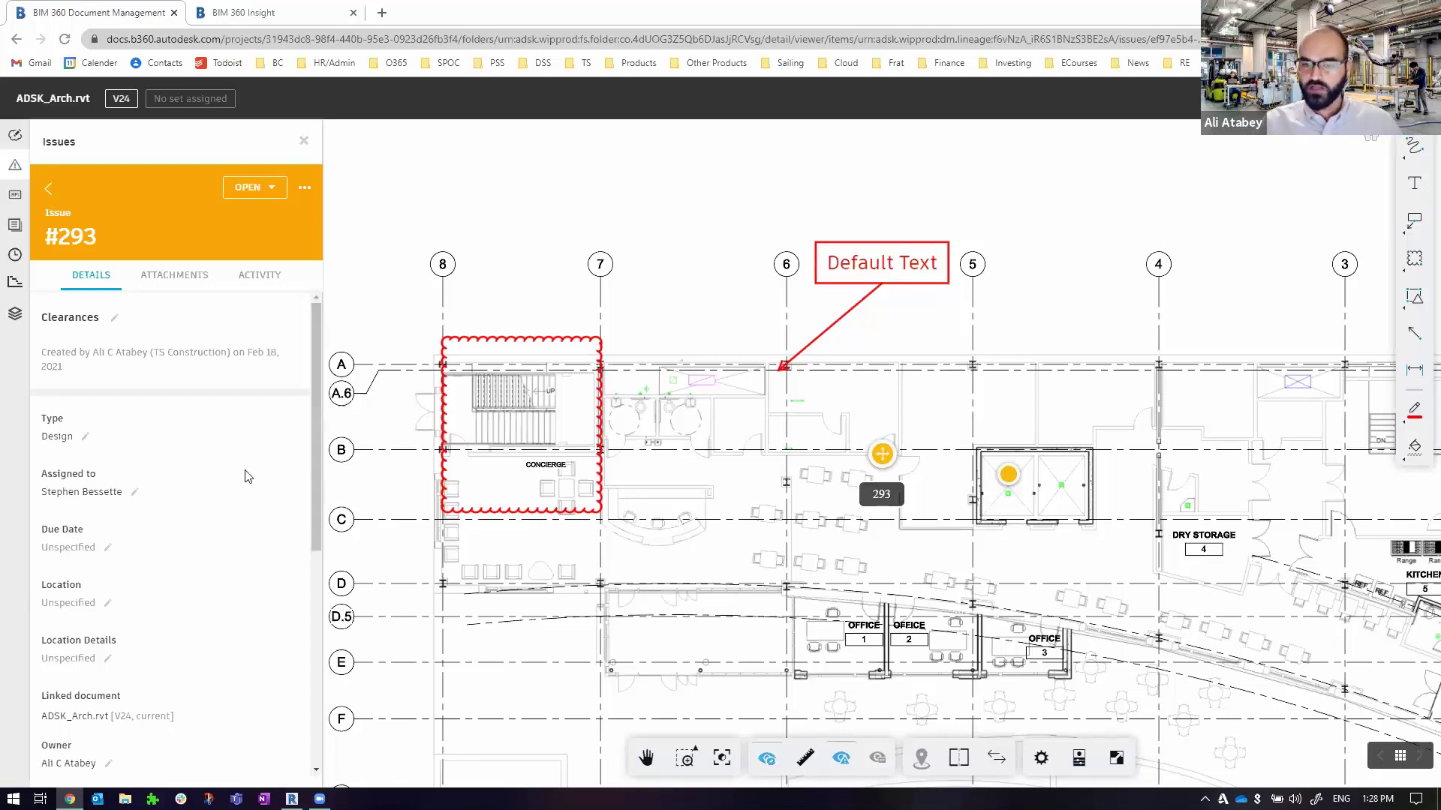
- Check issue #293's attachments, then show its activity history
{"action": "left_click", "coordinate": [168, 278]}
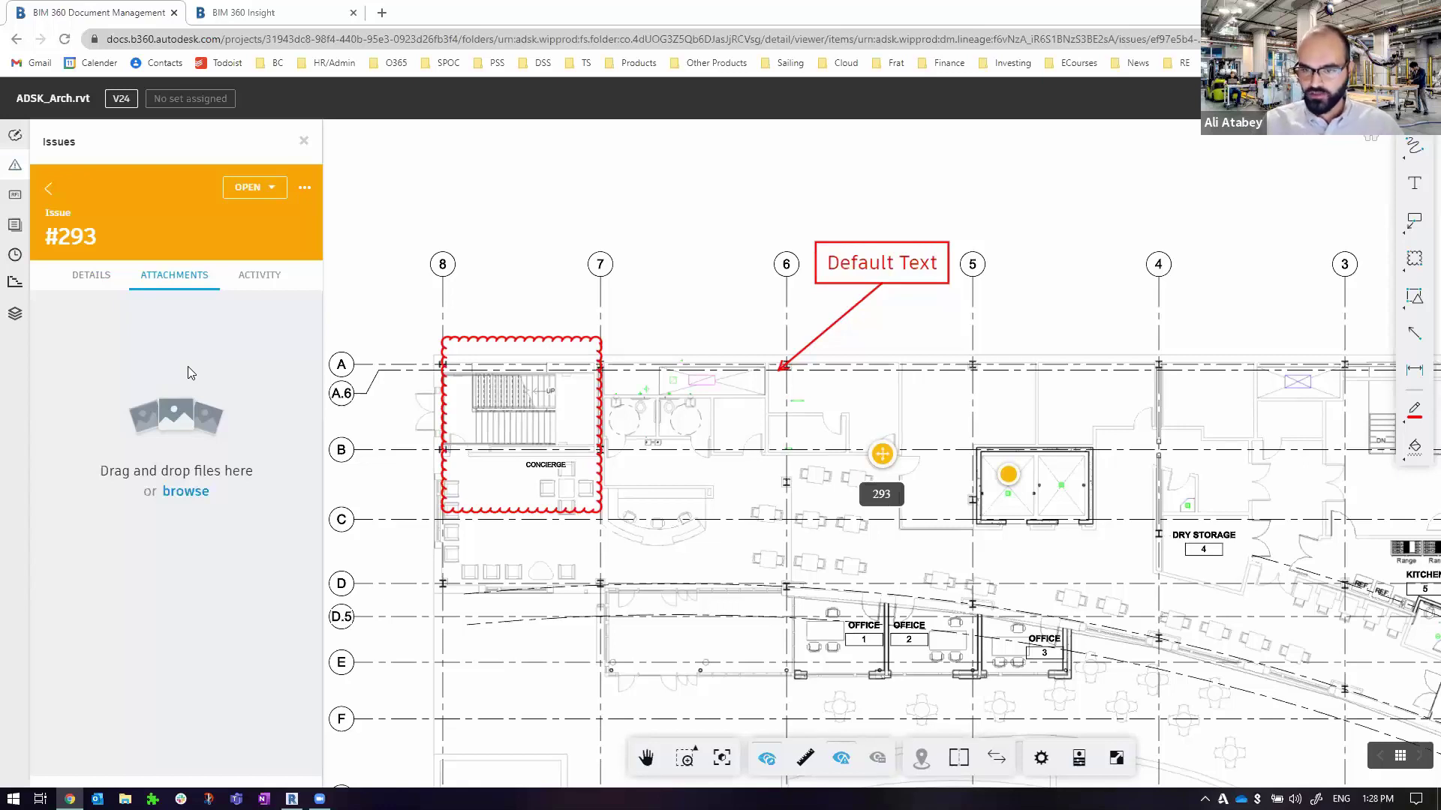
{"action": "left_click", "coordinate": [246, 280]}
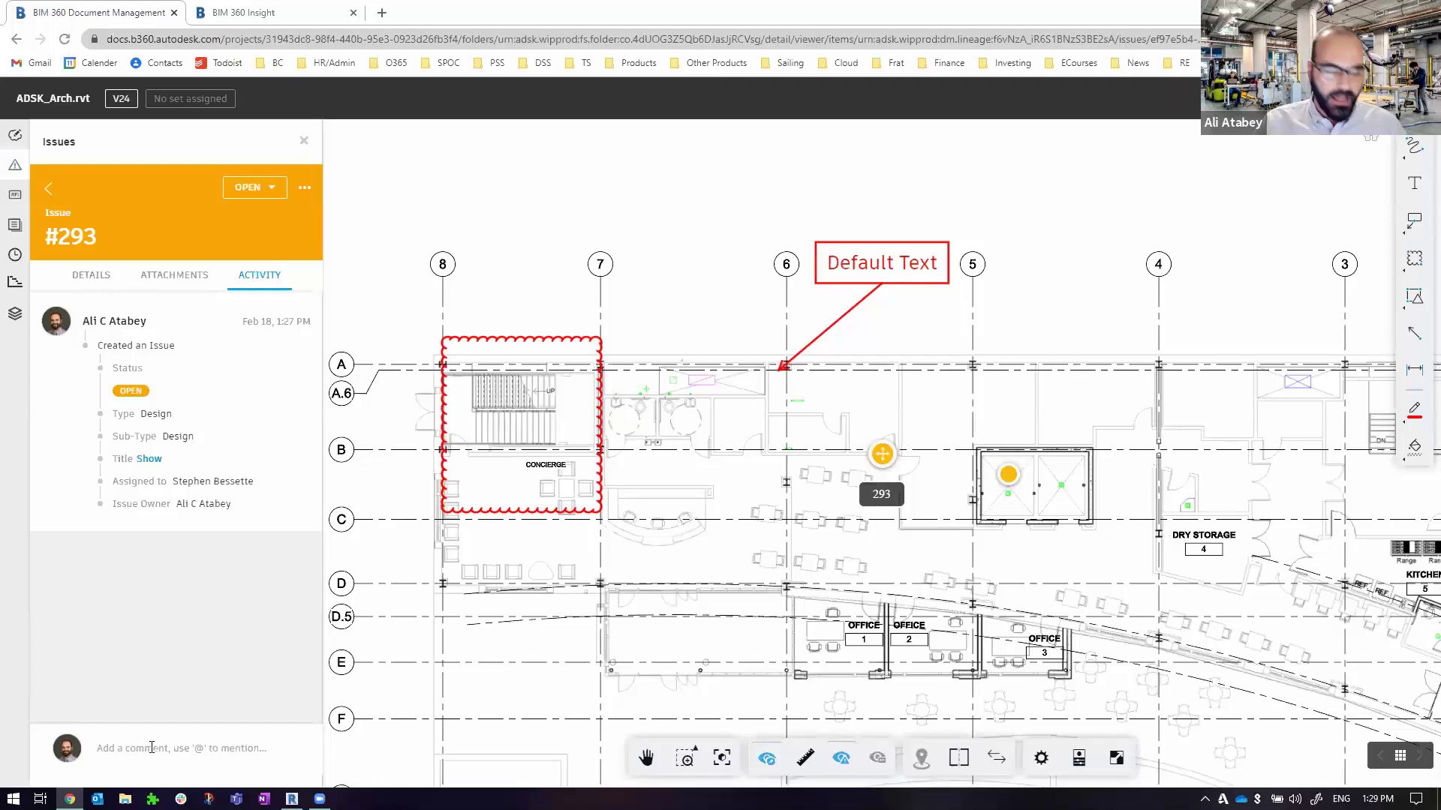
- Post a comment on issue #293 that @-mentions the assignee followed by 'test'
{"action": "left_click", "coordinate": [151, 748]}
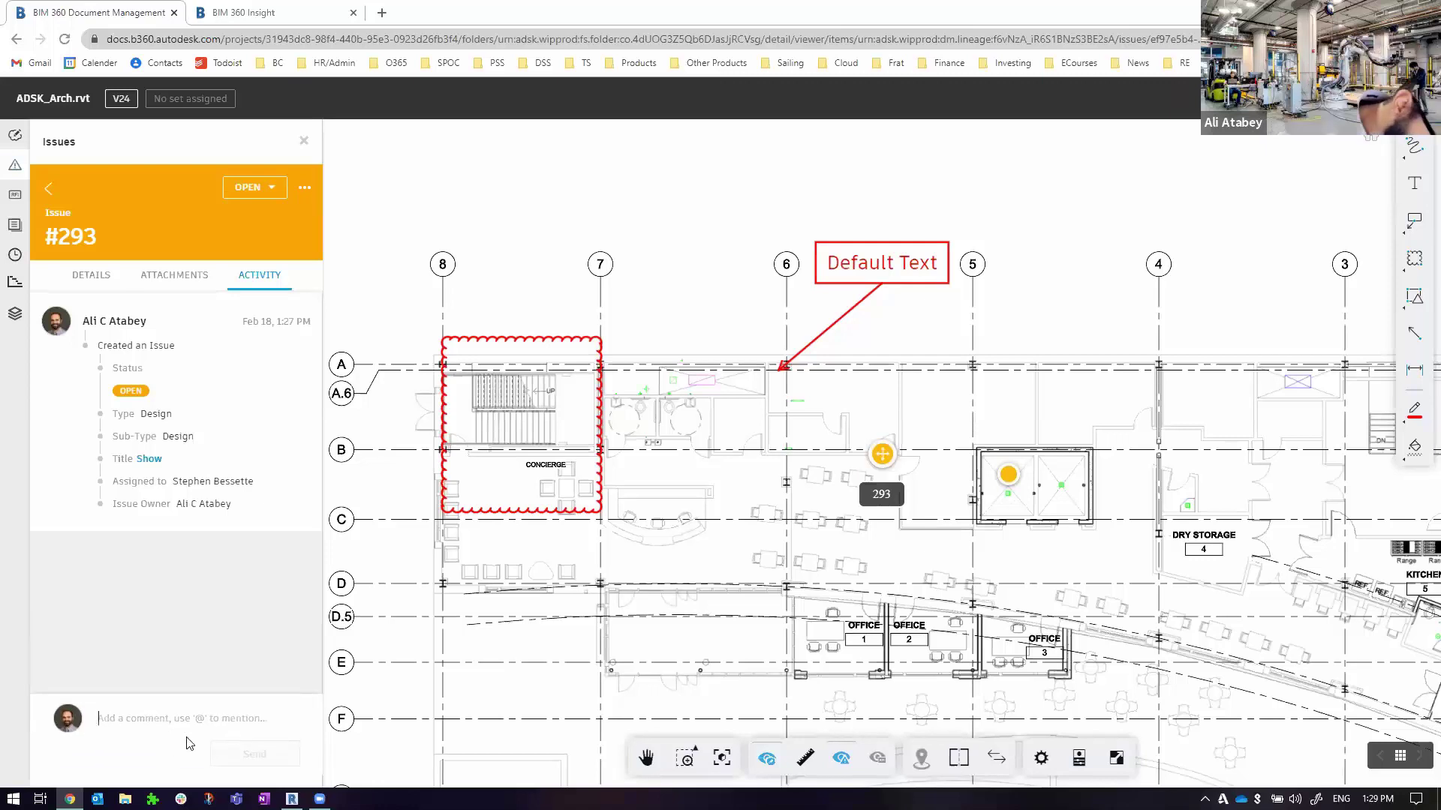
{"action": "type", "text": "@ste"}
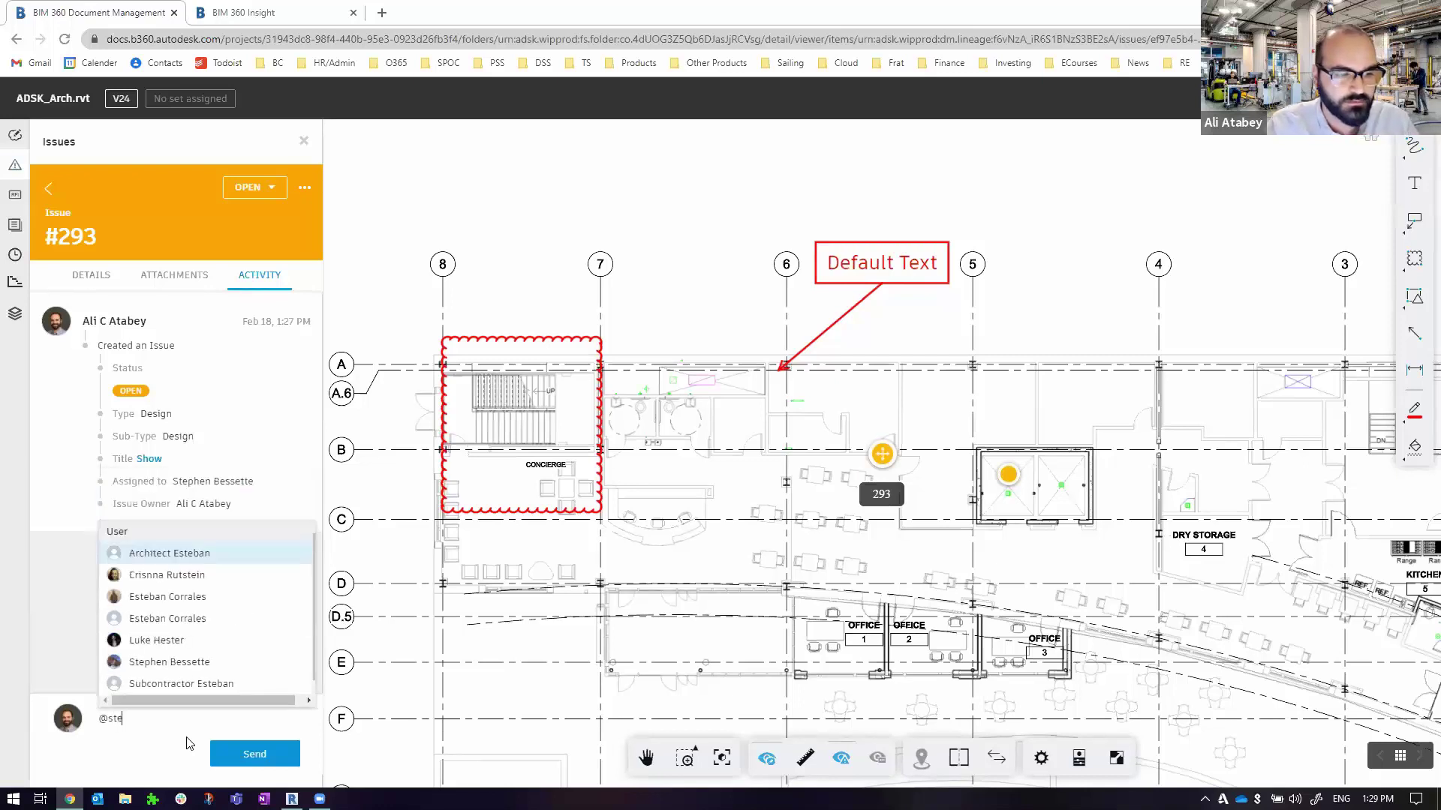
{"action": "key", "text": "Down"}
{"action": "key", "text": "Down"}
{"action": "key", "text": "Down"}
{"action": "key", "text": "Down"}
{"action": "key", "text": "Down"}
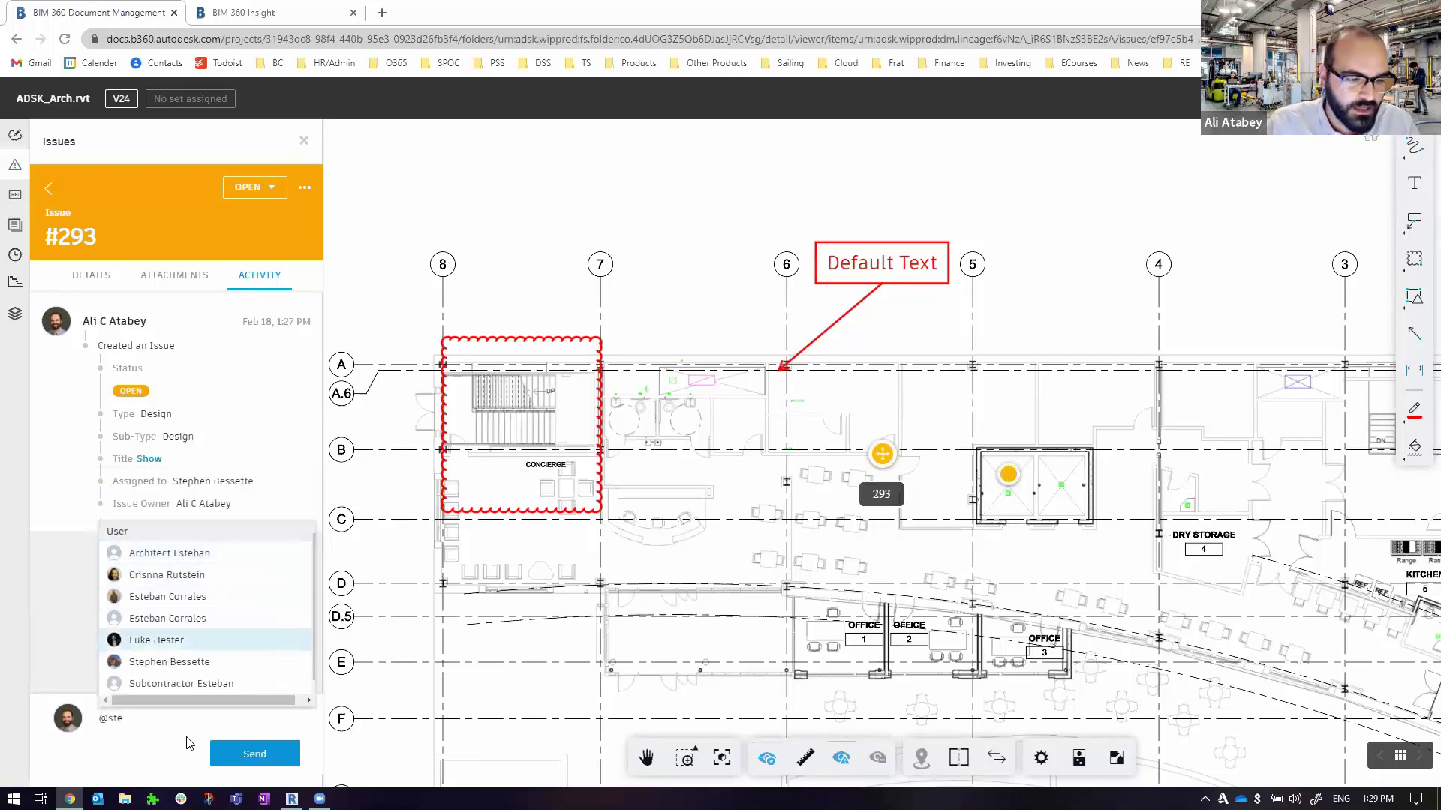
{"action": "key", "text": "Return"}
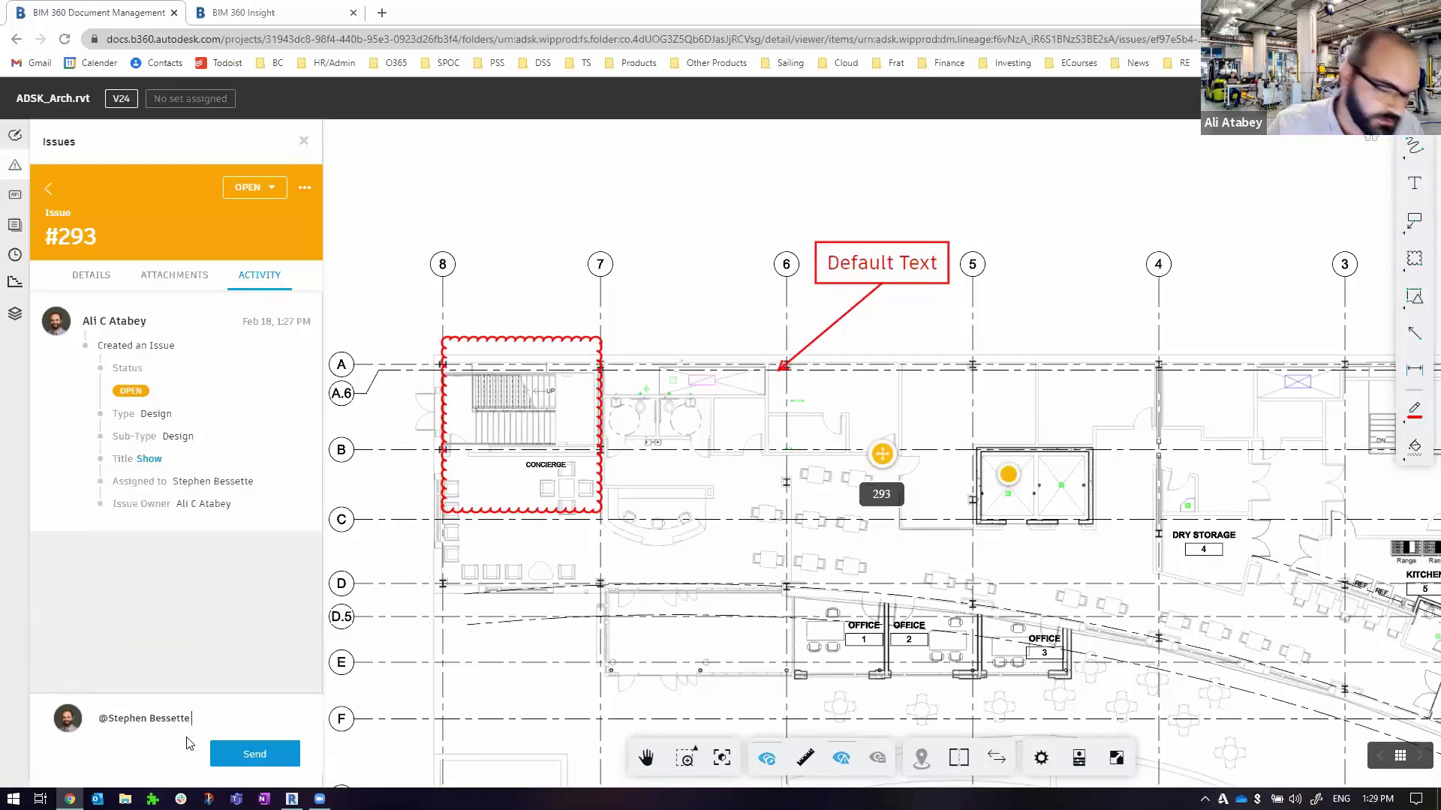
{"action": "type", "text": "test"}
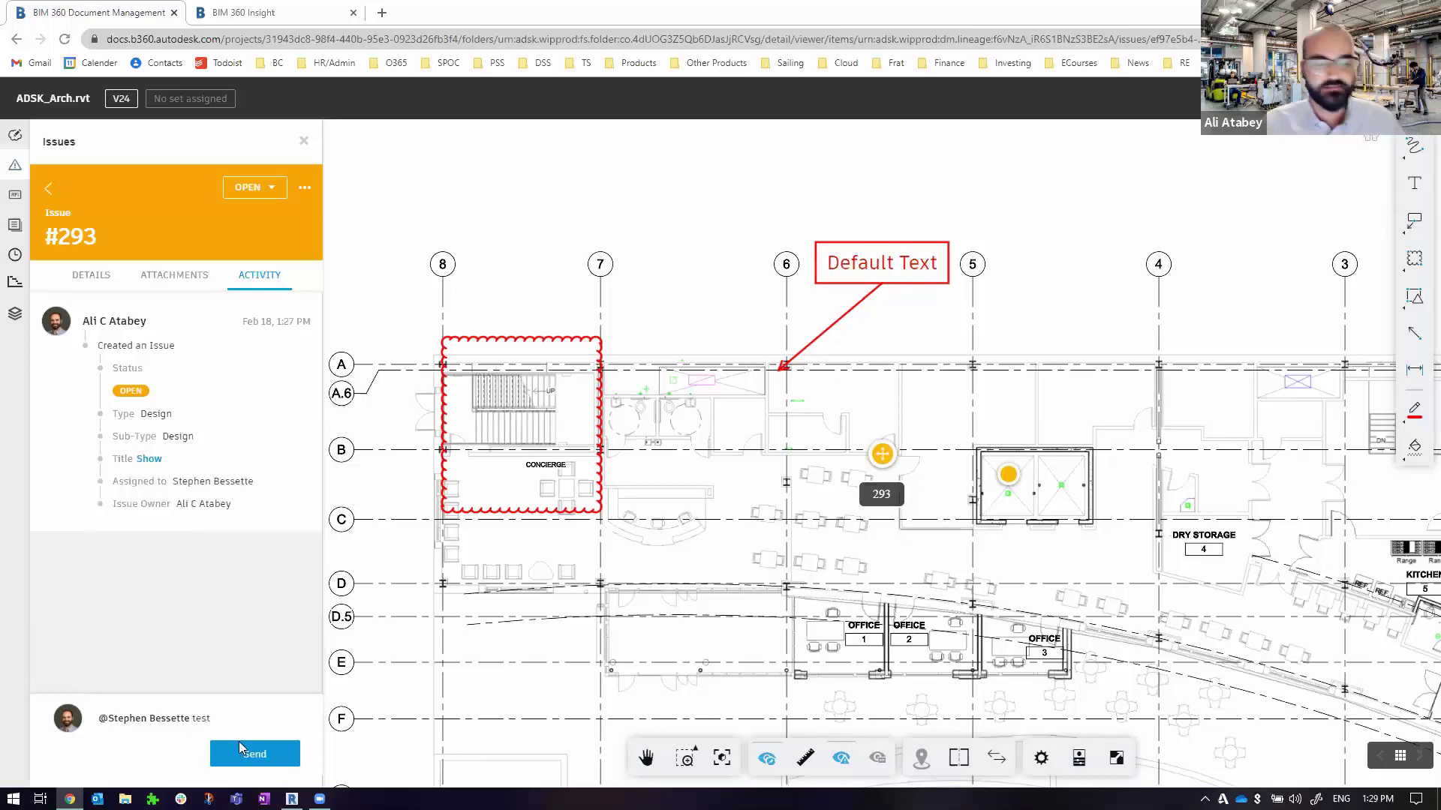
{"action": "left_click", "coordinate": [239, 747]}
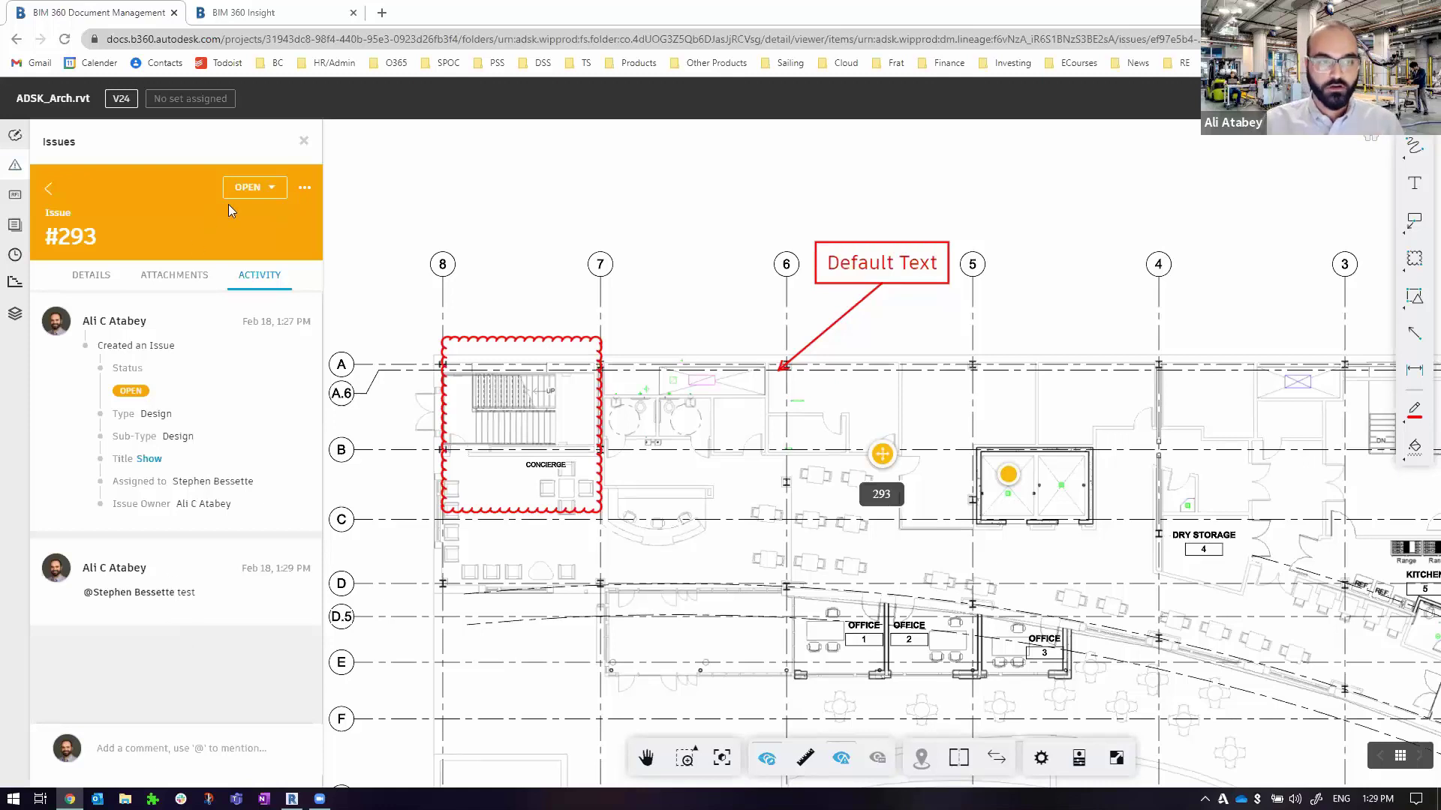
- Set issue #293's status to Closed, confirm, and go back to the issues list
{"action": "left_click", "coordinate": [250, 188]}
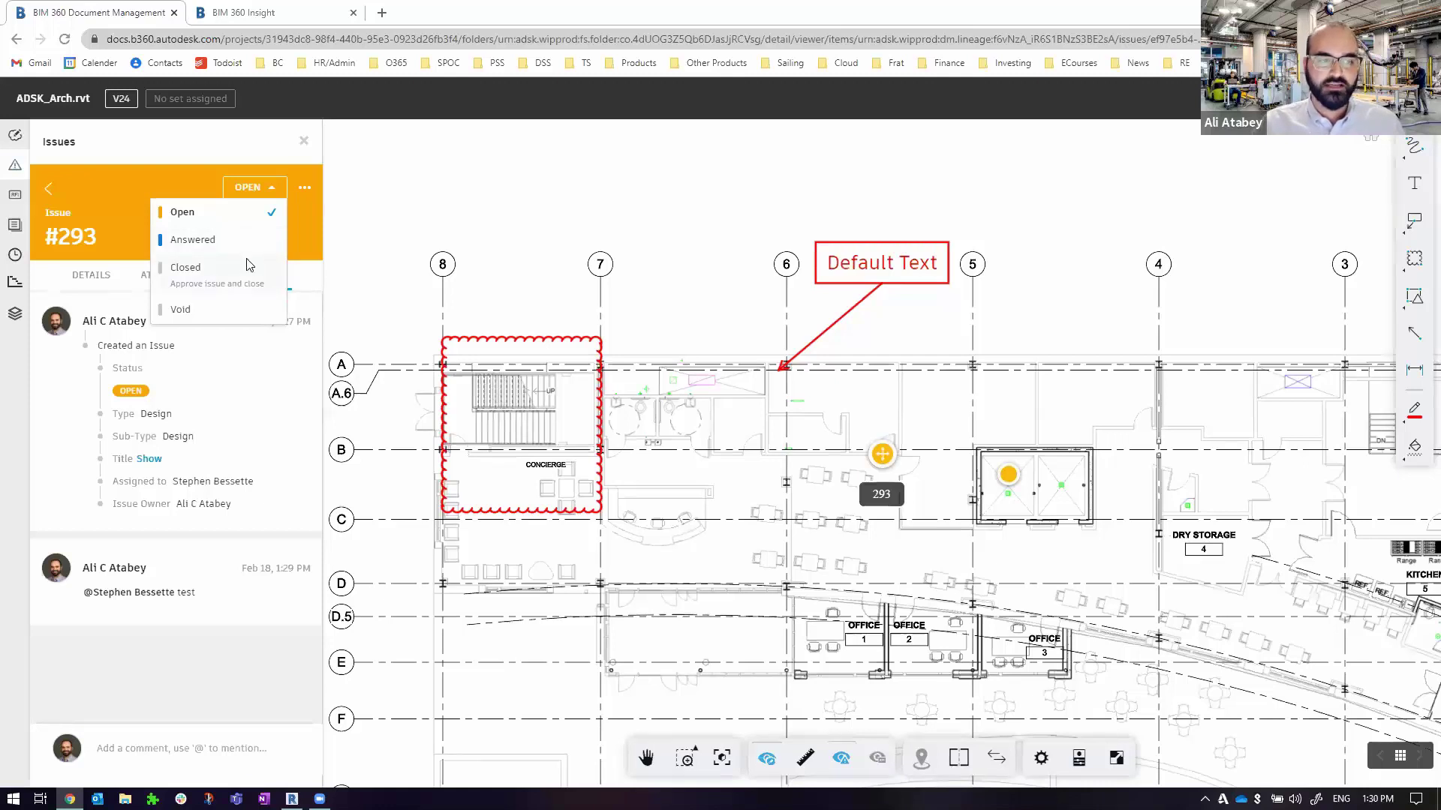
{"action": "left_click", "coordinate": [249, 267]}
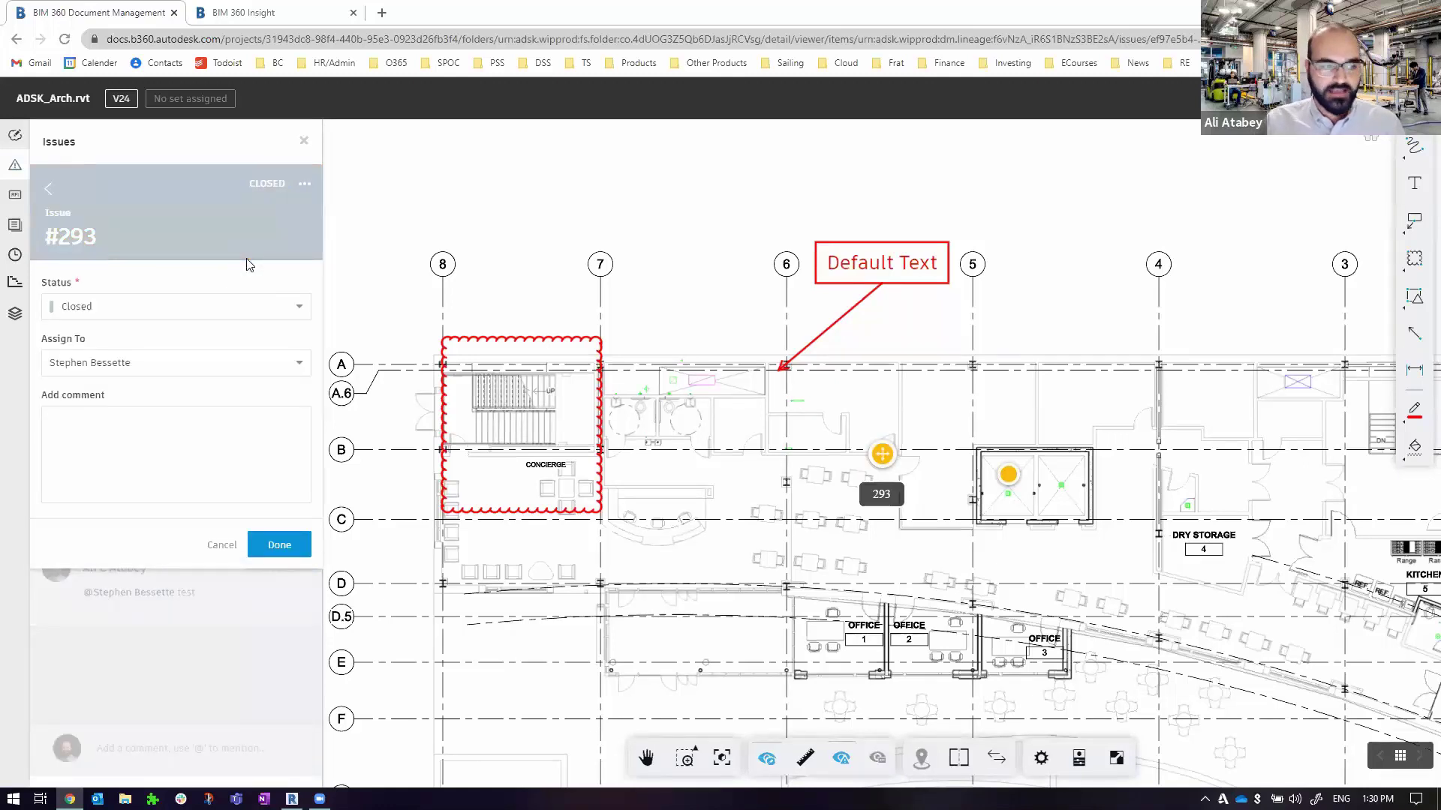
{"action": "left_click", "coordinate": [240, 425]}
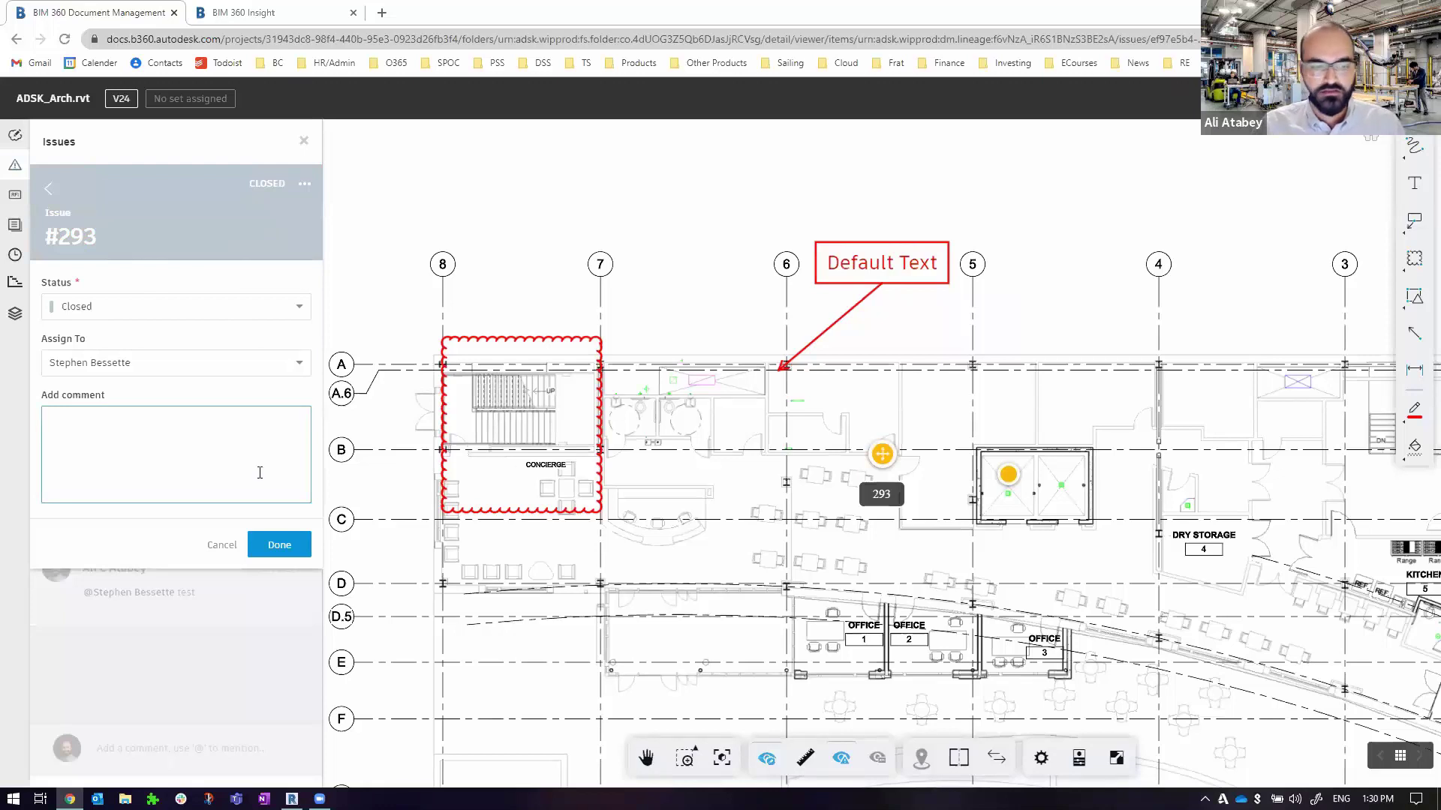
{"action": "left_click", "coordinate": [279, 545]}
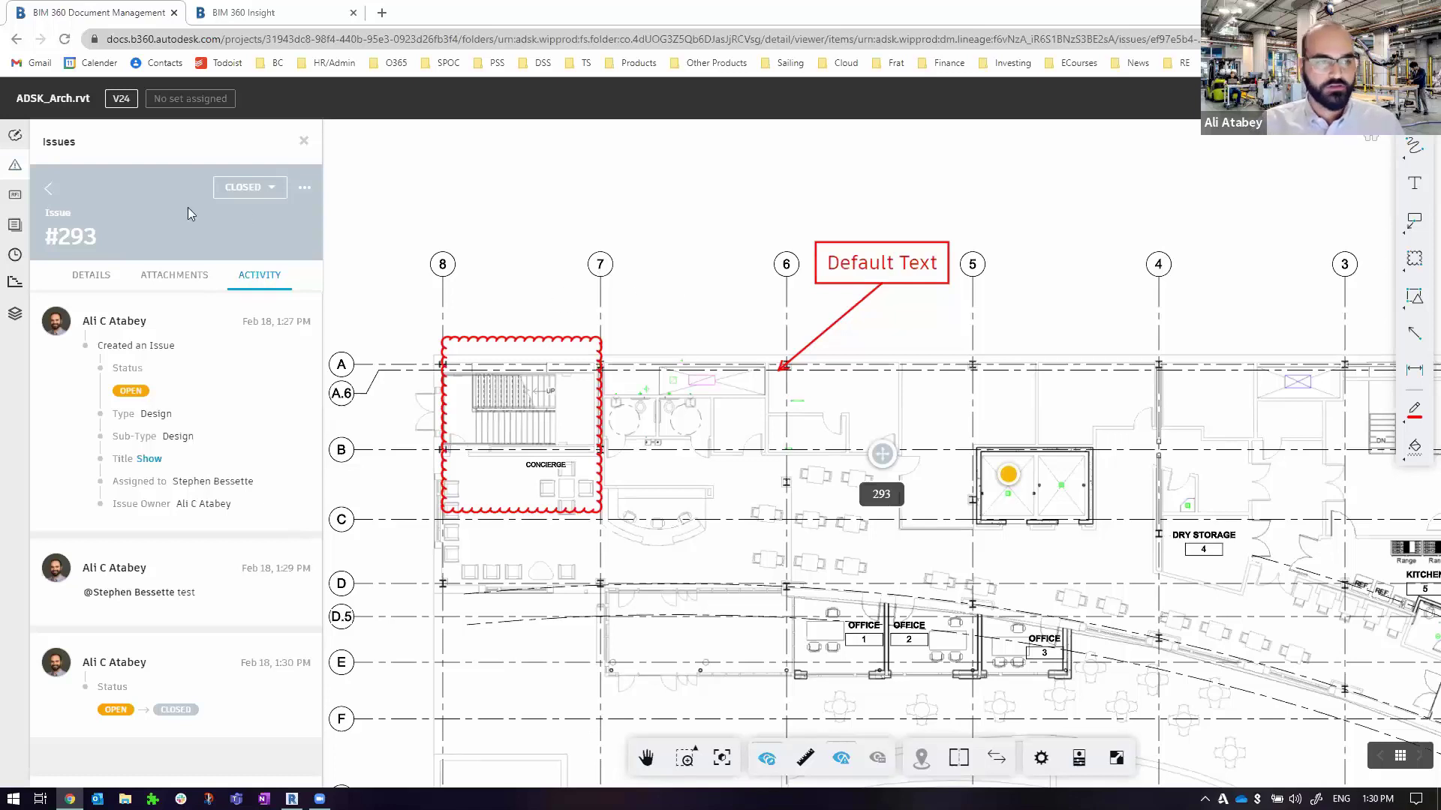
{"action": "left_click", "coordinate": [46, 188]}
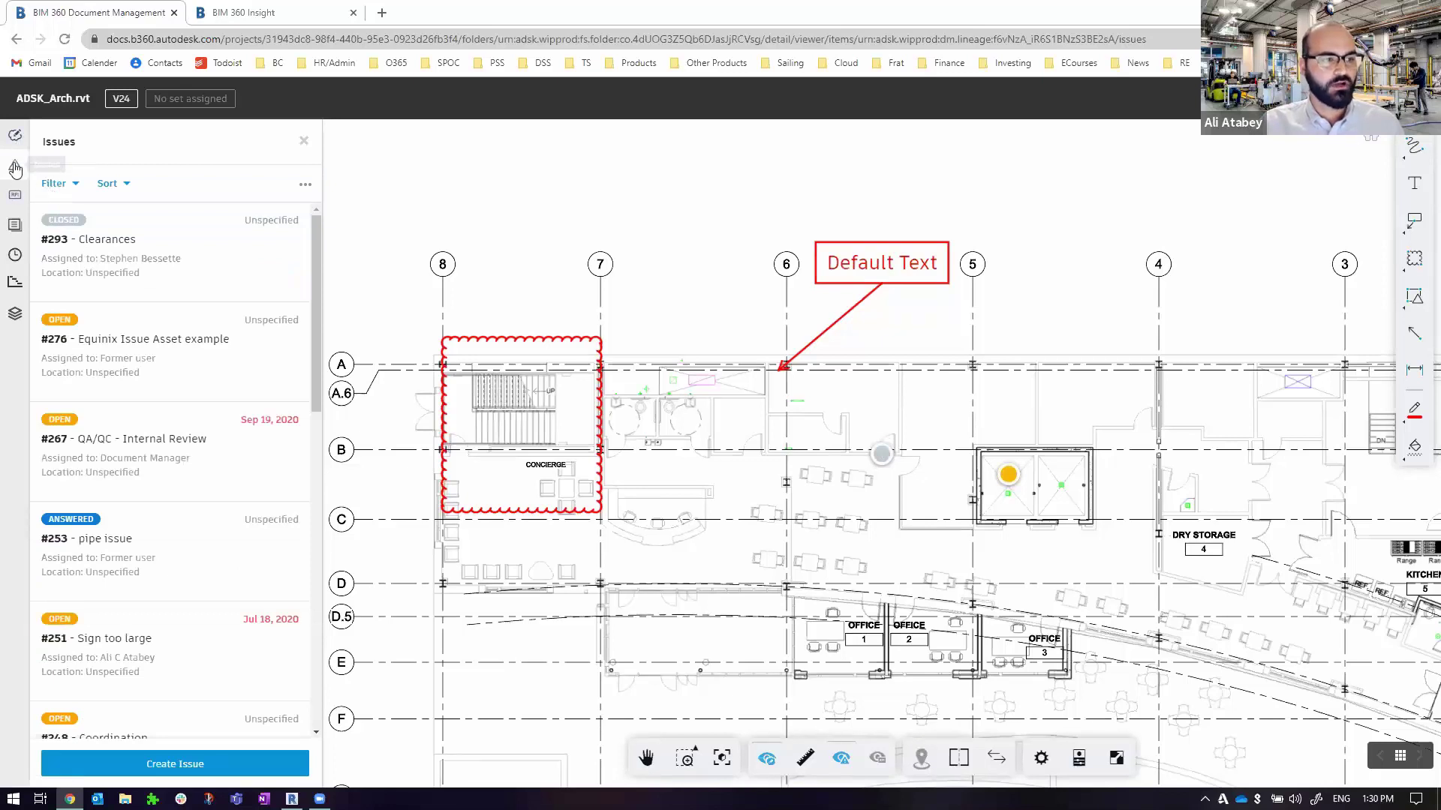
- Open A112 - Second Floor Plan from the 2D list in Sheets & Views
{"action": "left_click", "coordinate": [15, 227]}
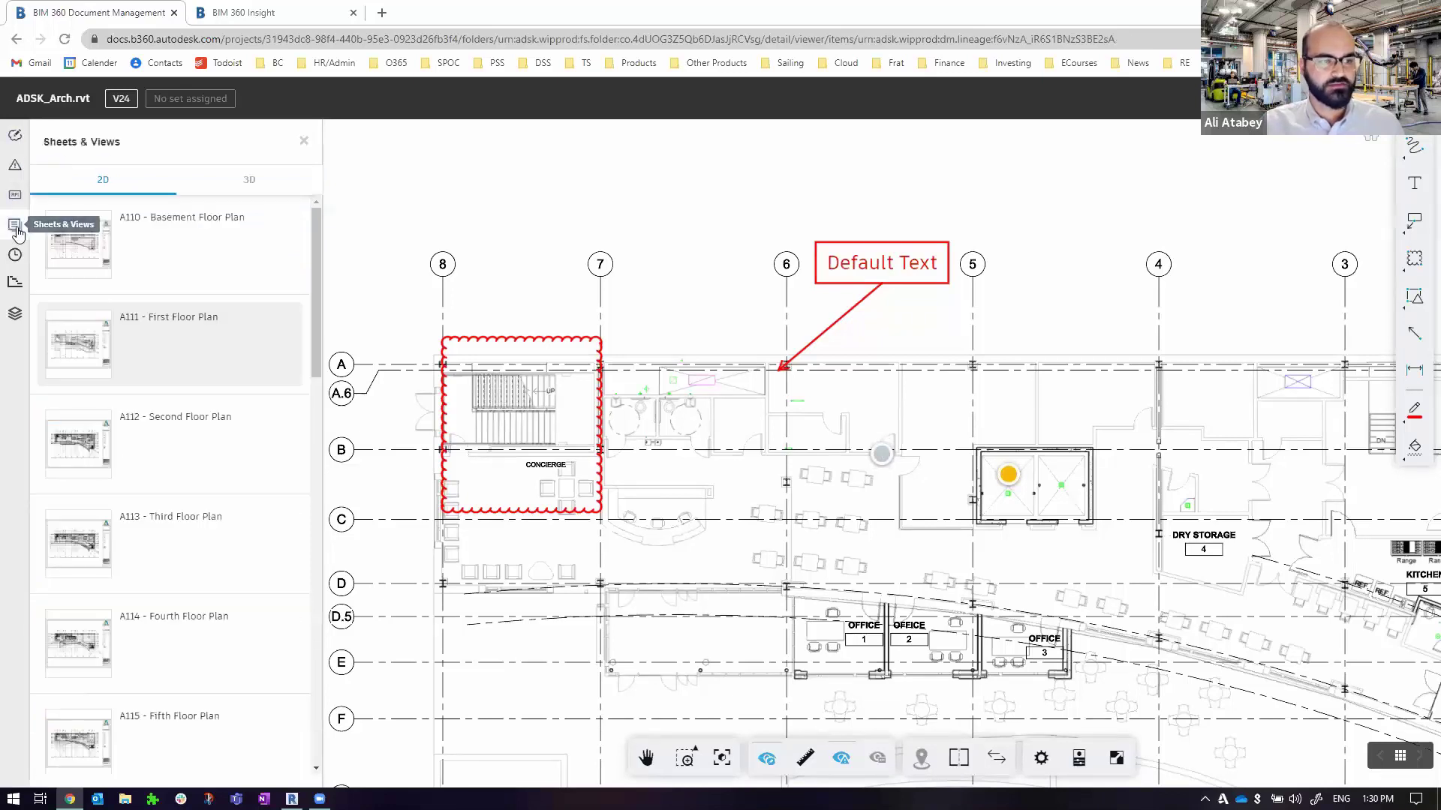
{"action": "left_click", "coordinate": [197, 444]}
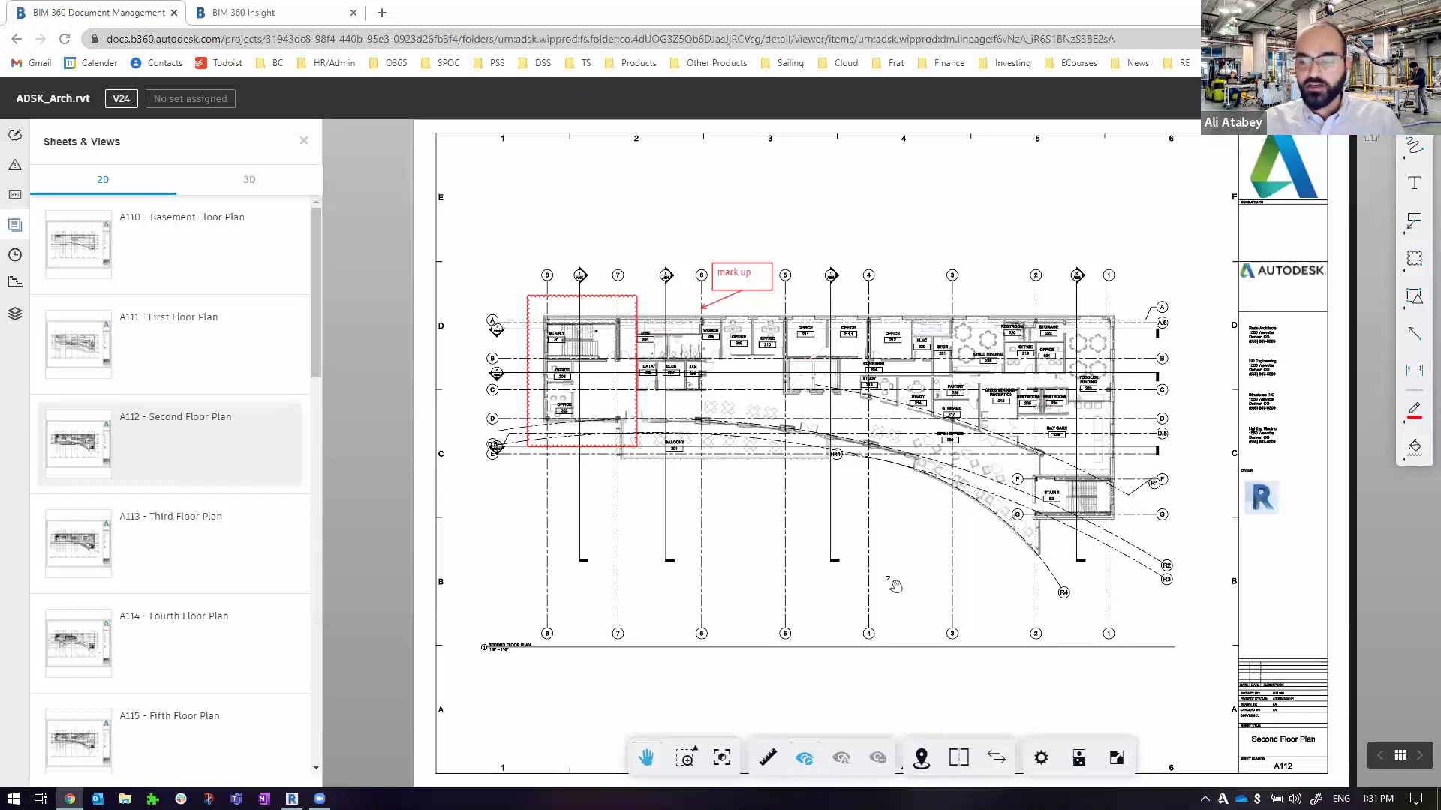
{"action": "left_click", "coordinate": [921, 759]}
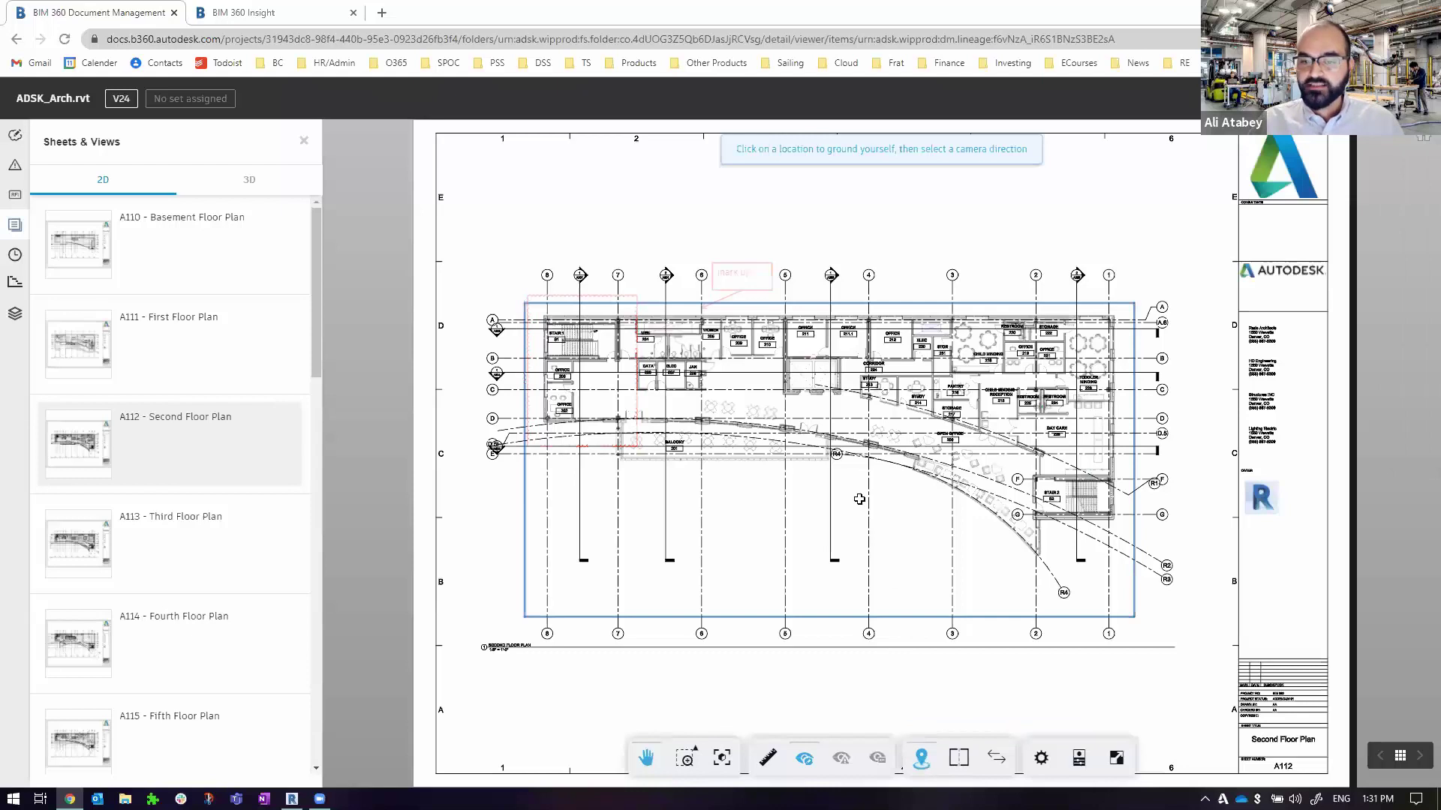
{"action": "left_click", "coordinate": [845, 407]}
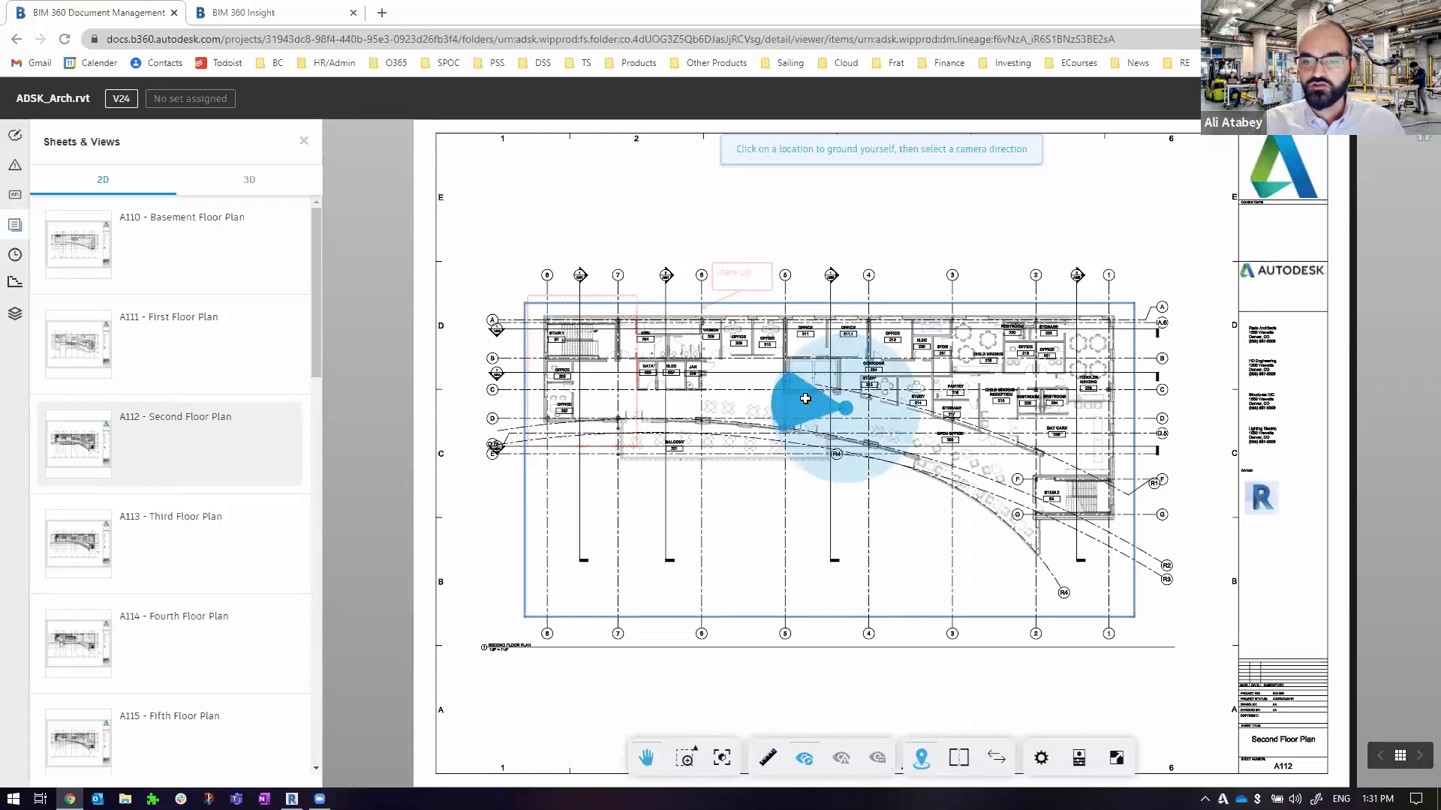
{"action": "left_click", "coordinate": [886, 427]}
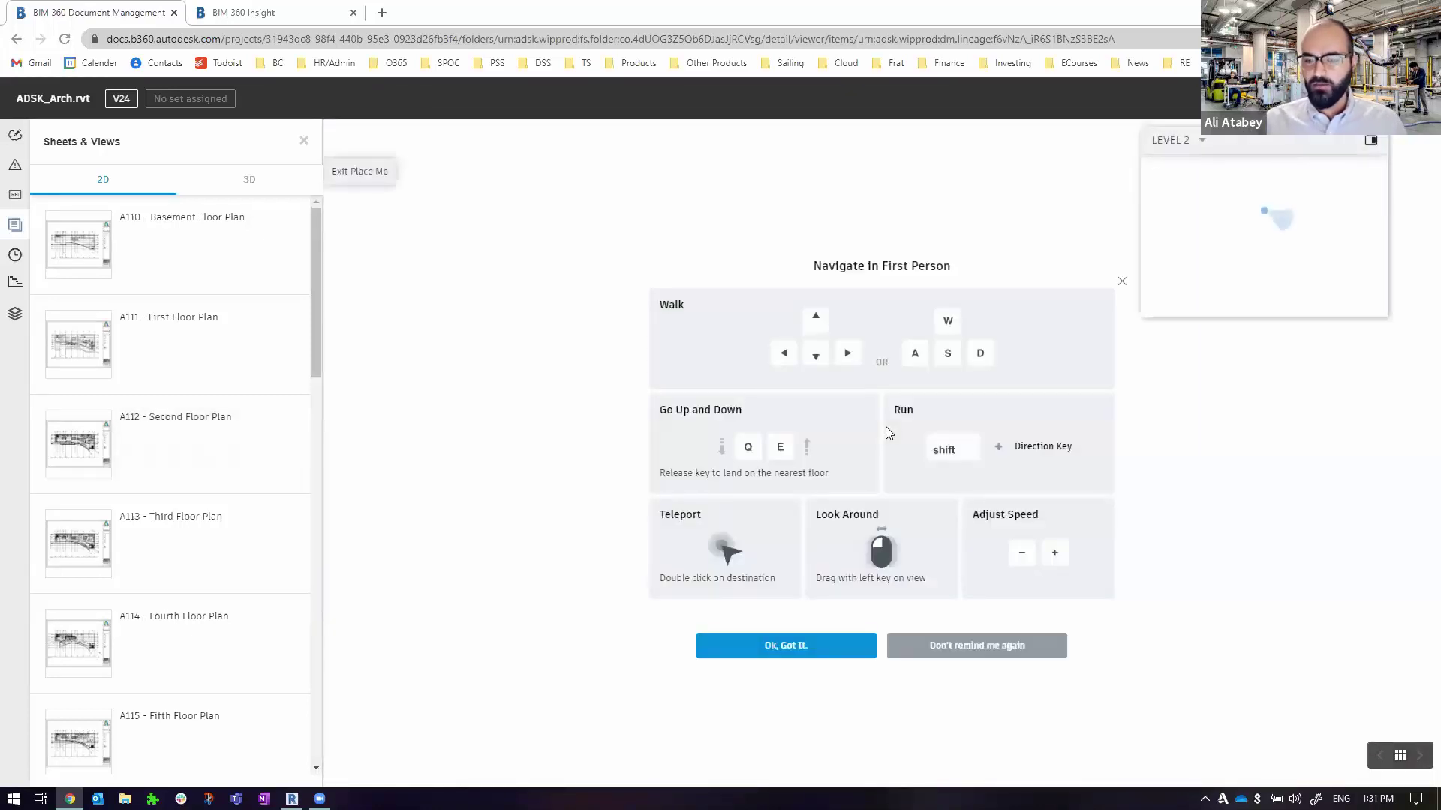
{"action": "left_click", "coordinate": [786, 646]}
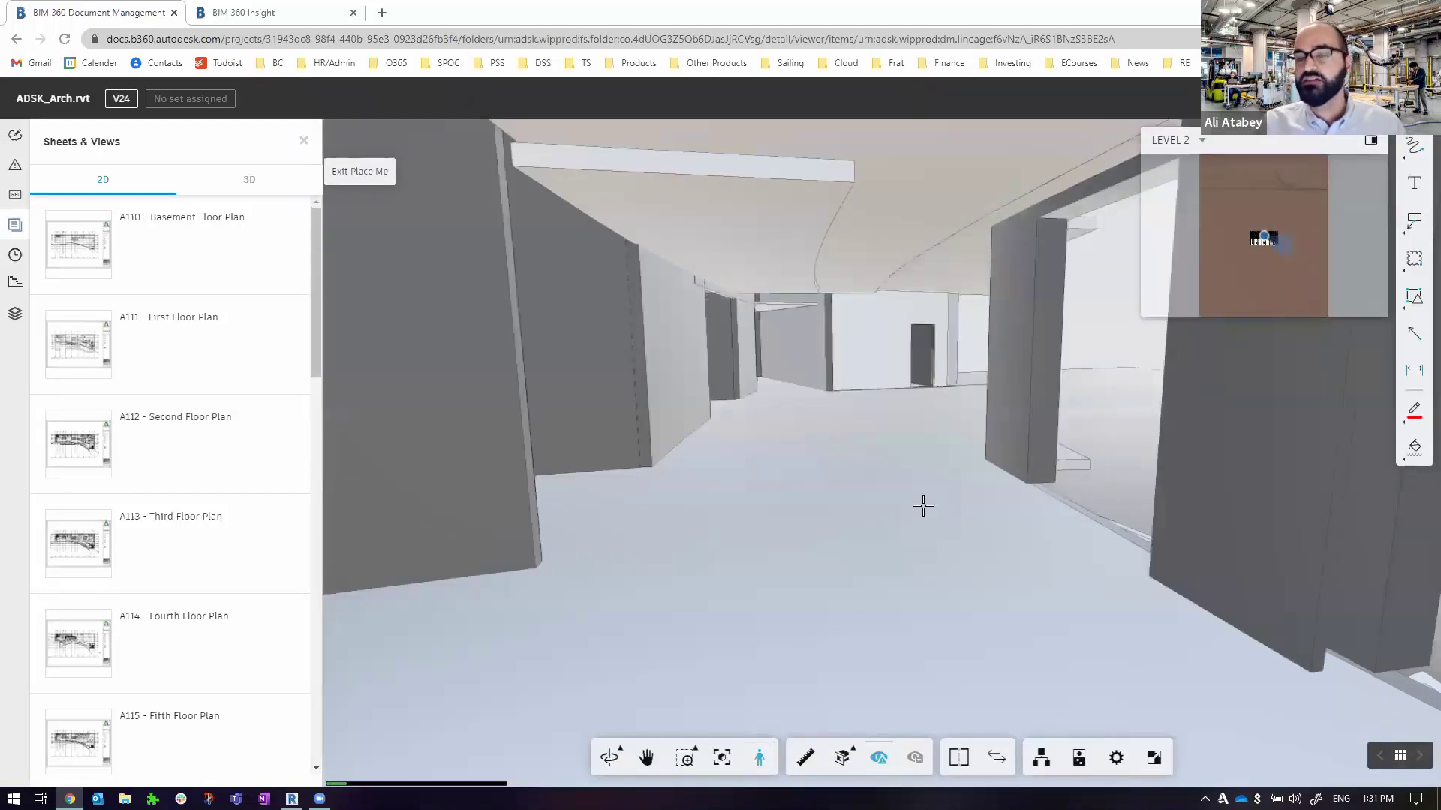
{"action": "left_click_drag", "start_coordinate": [814, 415], "coordinate": [1276, 413]}
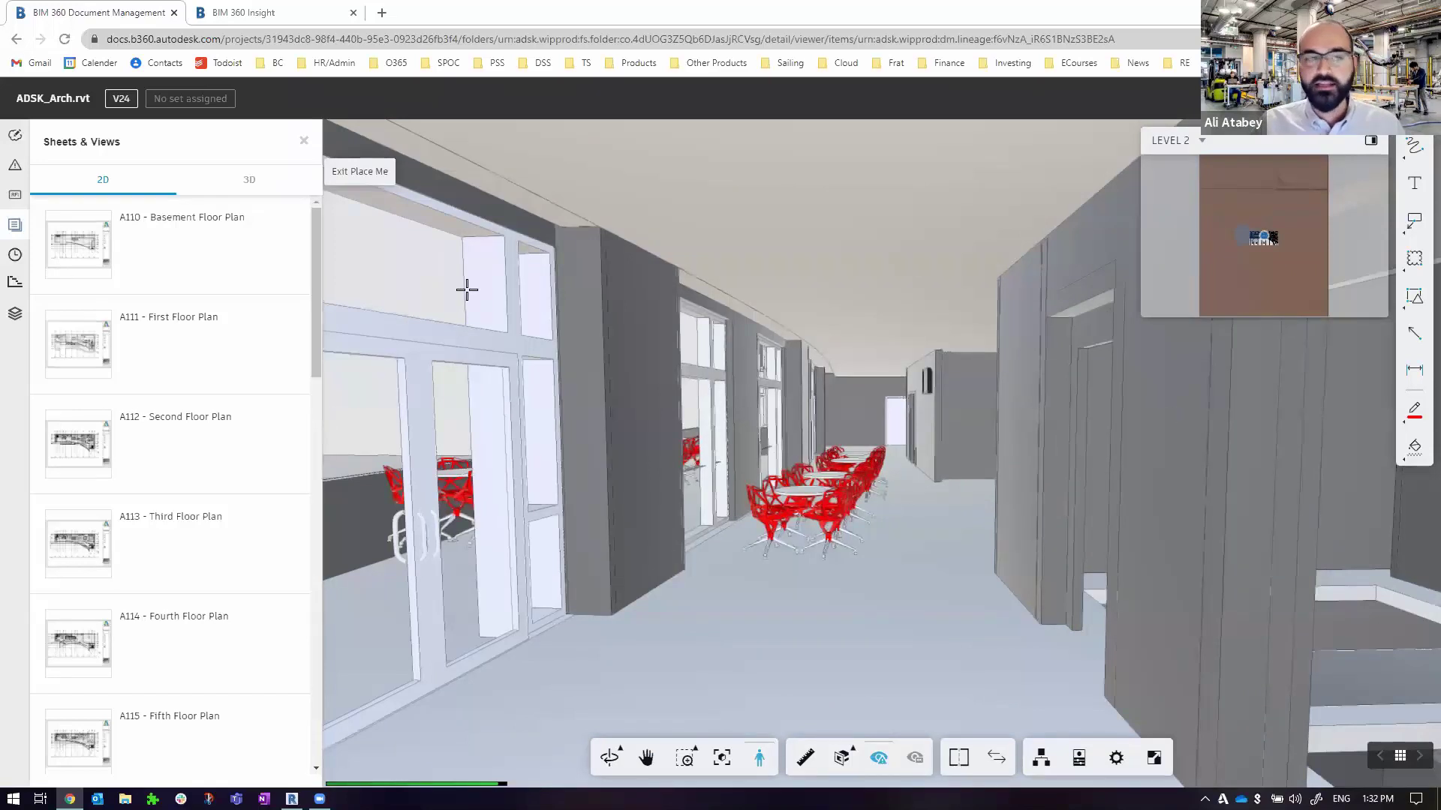
{"action": "left_click", "coordinate": [355, 189]}
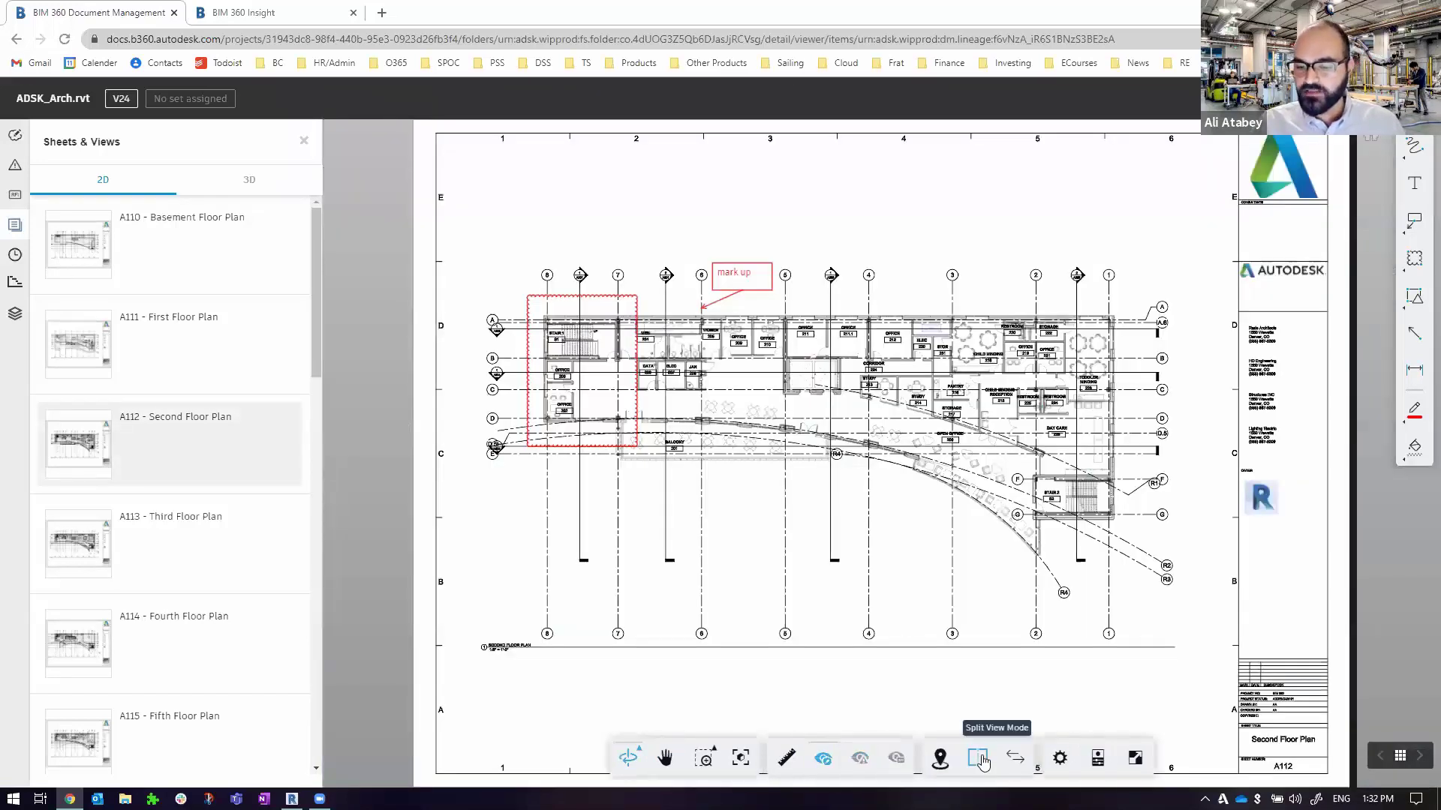
- Try the split sheet/3D view, then close it and exit the viewer to the folder
{"action": "left_click", "coordinate": [979, 758]}
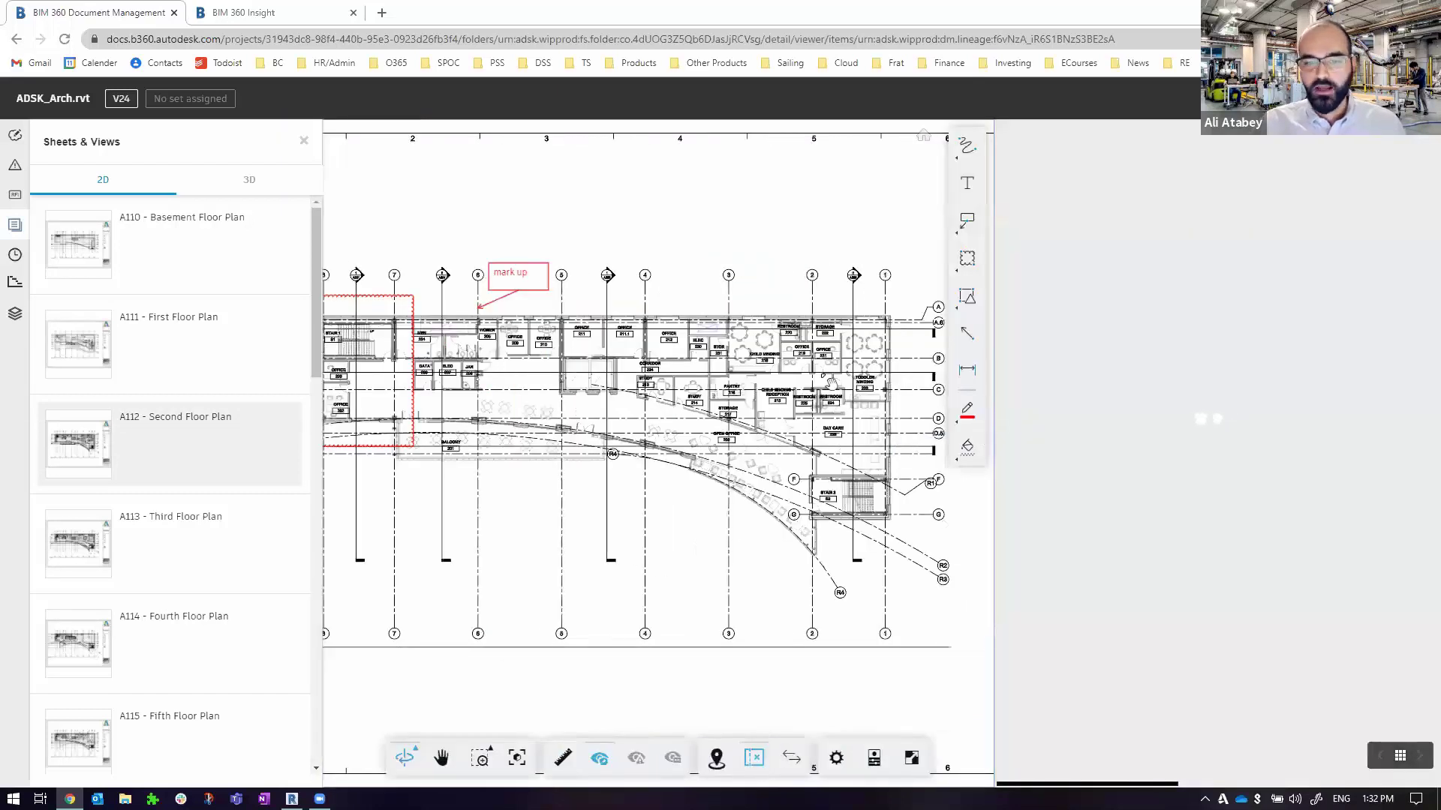
{"action": "left_click", "coordinate": [304, 142]}
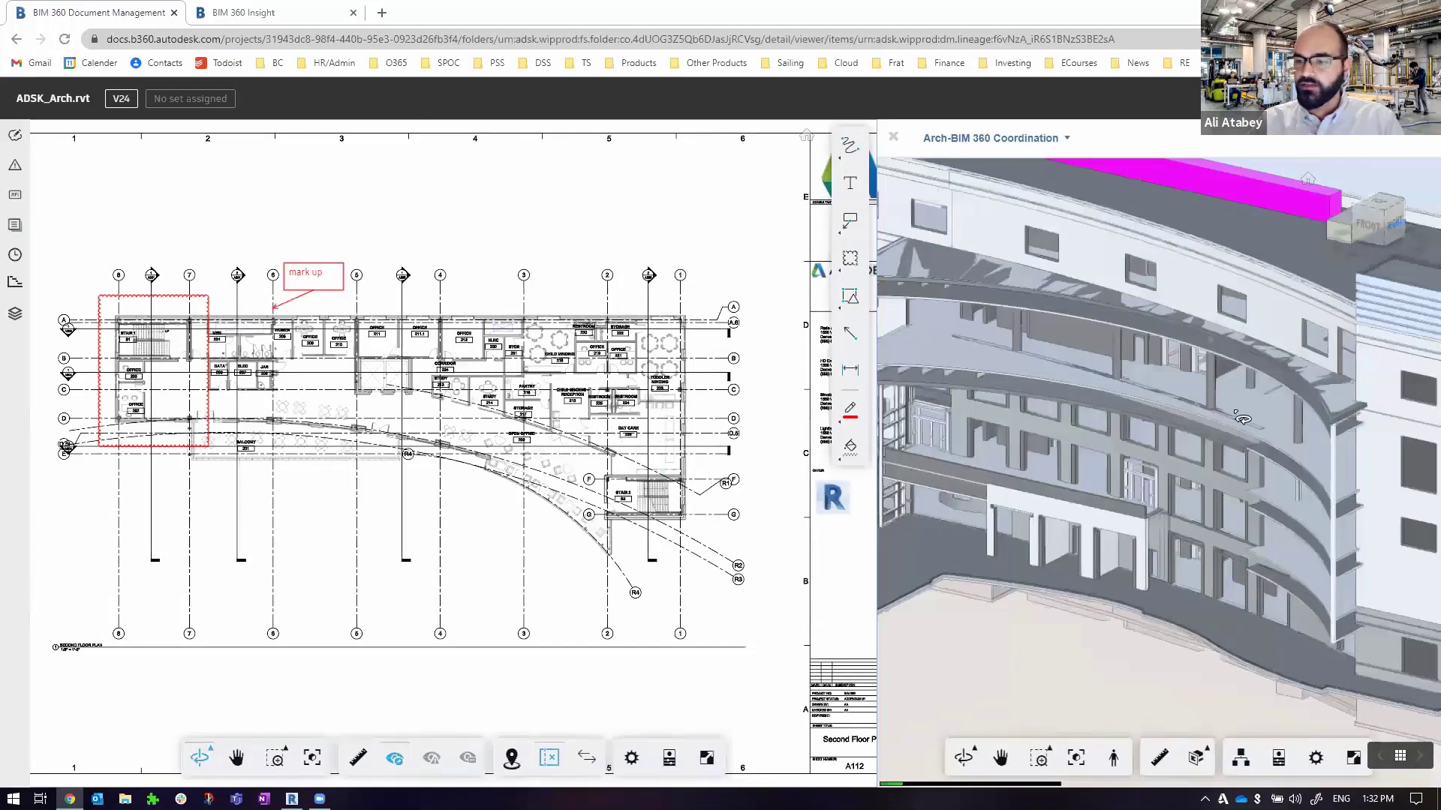
{"action": "left_click", "coordinate": [1009, 140]}
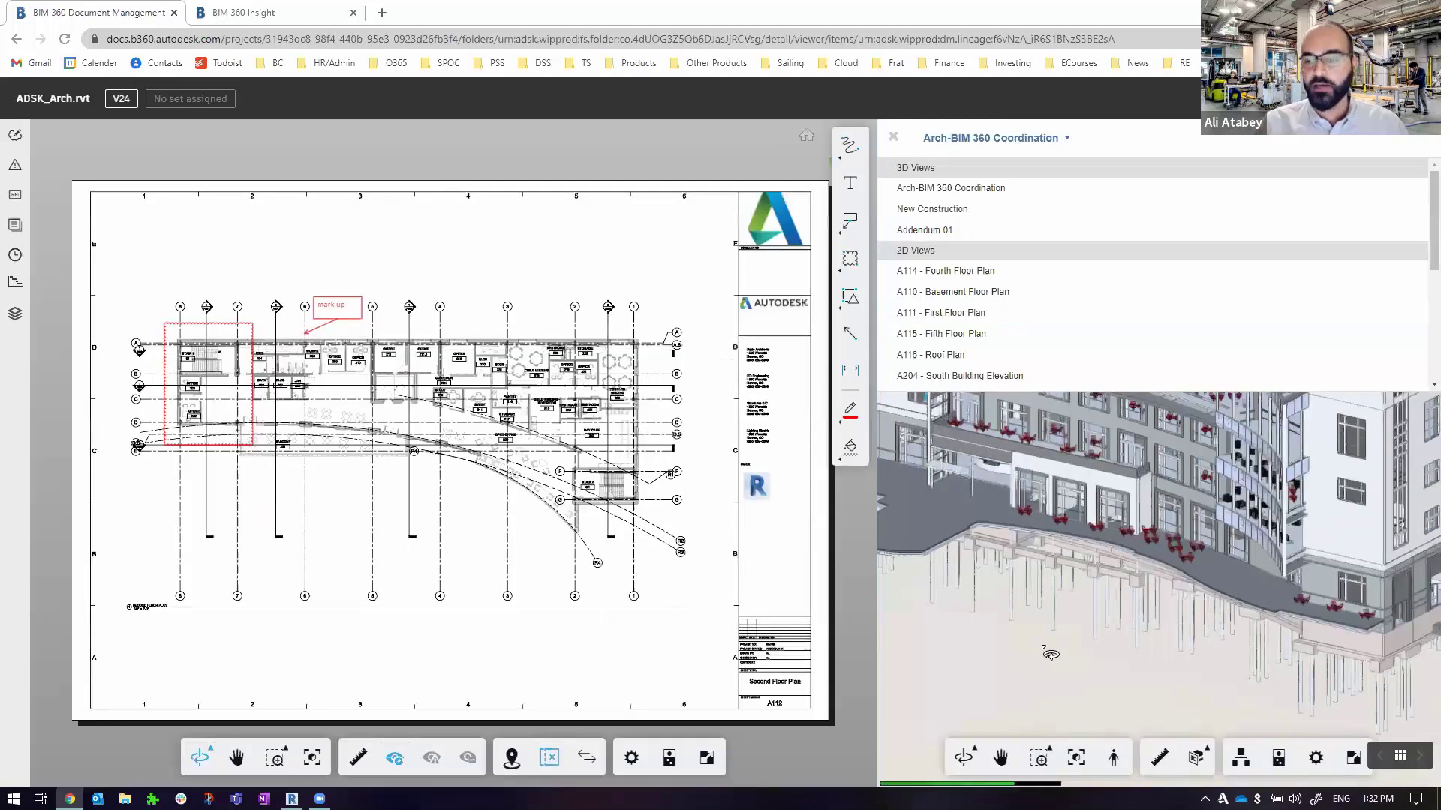
{"action": "left_click", "coordinate": [893, 137]}
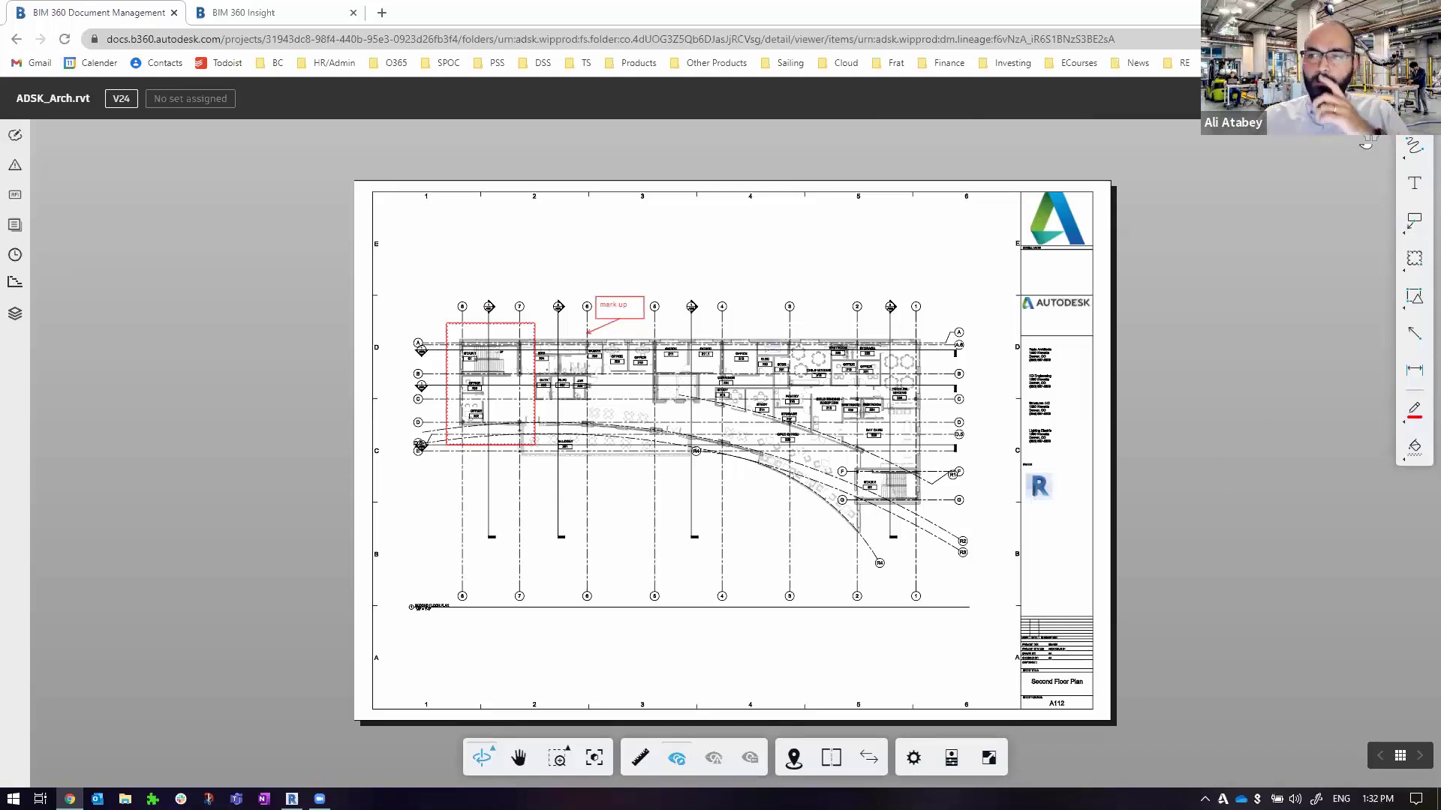
{"action": "key", "text": "alt+Left"}
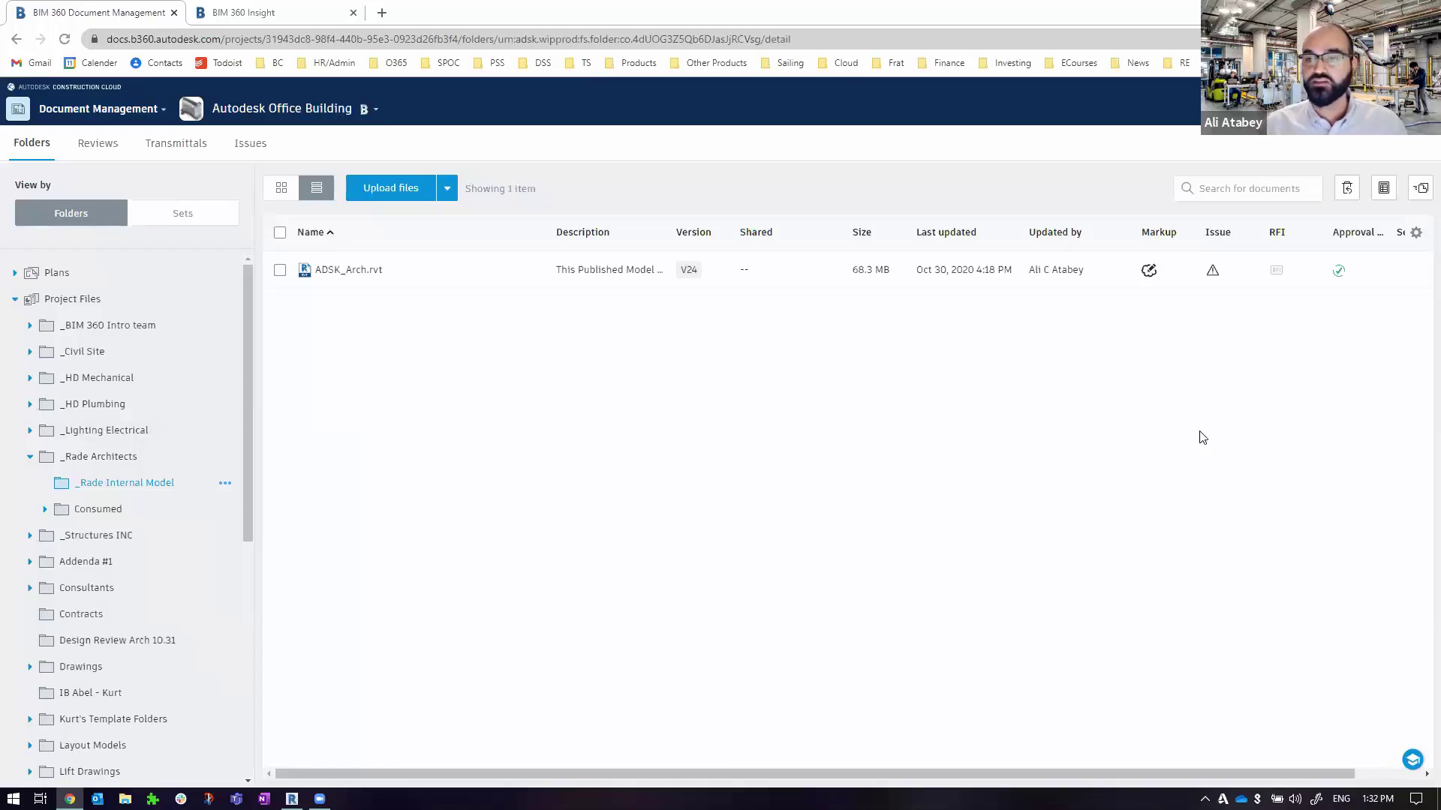
- From ADSK_Arch.rvt's version history, select V24 and V2 for comparison instead of V23
{"action": "left_click", "coordinate": [686, 272]}
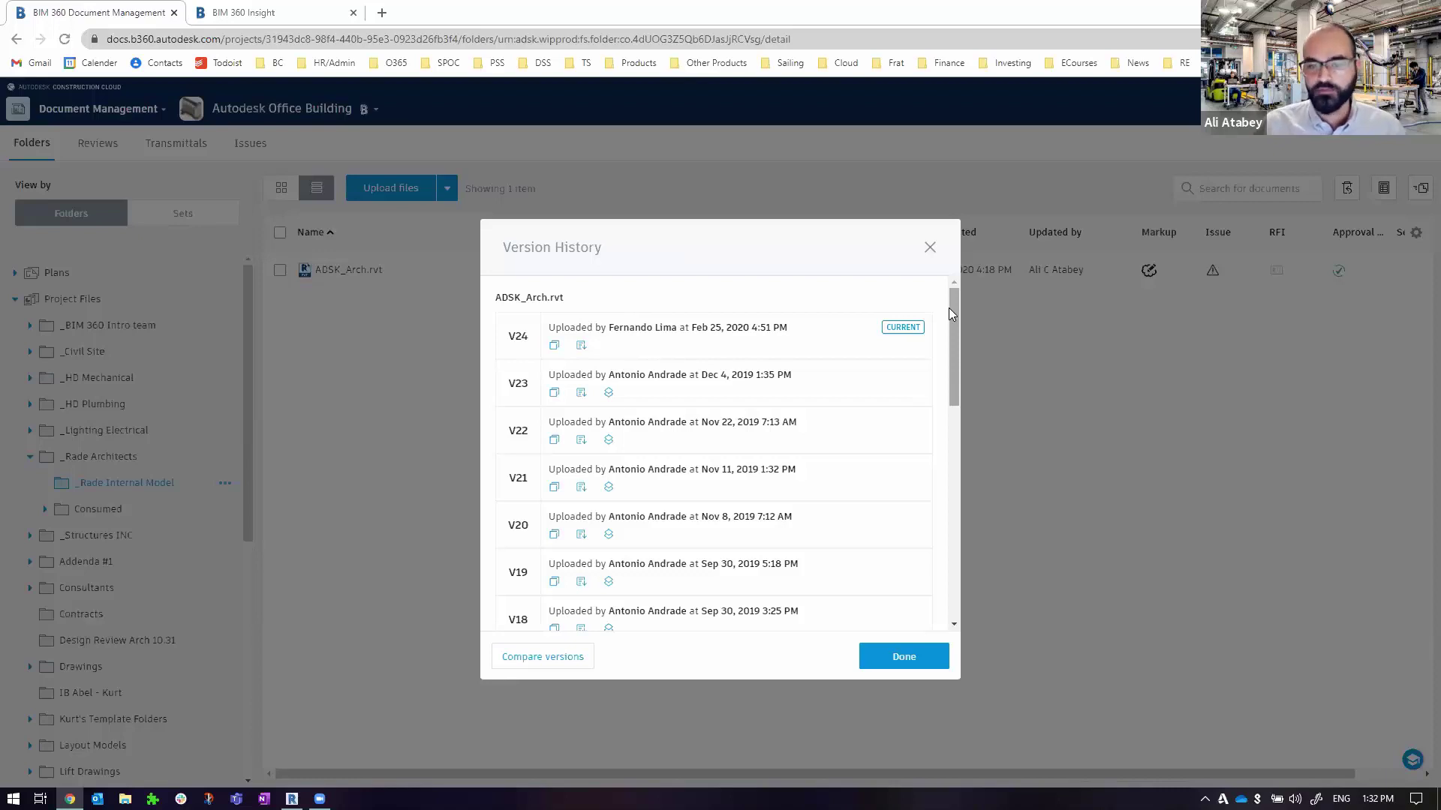
{"action": "left_click", "coordinate": [576, 660]}
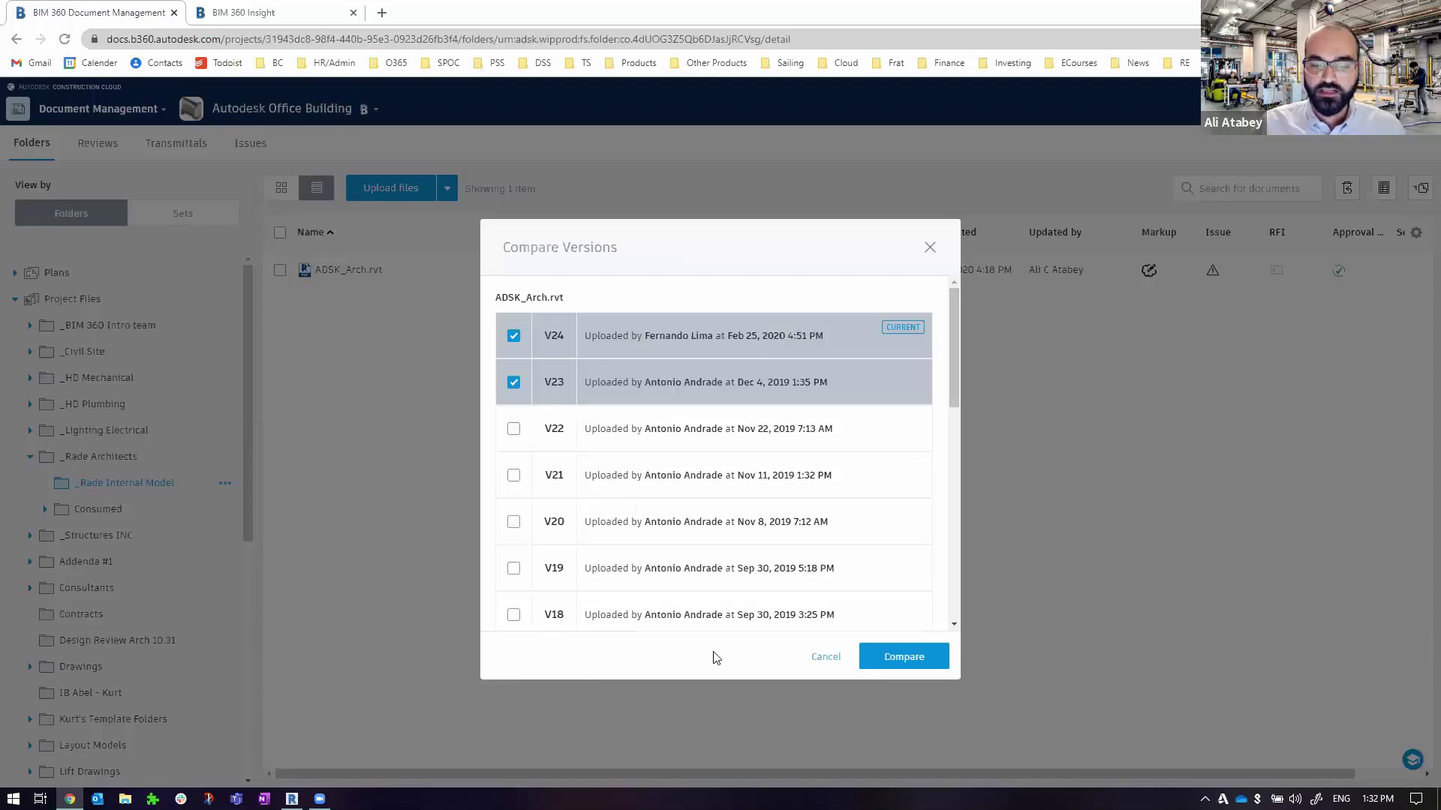
{"action": "left_click", "coordinate": [514, 383]}
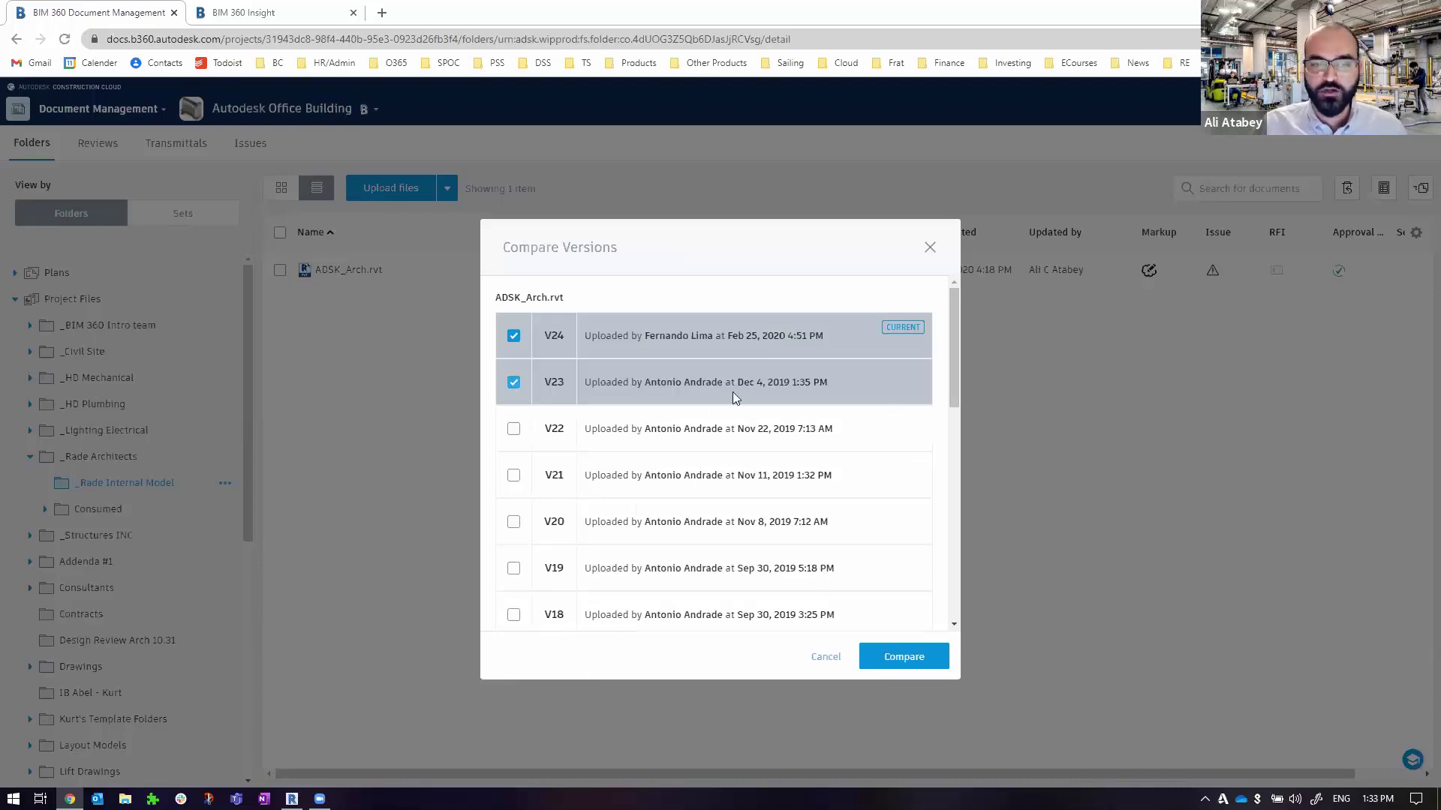
{"action": "left_click_drag", "start_coordinate": [950, 316], "coordinate": [956, 565]}
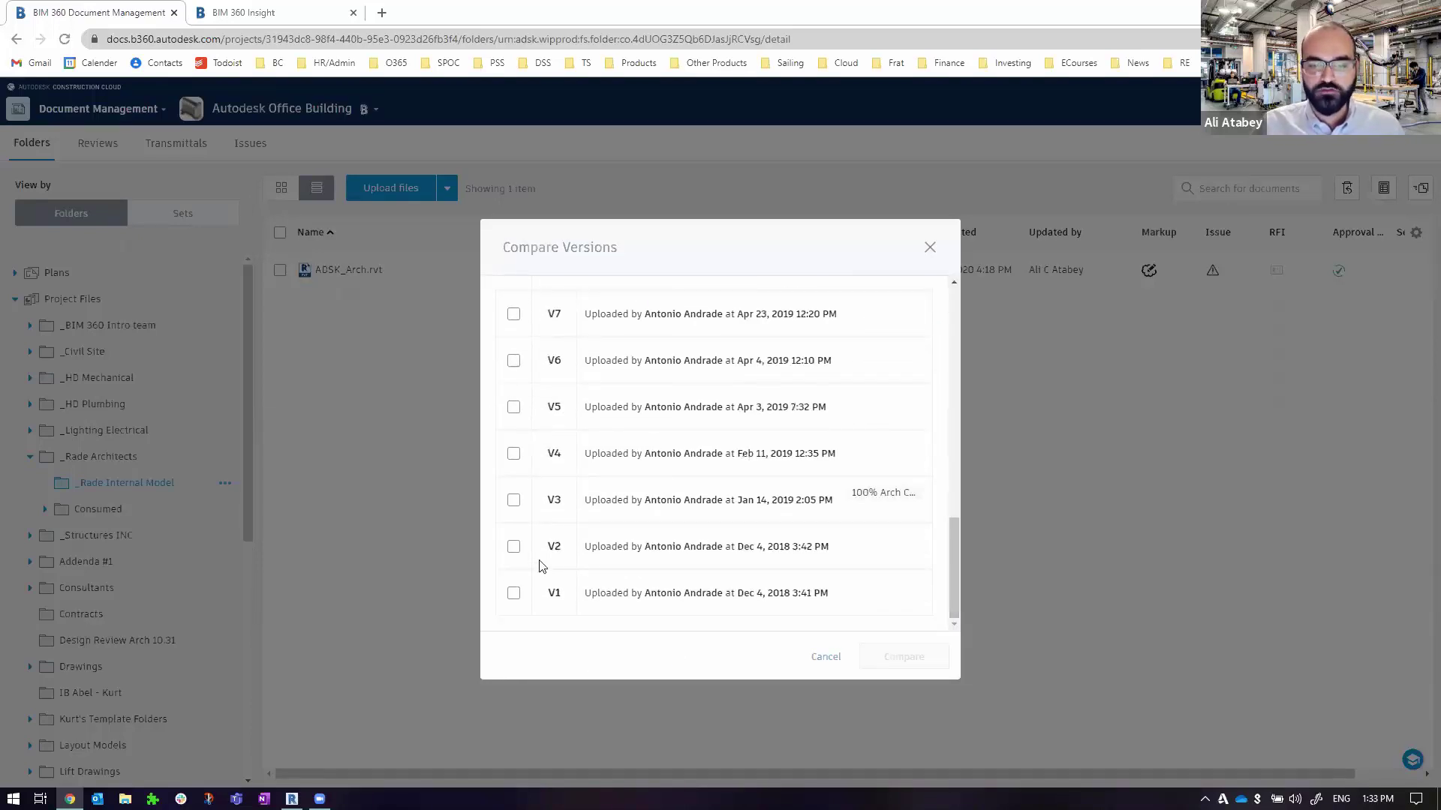
{"action": "left_click", "coordinate": [514, 551]}
{"action": "scroll", "coordinate": [775, 589], "scroll_direction": "up", "scroll_amount": 6}
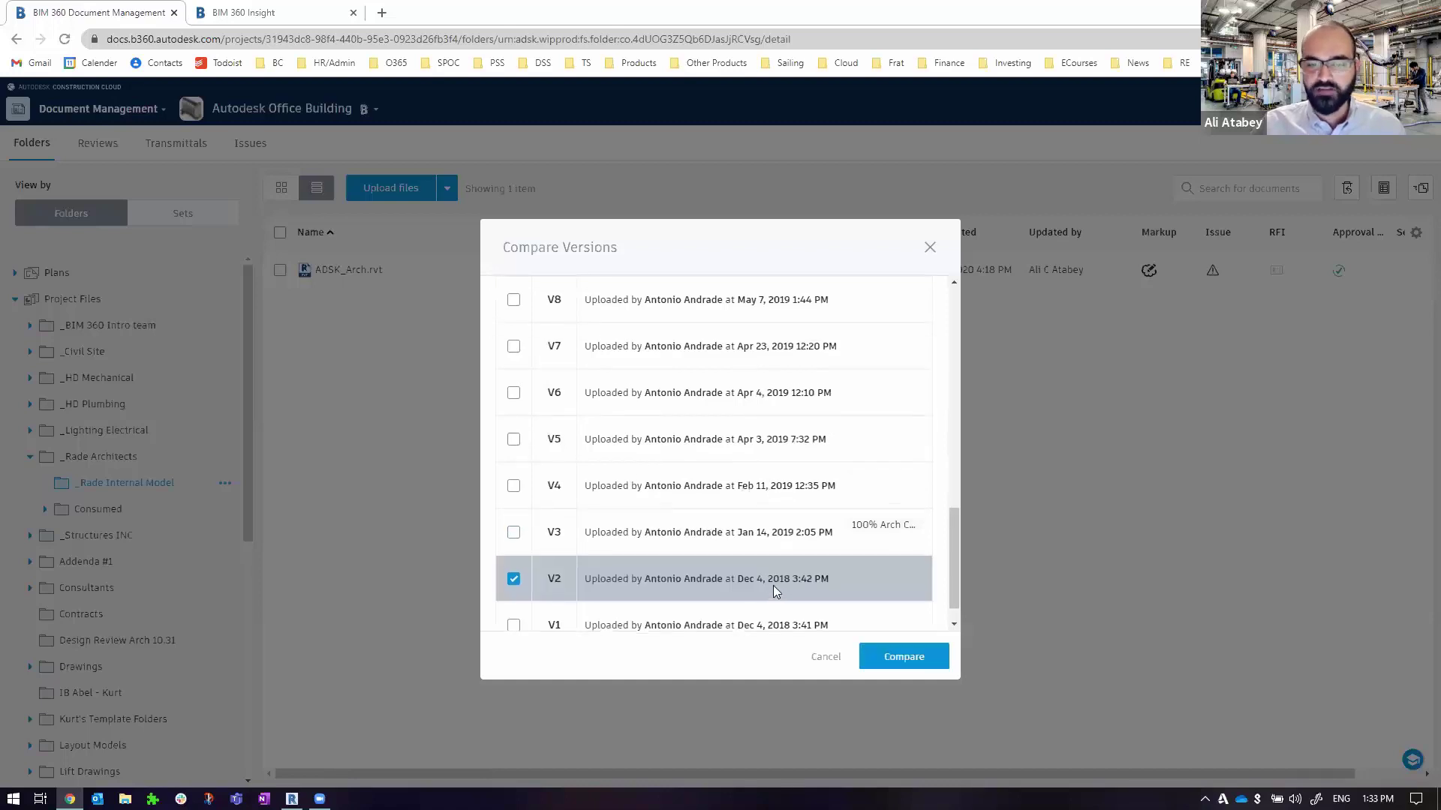
{"action": "scroll", "coordinate": [775, 591], "scroll_direction": "up", "scroll_amount": 4}
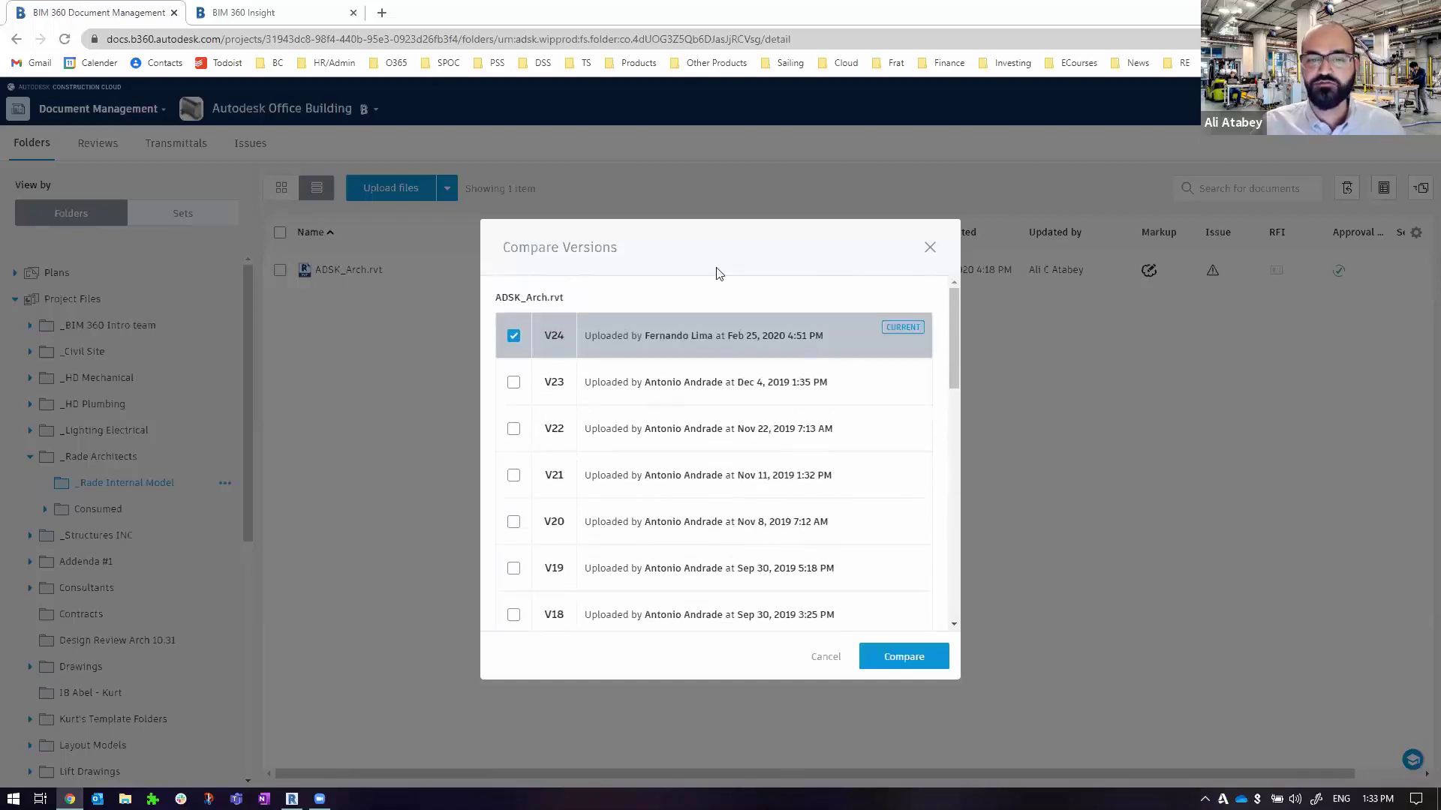
{"action": "left_click", "coordinate": [940, 659]}
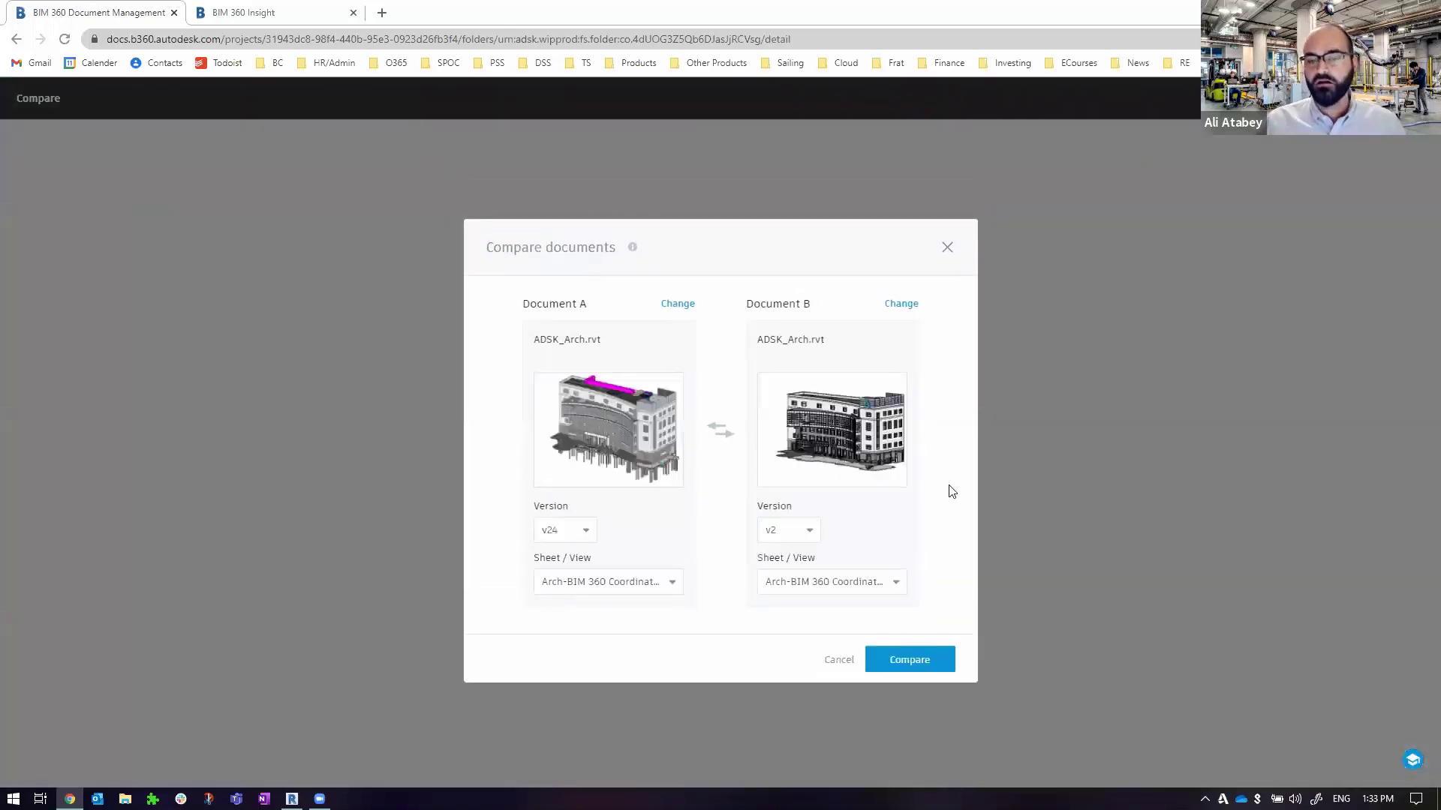
- Run the V2 vs. V24 comparison and hide the added and removed elements
{"action": "left_click", "coordinate": [927, 670]}
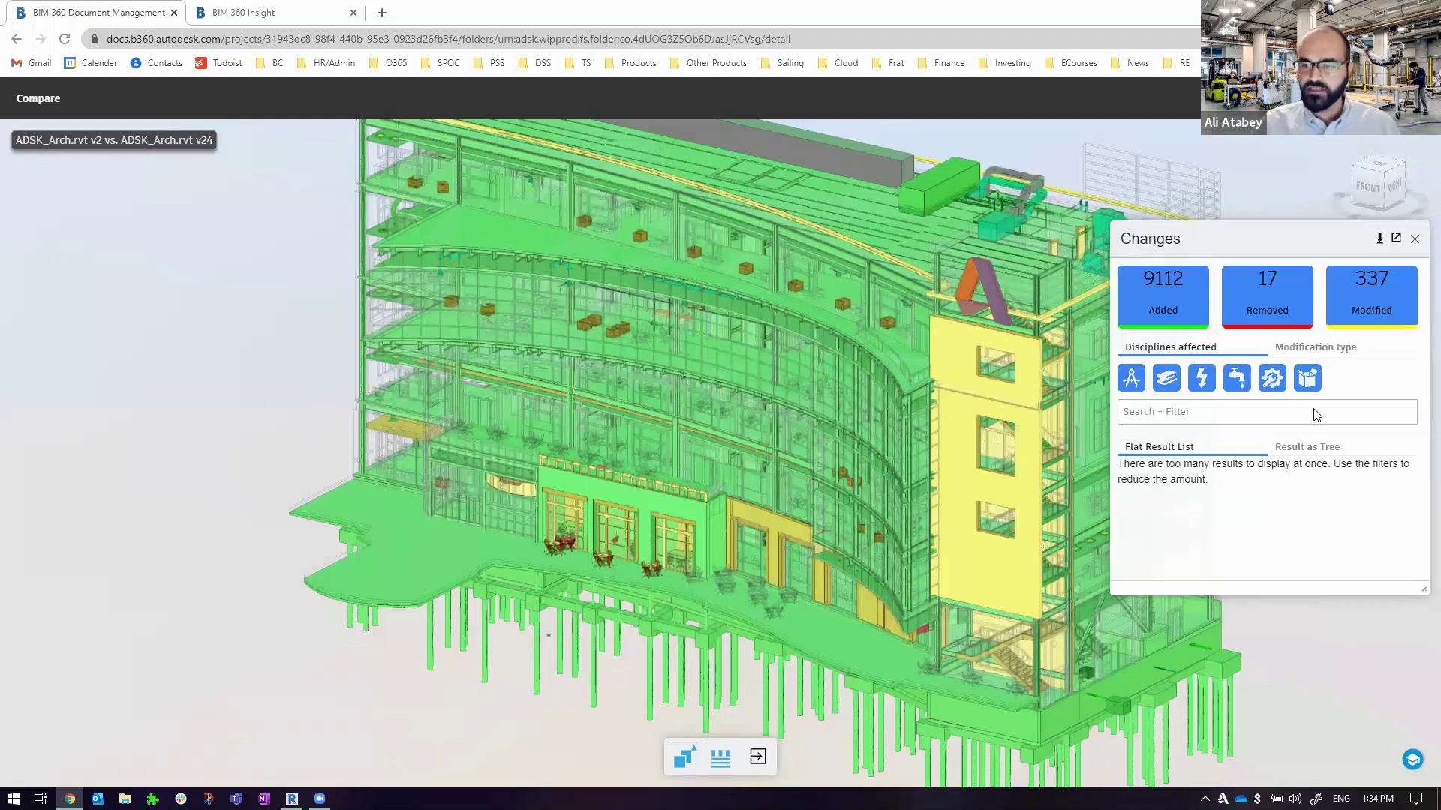
{"action": "left_click", "coordinate": [1165, 321]}
{"action": "left_click", "coordinate": [1241, 309]}
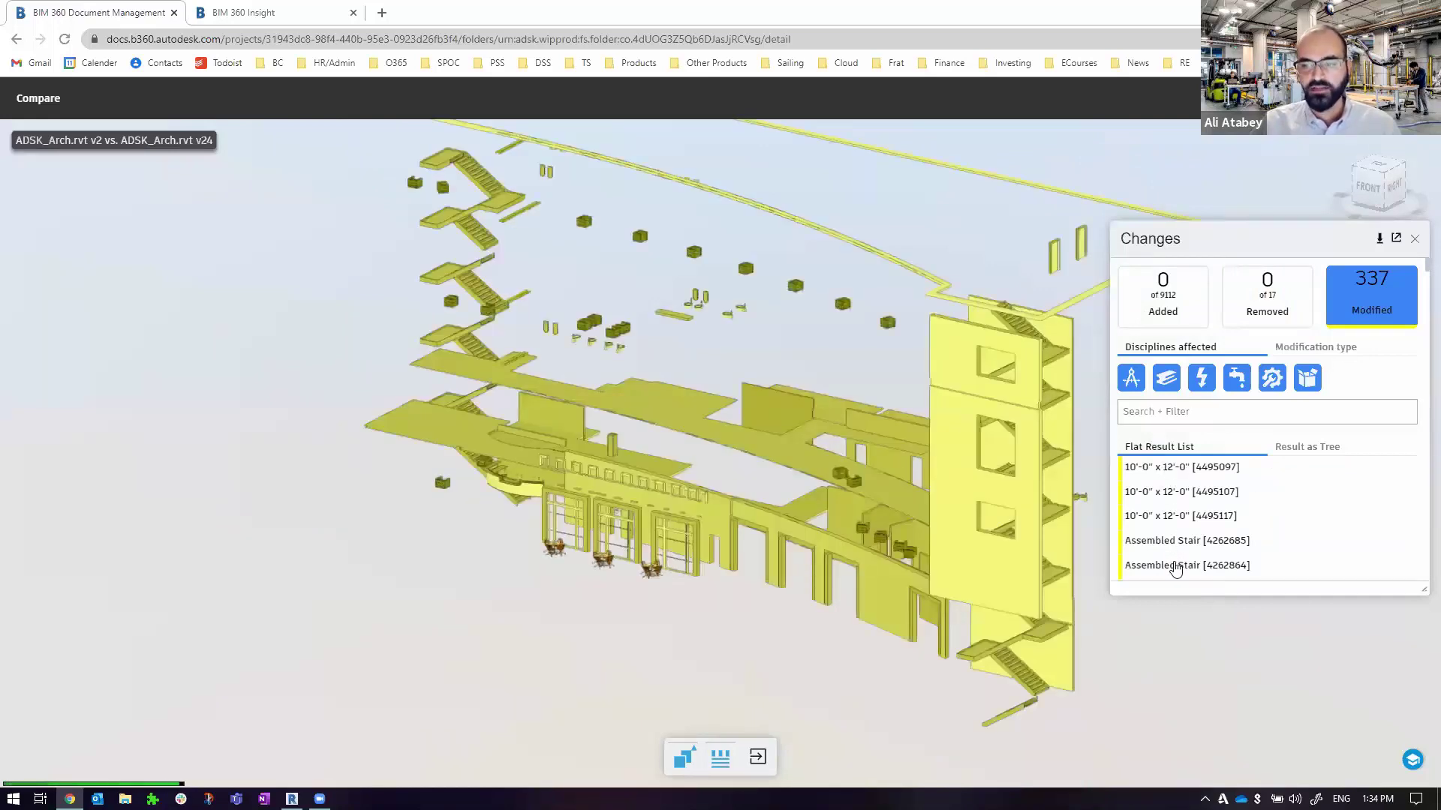
- Filter the changes to the Walls category and inspect Basic Wall [1430950]'s change details
{"action": "left_click", "coordinate": [1177, 413]}
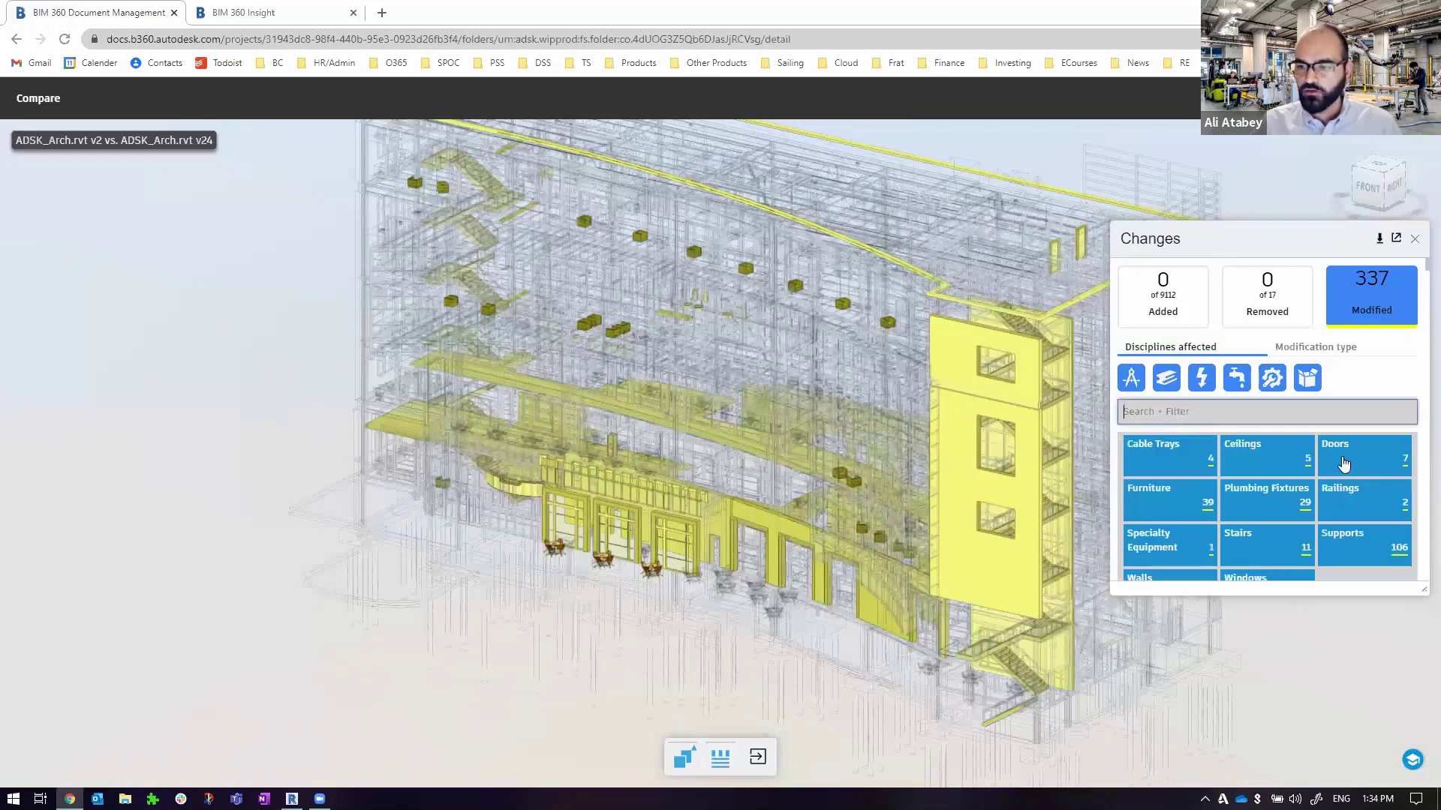
{"action": "scroll", "coordinate": [1200, 443], "scroll_direction": "down", "scroll_amount": 3}
{"action": "left_click", "coordinate": [1174, 436]}
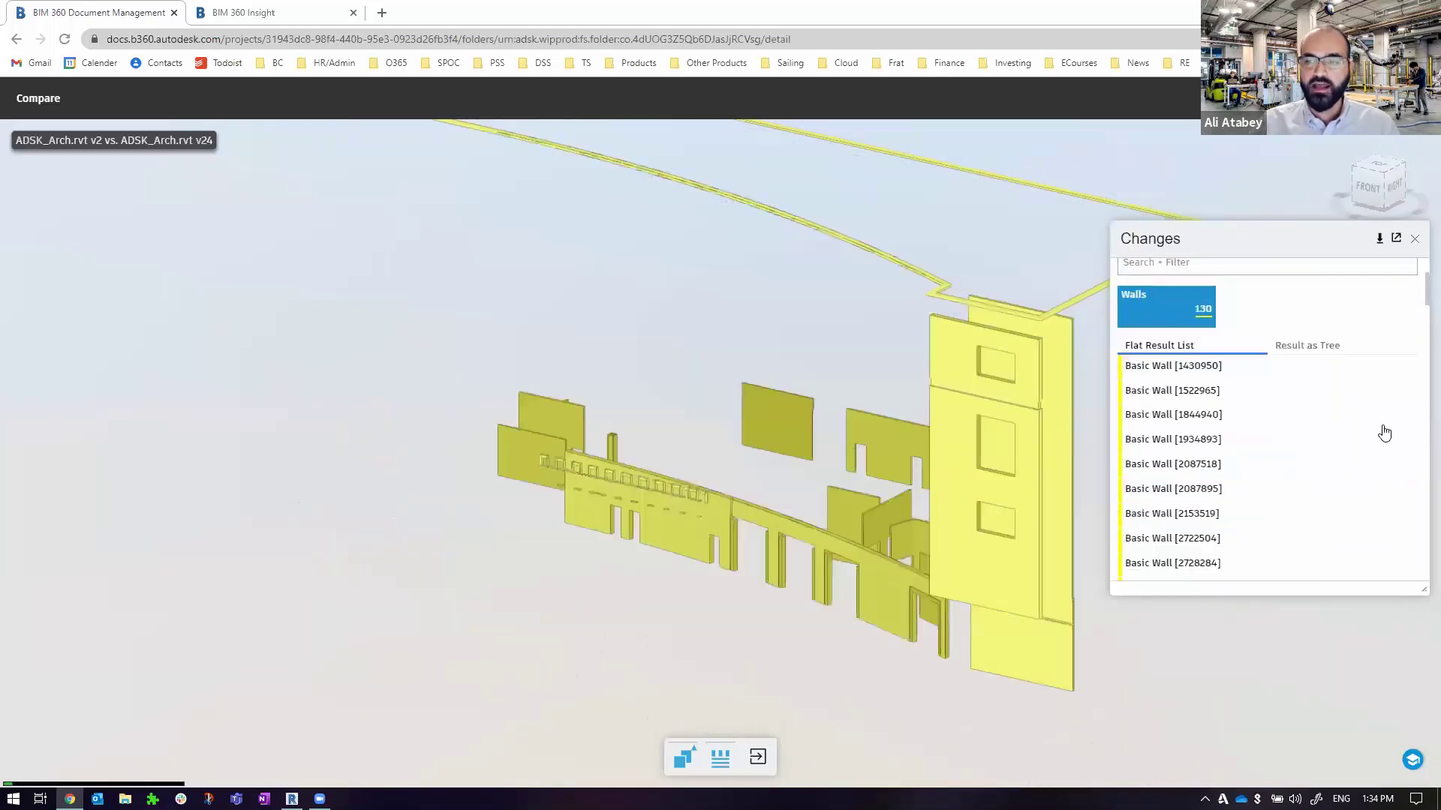
{"action": "left_click", "coordinate": [1189, 367]}
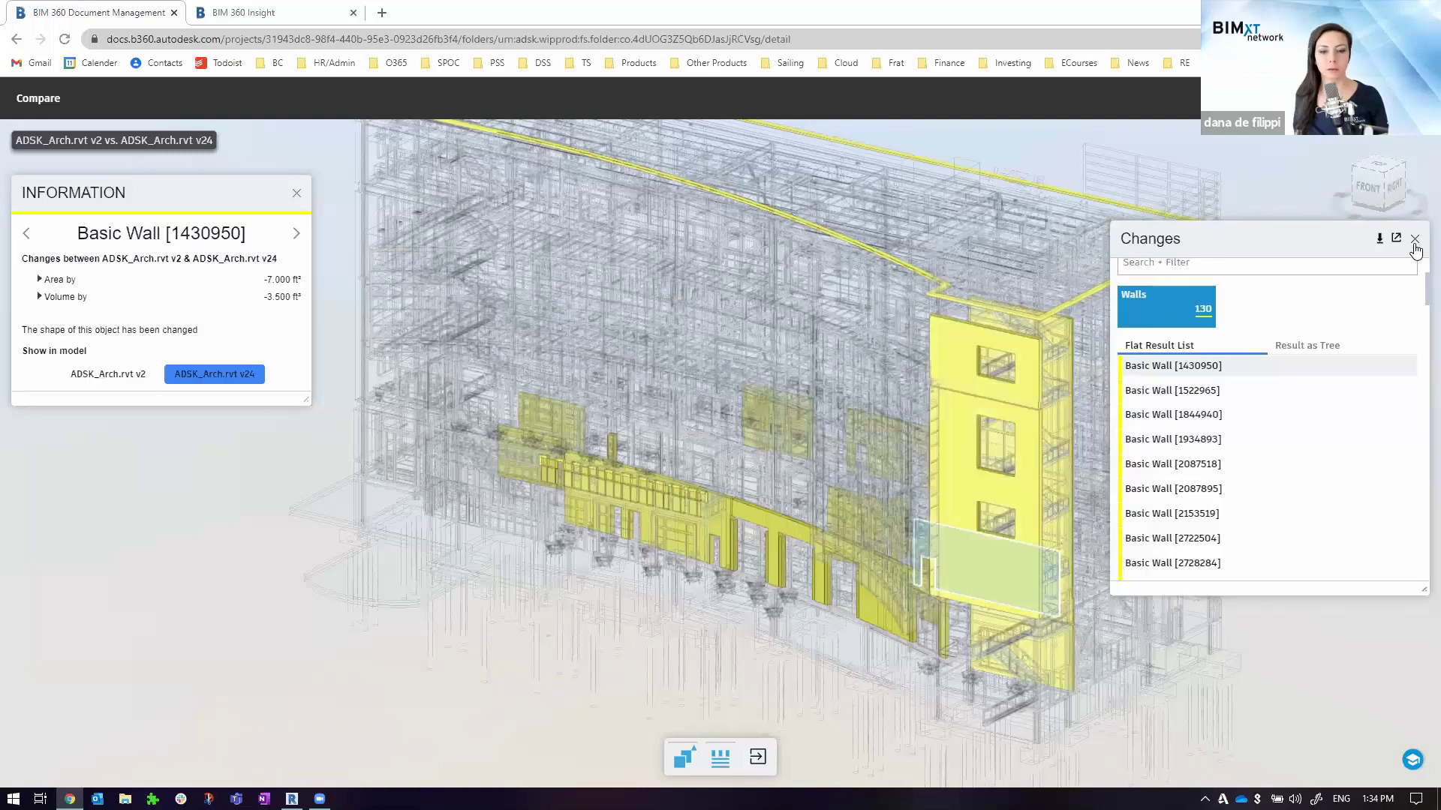
{"action": "left_click", "coordinate": [296, 196]}
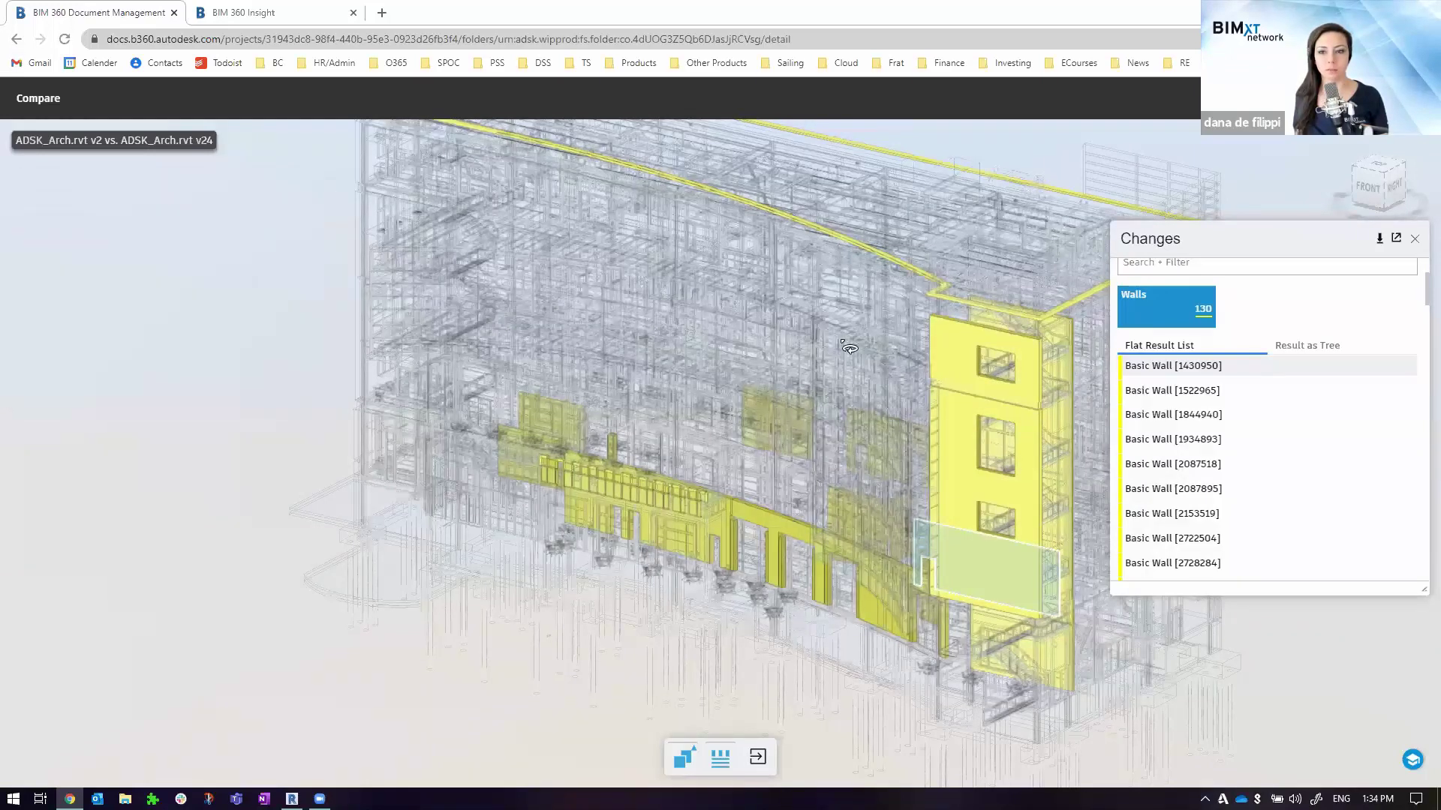
- Close the Changes panel so the compared model fills the viewer
{"action": "left_click", "coordinate": [1417, 238]}
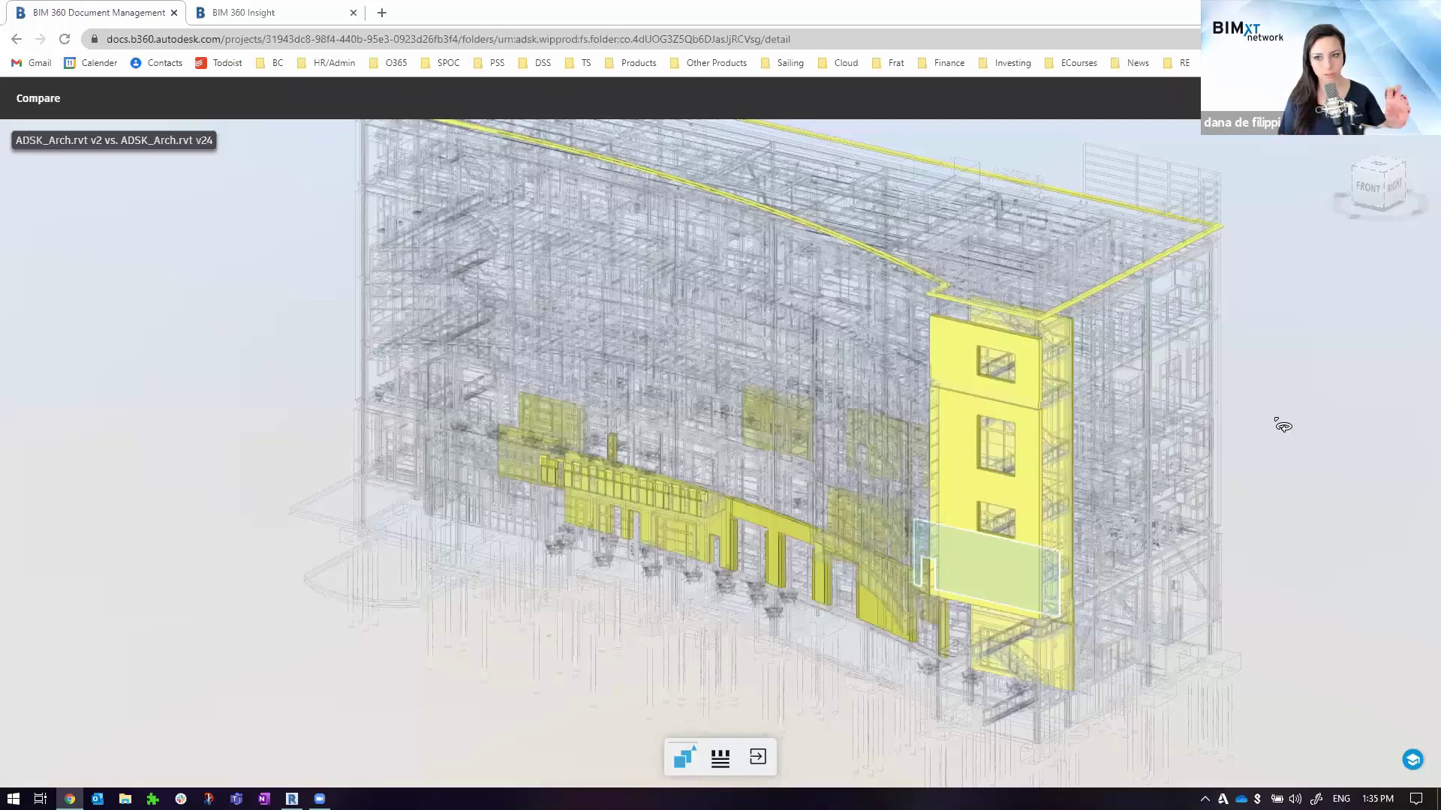
- Reopen the Change List by modification type, toggling the second type off and on
{"action": "left_click", "coordinate": [718, 763]}
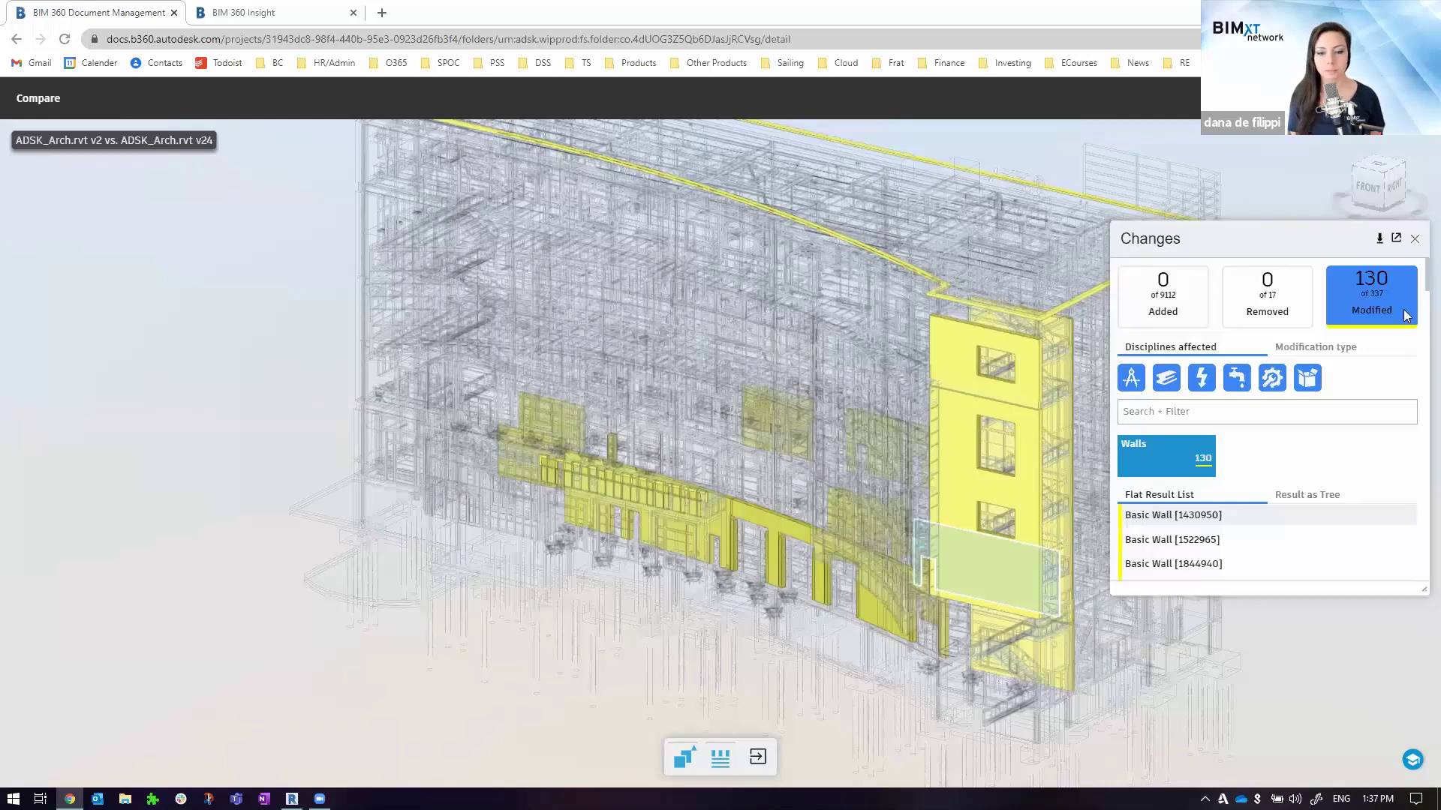
{"action": "left_click", "coordinate": [1385, 356]}
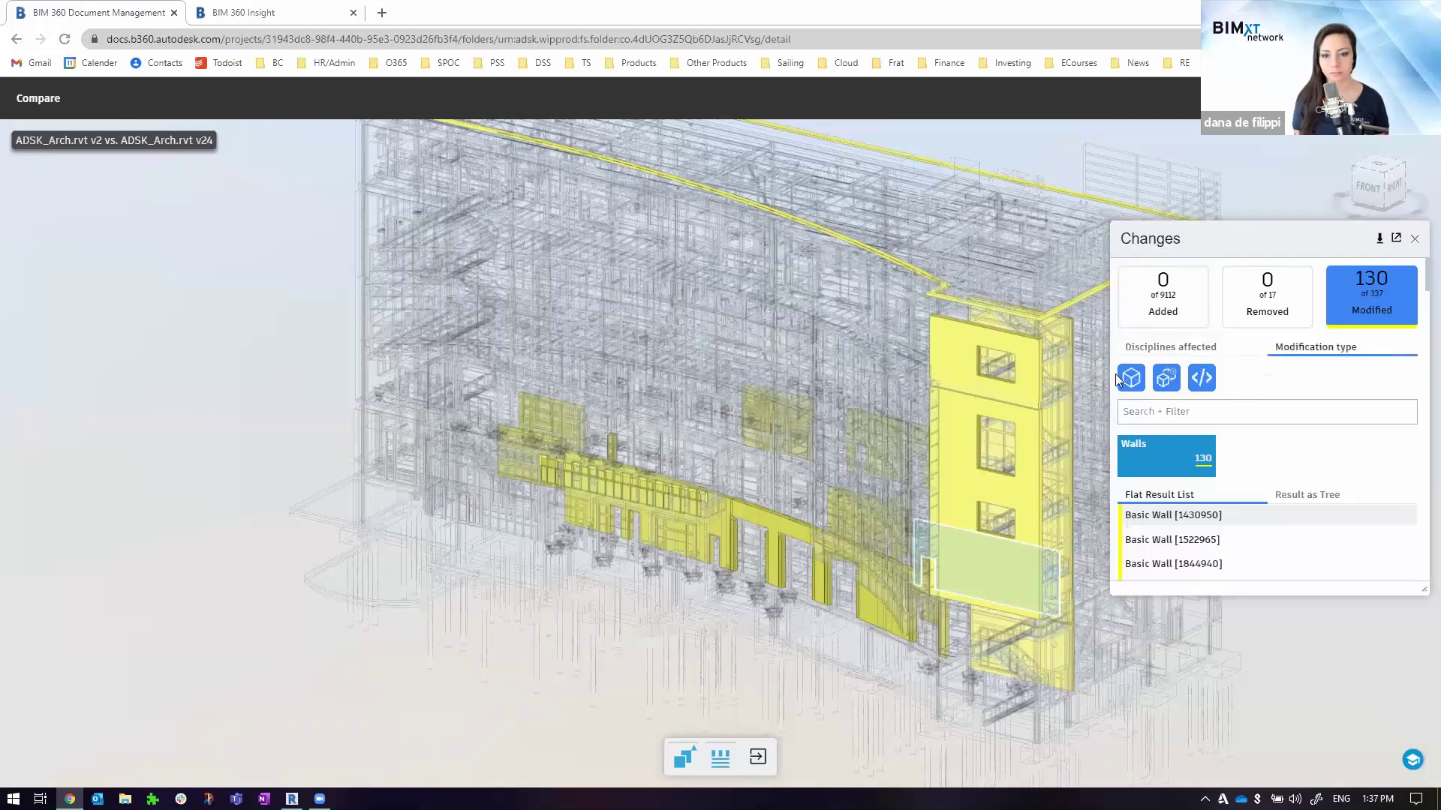
{"action": "left_click", "coordinate": [1173, 381]}
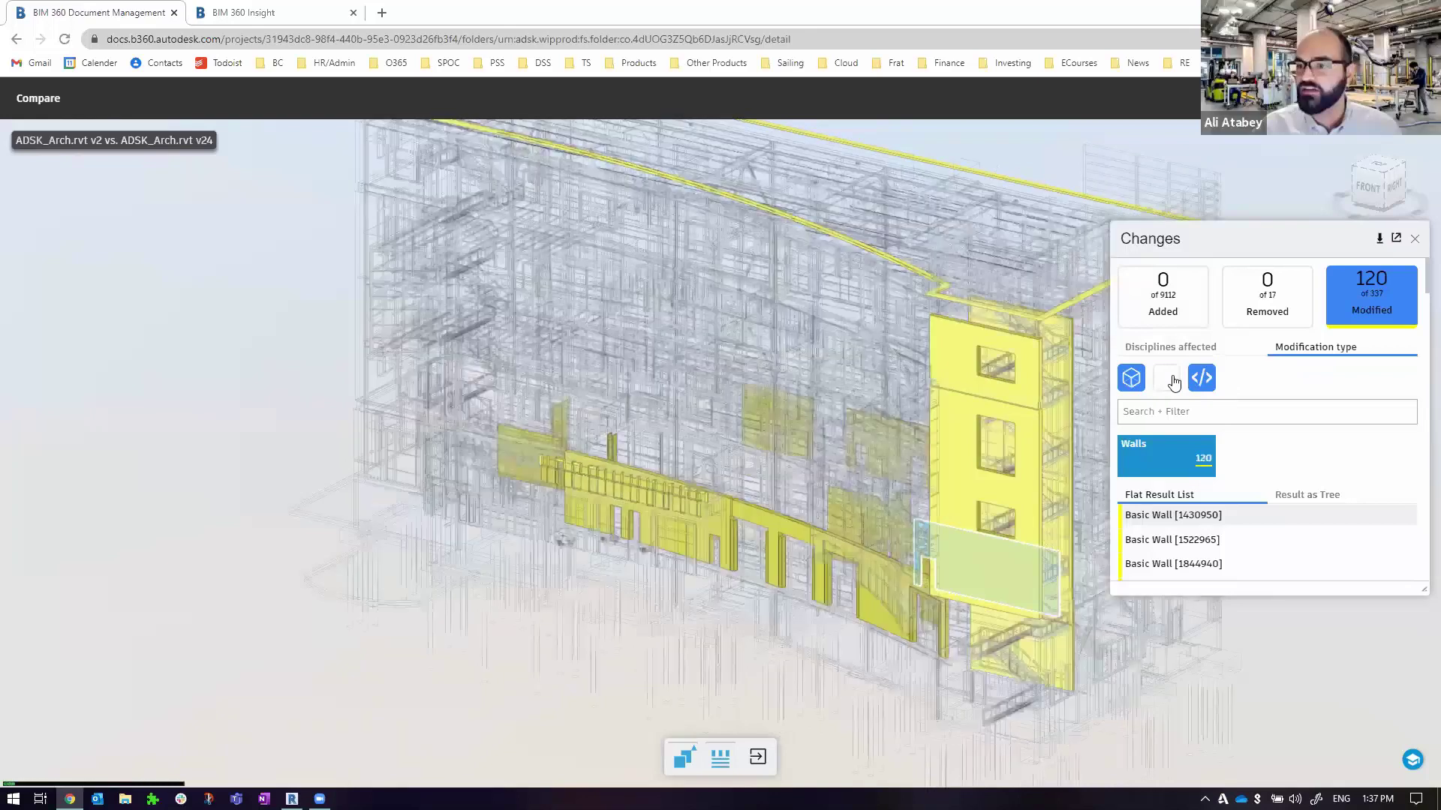
{"action": "left_click", "coordinate": [1174, 381]}
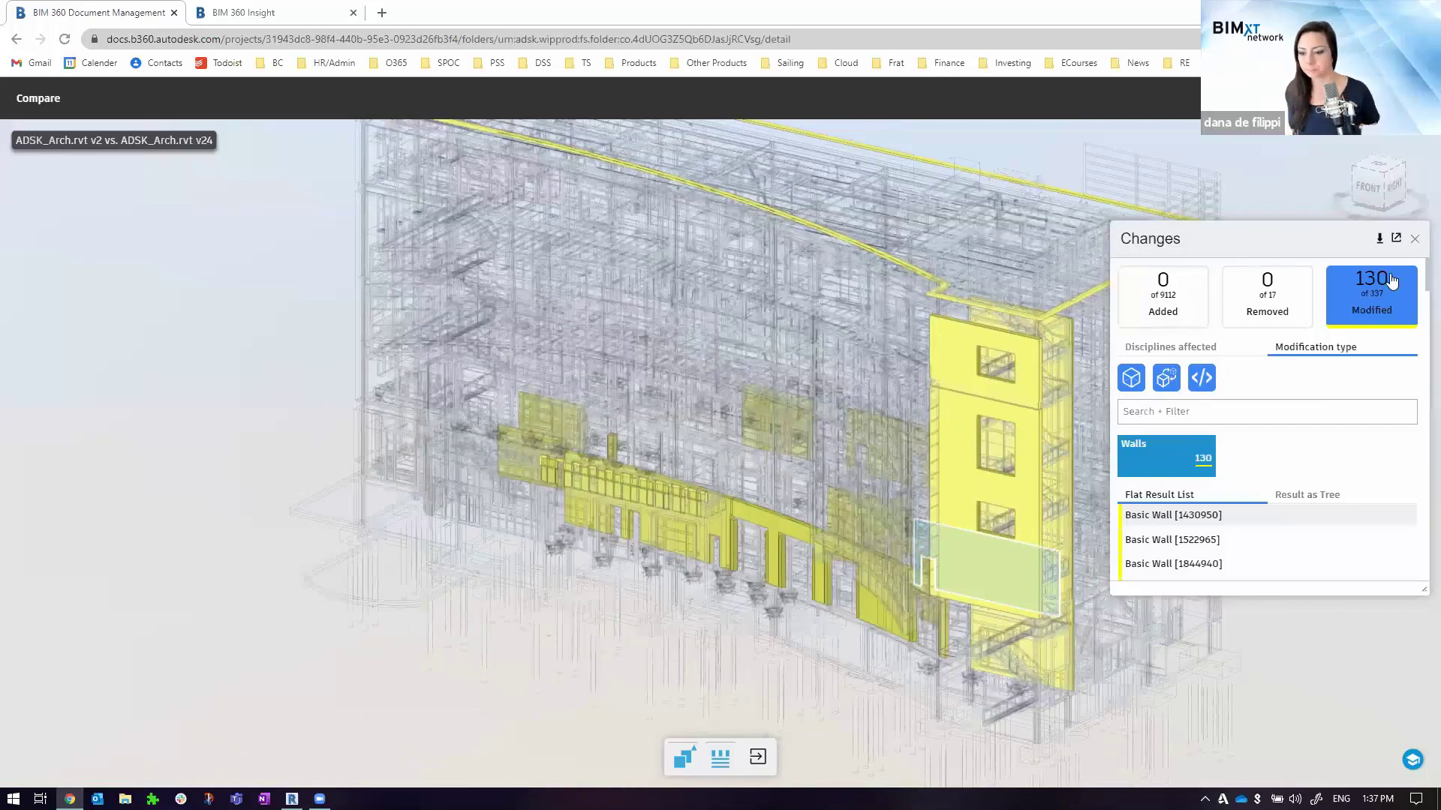
- Close the Changes panel and exit the comparison to the _Rade Internal Model folder
{"action": "left_click", "coordinate": [1414, 241]}
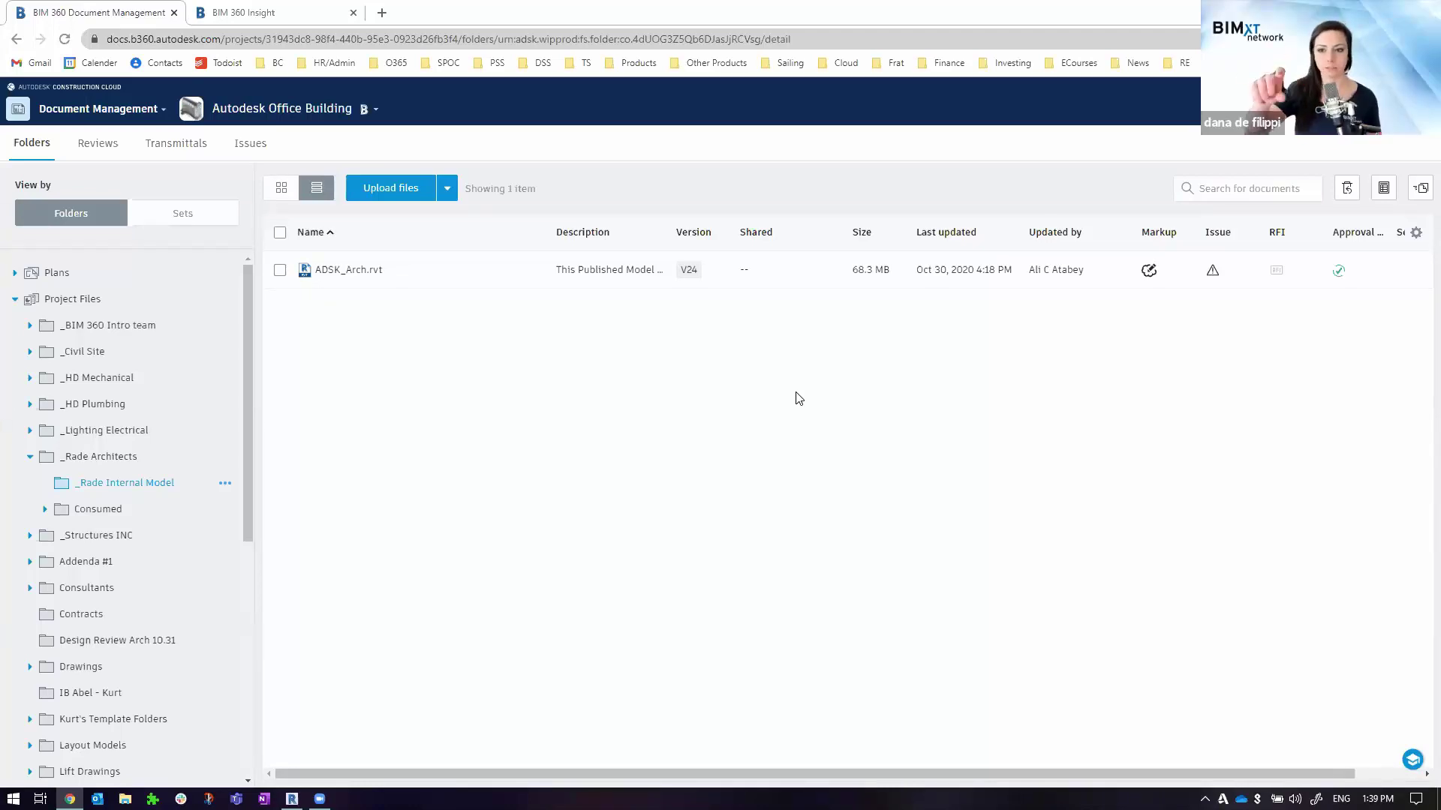
- Switch to the BIM 360 Insight tab showing the Autodesk Office Building My Dashboard
{"action": "left_click", "coordinate": [298, 10]}
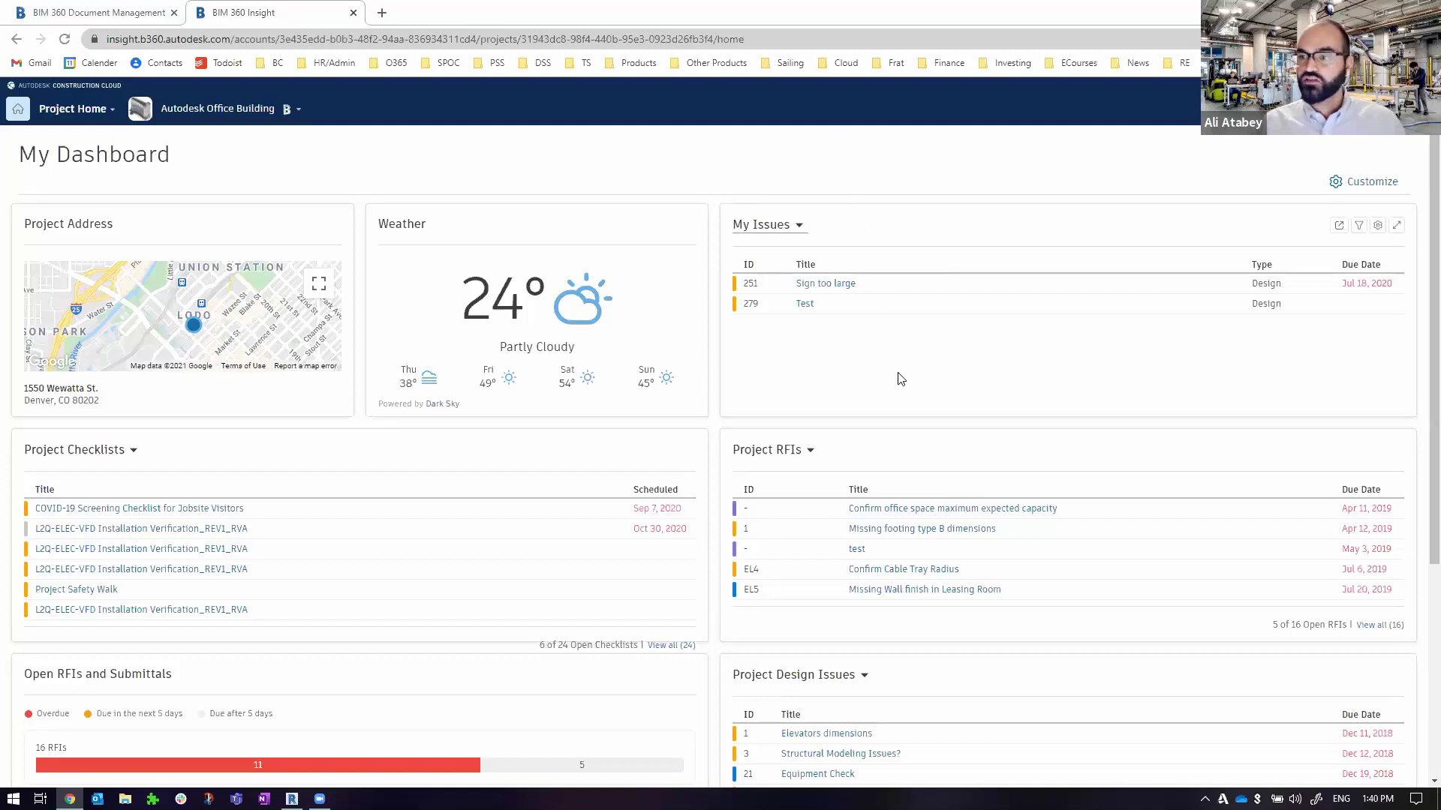
- Set the issues card to My Company's Issues, reloading the page after its loading error
{"action": "left_click", "coordinate": [790, 229]}
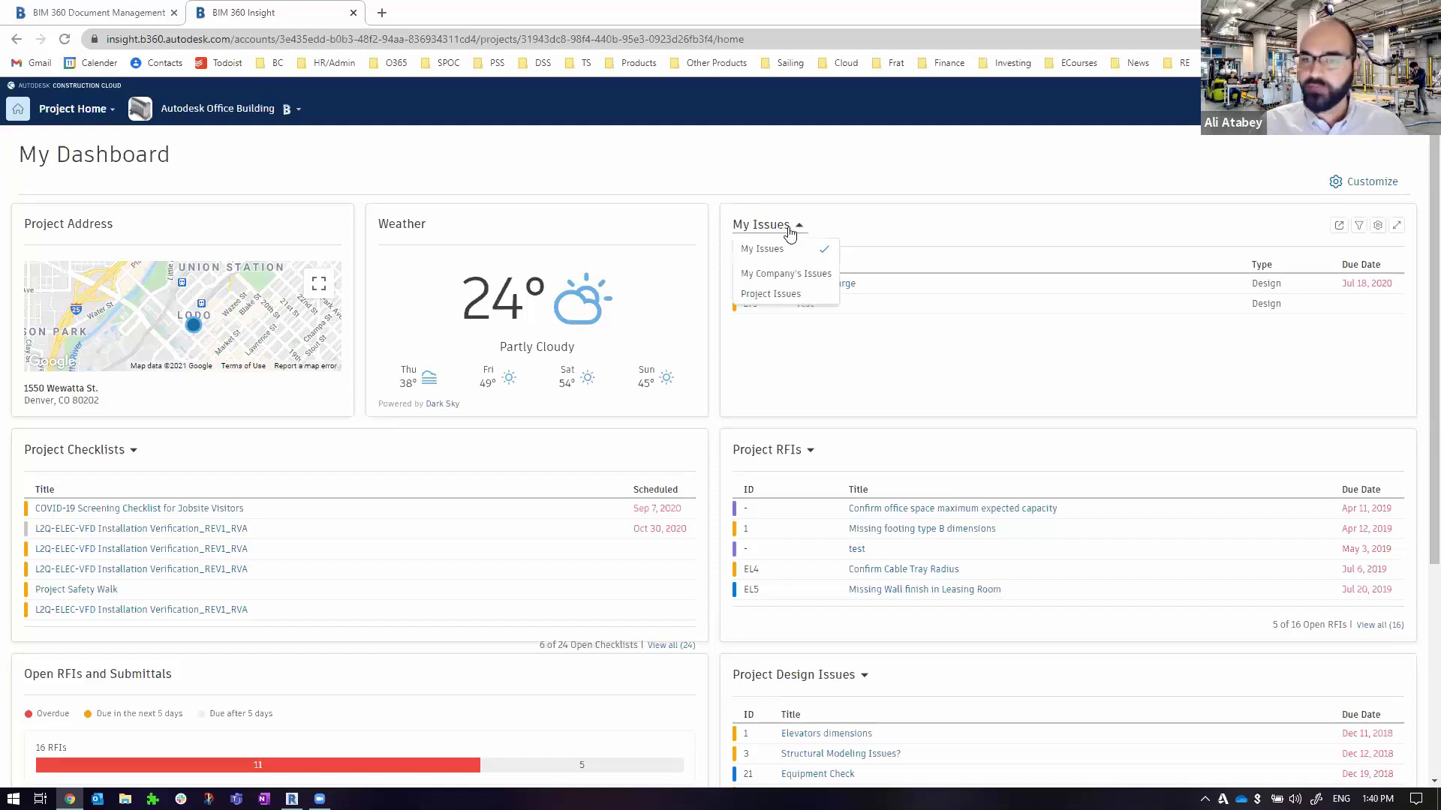
{"action": "left_click", "coordinate": [801, 273]}
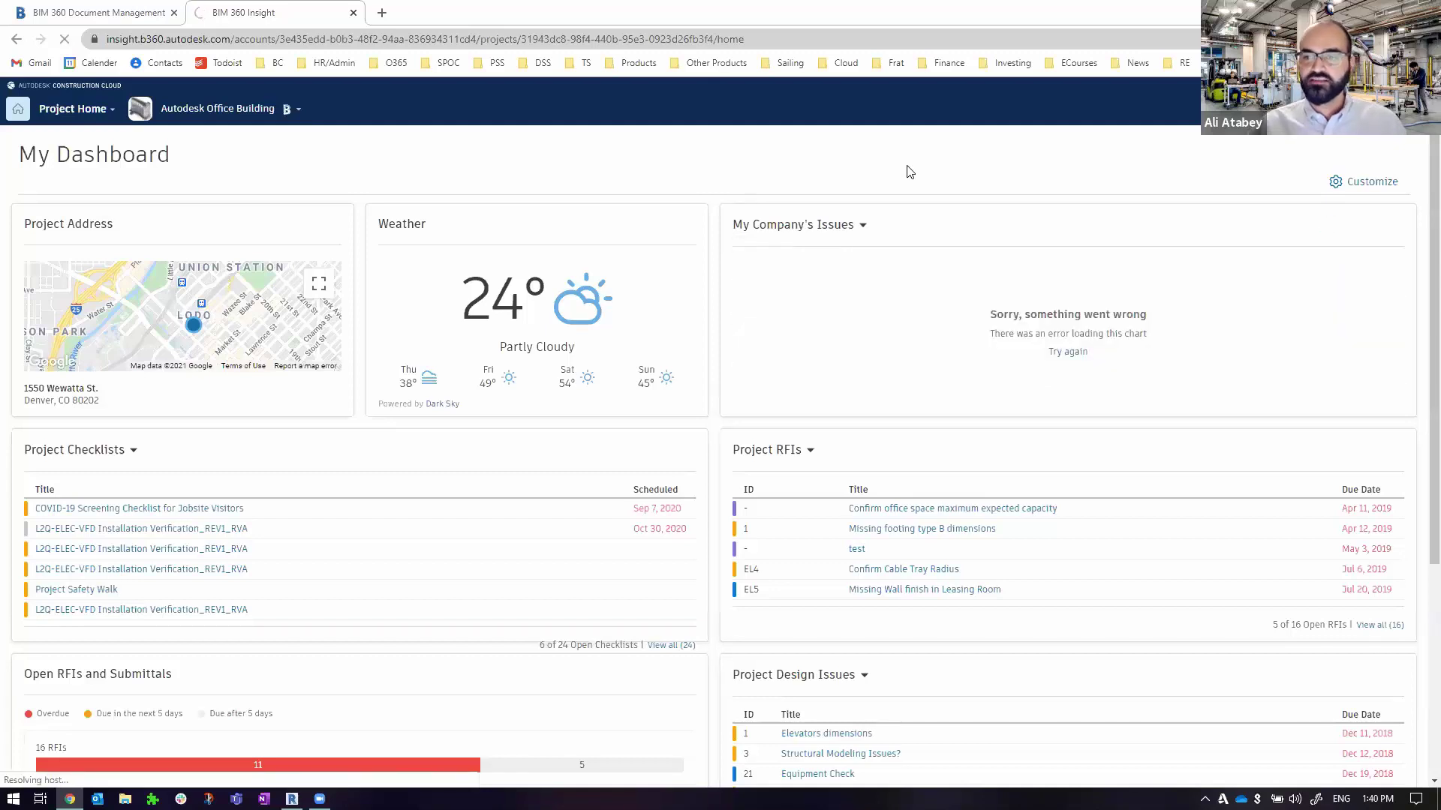
{"action": "left_click", "coordinate": [65, 39]}
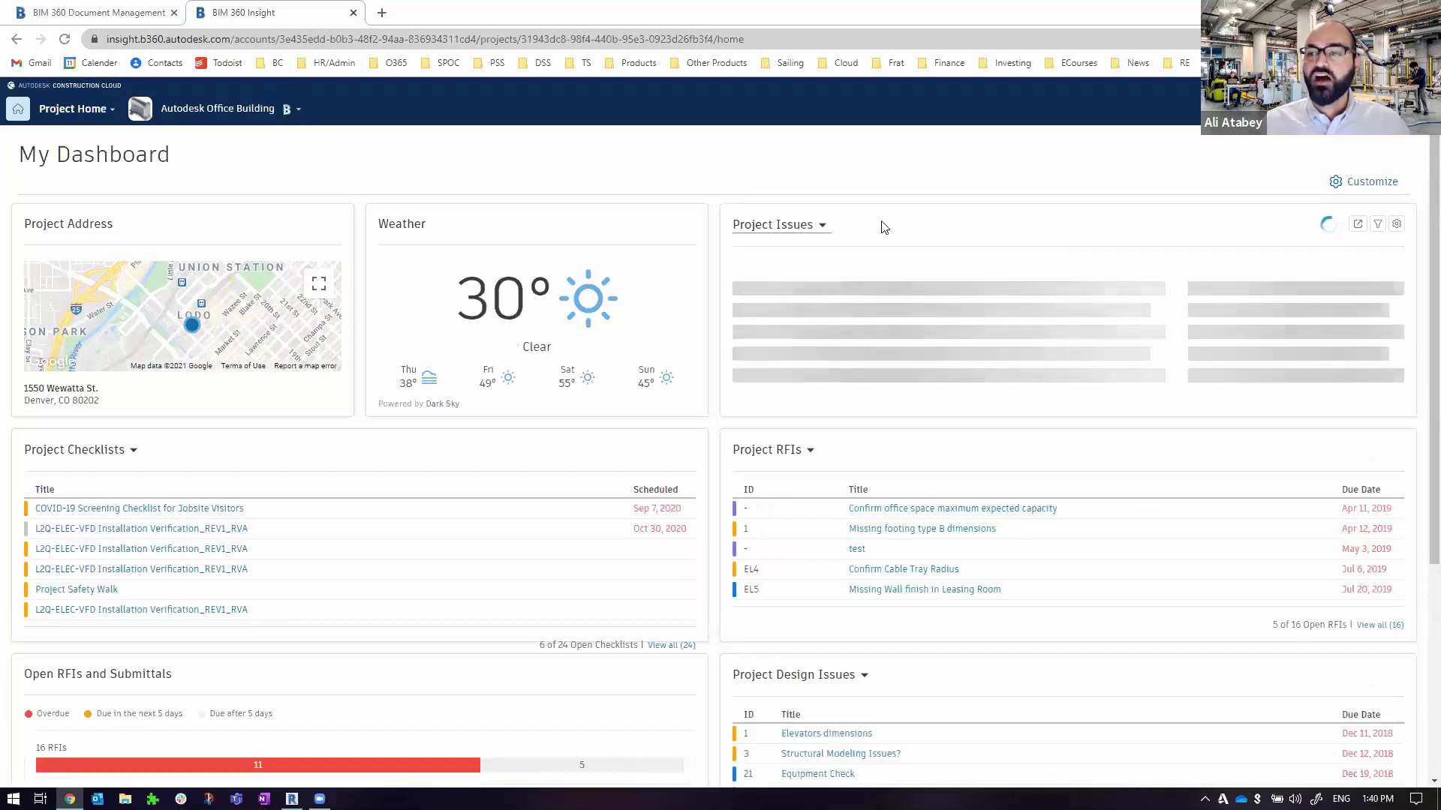
{"action": "left_click", "coordinate": [789, 228]}
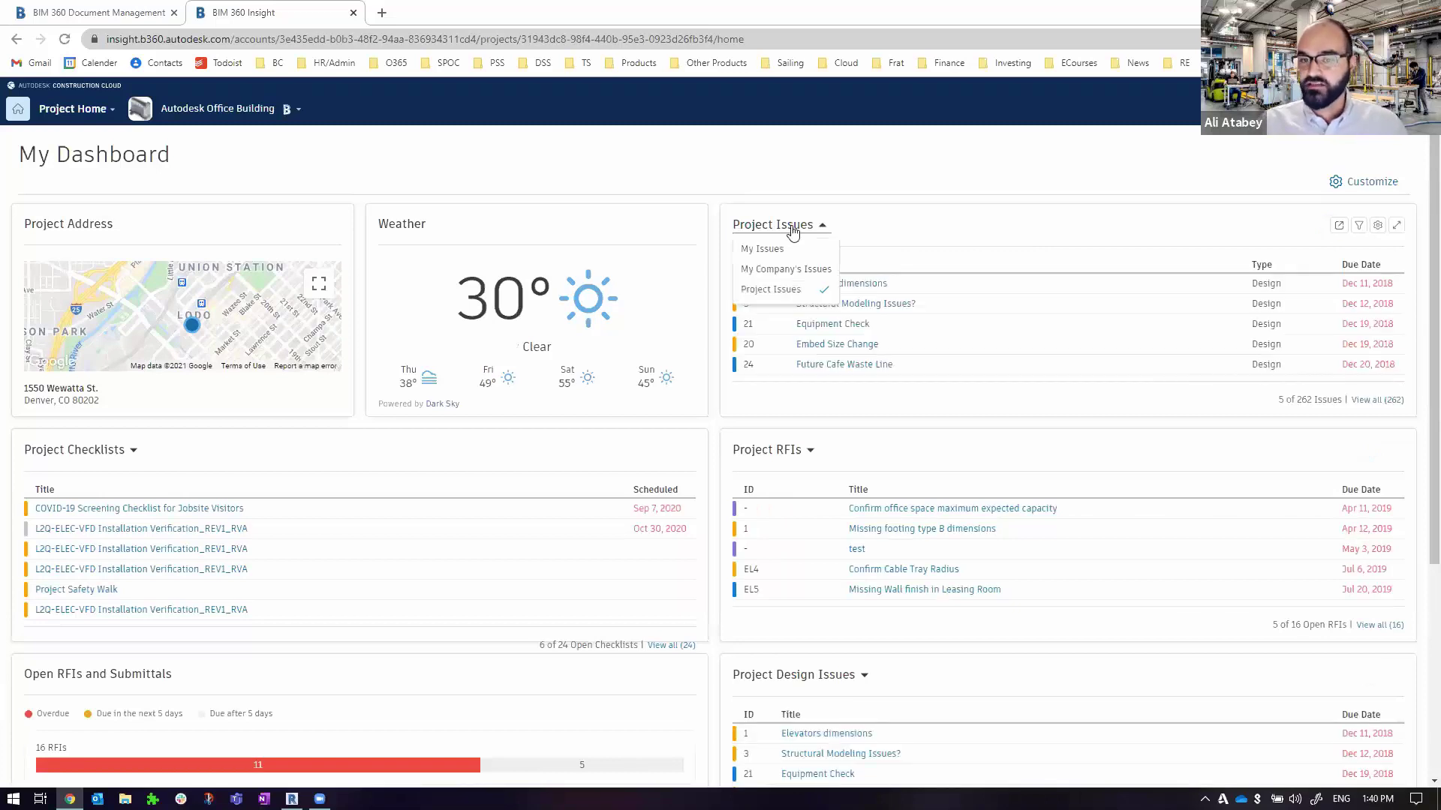
{"action": "left_click", "coordinate": [797, 270]}
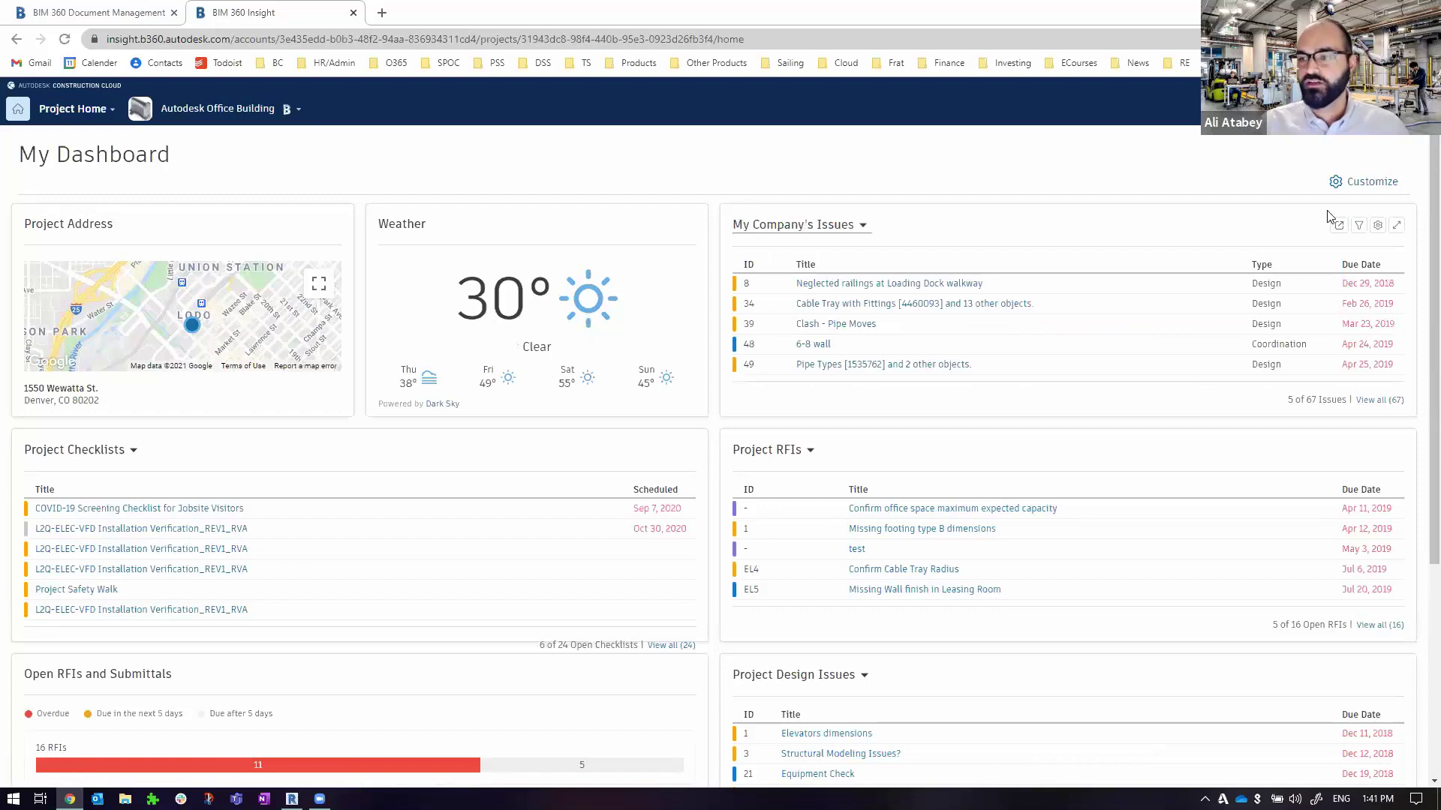
- Expand the My Company's Issues card to full width, then collapse it back to My Dashboard
{"action": "left_click", "coordinate": [1397, 226]}
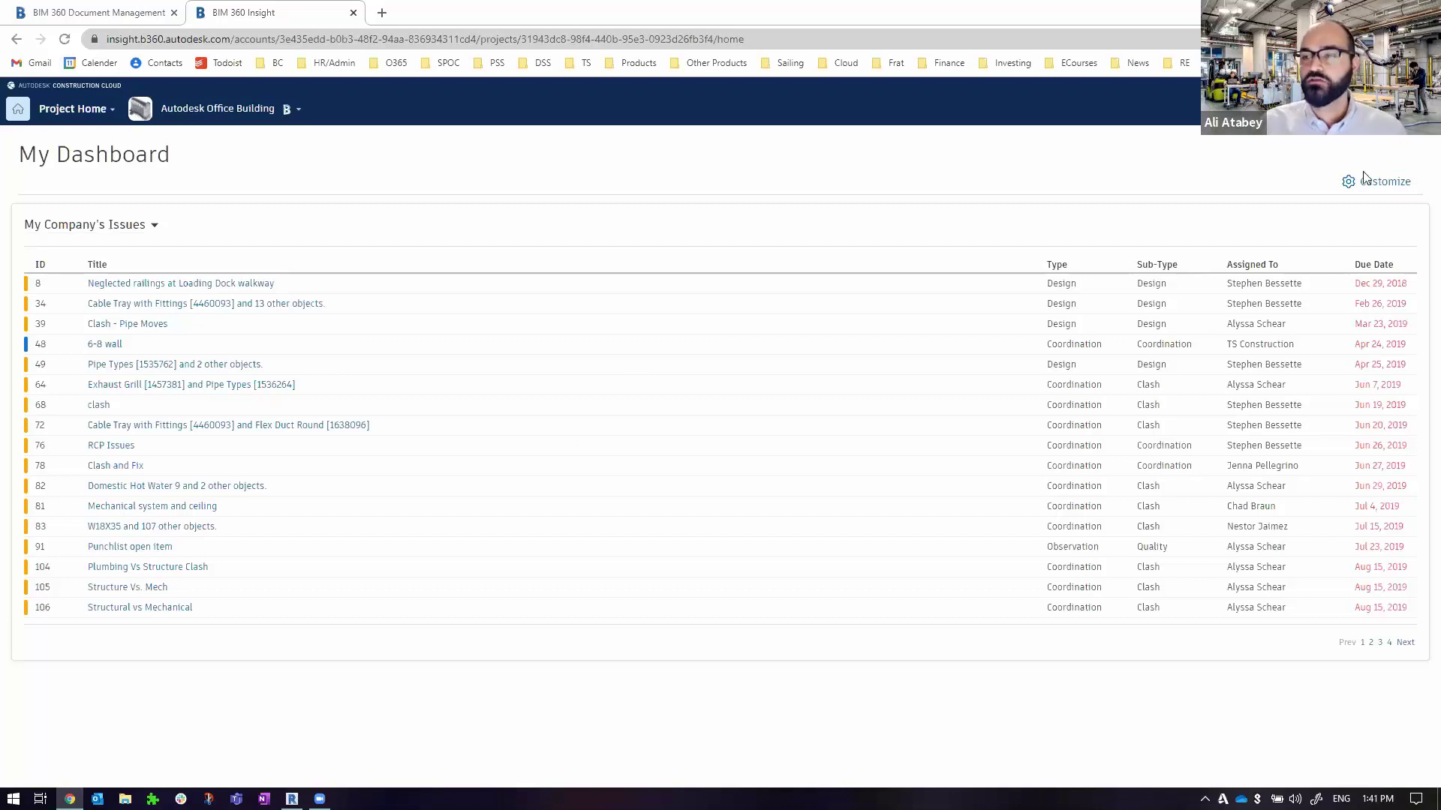
{"action": "left_click", "coordinate": [1409, 225]}
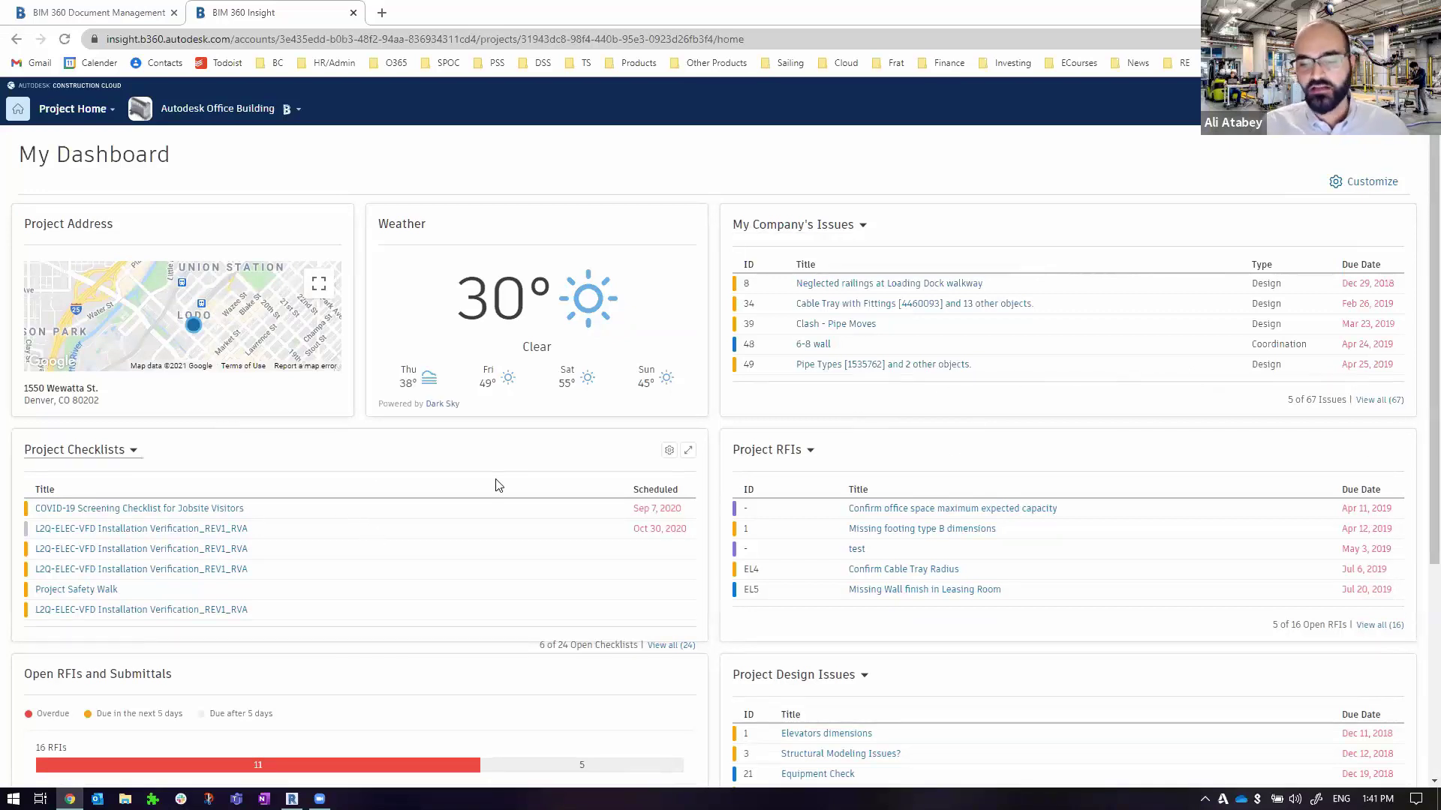
{"action": "scroll", "coordinate": [555, 466], "scroll_direction": "down", "scroll_amount": 4}
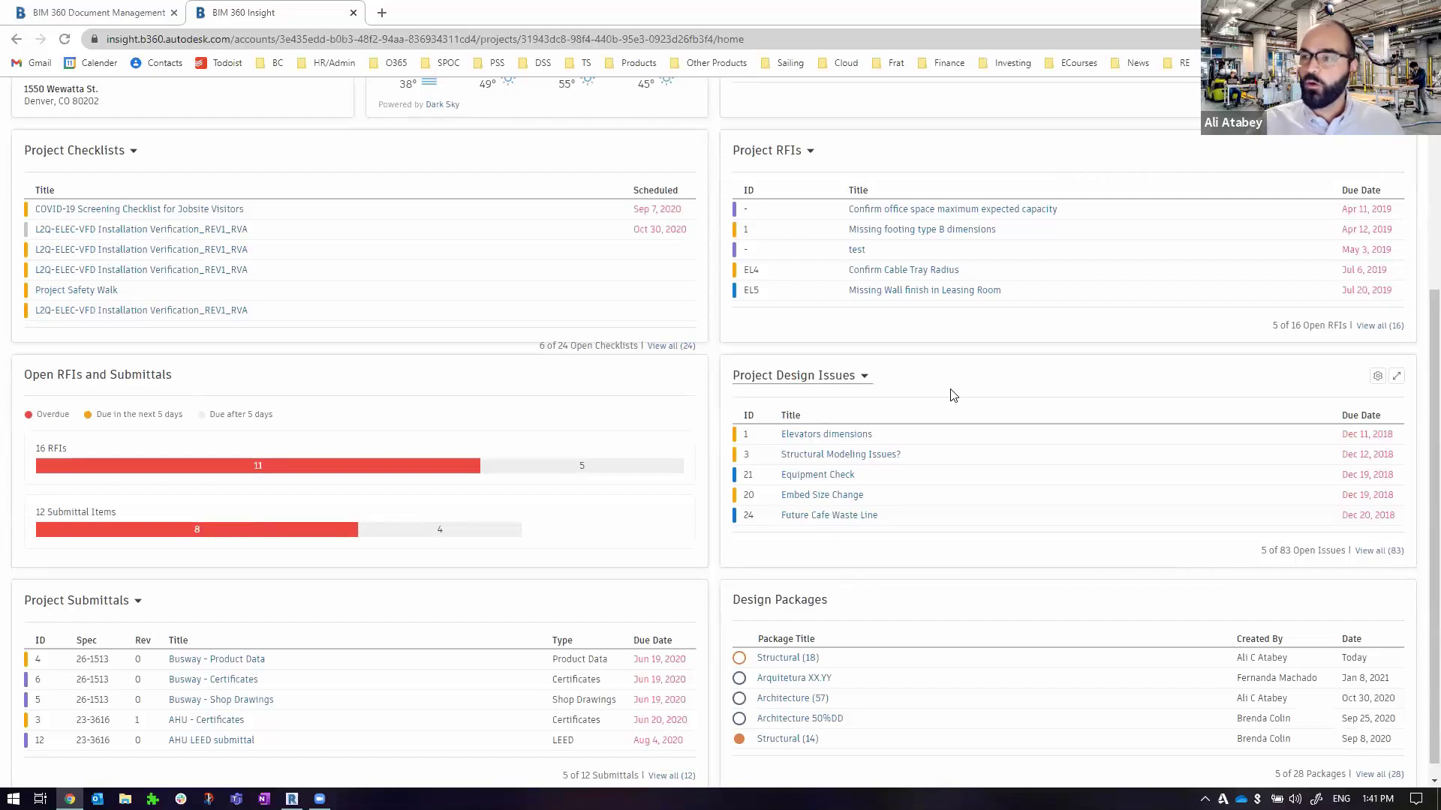
{"action": "left_click", "coordinate": [863, 376]}
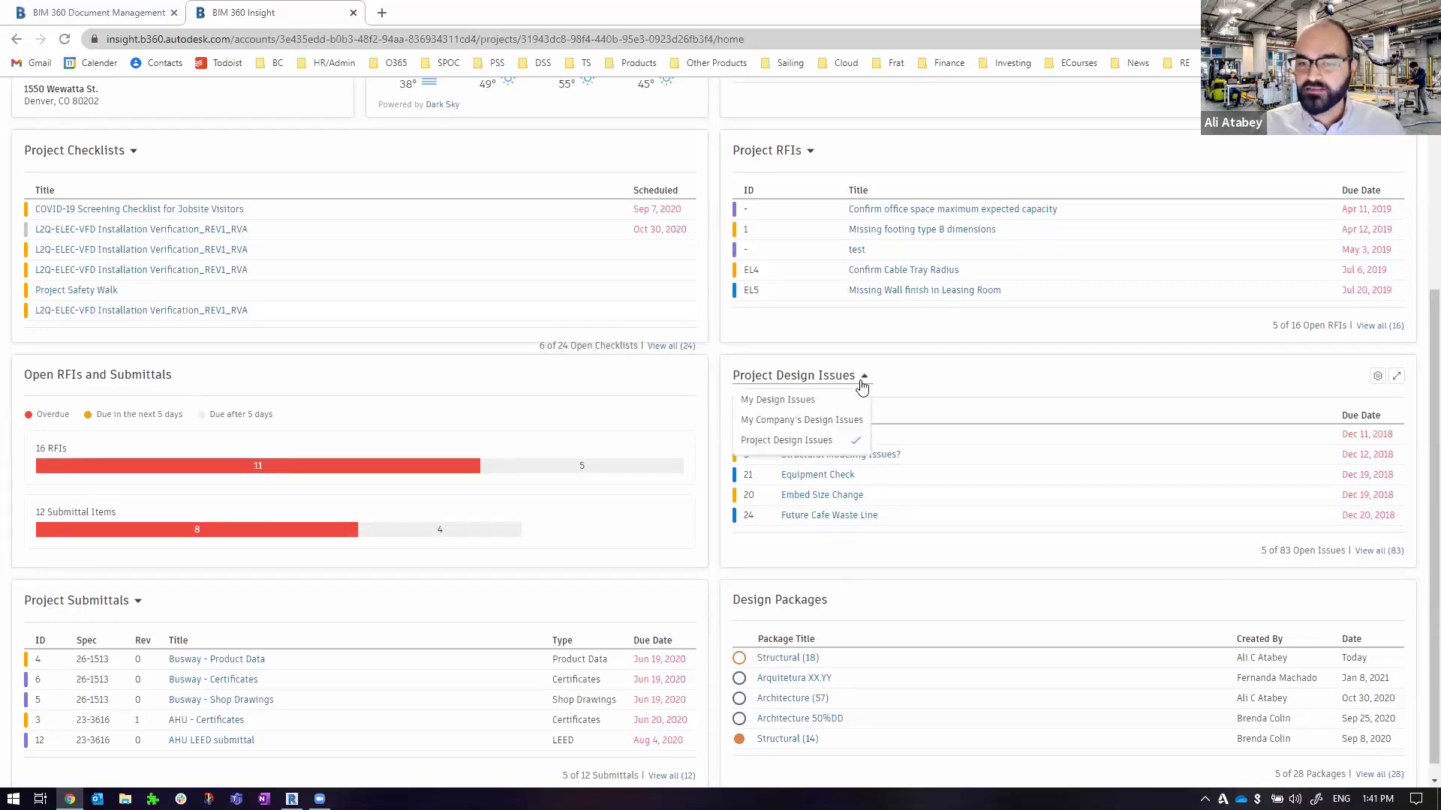
{"action": "left_click", "coordinate": [991, 385]}
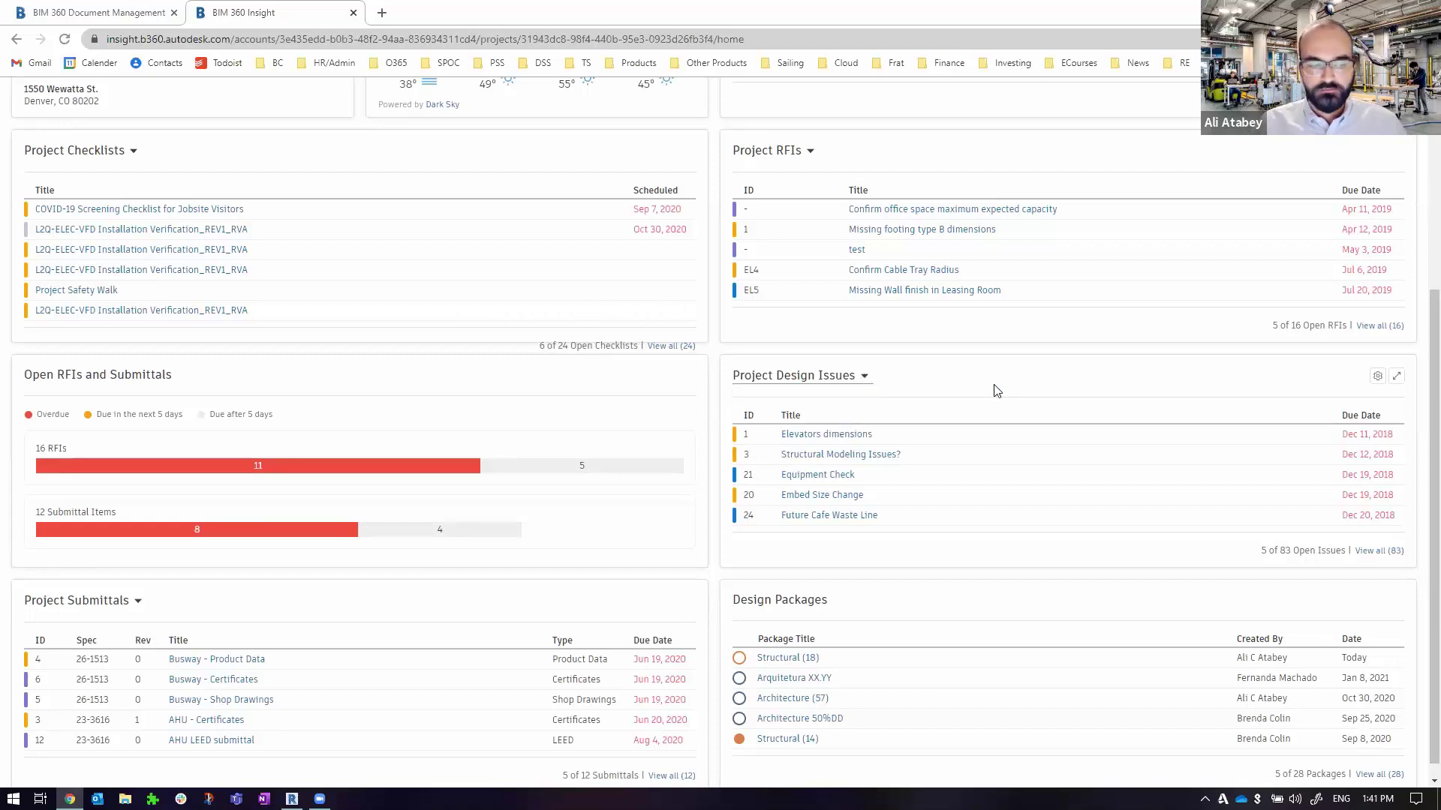
{"action": "scroll", "coordinate": [995, 391], "scroll_direction": "up", "scroll_amount": 4}
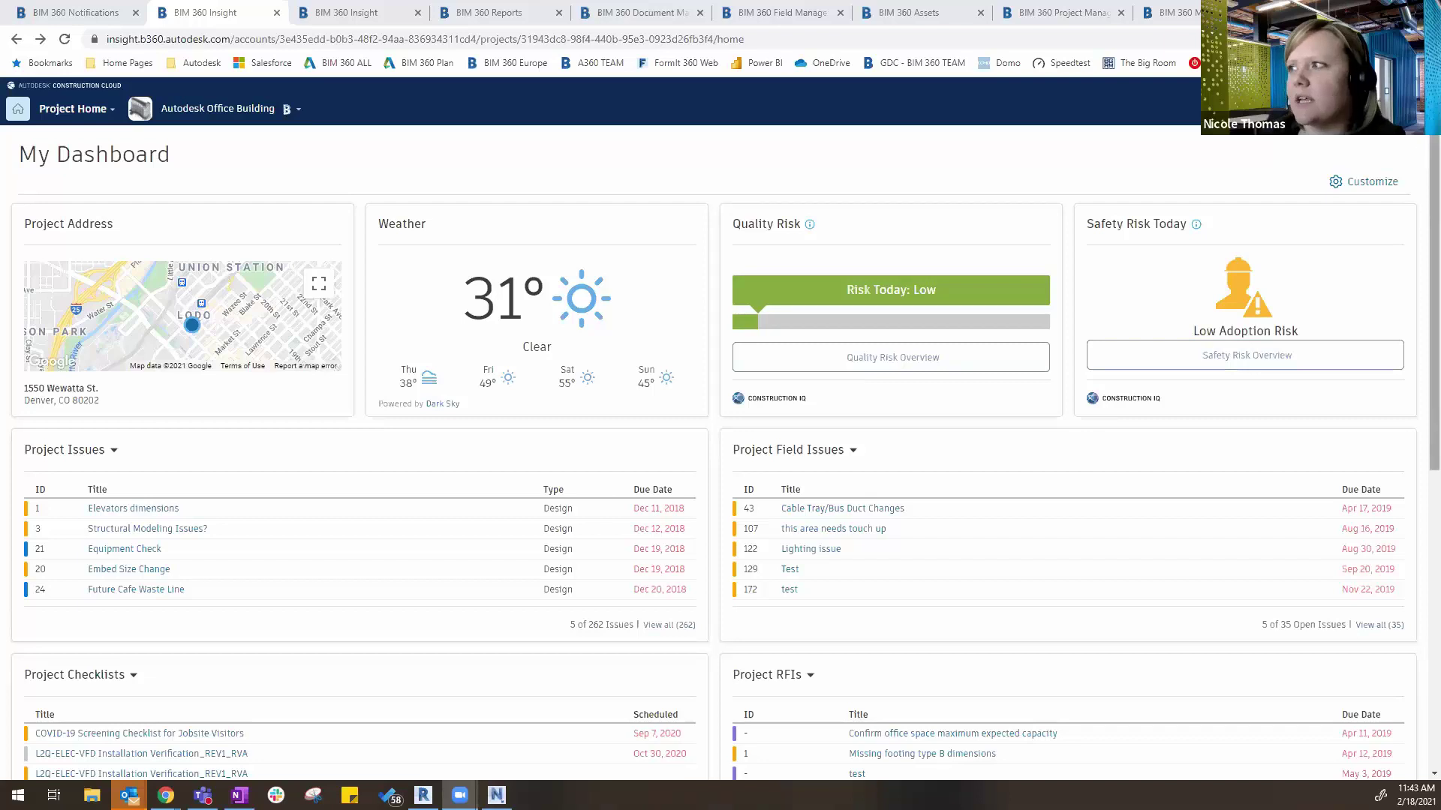
{"action": "left_click", "coordinate": [1410, 109]}
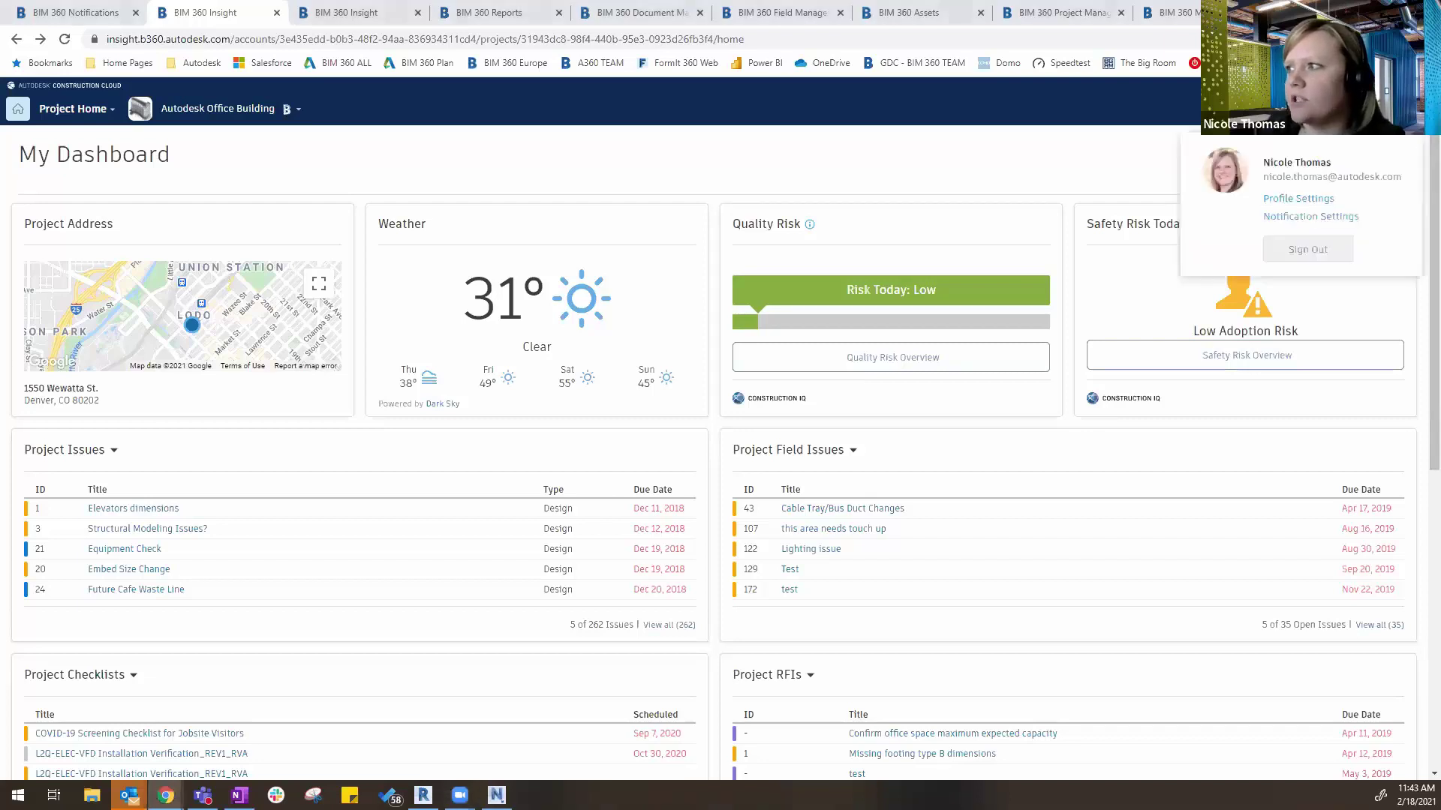
{"action": "left_click", "coordinate": [1314, 218]}
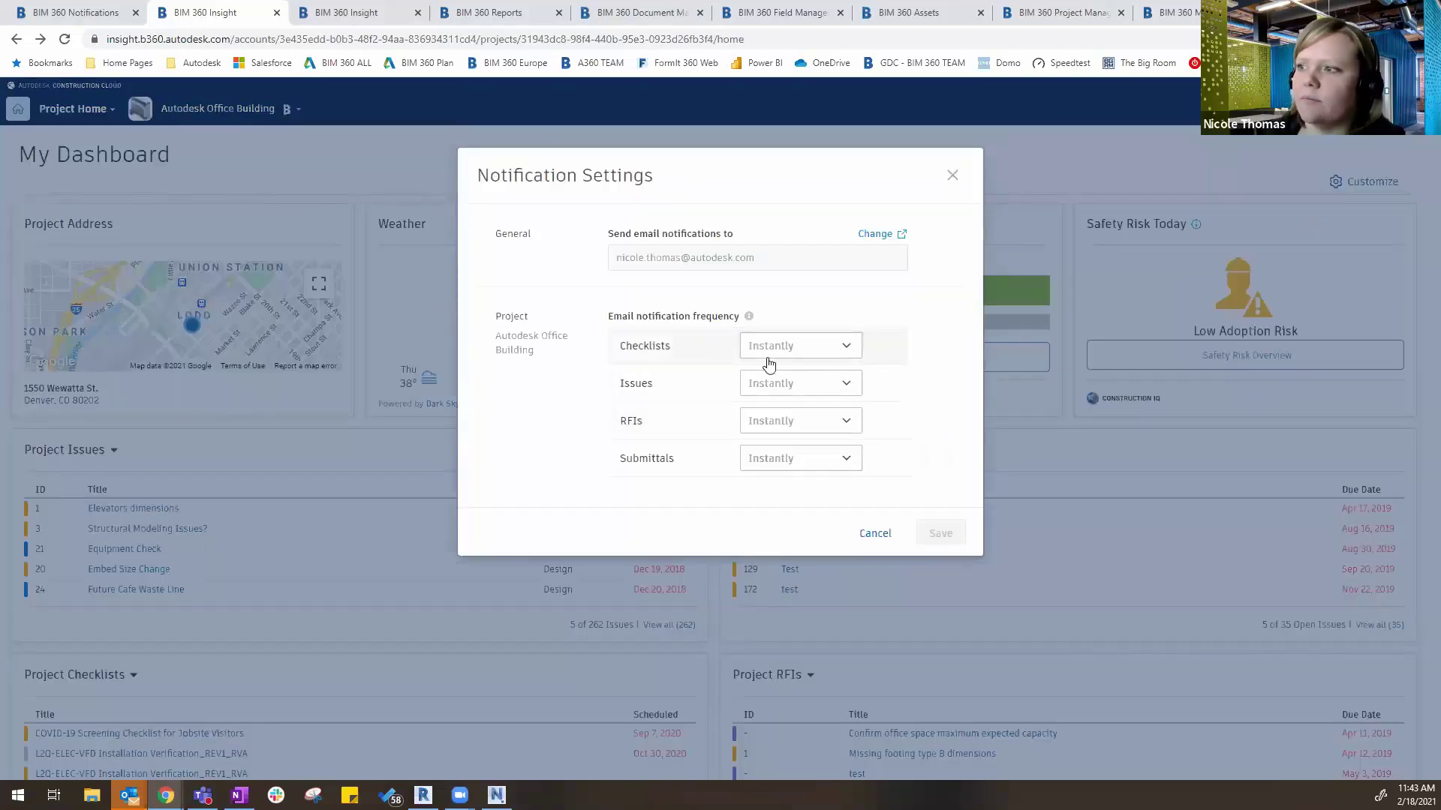
{"action": "left_click", "coordinate": [839, 352]}
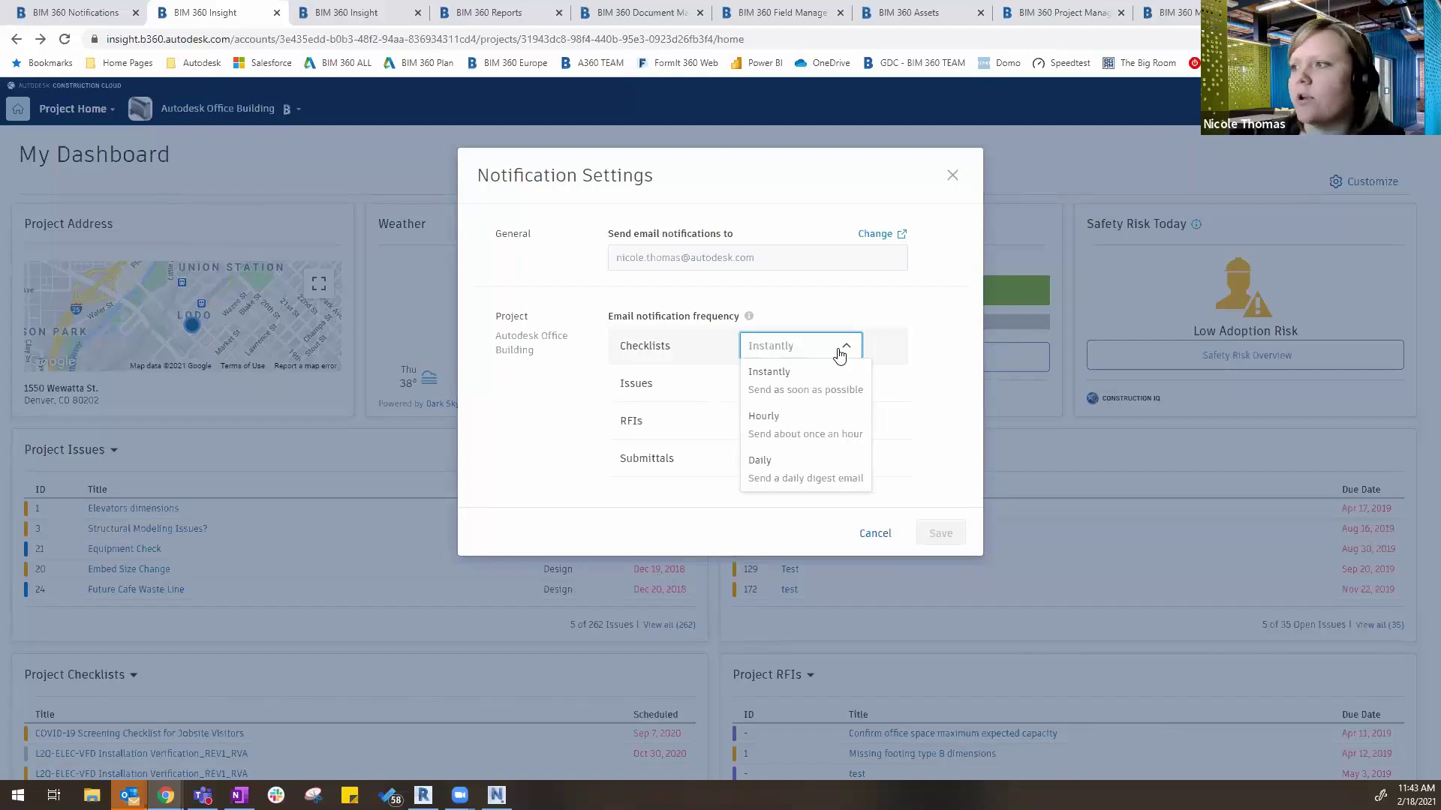
{"action": "left_click", "coordinate": [893, 338]}
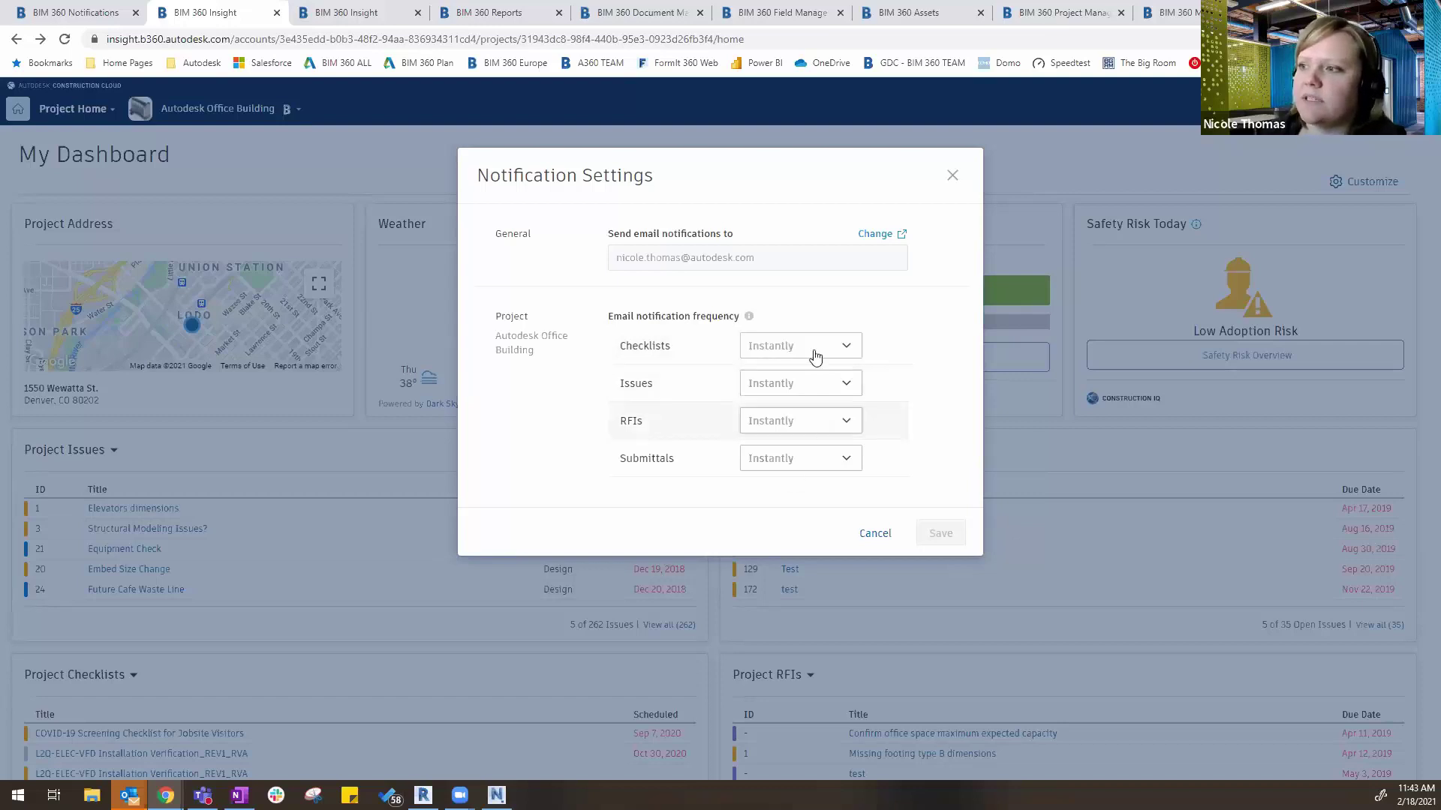
{"action": "left_click", "coordinate": [836, 389]}
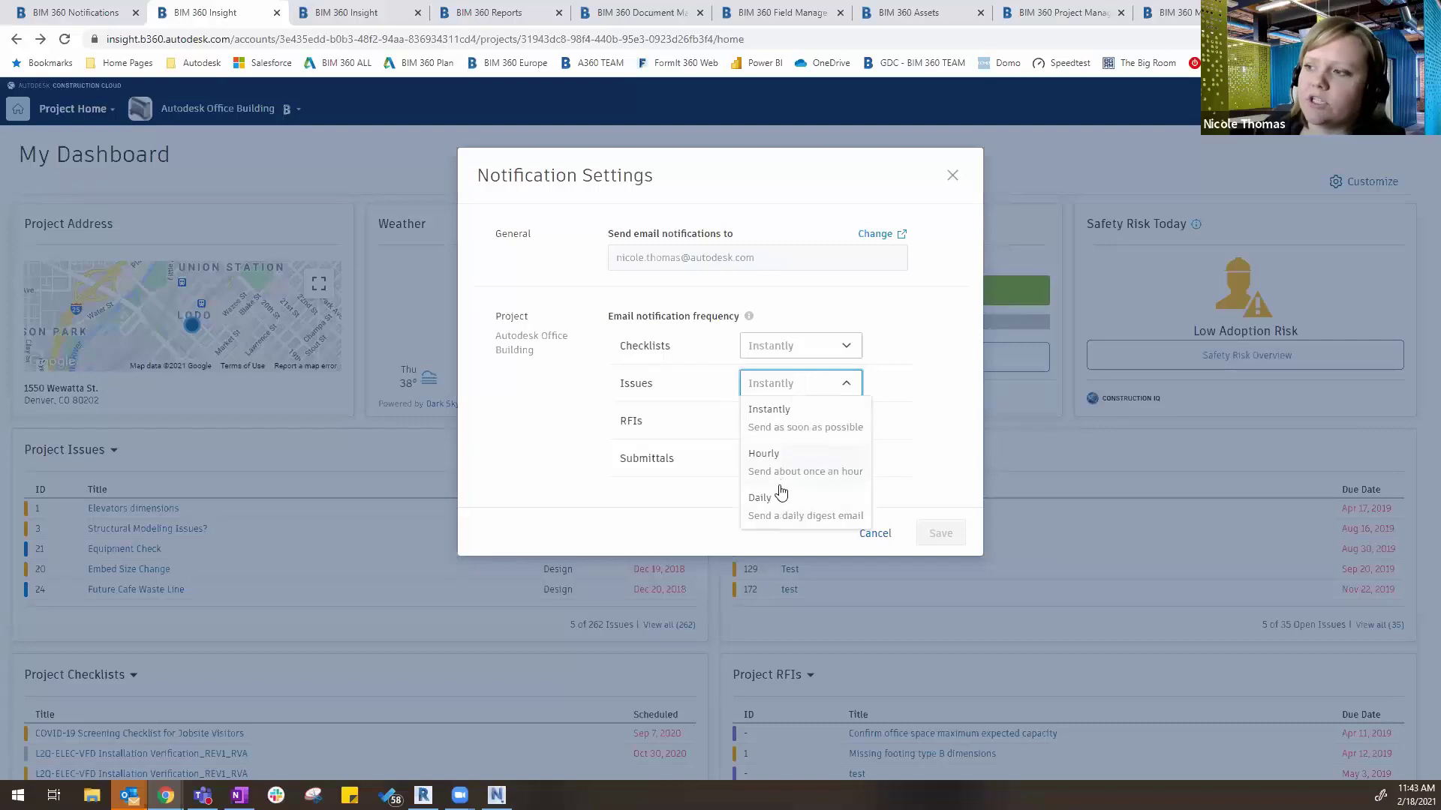
{"action": "left_click", "coordinate": [644, 526]}
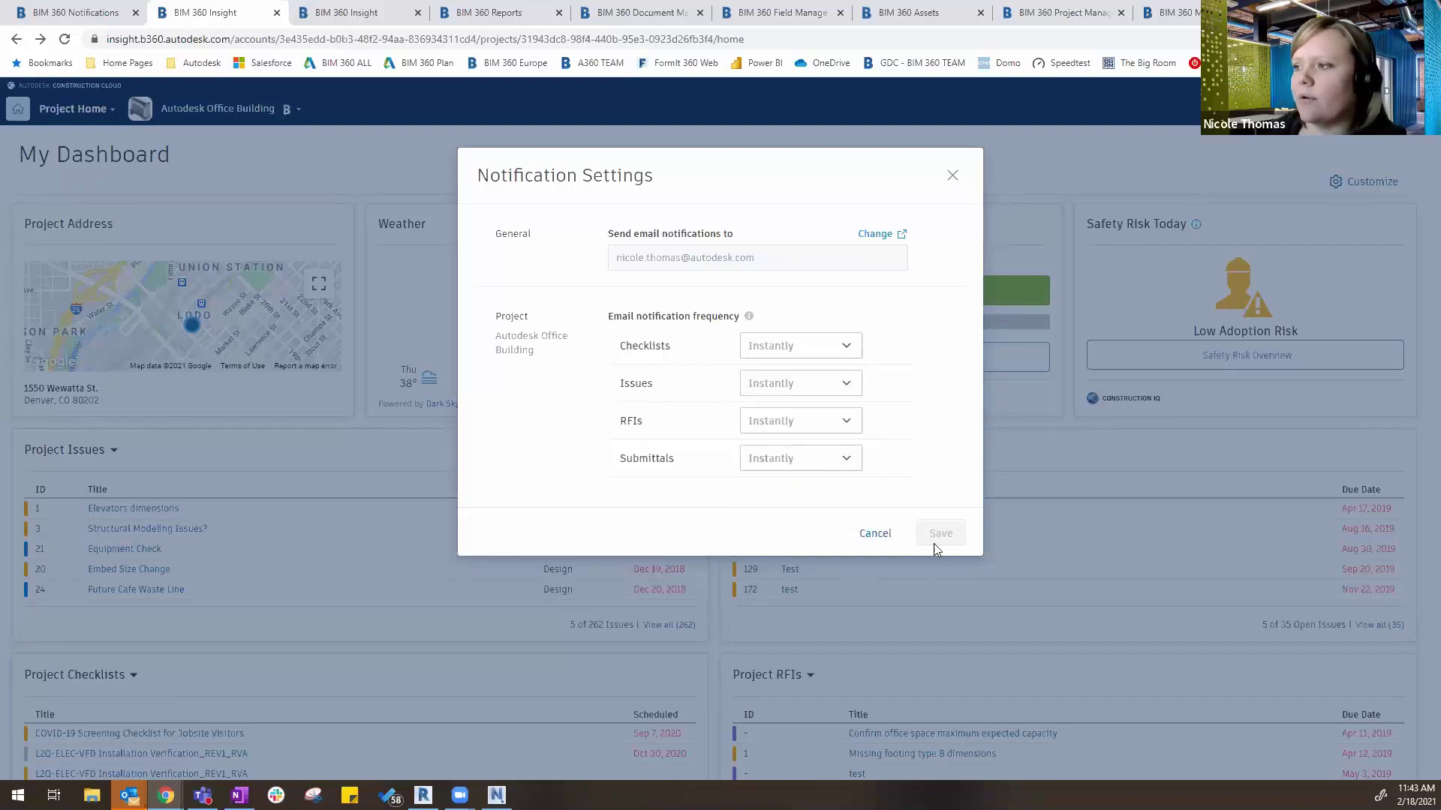
{"action": "left_click", "coordinate": [874, 534]}
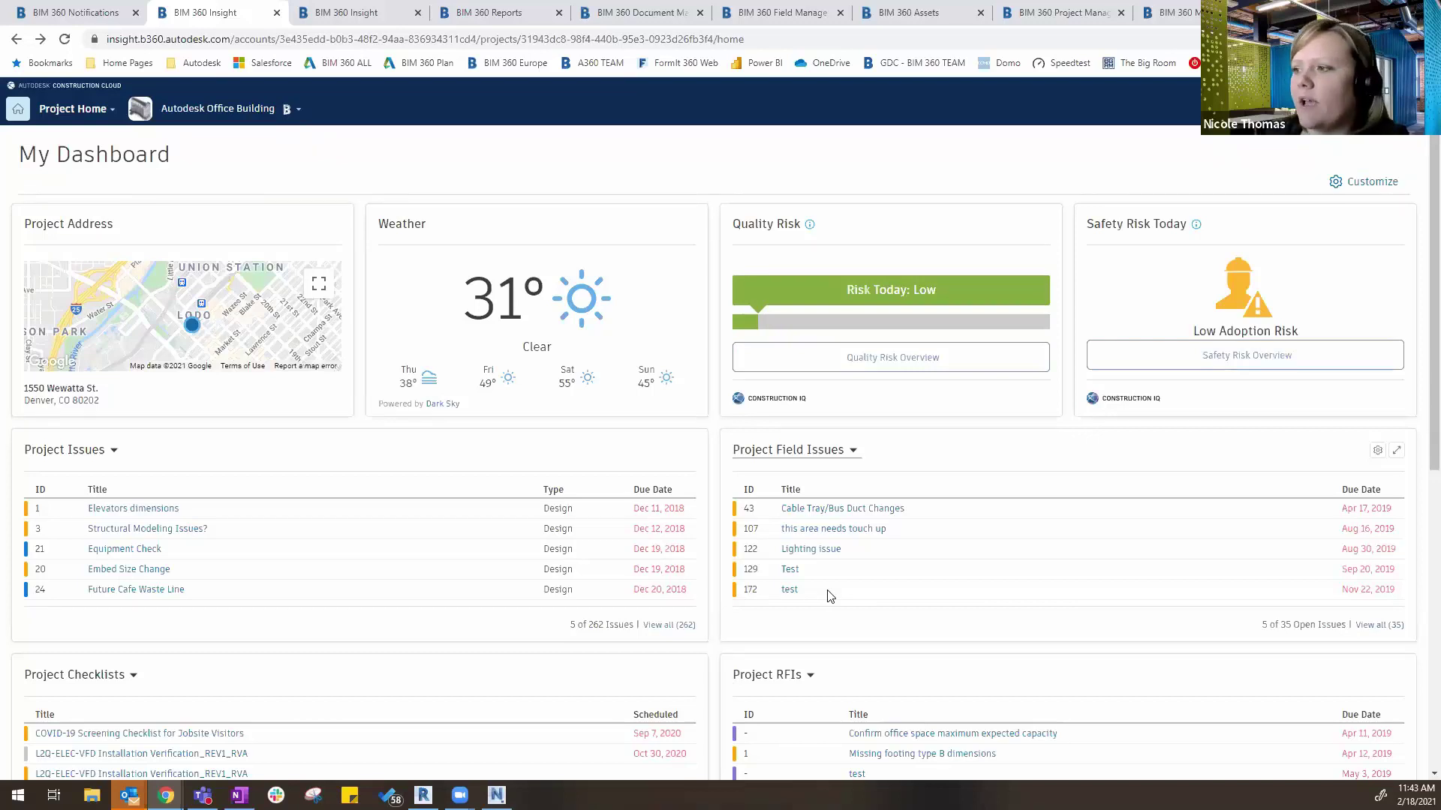
- Scroll through the Insight dashboard and bring up the Project Home module switcher
{"action": "scroll", "coordinate": [473, 617], "scroll_direction": "down", "scroll_amount": 3}
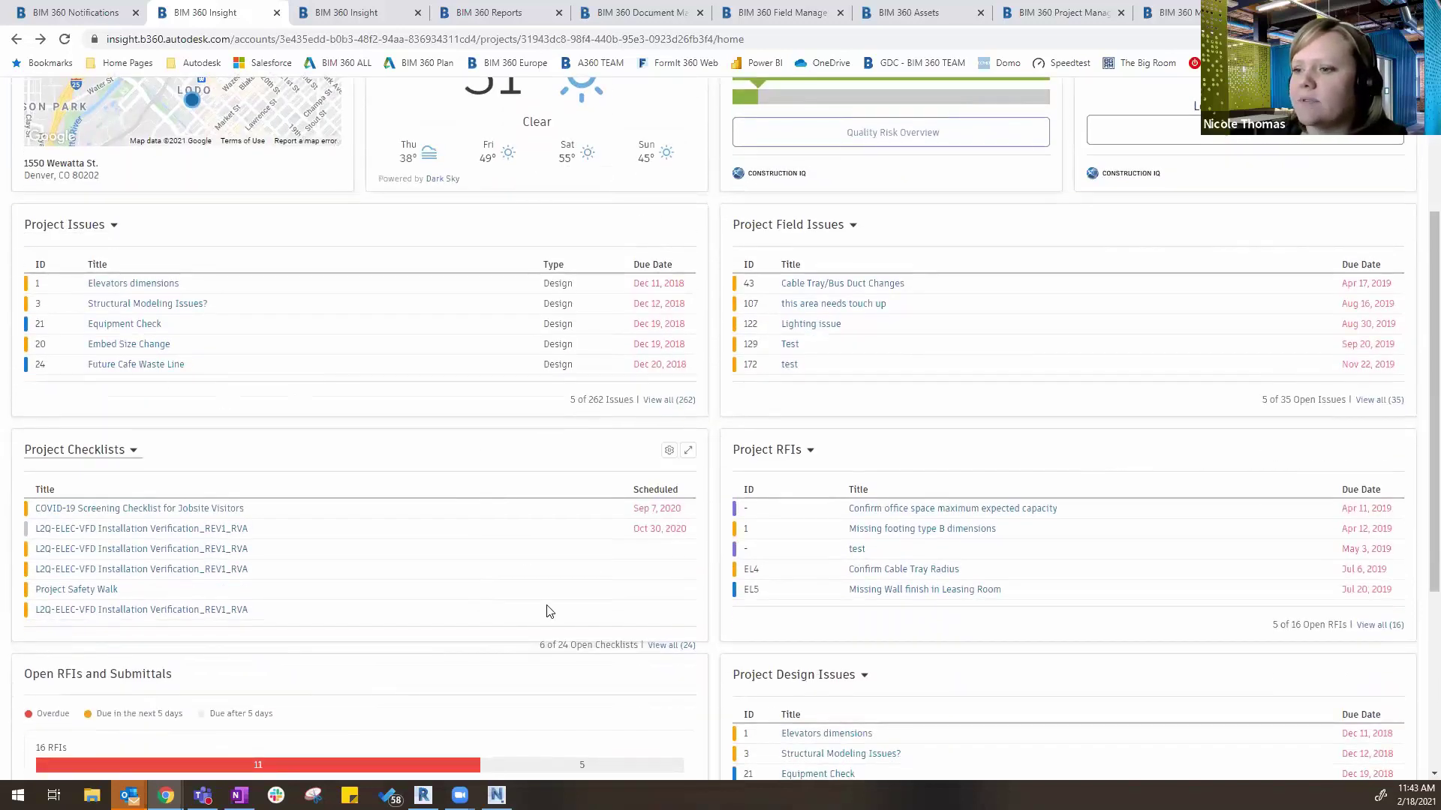
{"action": "scroll", "coordinate": [547, 610], "scroll_direction": "down", "scroll_amount": 3}
{"action": "scroll", "coordinate": [547, 611], "scroll_direction": "up", "scroll_amount": 7}
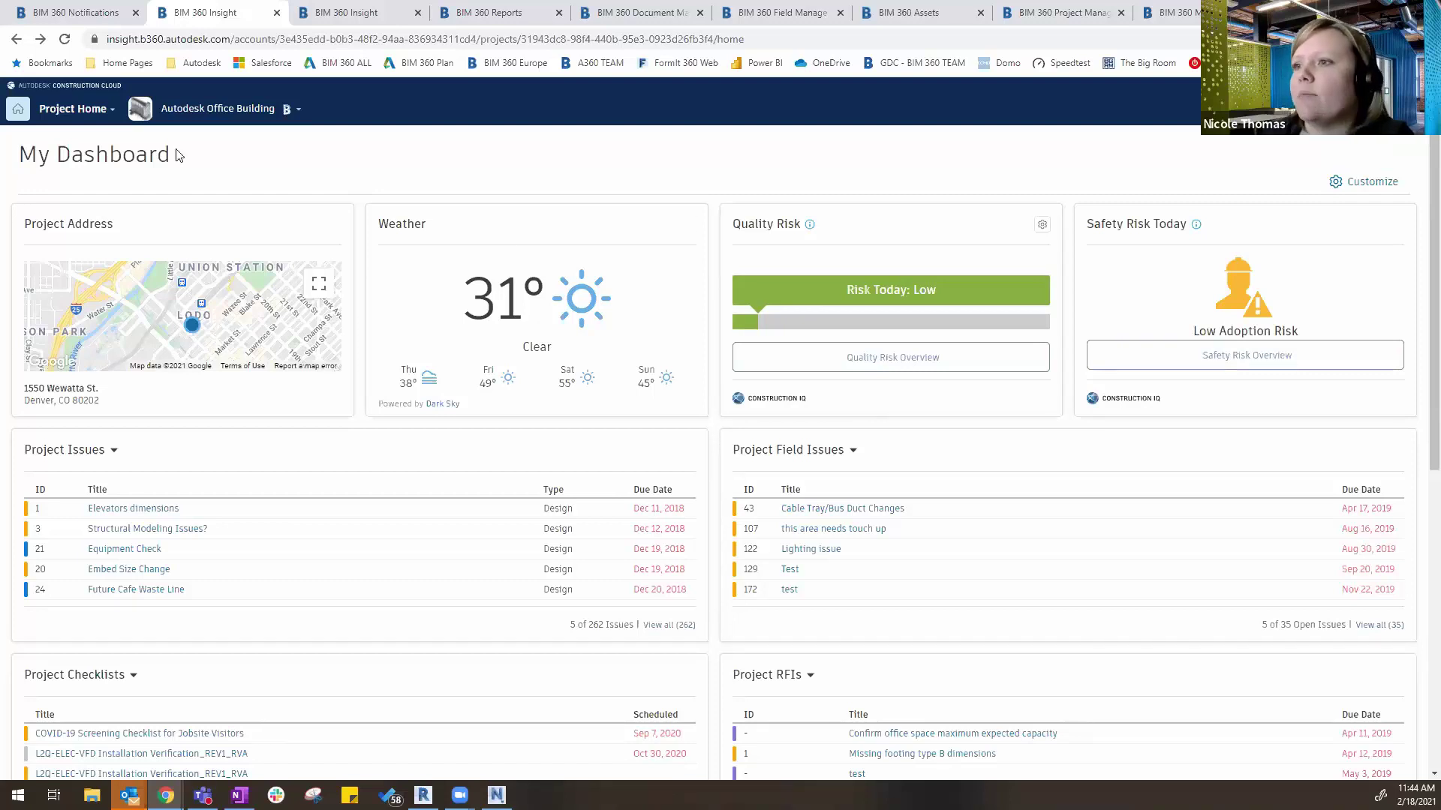
{"action": "left_click", "coordinate": [66, 115]}
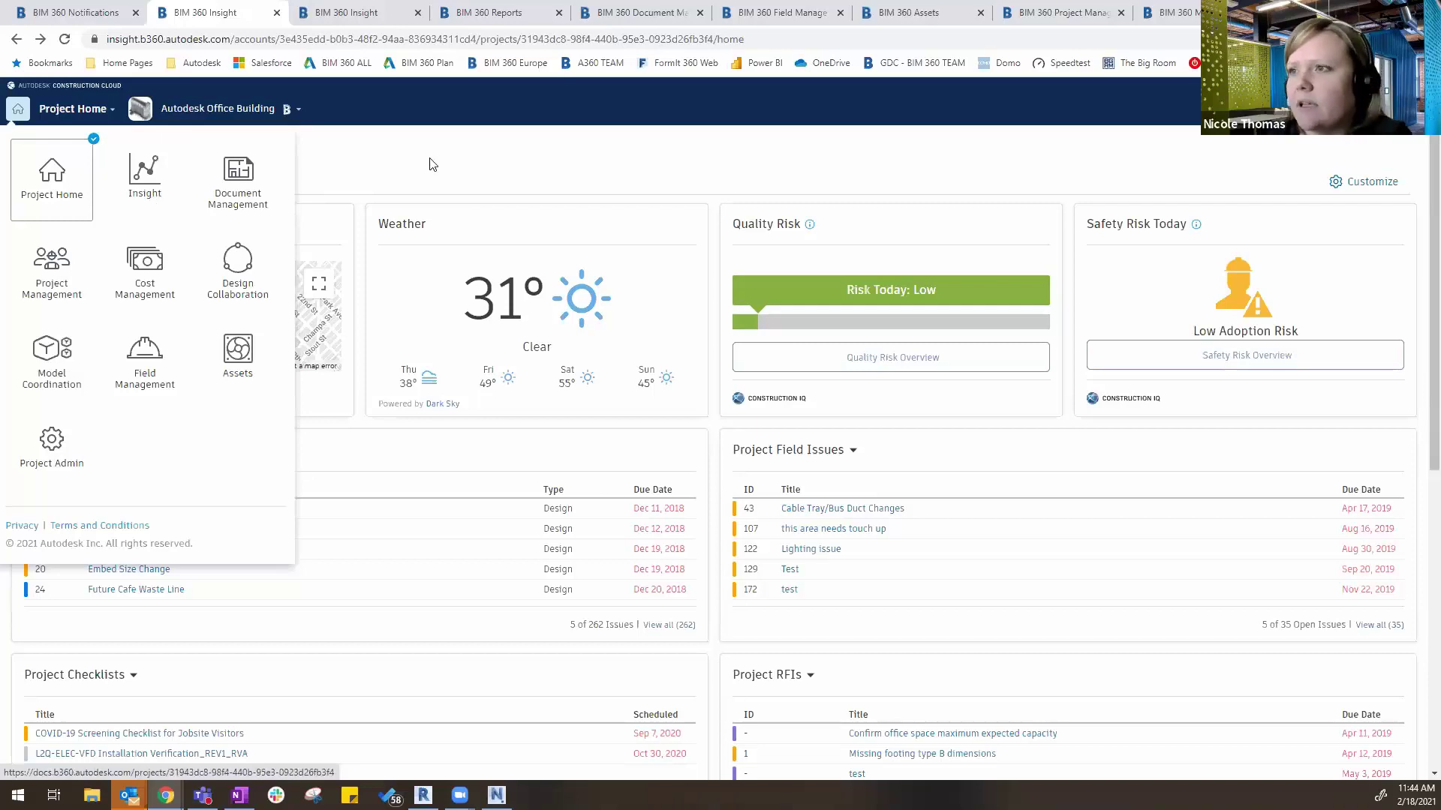
- Open the Insight Risk dashboard and drill into the Documentation Incomplete design issues
{"action": "left_click", "coordinate": [145, 197]}
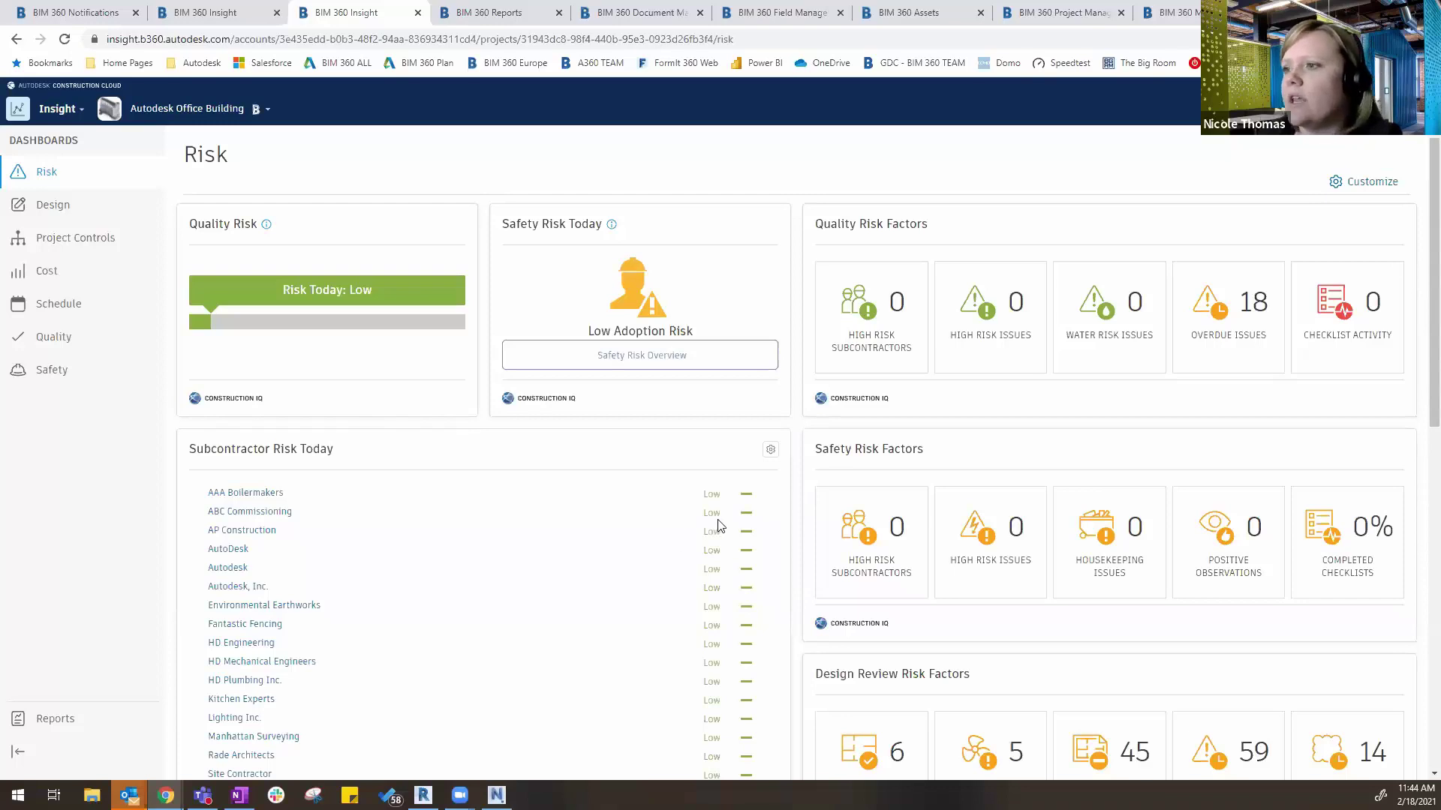
{"action": "scroll", "coordinate": [515, 502], "scroll_direction": "down", "scroll_amount": 3}
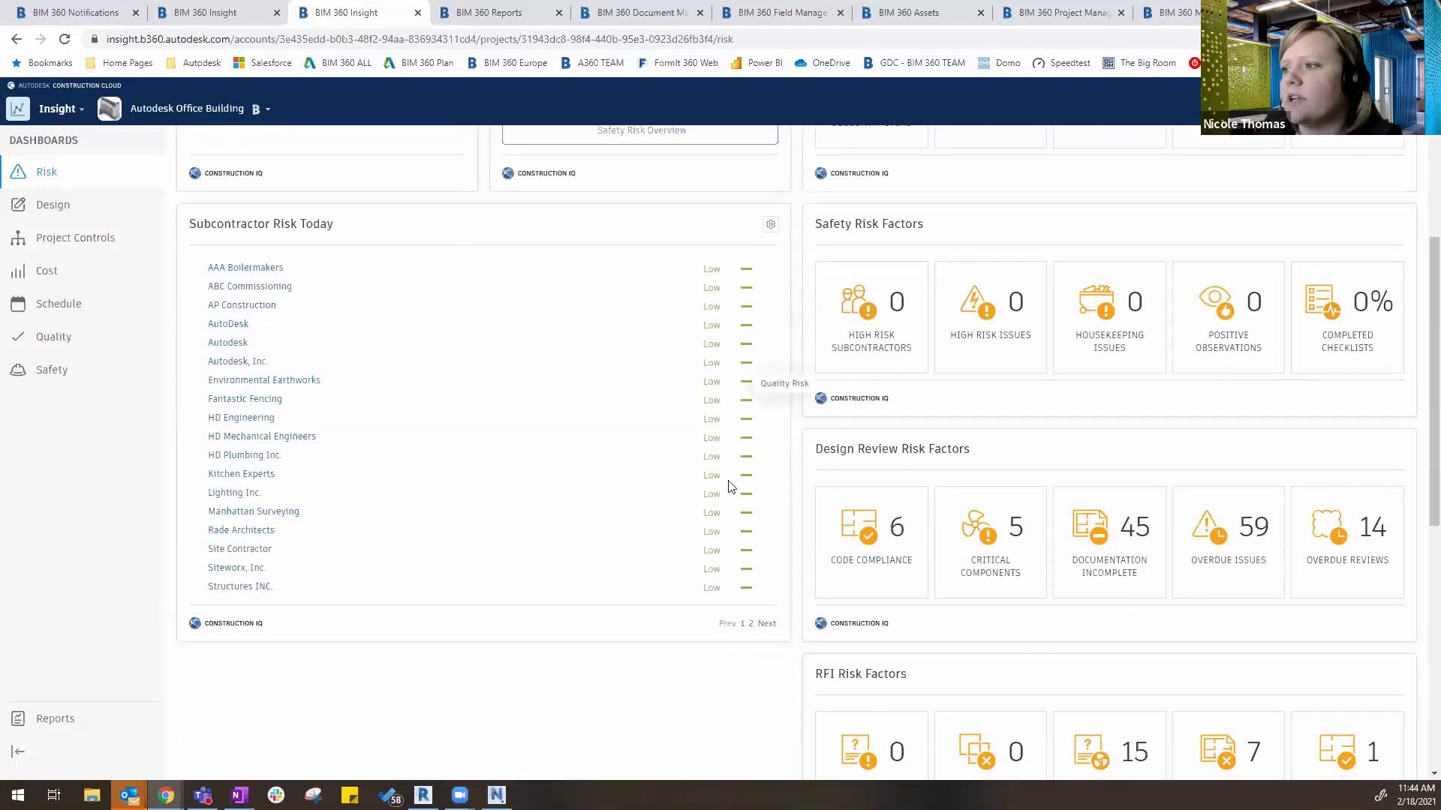
{"action": "scroll", "coordinate": [728, 488], "scroll_direction": "up", "scroll_amount": 3}
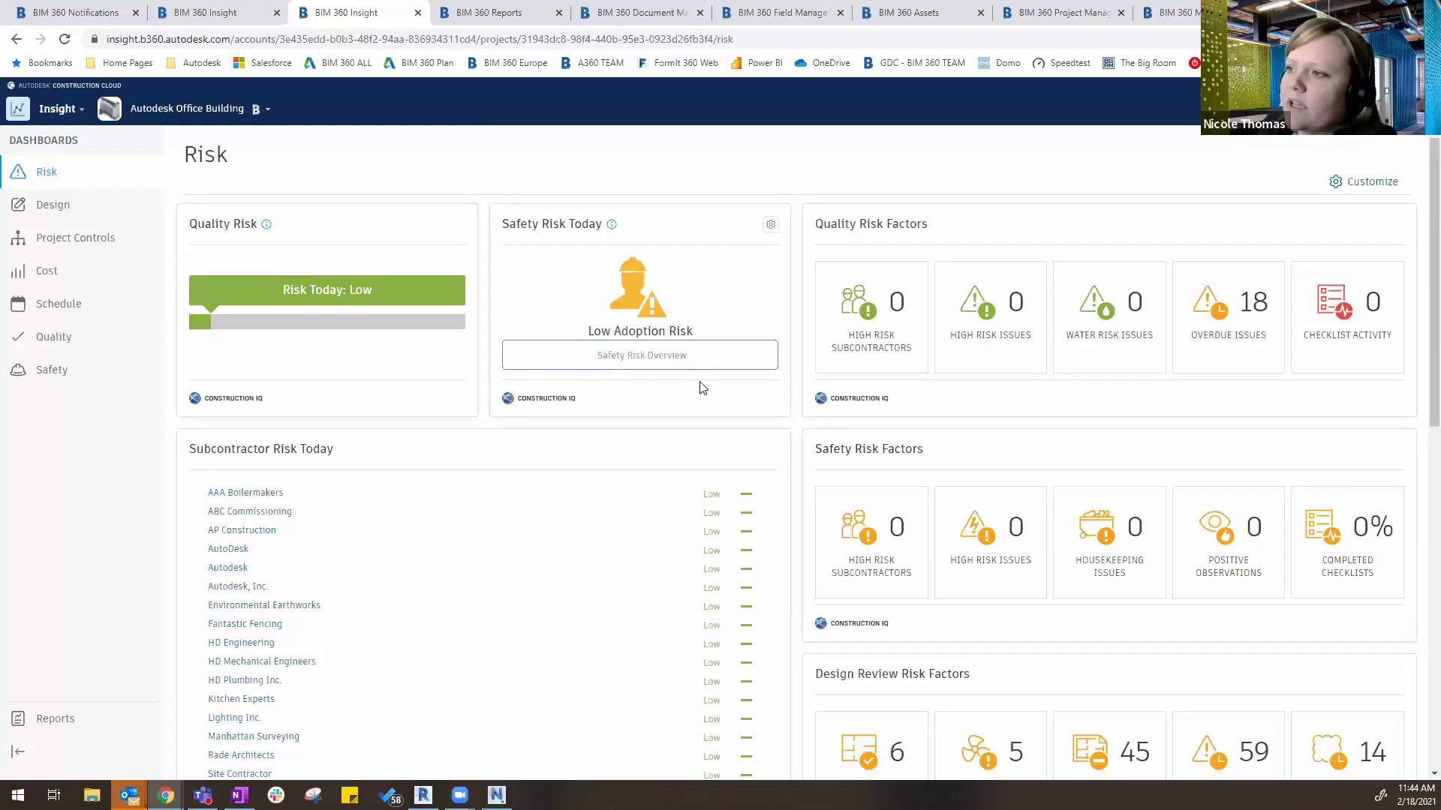
{"action": "scroll", "coordinate": [651, 363], "scroll_direction": "down", "scroll_amount": 3}
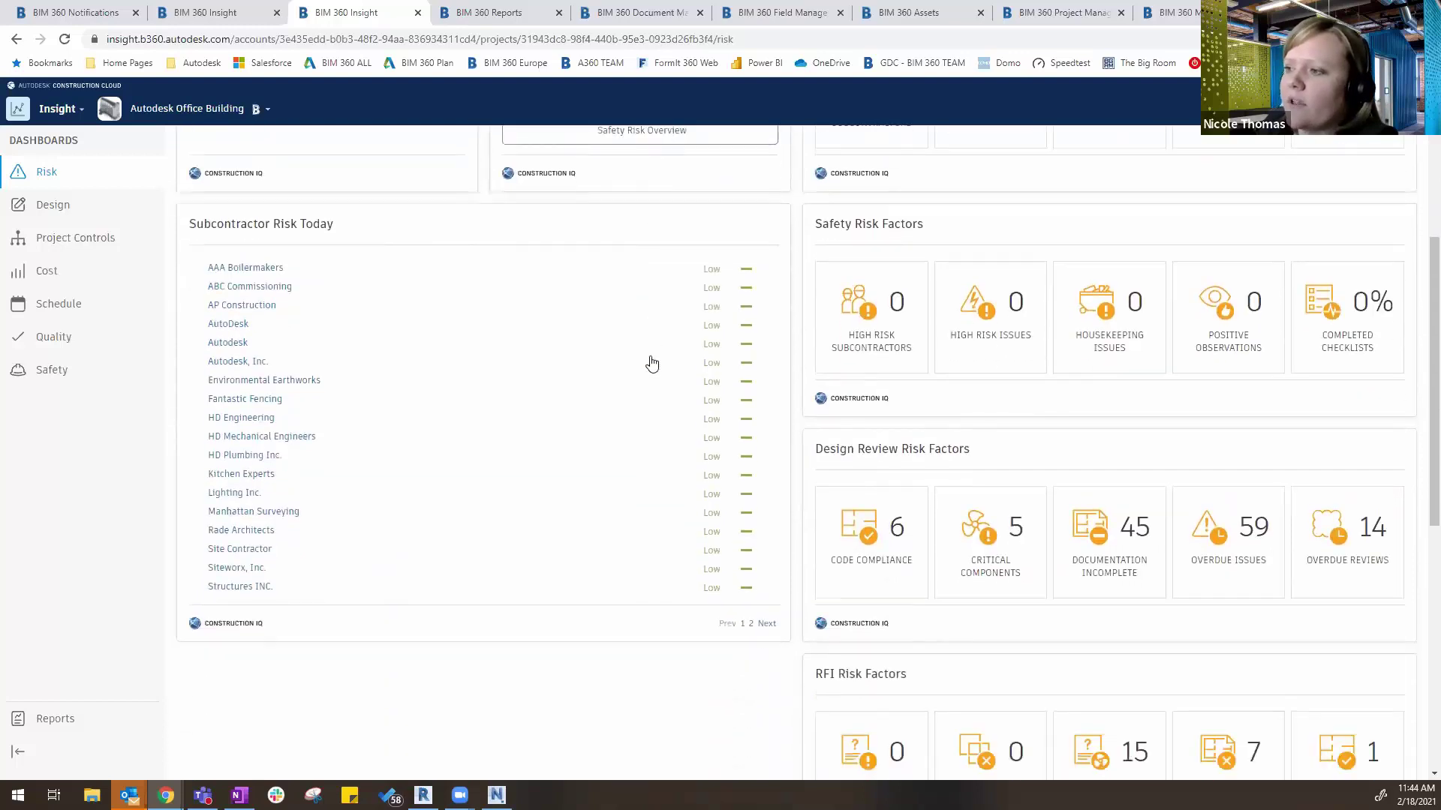
{"action": "left_click", "coordinate": [1120, 582]}
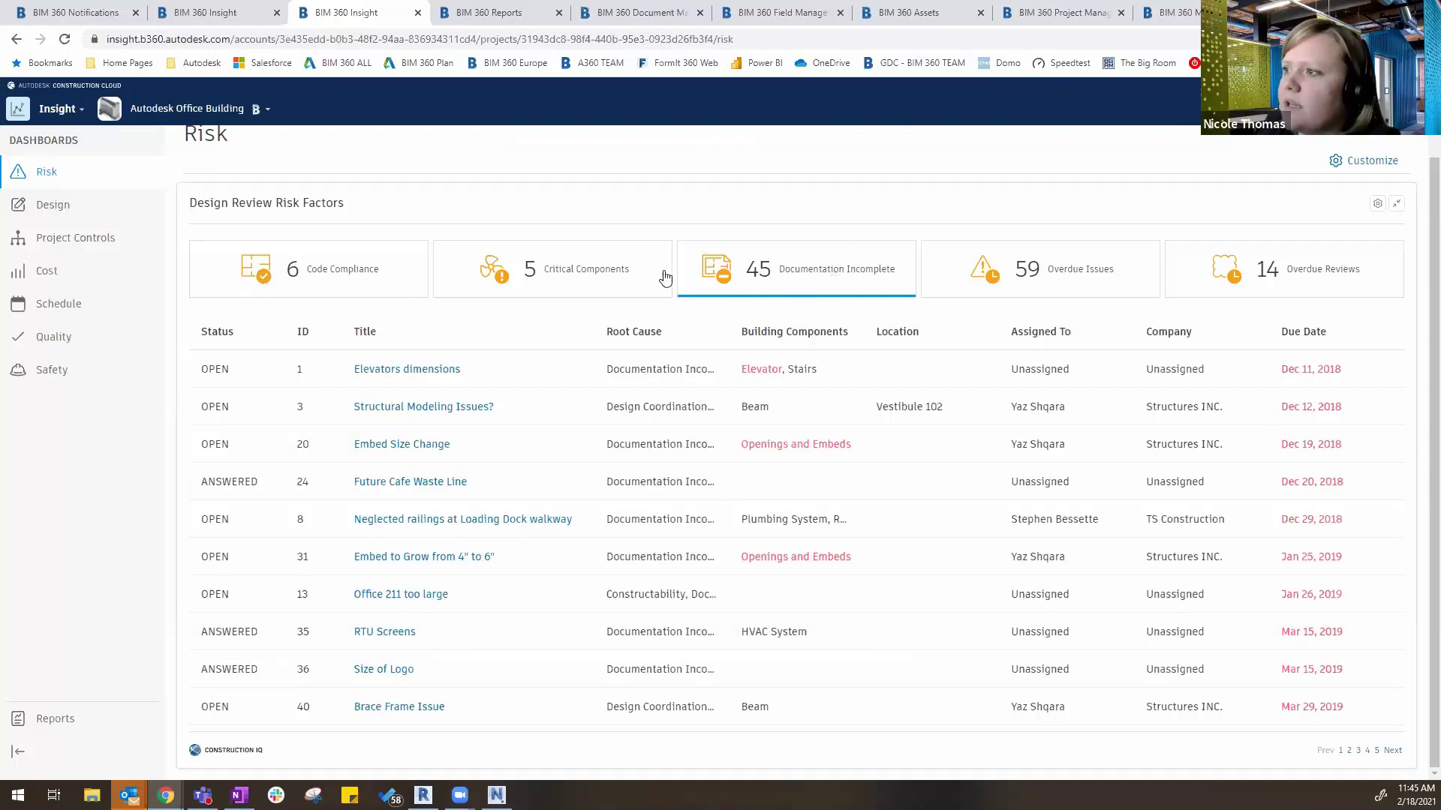
- Try the Critical Components filter, return, and inspect Issue #1, Elevators dimensions
{"action": "left_click", "coordinate": [615, 274]}
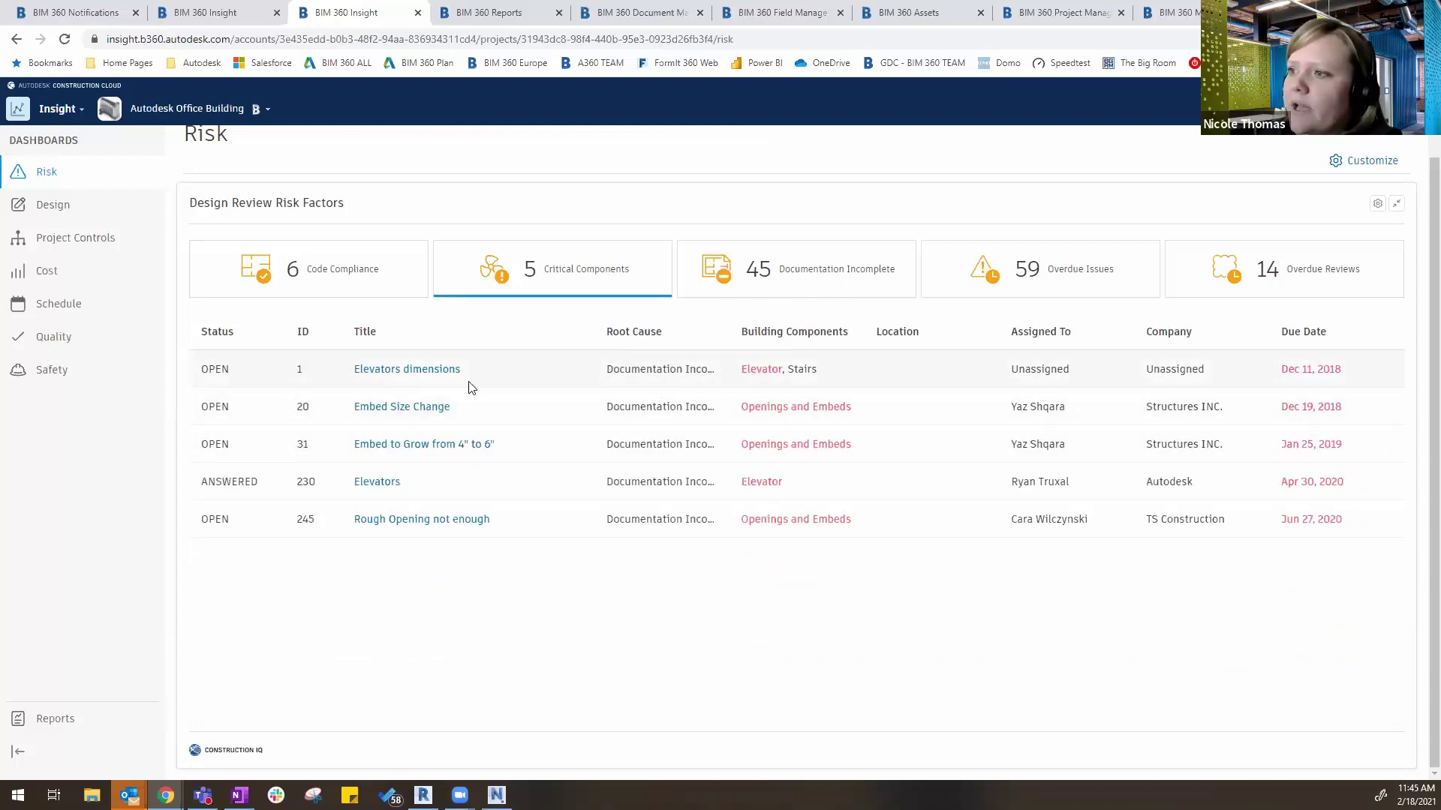
{"action": "left_click", "coordinate": [797, 285]}
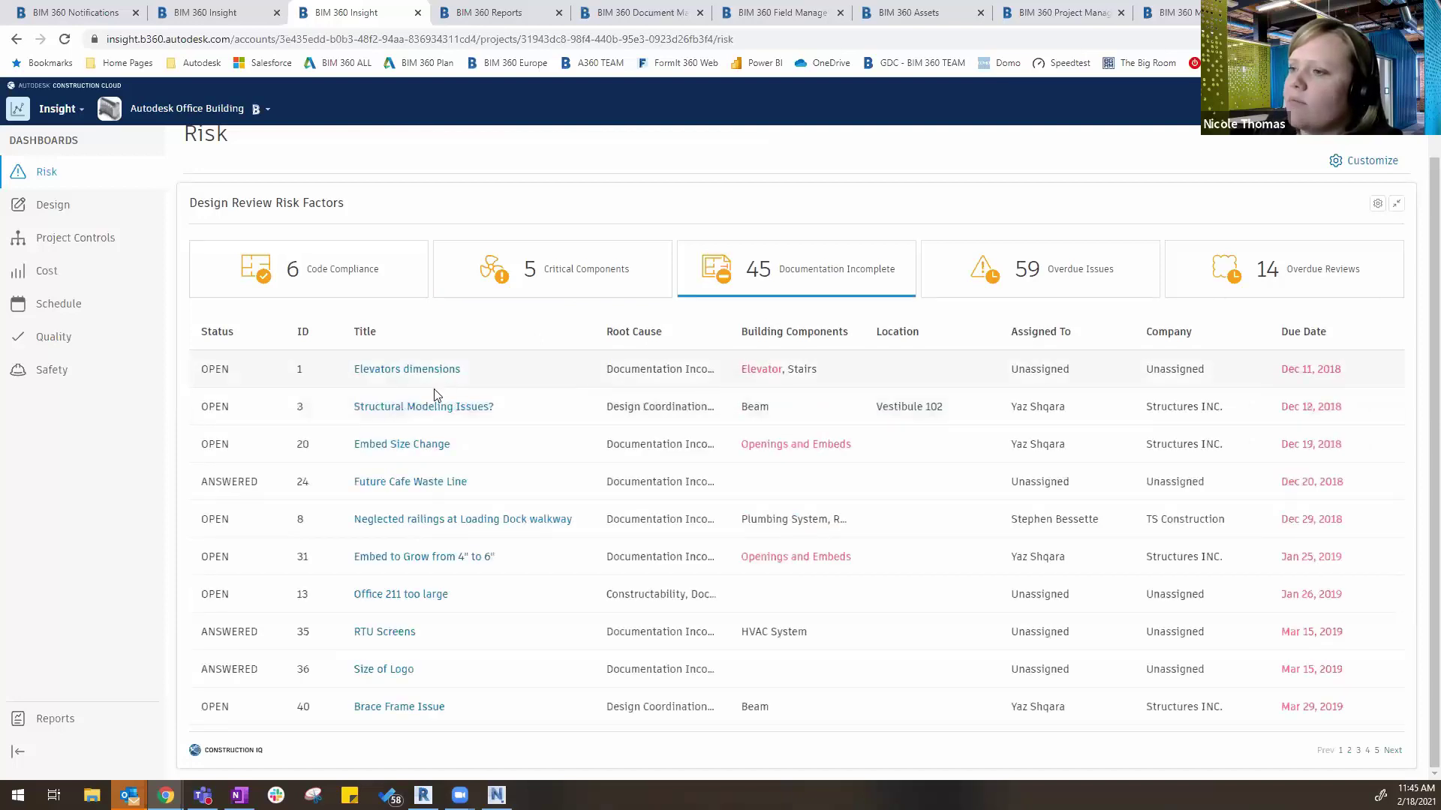
{"action": "left_click", "coordinate": [432, 370]}
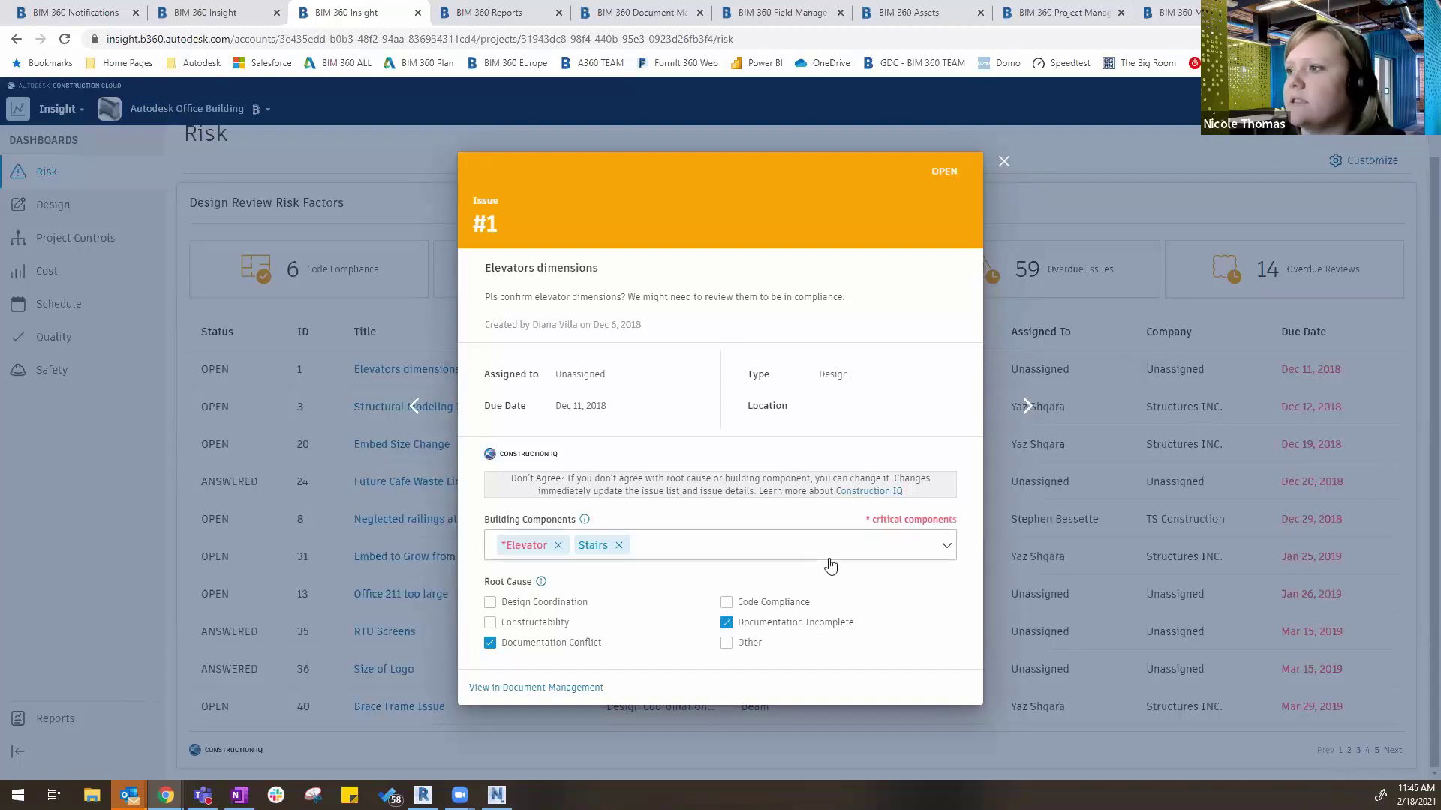
{"action": "left_click", "coordinate": [999, 177]}
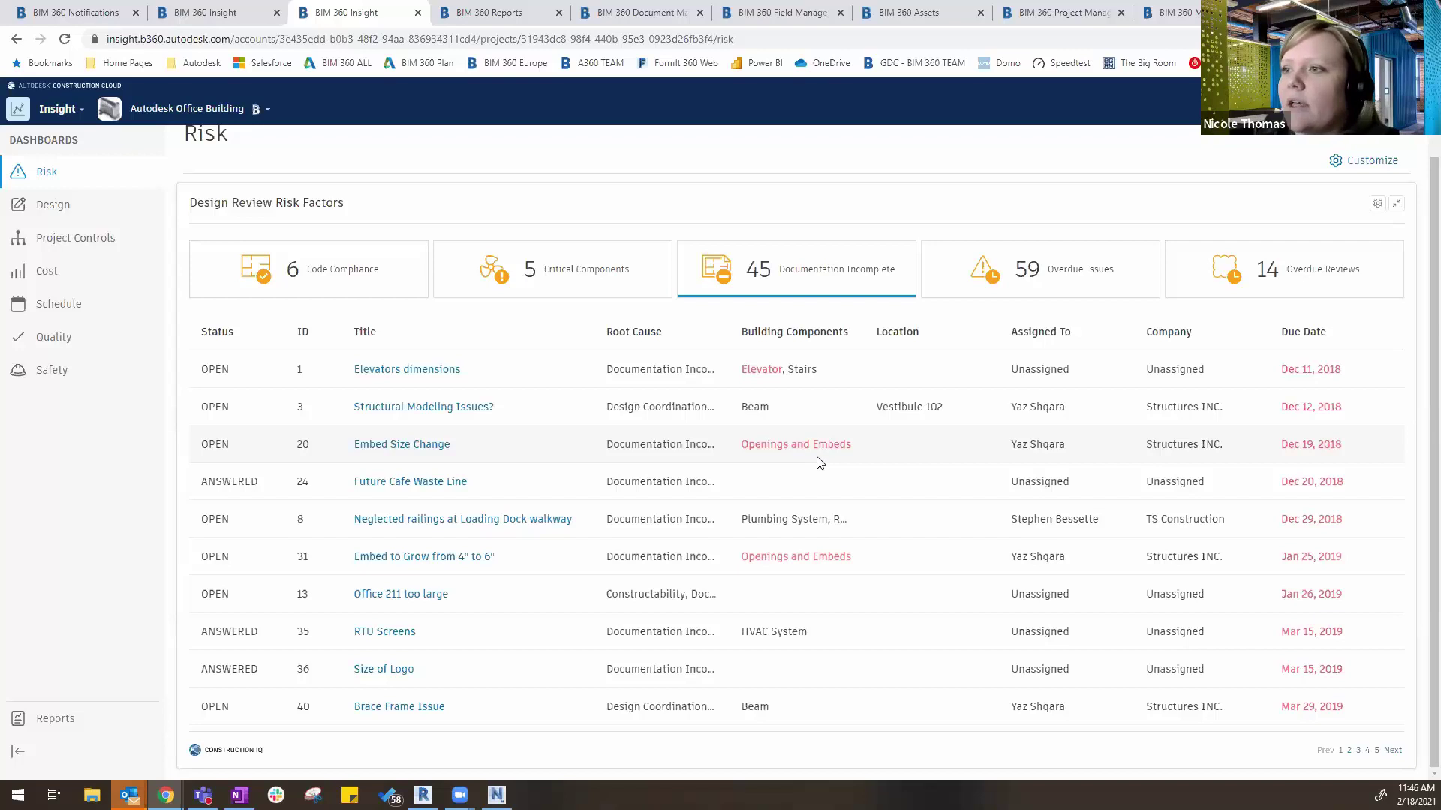
{"action": "scroll", "coordinate": [676, 435], "scroll_direction": "up", "scroll_amount": 1}
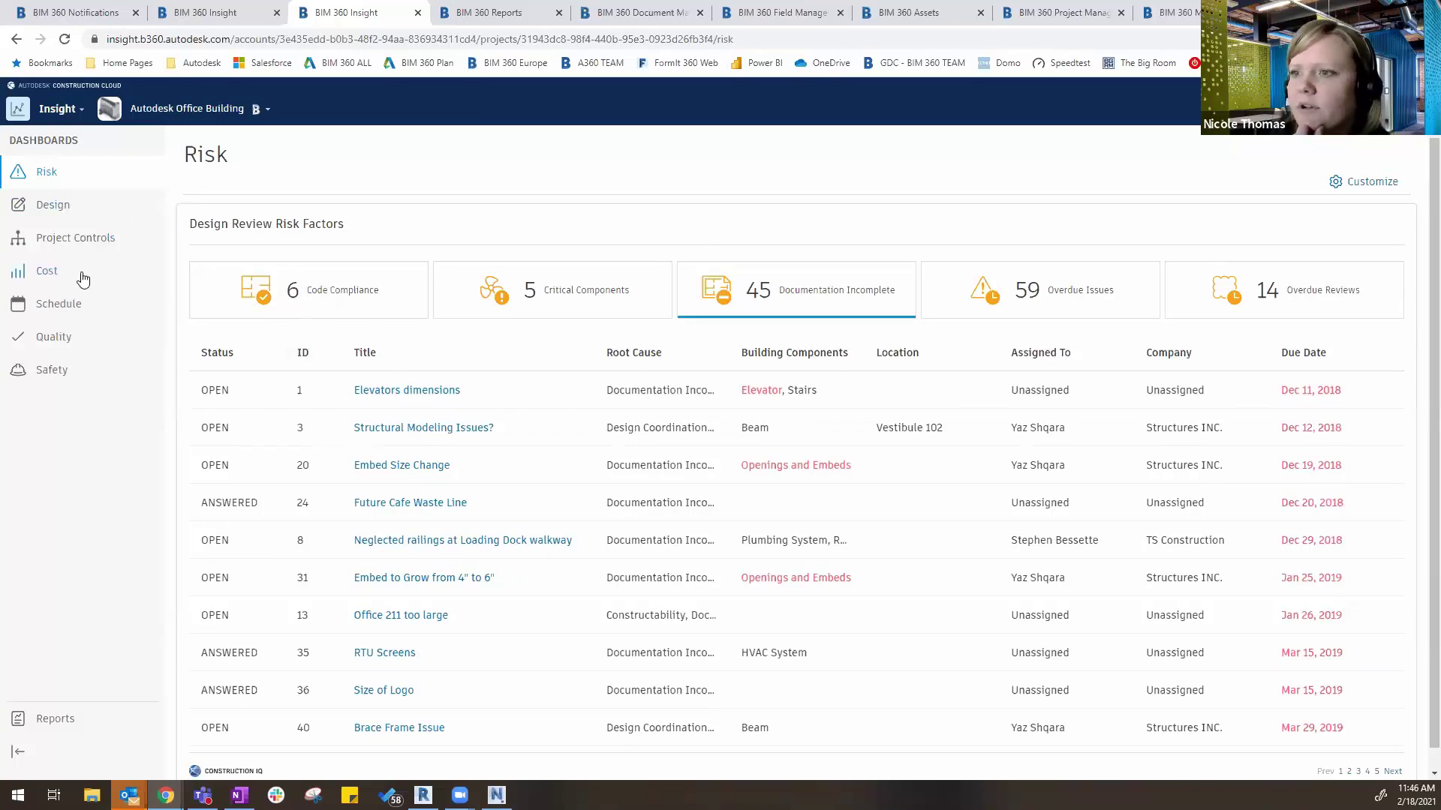
- Step through the Design, Schedule and Quality dashboards to reach the Safety dashboard
{"action": "left_click", "coordinate": [69, 210]}
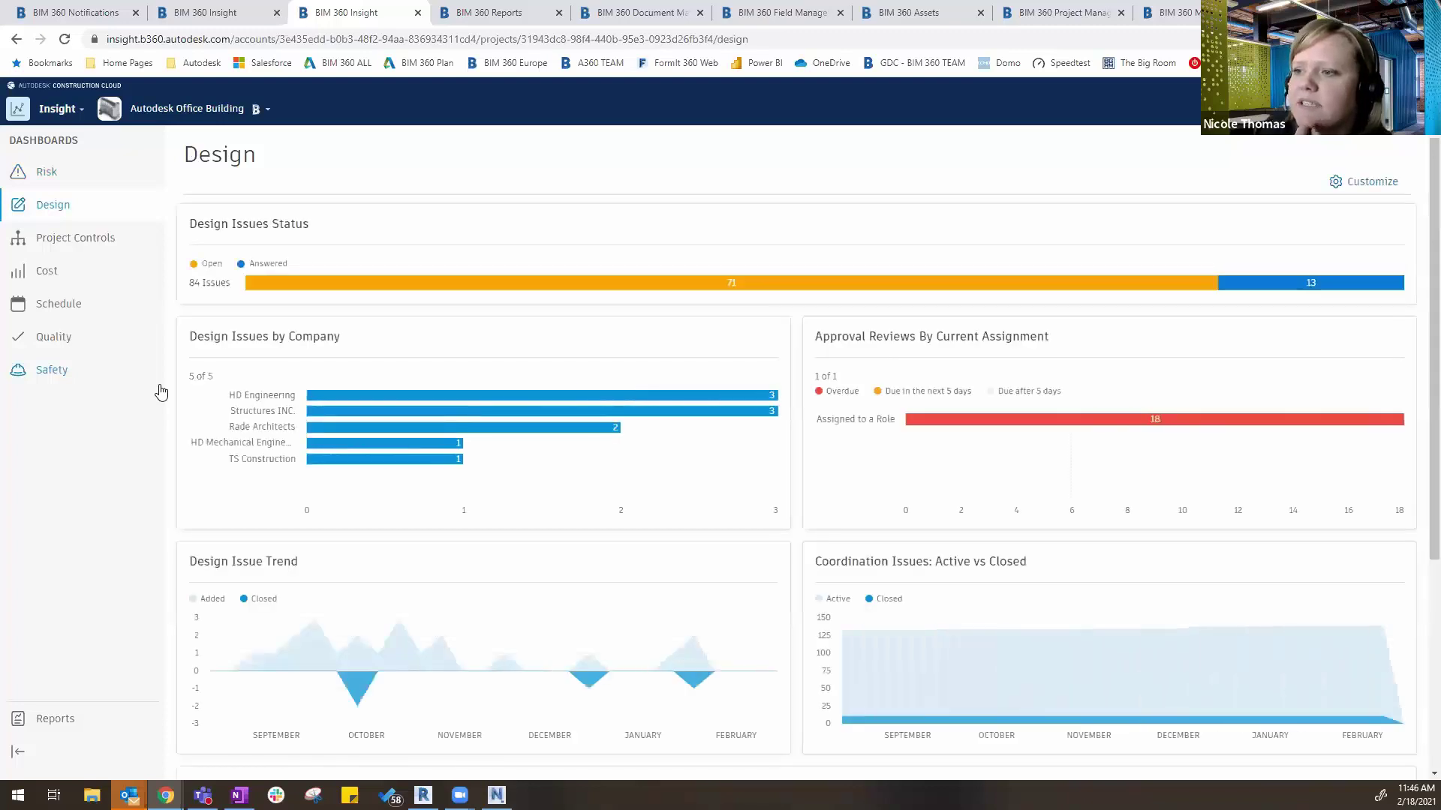
{"action": "left_click", "coordinate": [66, 308]}
{"action": "left_click", "coordinate": [59, 337]}
{"action": "left_click", "coordinate": [60, 372]}
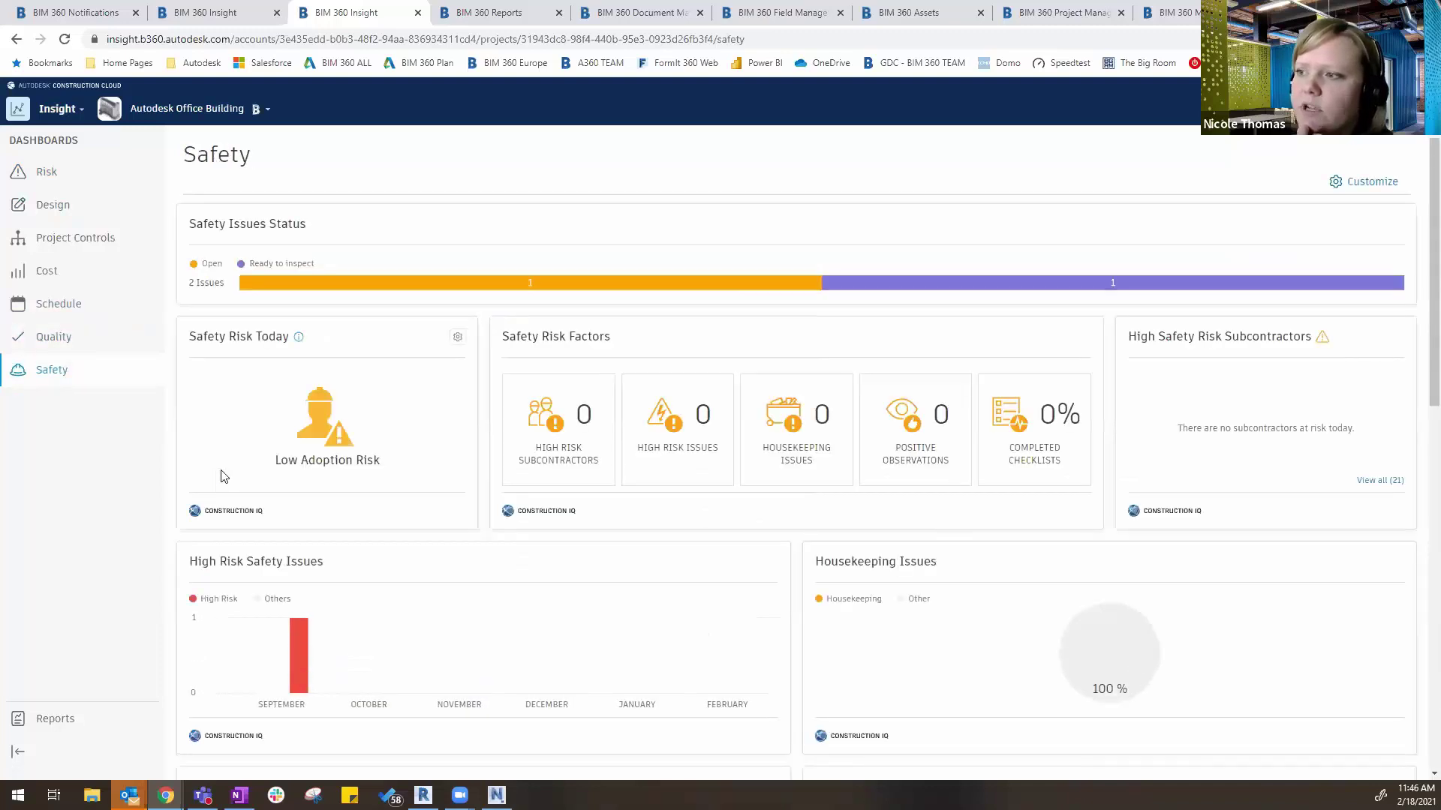
{"action": "scroll", "coordinate": [504, 597], "scroll_direction": "down", "scroll_amount": 5}
{"action": "scroll", "coordinate": [504, 597], "scroll_direction": "up", "scroll_amount": 5}
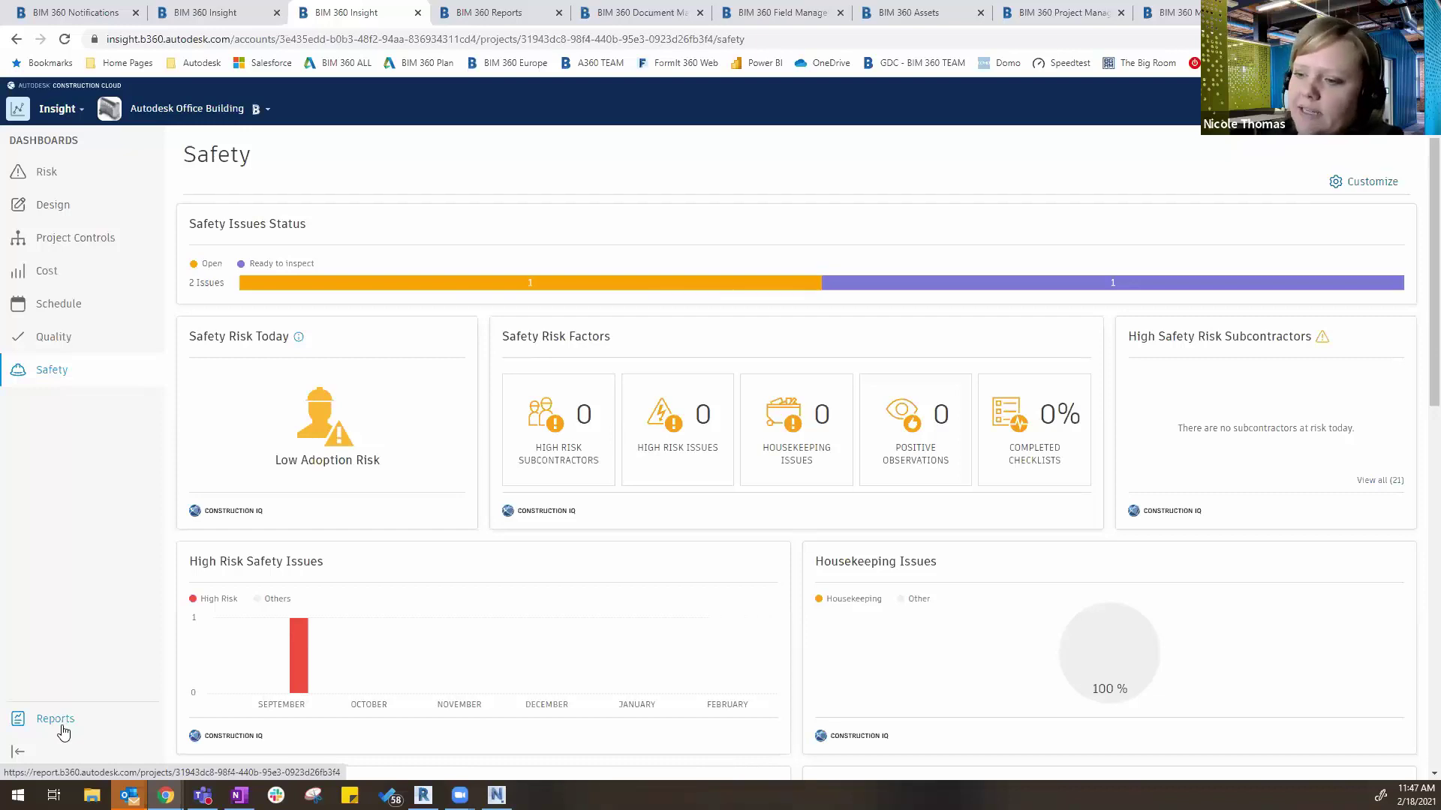
- Review the Rade Internal Model folder in Document Management, then switch to Field Management issues
{"action": "left_click", "coordinate": [641, 13]}
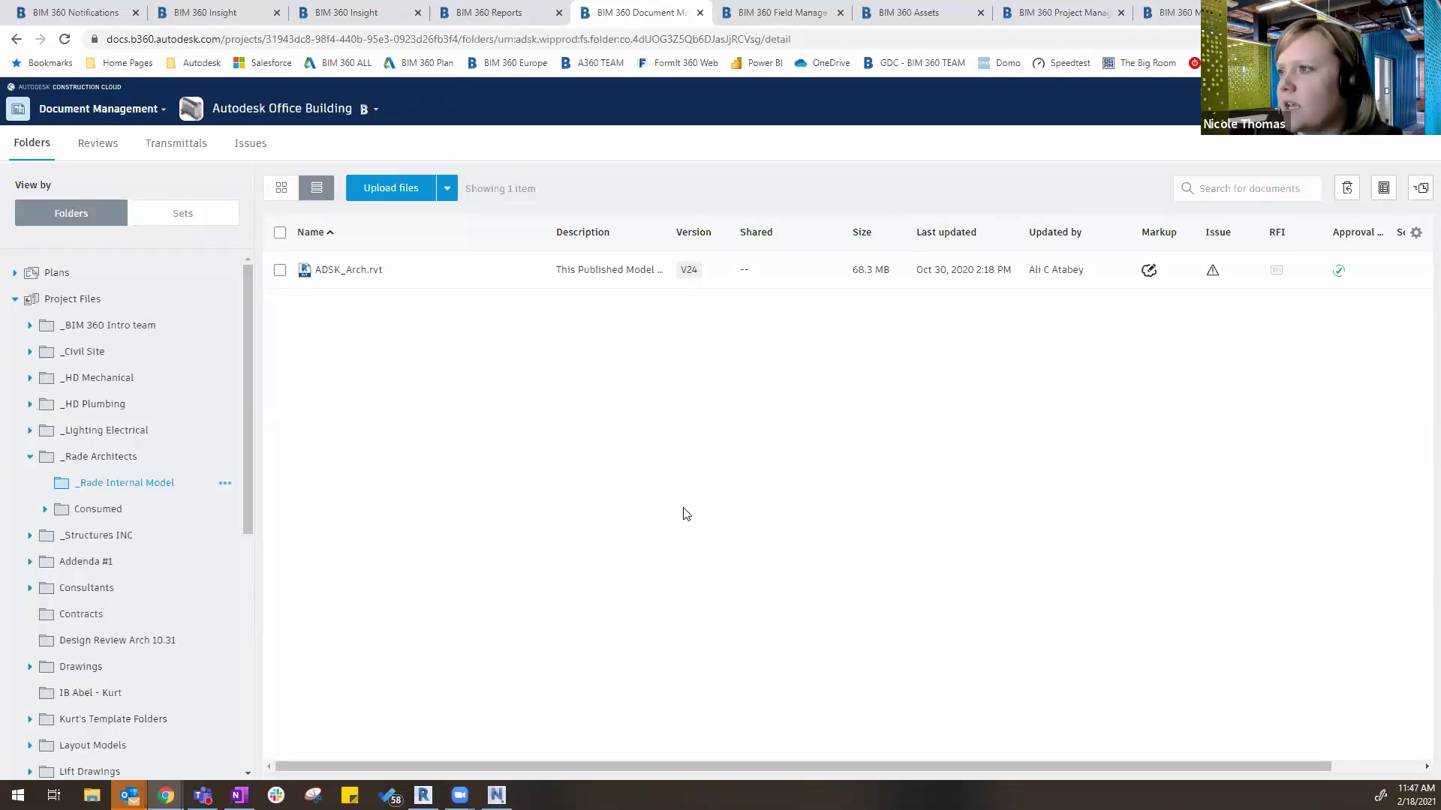
{"action": "left_click", "coordinate": [778, 13]}
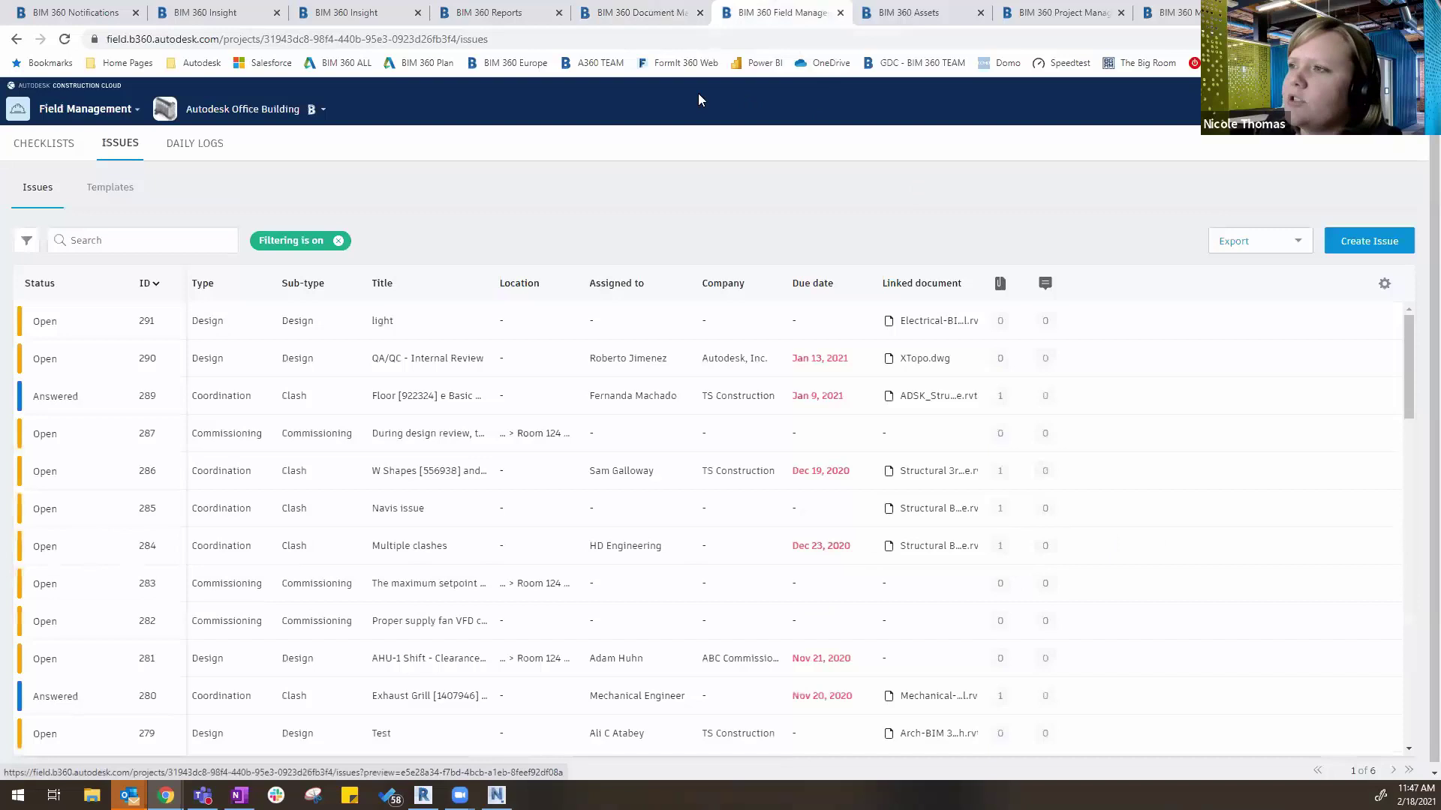
- Preview the module list and issue filters, then switch to the CHECKLISTS list
{"action": "left_click", "coordinate": [109, 109]}
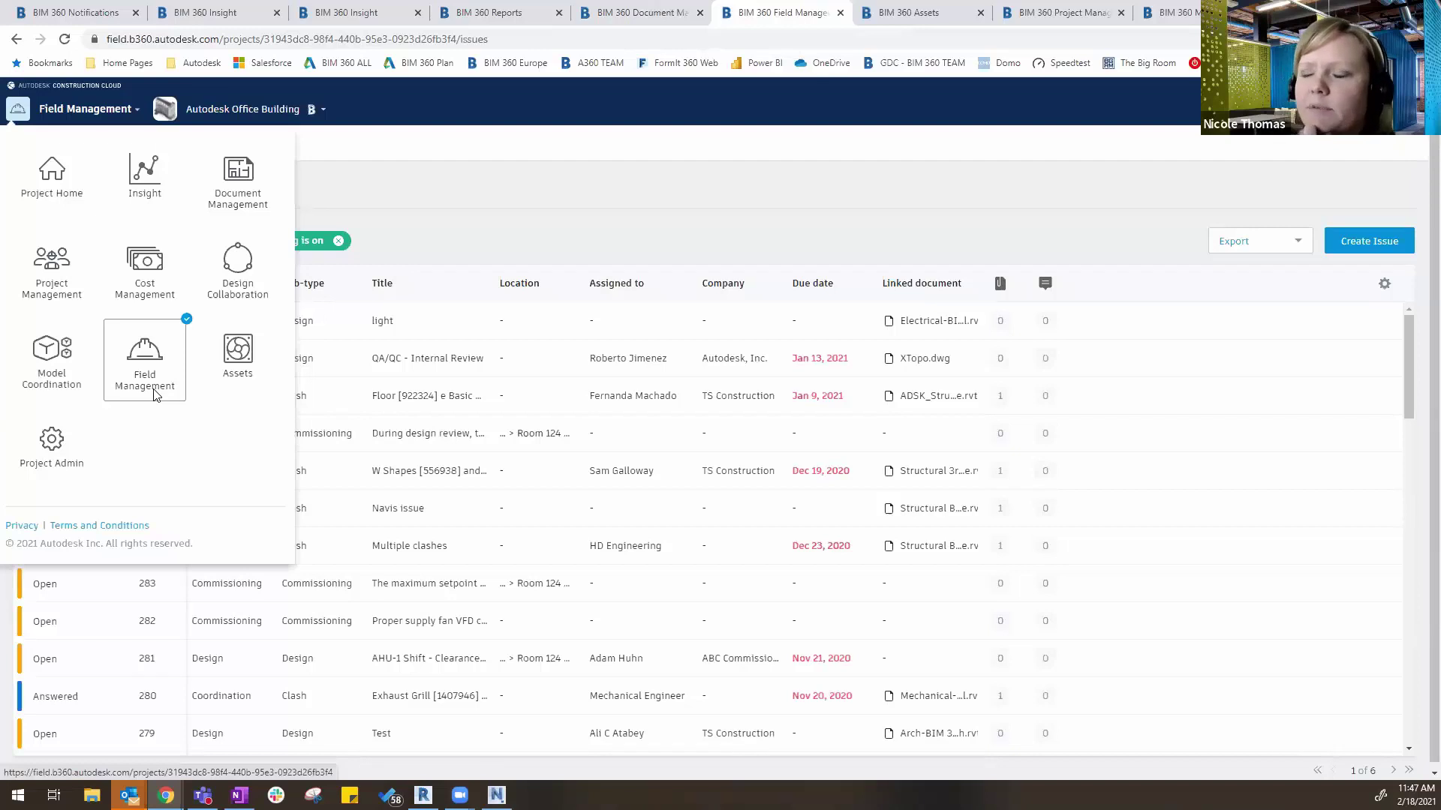
{"action": "left_click", "coordinate": [555, 106]}
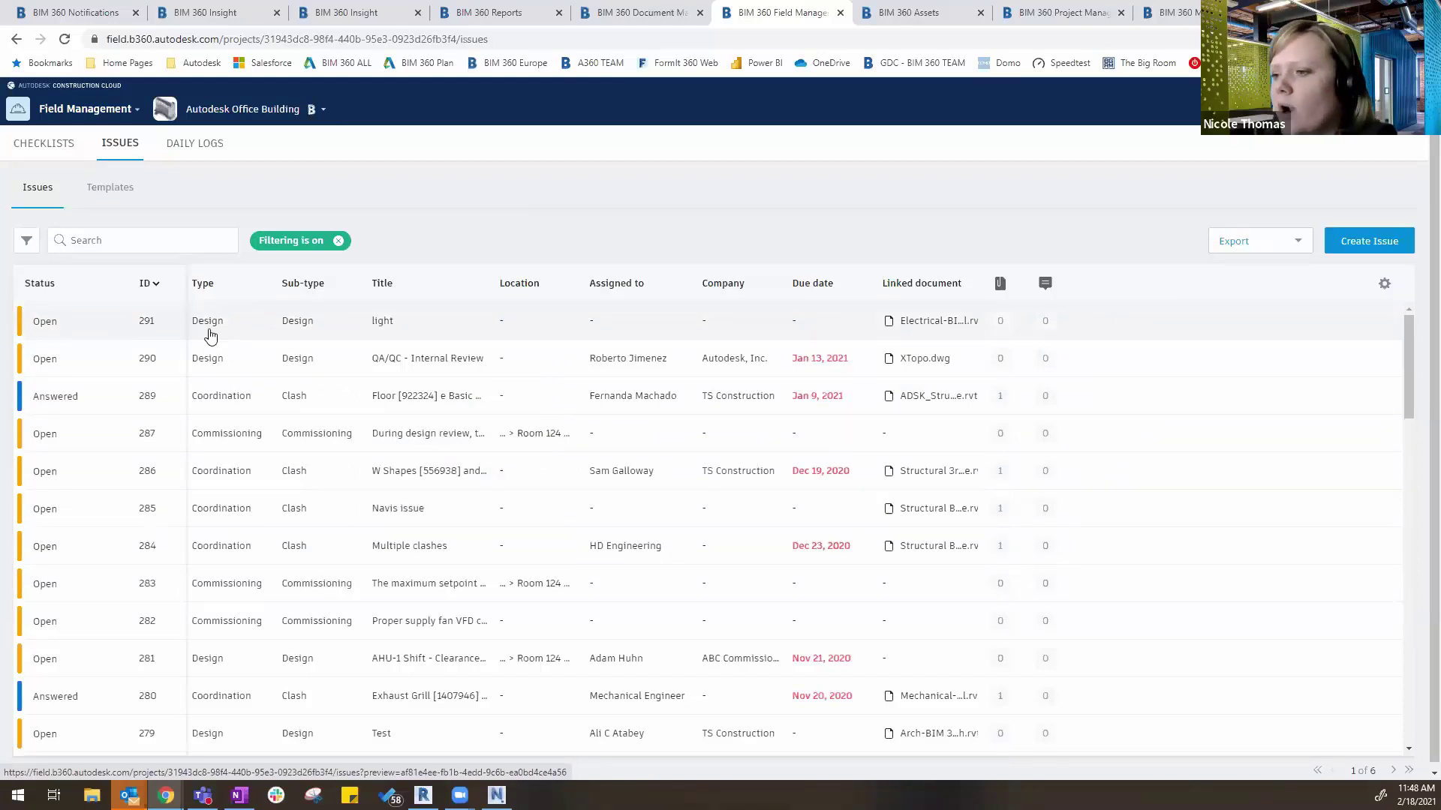
{"action": "scroll", "coordinate": [263, 540], "scroll_direction": "down", "scroll_amount": 5}
{"action": "scroll", "coordinate": [264, 540], "scroll_direction": "up", "scroll_amount": 2}
{"action": "scroll", "coordinate": [263, 540], "scroll_direction": "up", "scroll_amount": 3}
{"action": "left_click", "coordinate": [27, 240]}
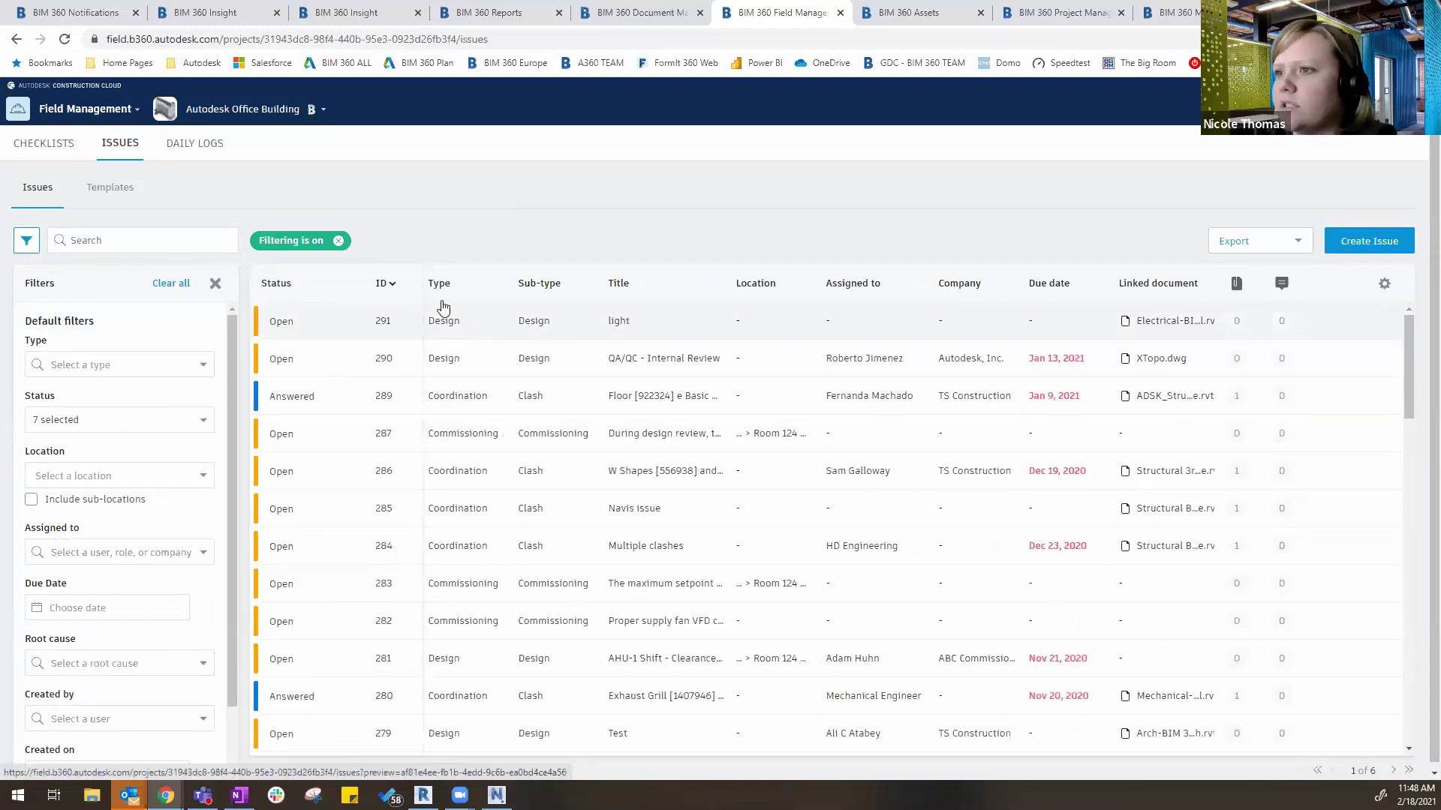
{"action": "left_click", "coordinate": [35, 149]}
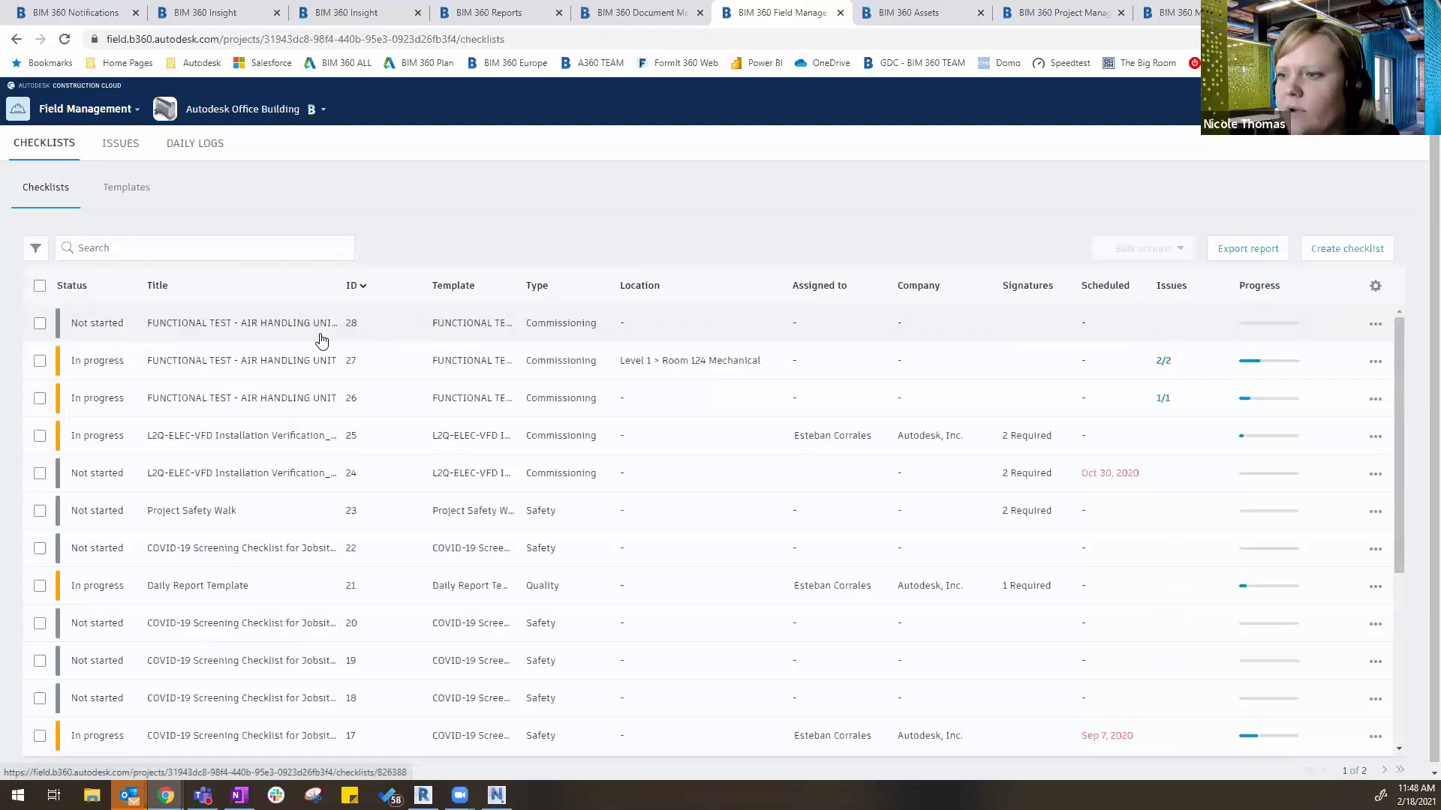
- Peek at checklist #22, then open checklist #28 at section 2, Key Commissioning Test Requirements
{"action": "left_click", "coordinate": [197, 556]}
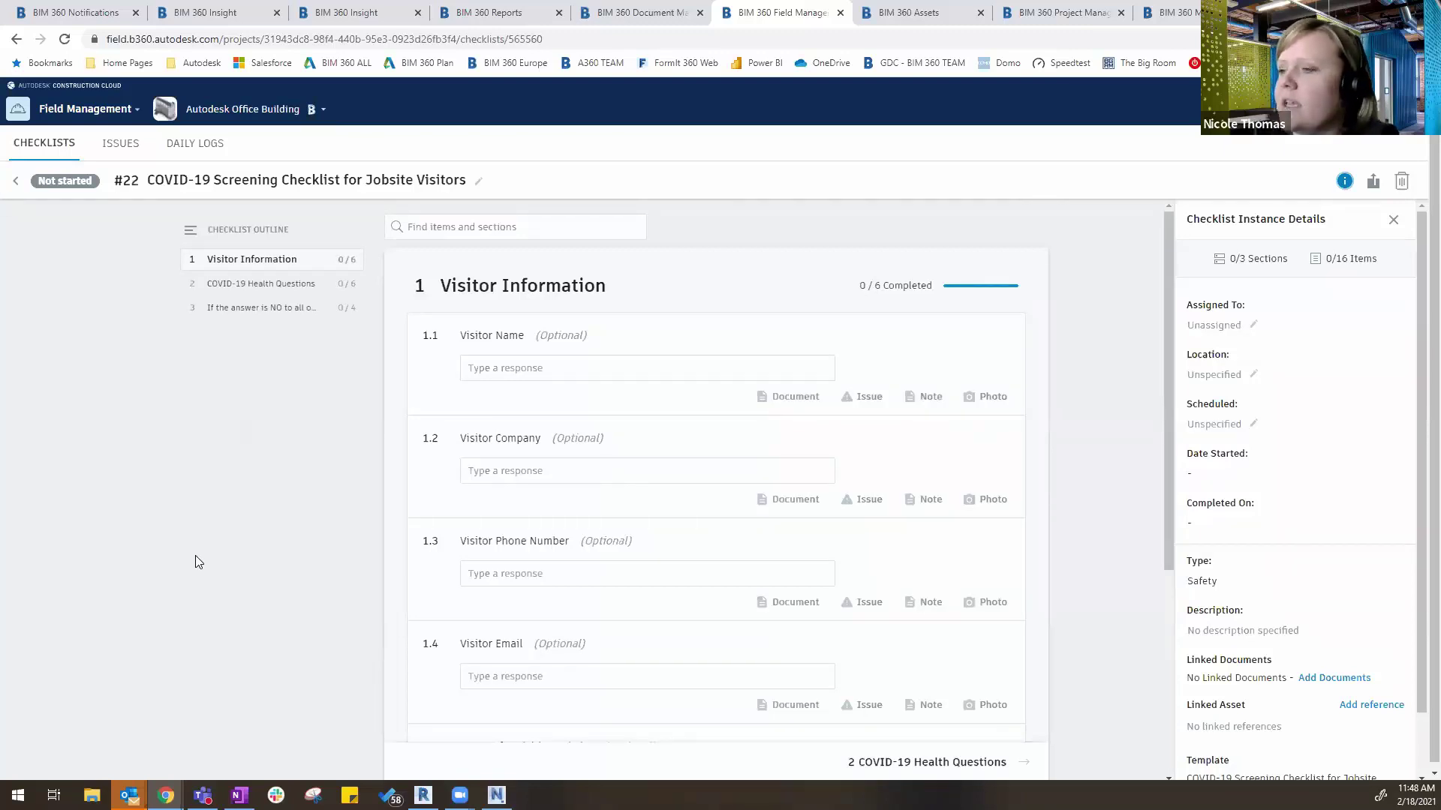
{"action": "left_click", "coordinate": [16, 192]}
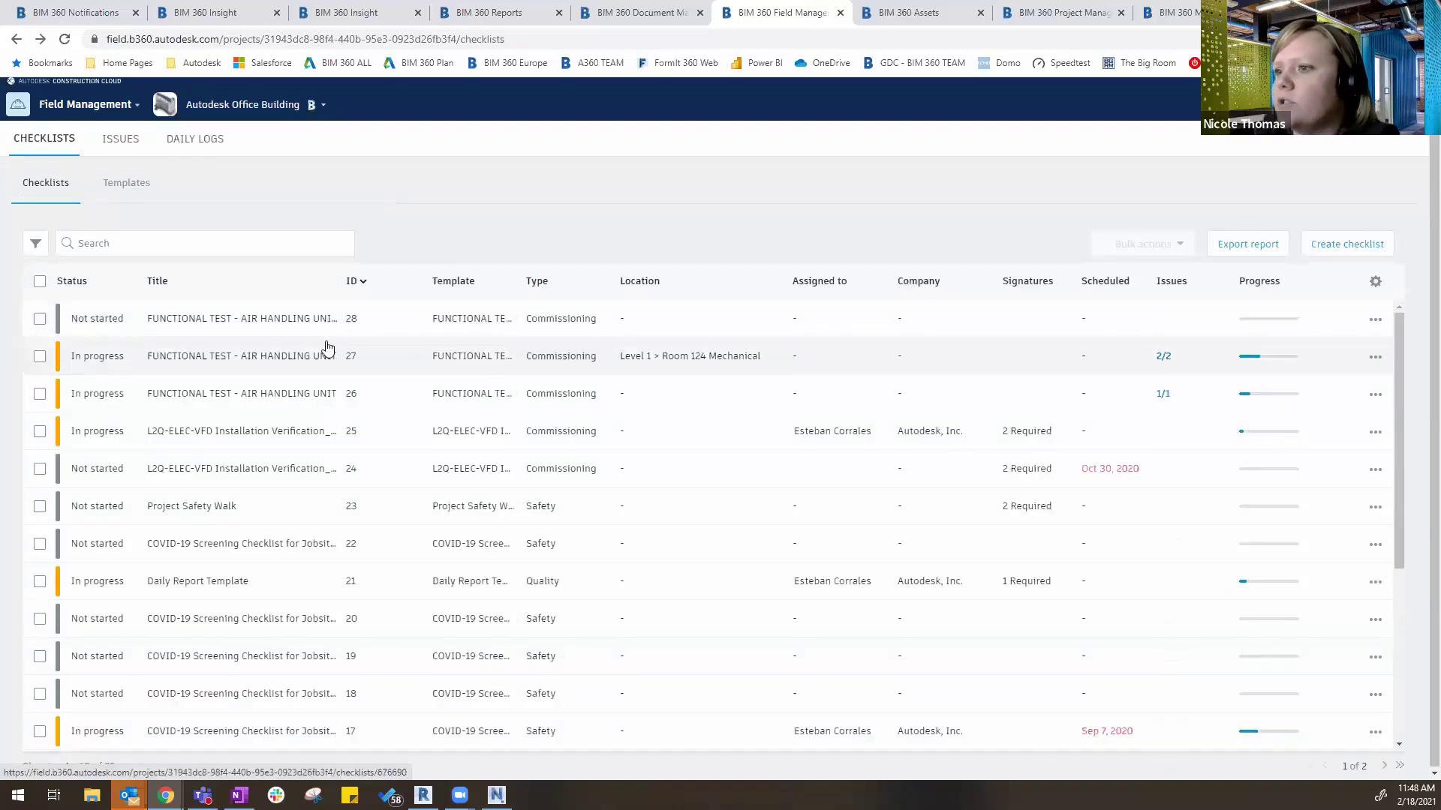
{"action": "left_click", "coordinate": [291, 324]}
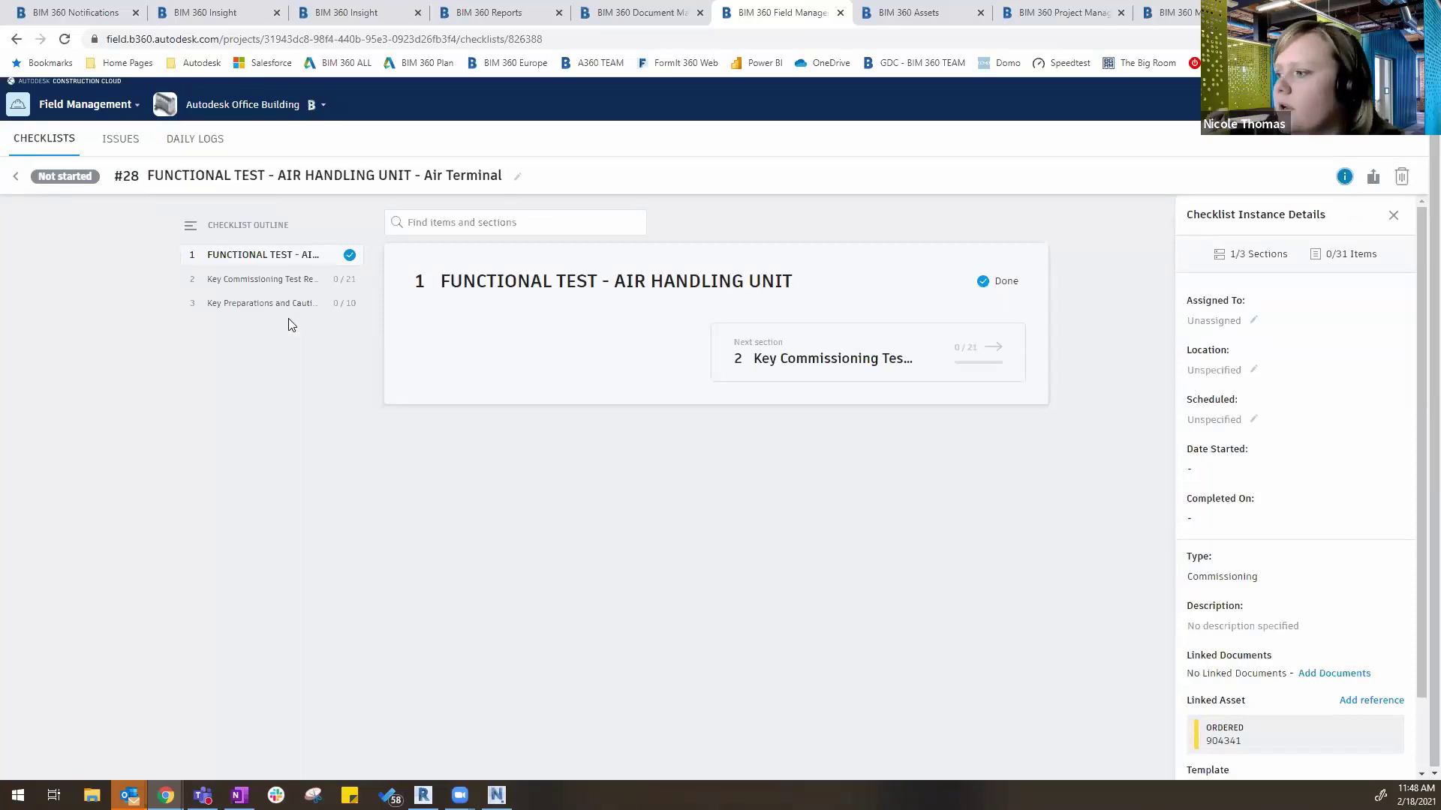
{"action": "left_click", "coordinate": [283, 280]}
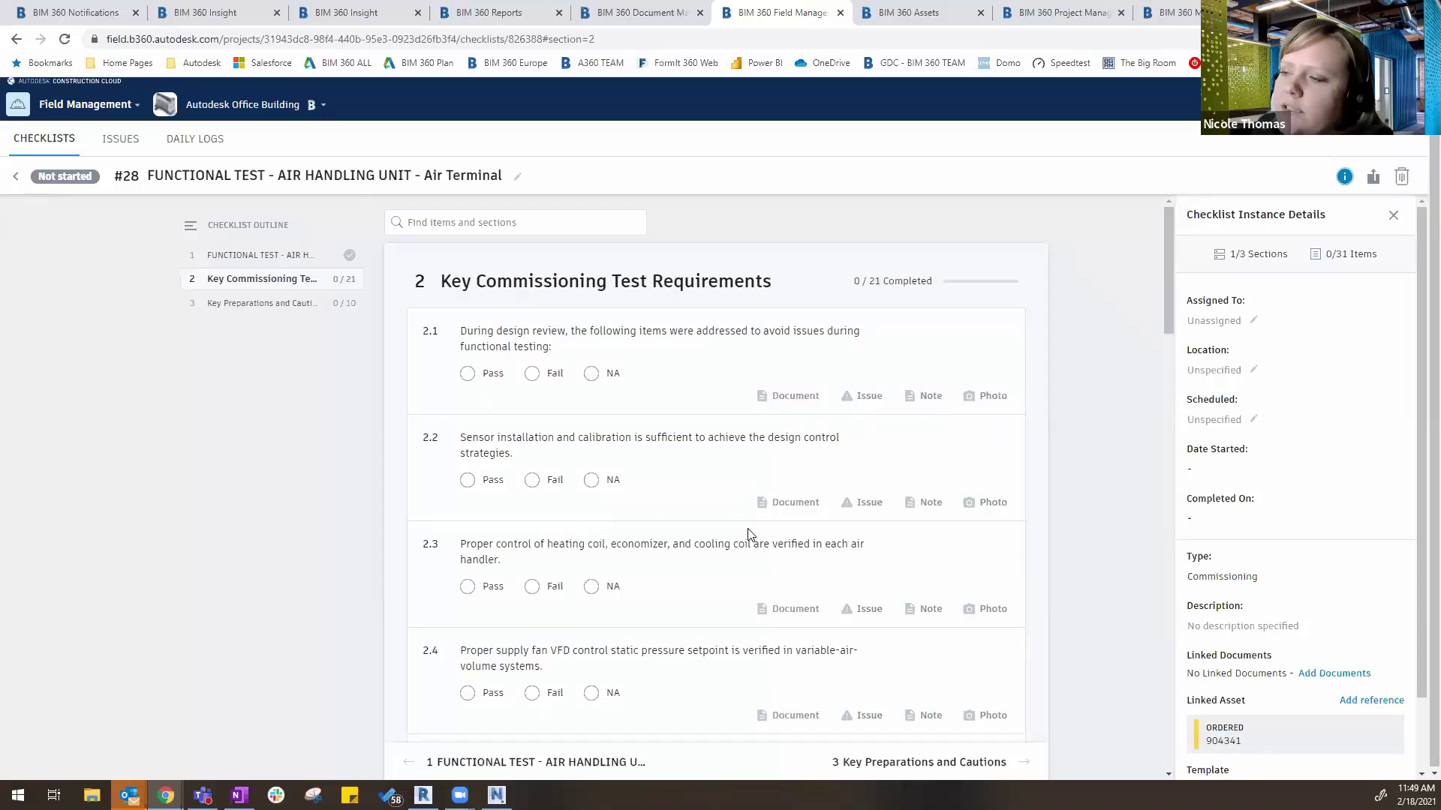
- Mark item 2.1 Pass and item 2.2 Fail, opening the resulting issue #294
{"action": "left_click", "coordinate": [467, 374]}
{"action": "left_click", "coordinate": [531, 481]}
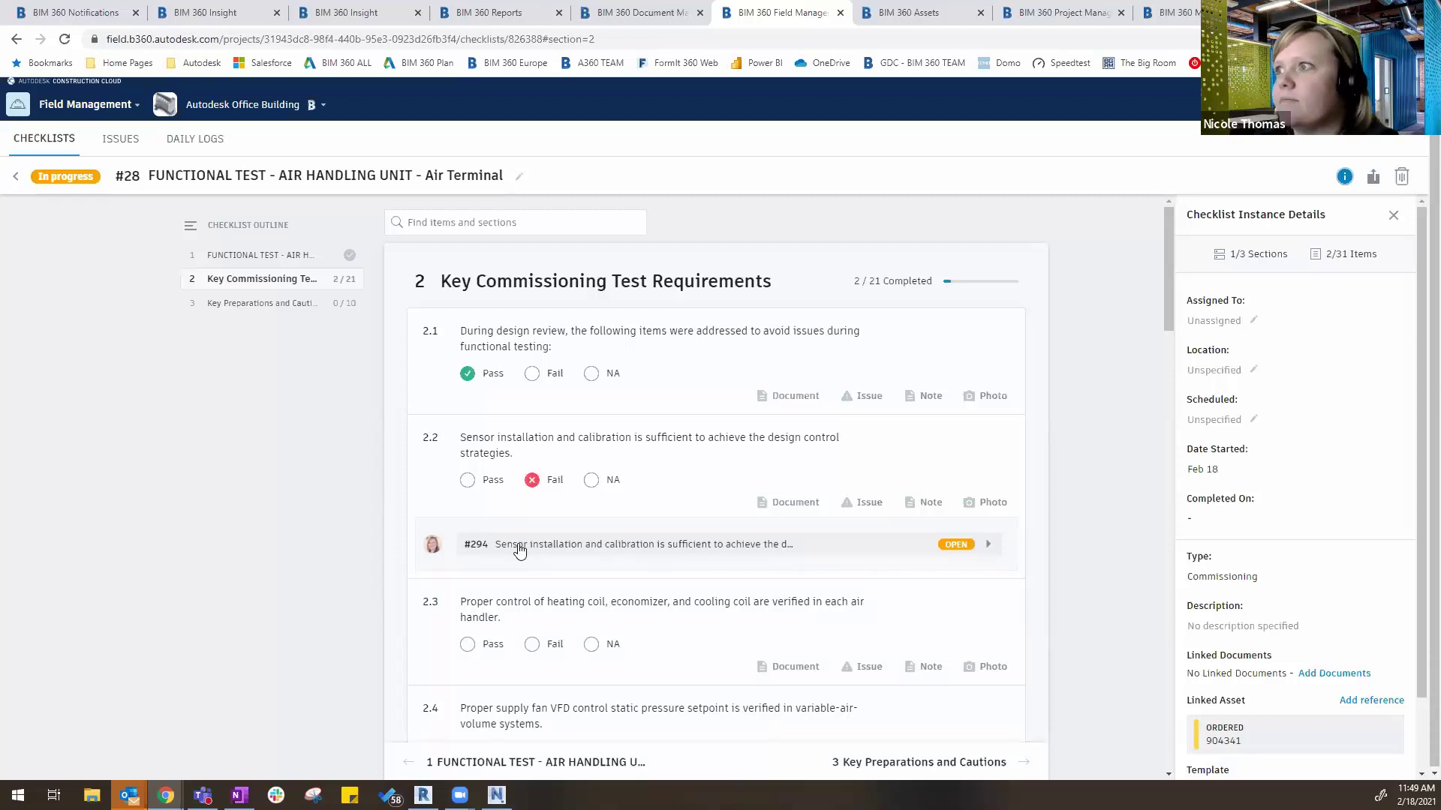
{"action": "left_click", "coordinate": [613, 556]}
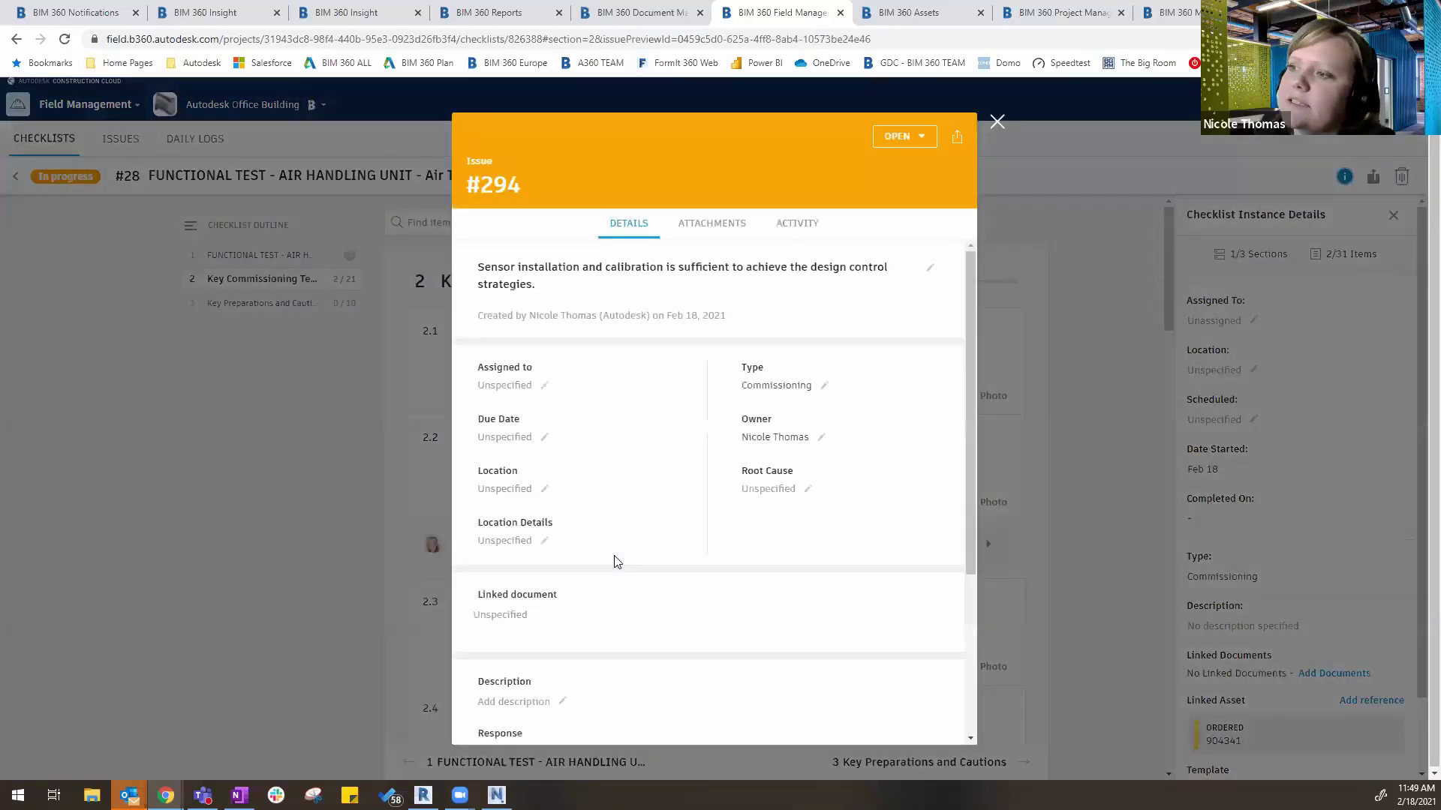
- Review issue #294's attachments and activity, then look over checklist #28's items
{"action": "scroll", "coordinate": [731, 488], "scroll_direction": "down", "scroll_amount": 4}
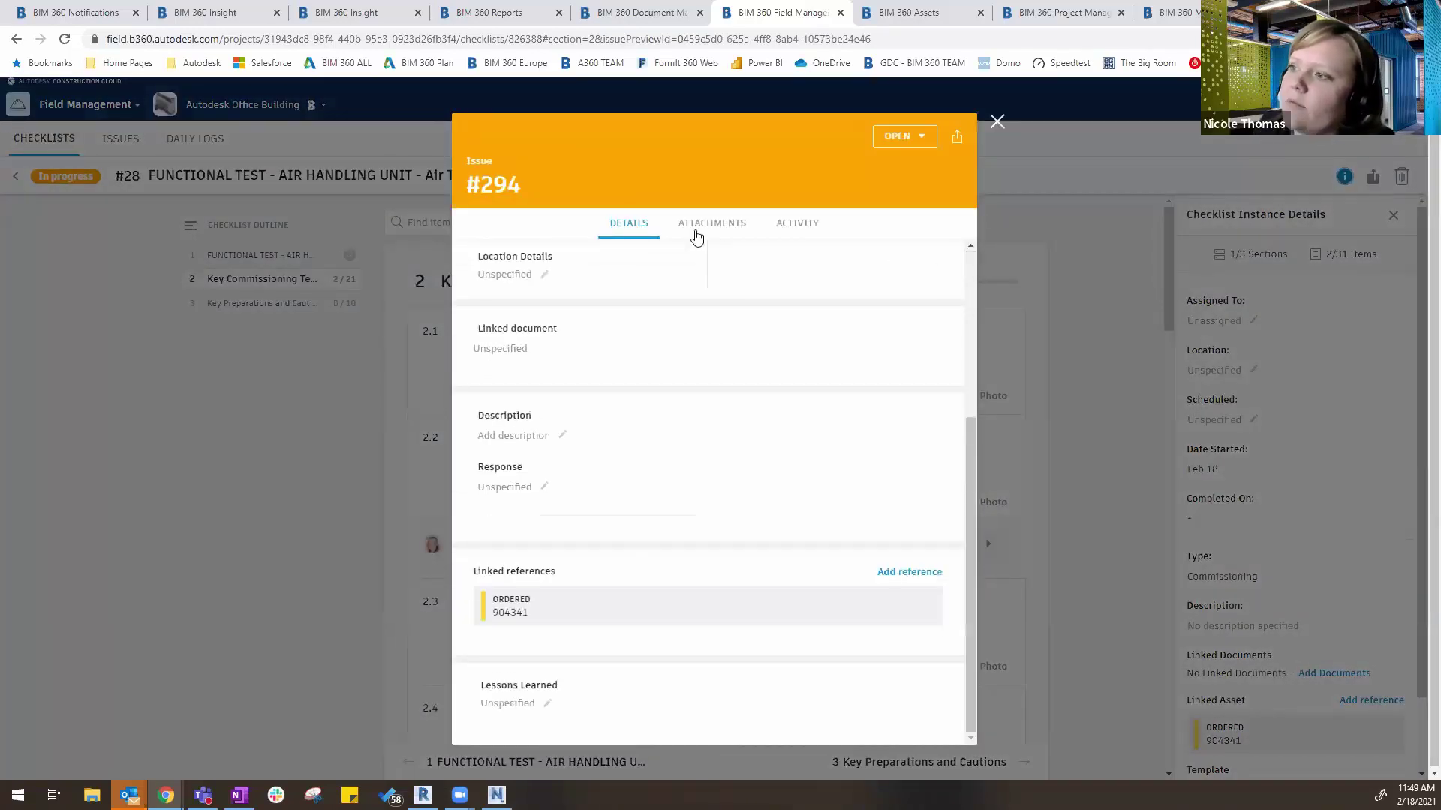
{"action": "left_click", "coordinate": [702, 225]}
{"action": "left_click", "coordinate": [800, 229]}
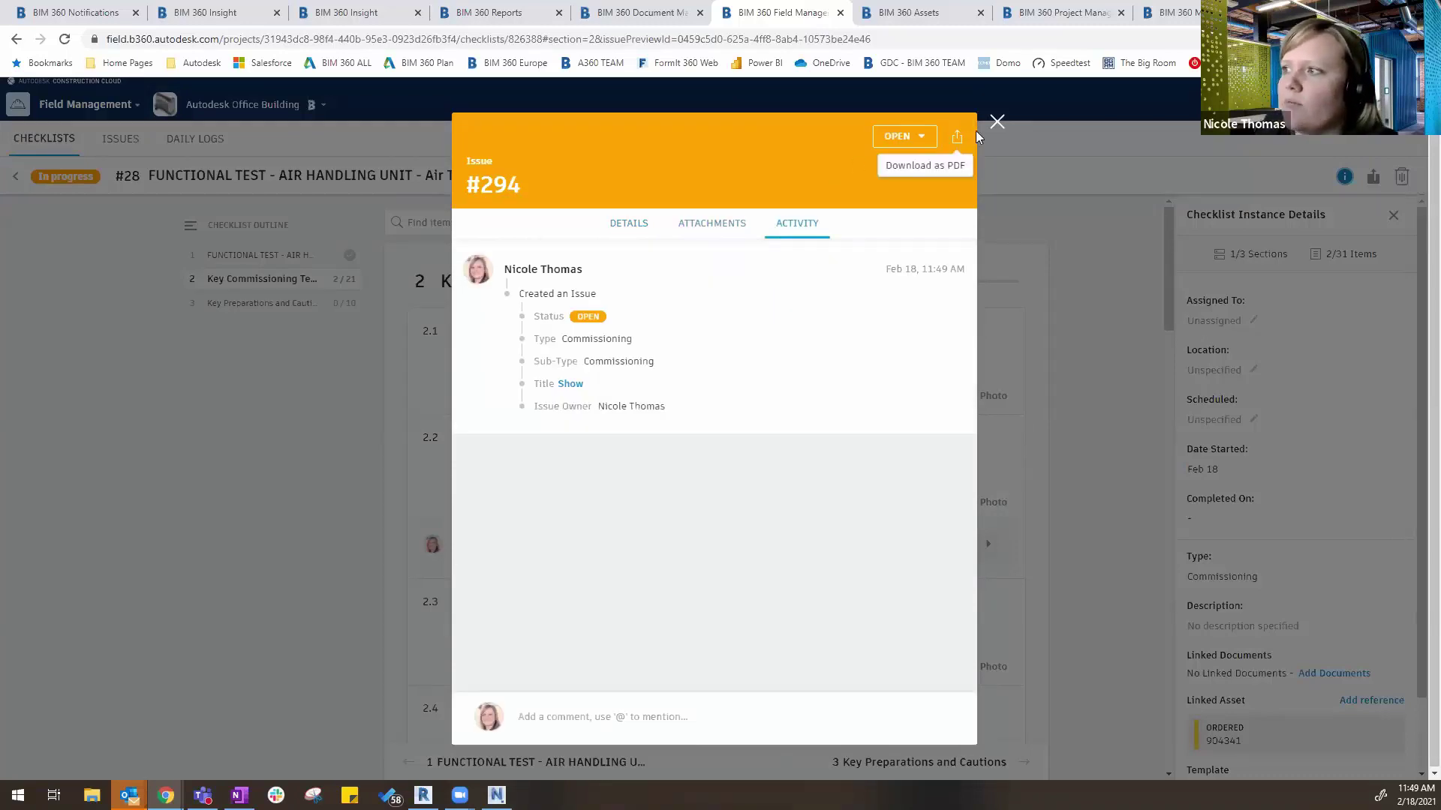
{"action": "left_click", "coordinate": [996, 122]}
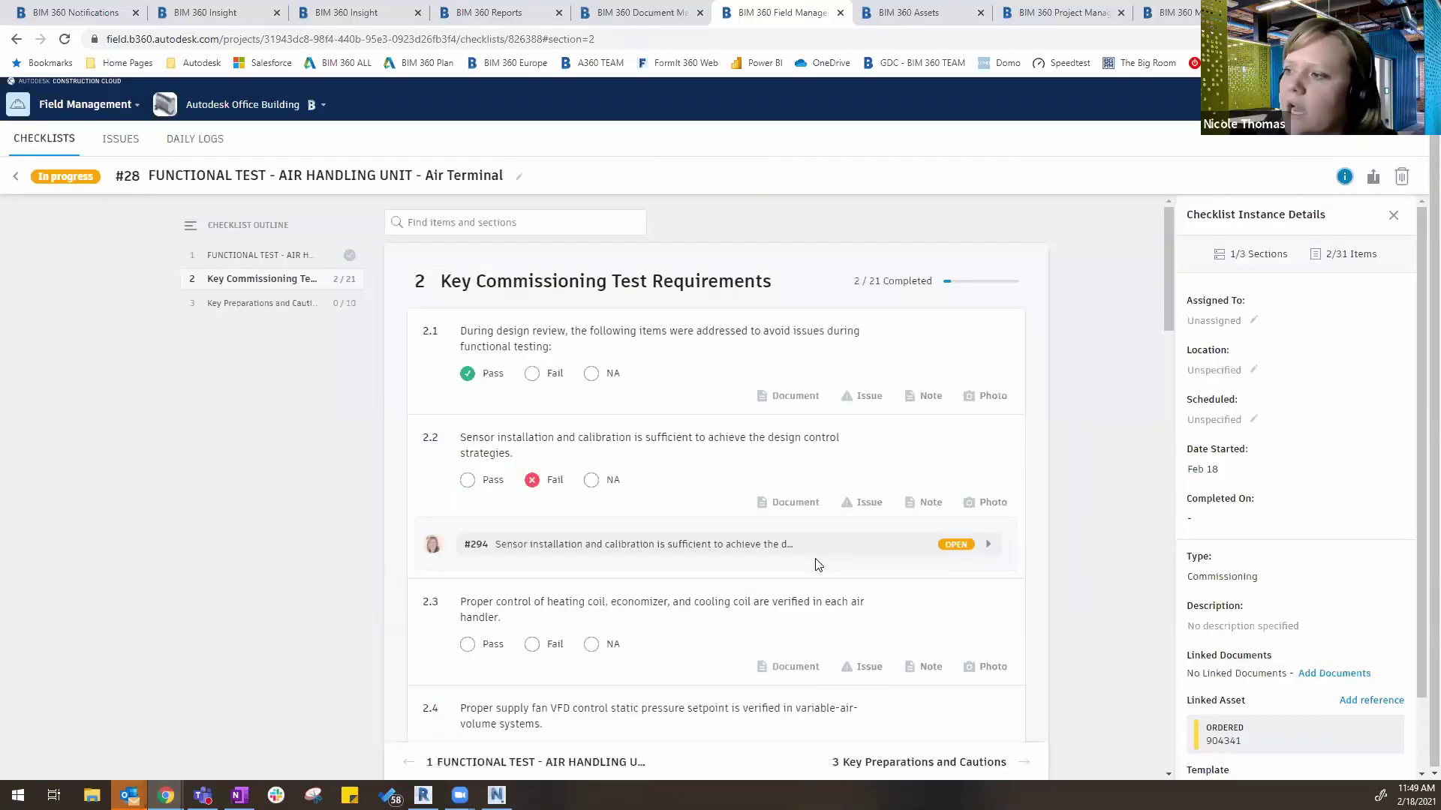
{"action": "scroll", "coordinate": [596, 572], "scroll_direction": "down", "scroll_amount": 4}
{"action": "scroll", "coordinate": [596, 572], "scroll_direction": "up", "scroll_amount": 4}
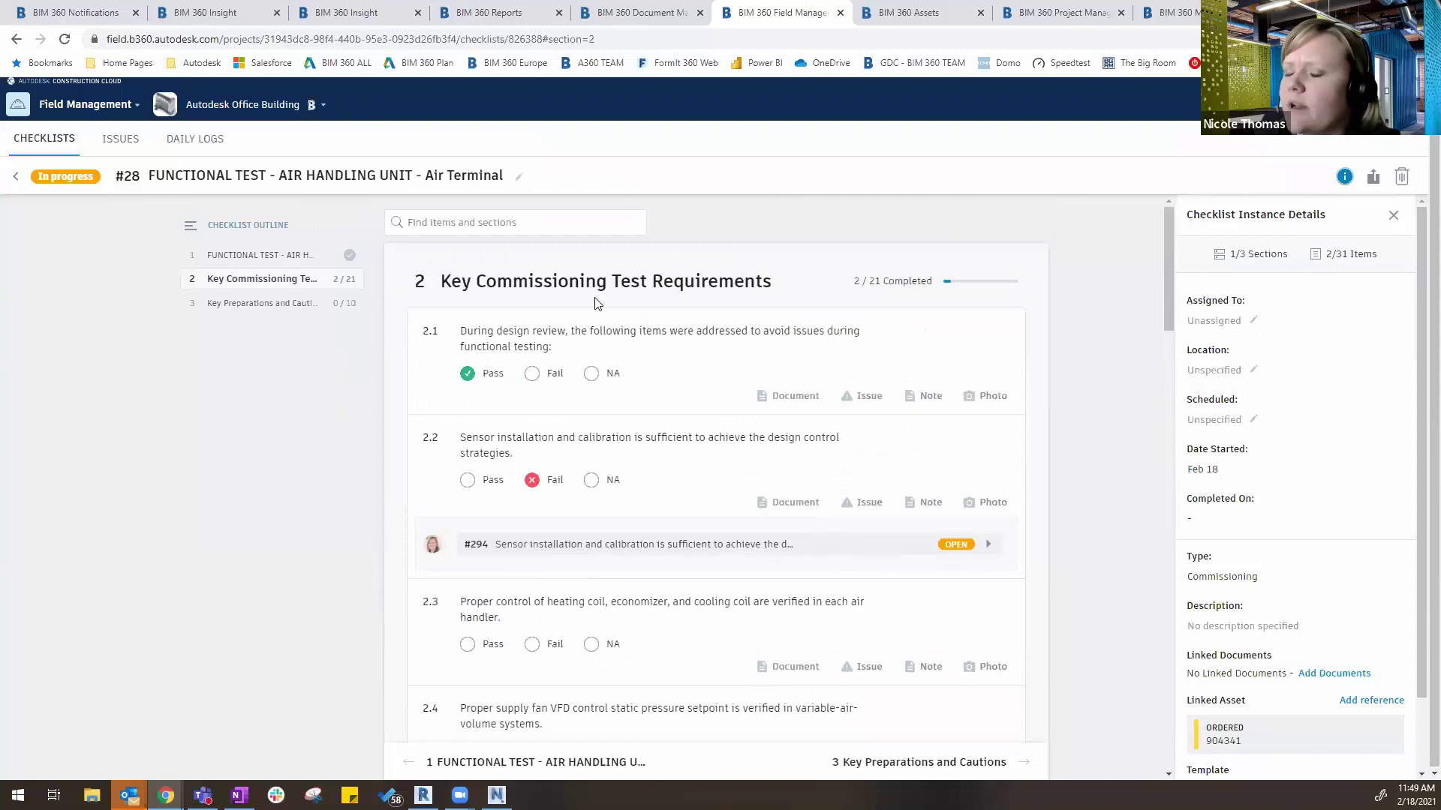
{"action": "scroll", "coordinate": [620, 328], "scroll_direction": "up", "scroll_amount": 1}
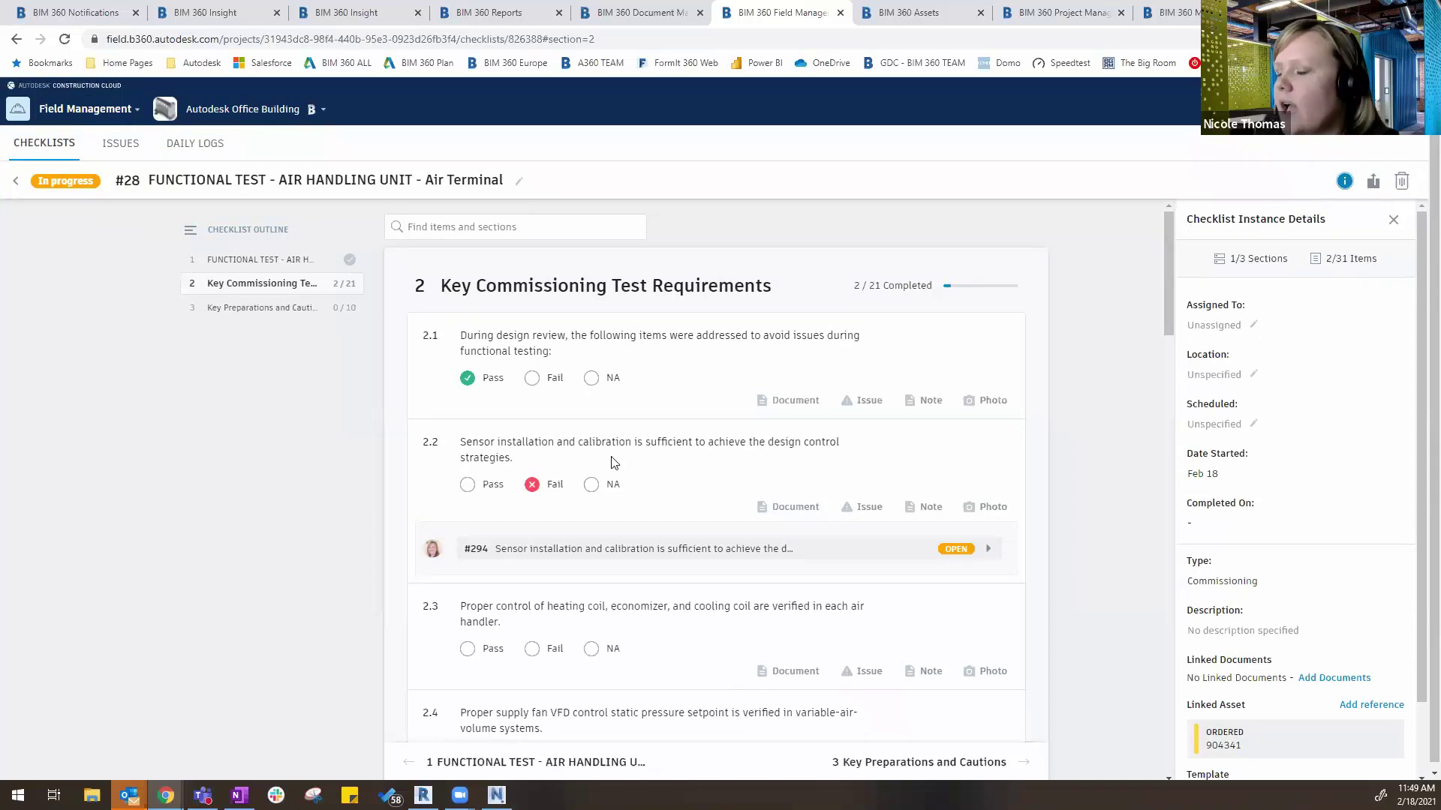
{"action": "scroll", "coordinate": [620, 462], "scroll_direction": "down", "scroll_amount": 1}
{"action": "scroll", "coordinate": [600, 436], "scroll_direction": "up", "scroll_amount": 1}
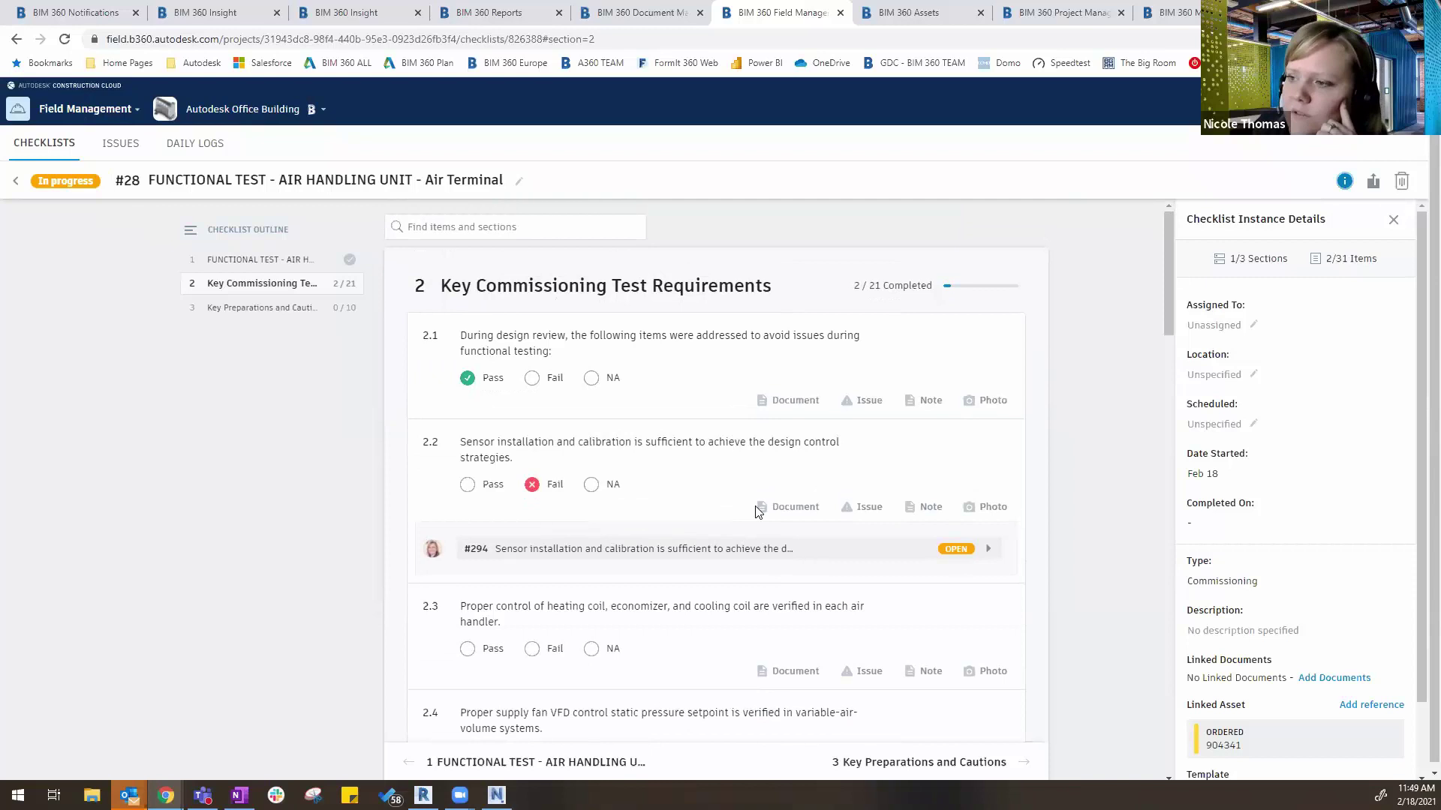
{"action": "scroll", "coordinate": [1209, 651], "scroll_direction": "down", "scroll_amount": 2}
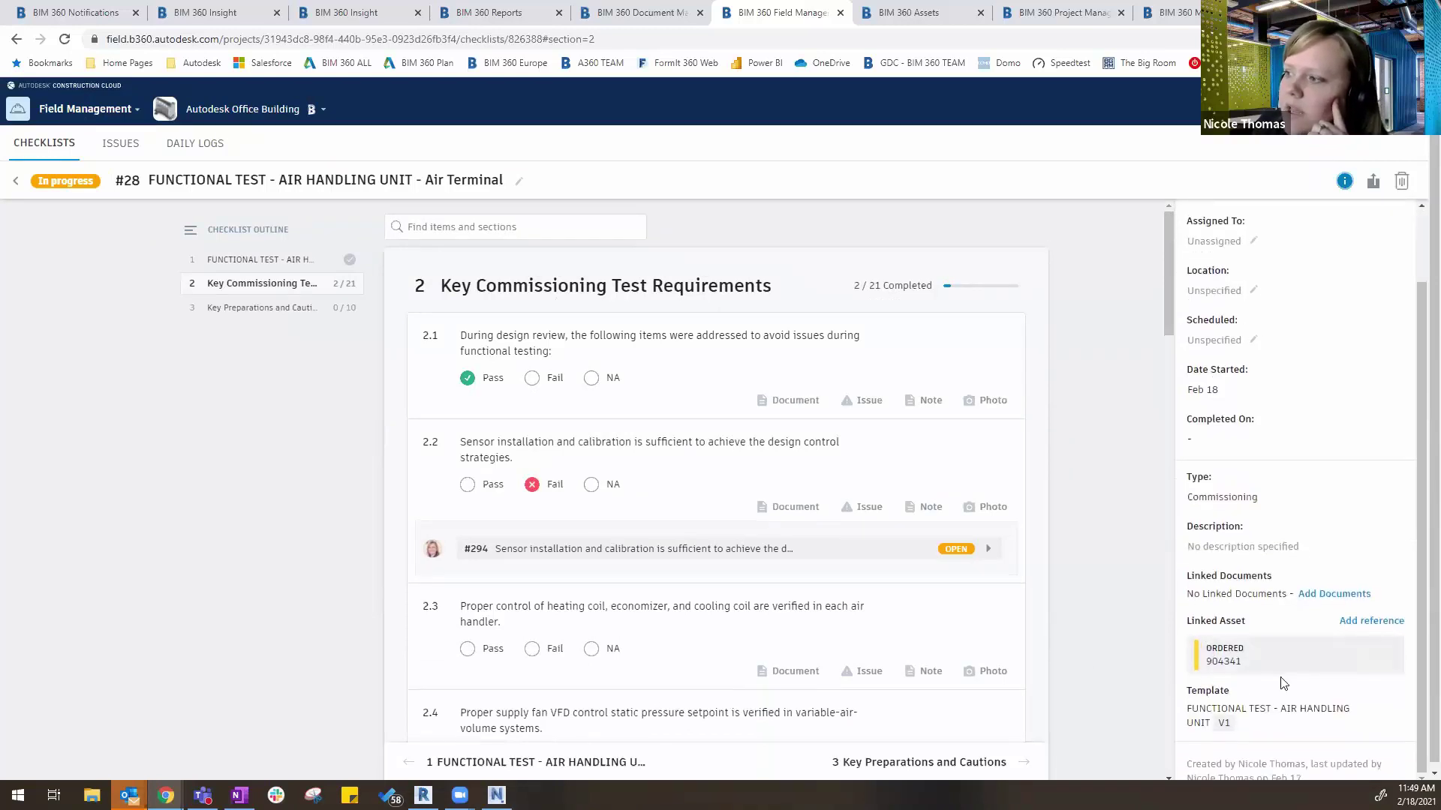
{"action": "scroll", "coordinate": [1276, 650], "scroll_direction": "down", "scroll_amount": 1}
{"action": "scroll", "coordinate": [1276, 650], "scroll_direction": "up", "scroll_amount": 3}
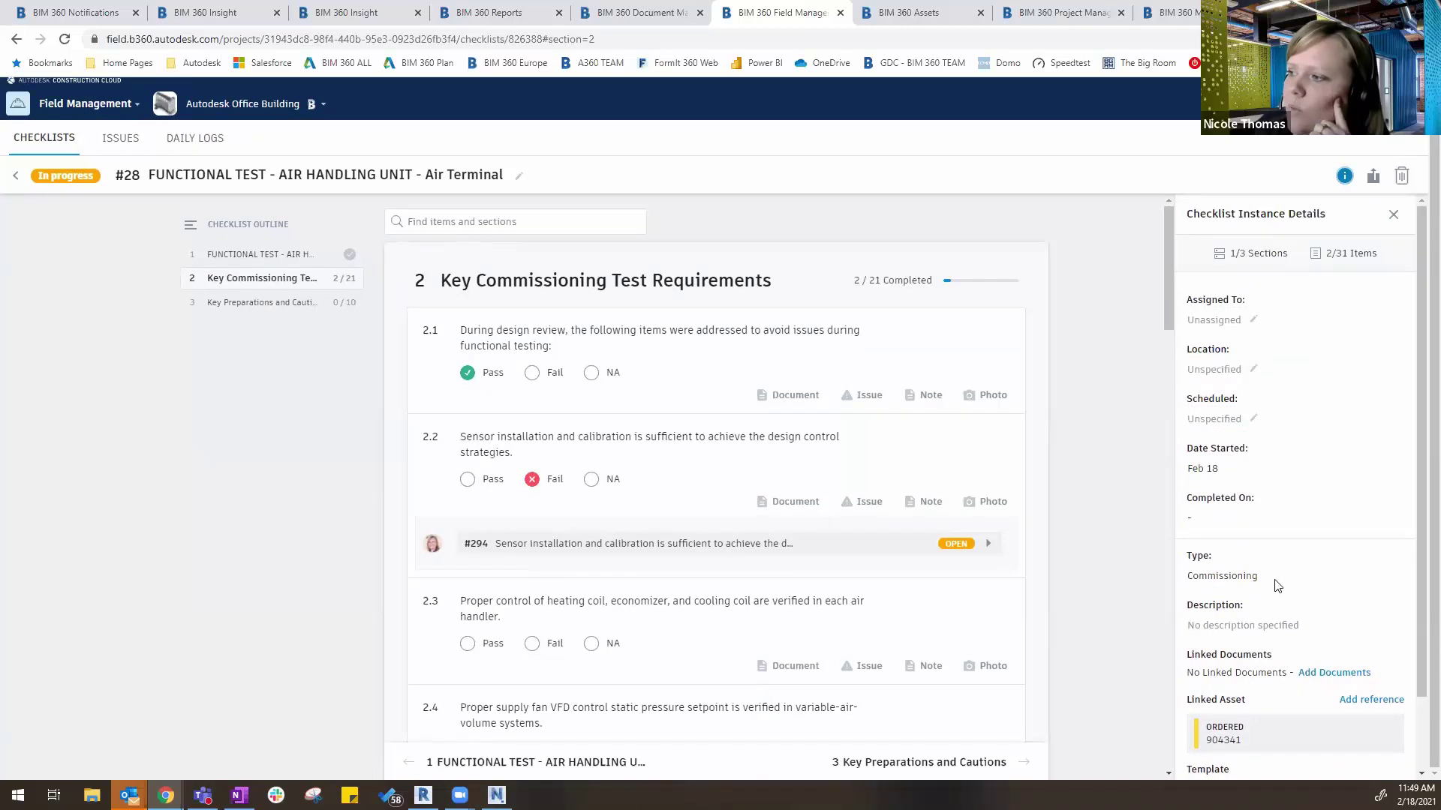
{"action": "scroll", "coordinate": [1275, 586], "scroll_direction": "down", "scroll_amount": 2}
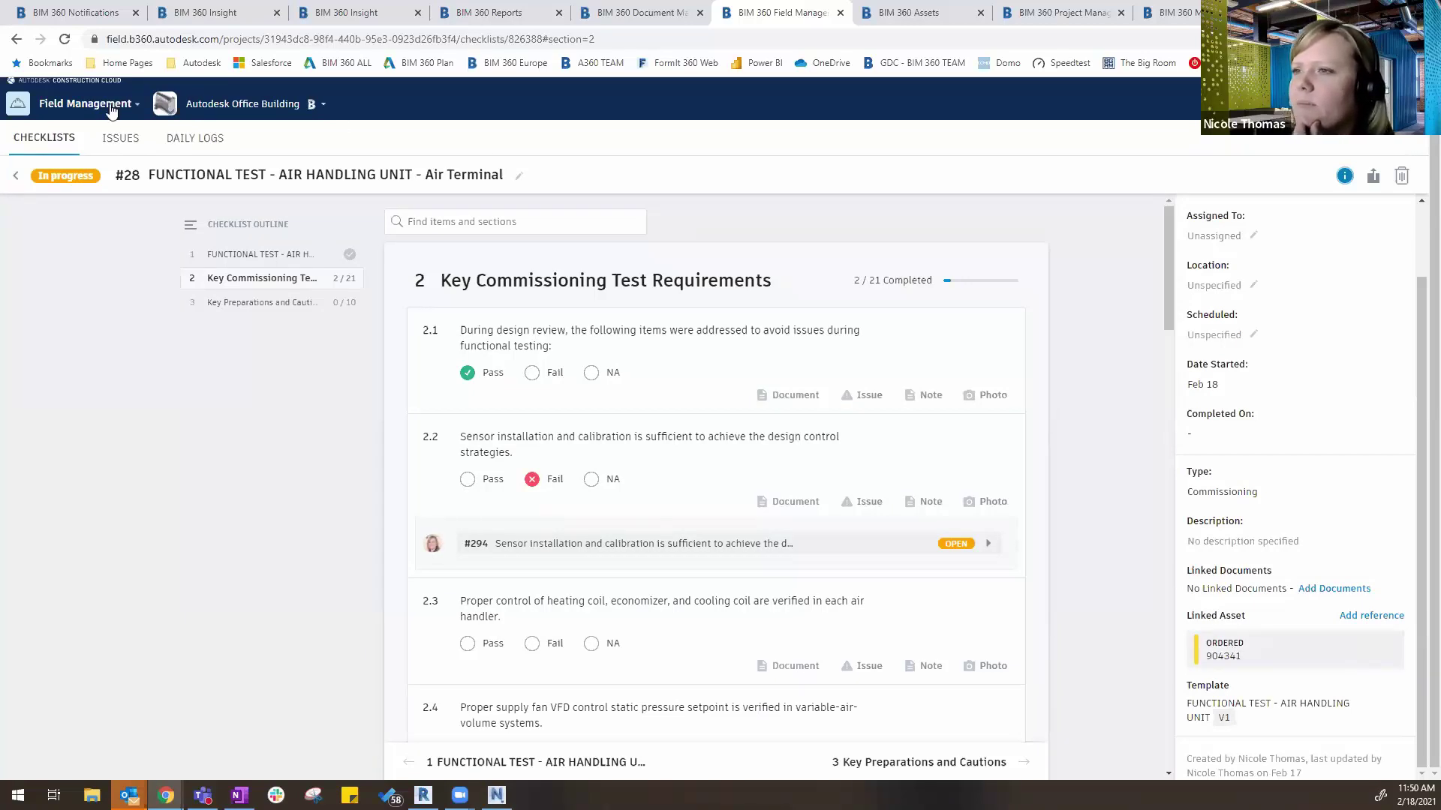
- Go back to the project's issues list and open issue #289's details
{"action": "left_click", "coordinate": [121, 140]}
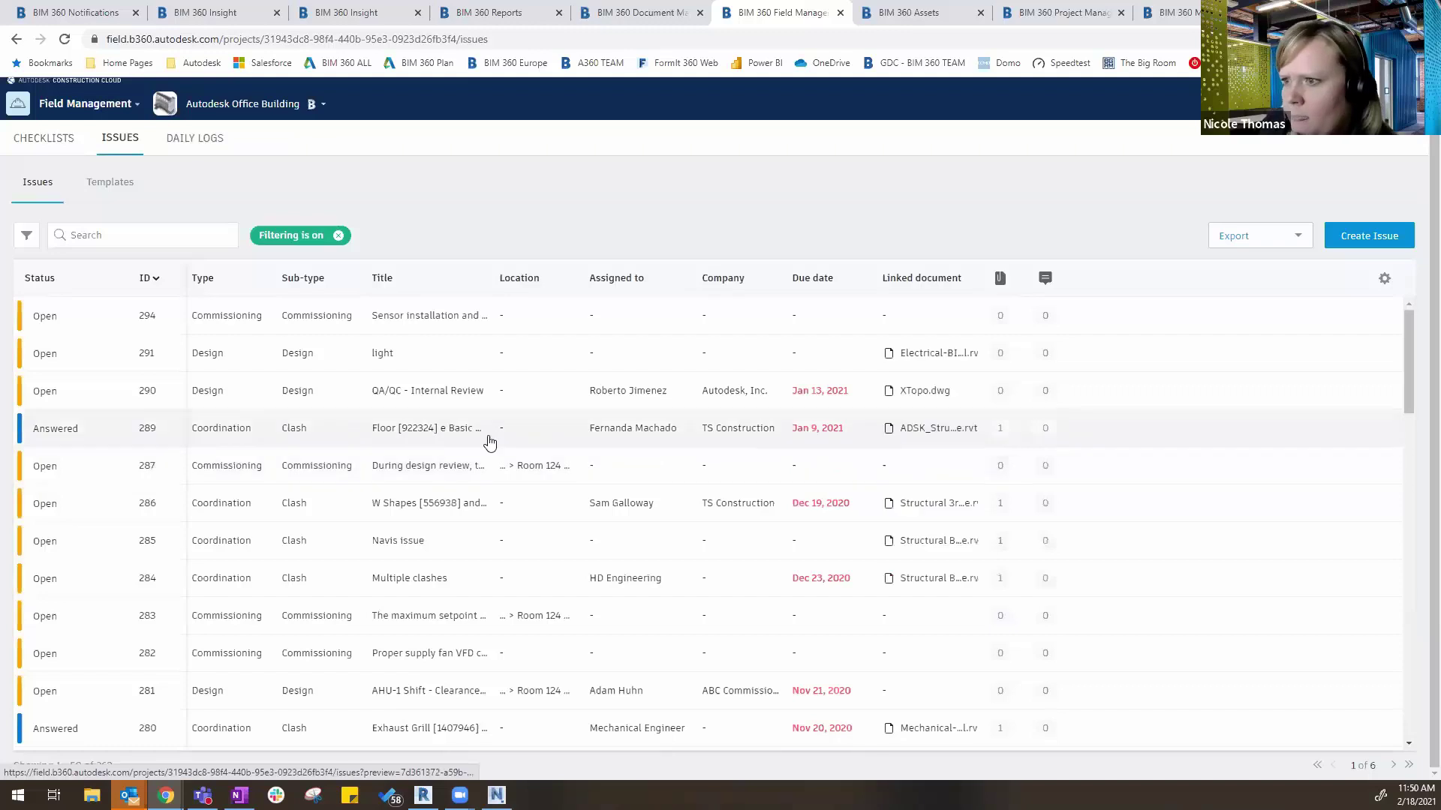
{"action": "left_click", "coordinate": [237, 436]}
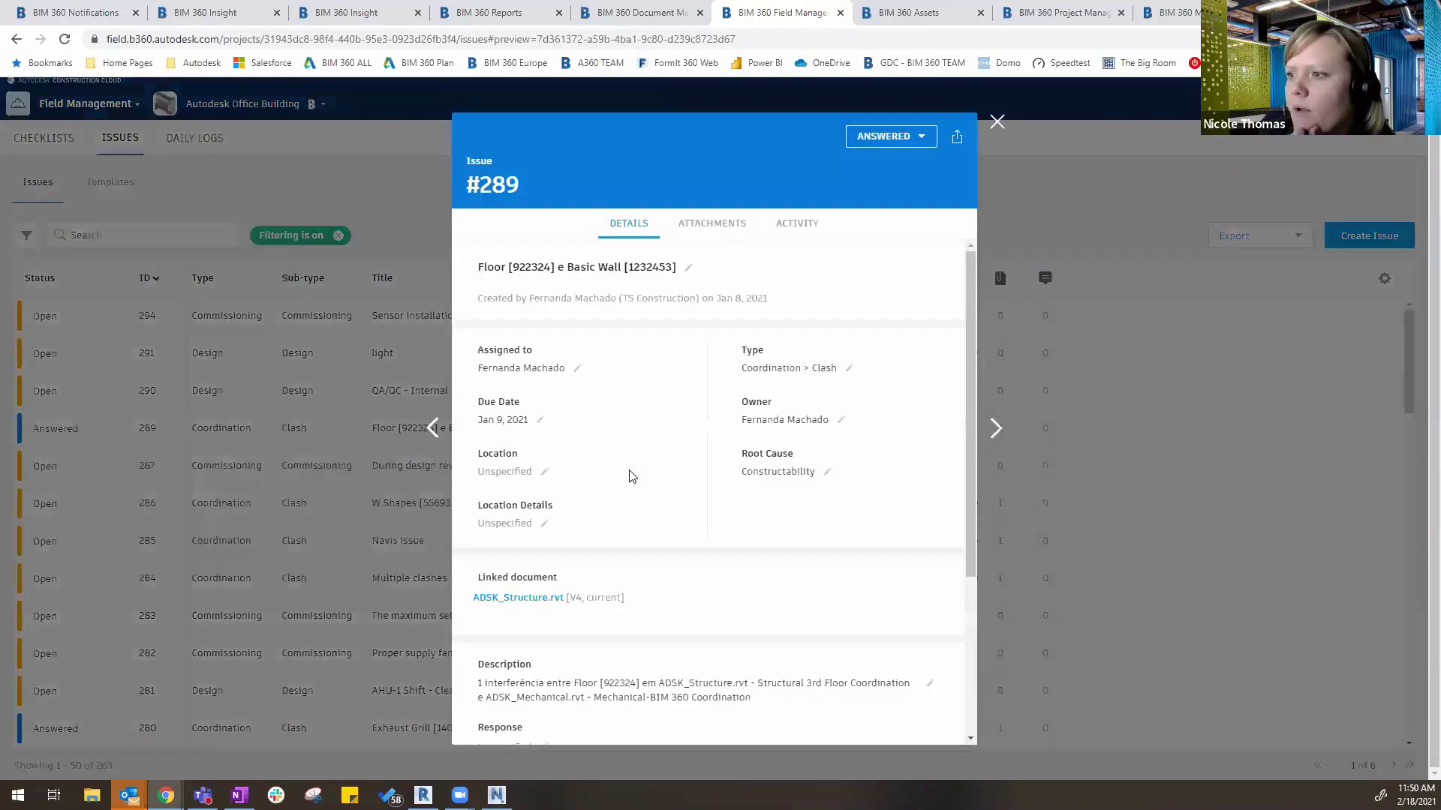
{"action": "scroll", "coordinate": [765, 585], "scroll_direction": "down", "scroll_amount": 5}
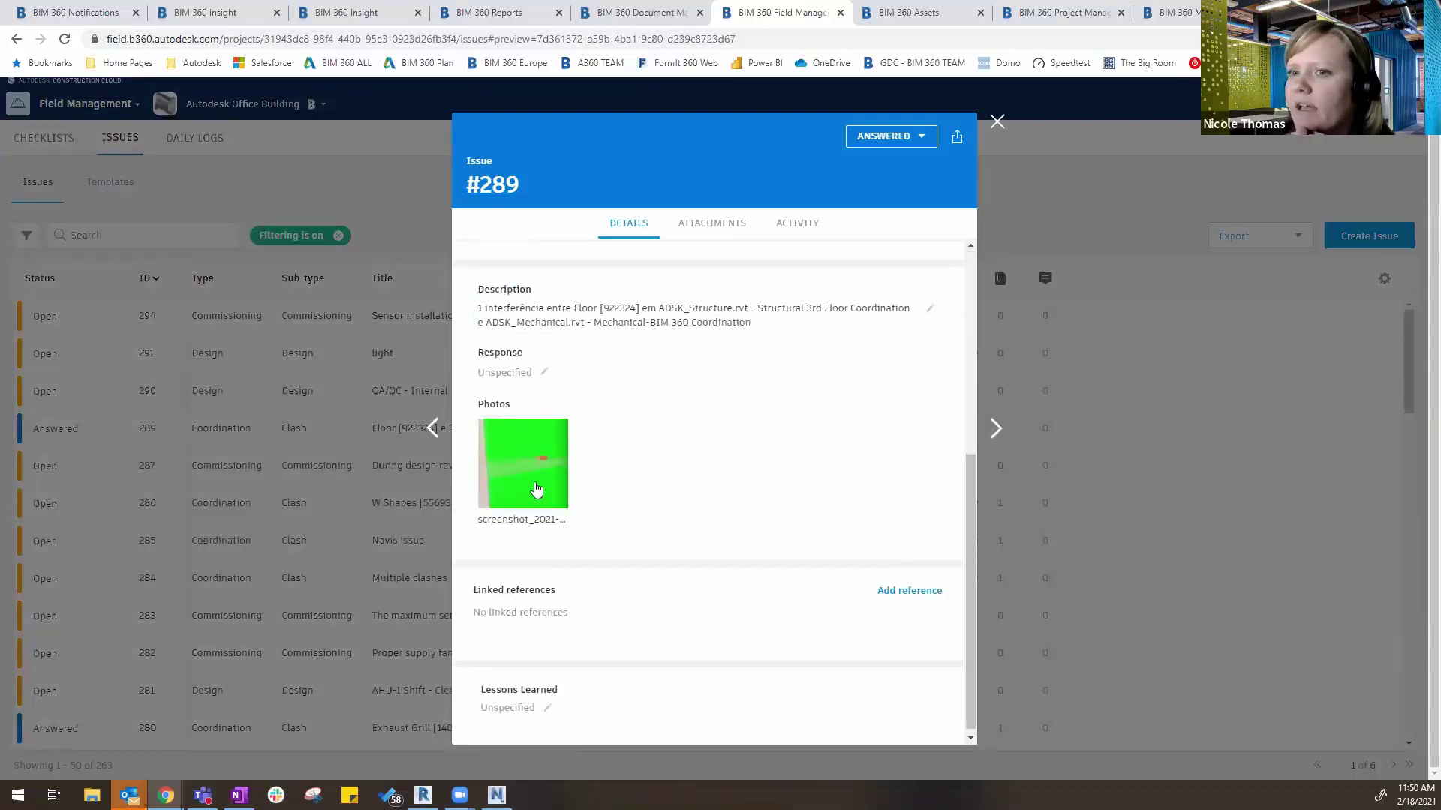
{"action": "scroll", "coordinate": [535, 489], "scroll_direction": "up", "scroll_amount": 5}
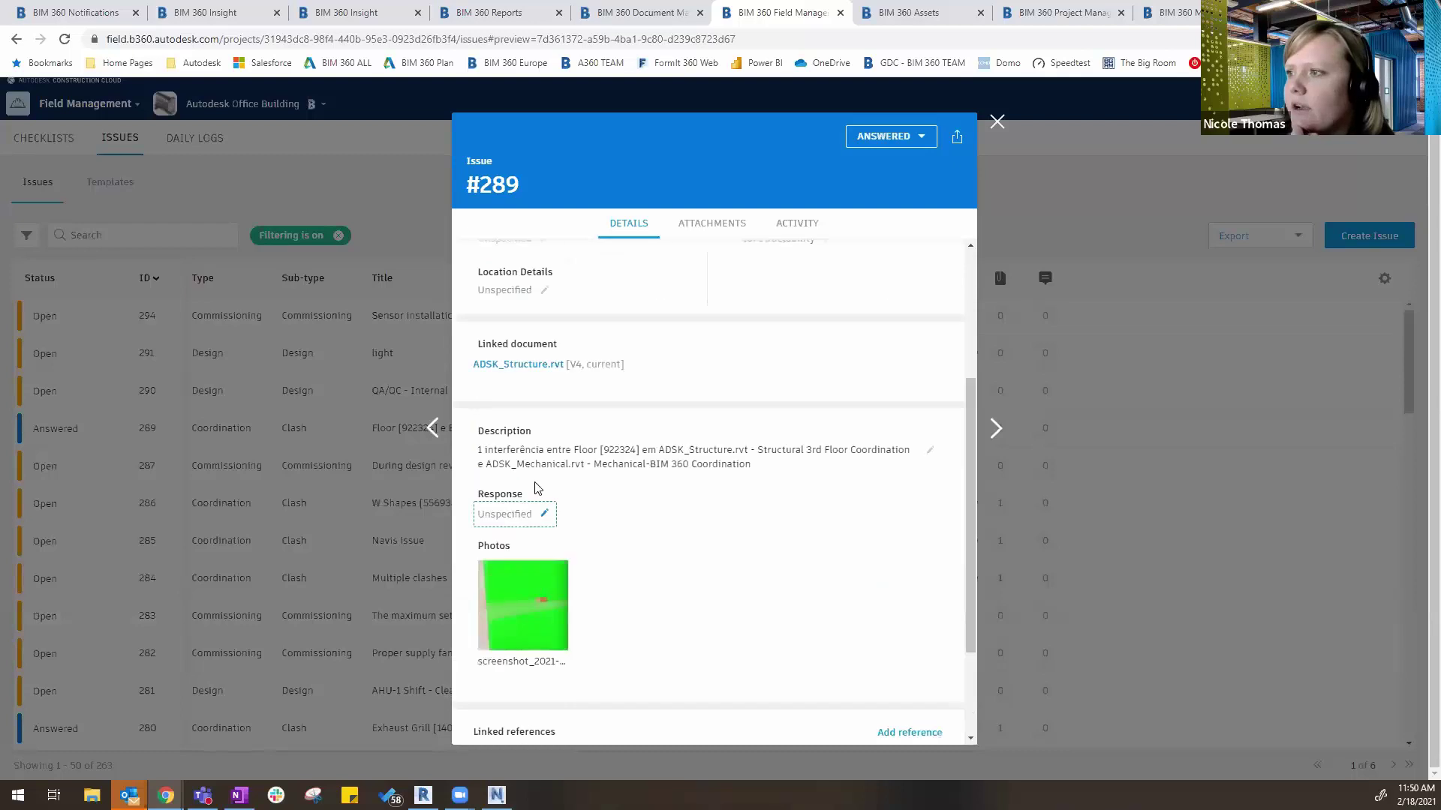
- View issue #289's attached clash screenshot and its activity history, then close the issue
{"action": "left_click", "coordinate": [689, 223]}
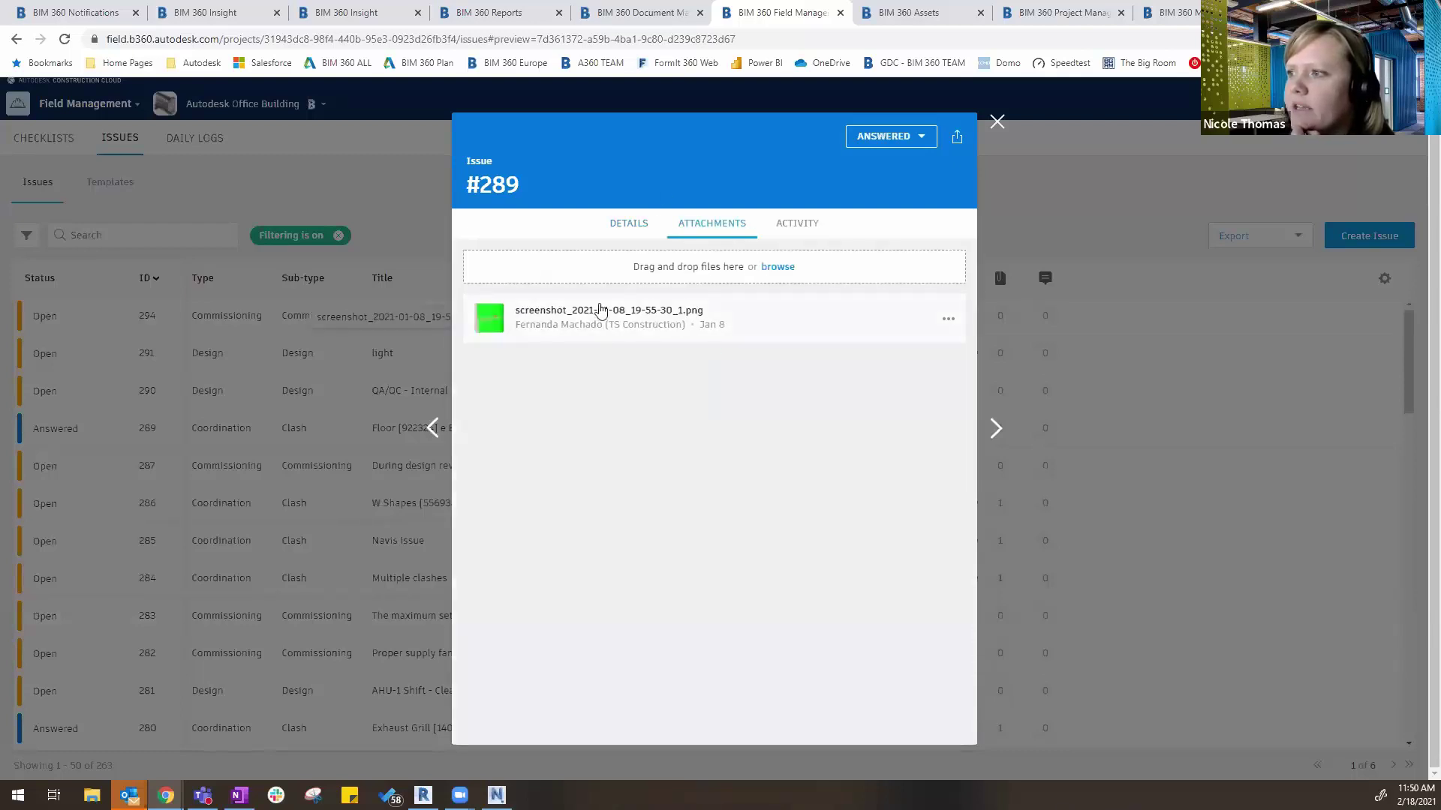
{"action": "left_click", "coordinate": [566, 314]}
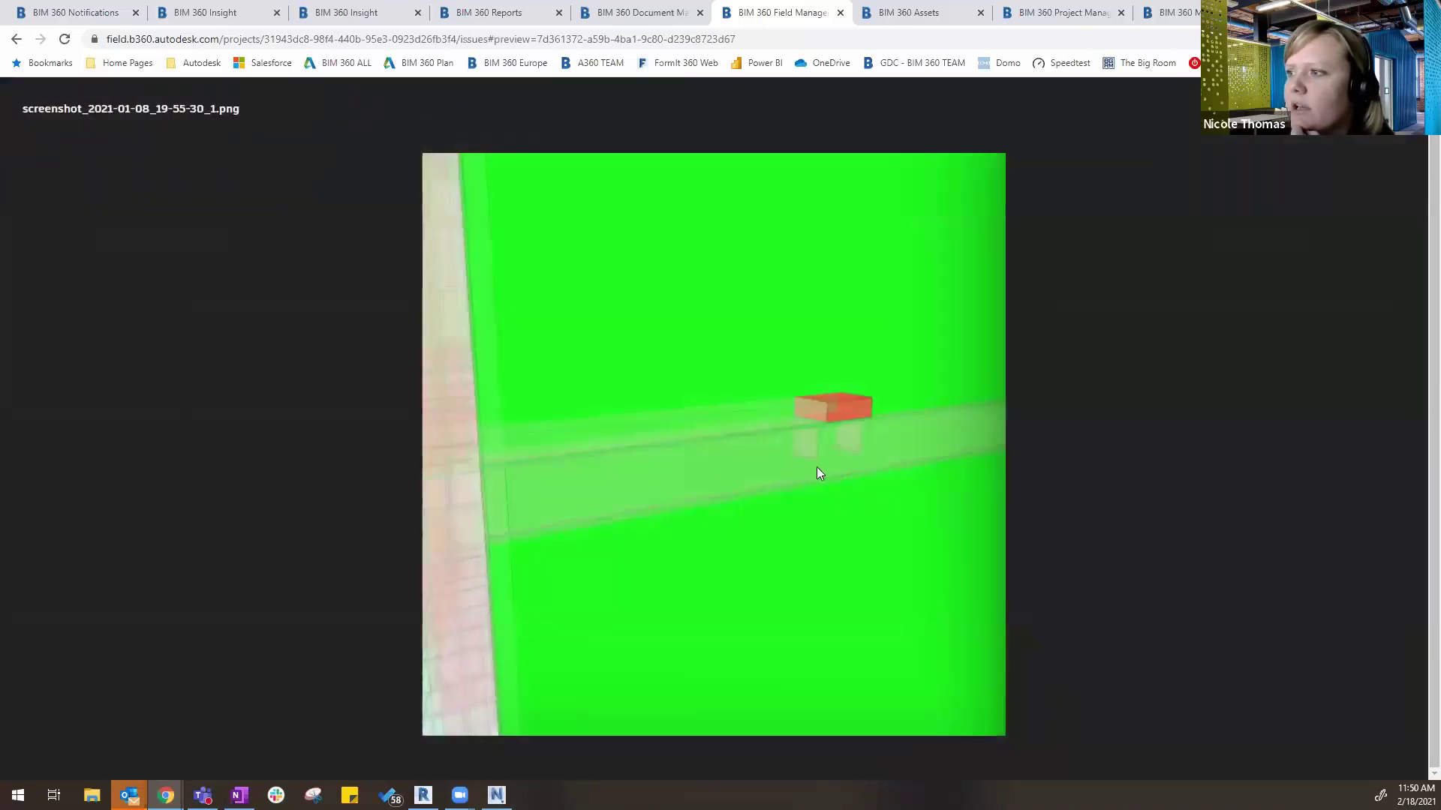
{"action": "left_click", "coordinate": [1346, 180]}
{"action": "left_click", "coordinate": [798, 225]}
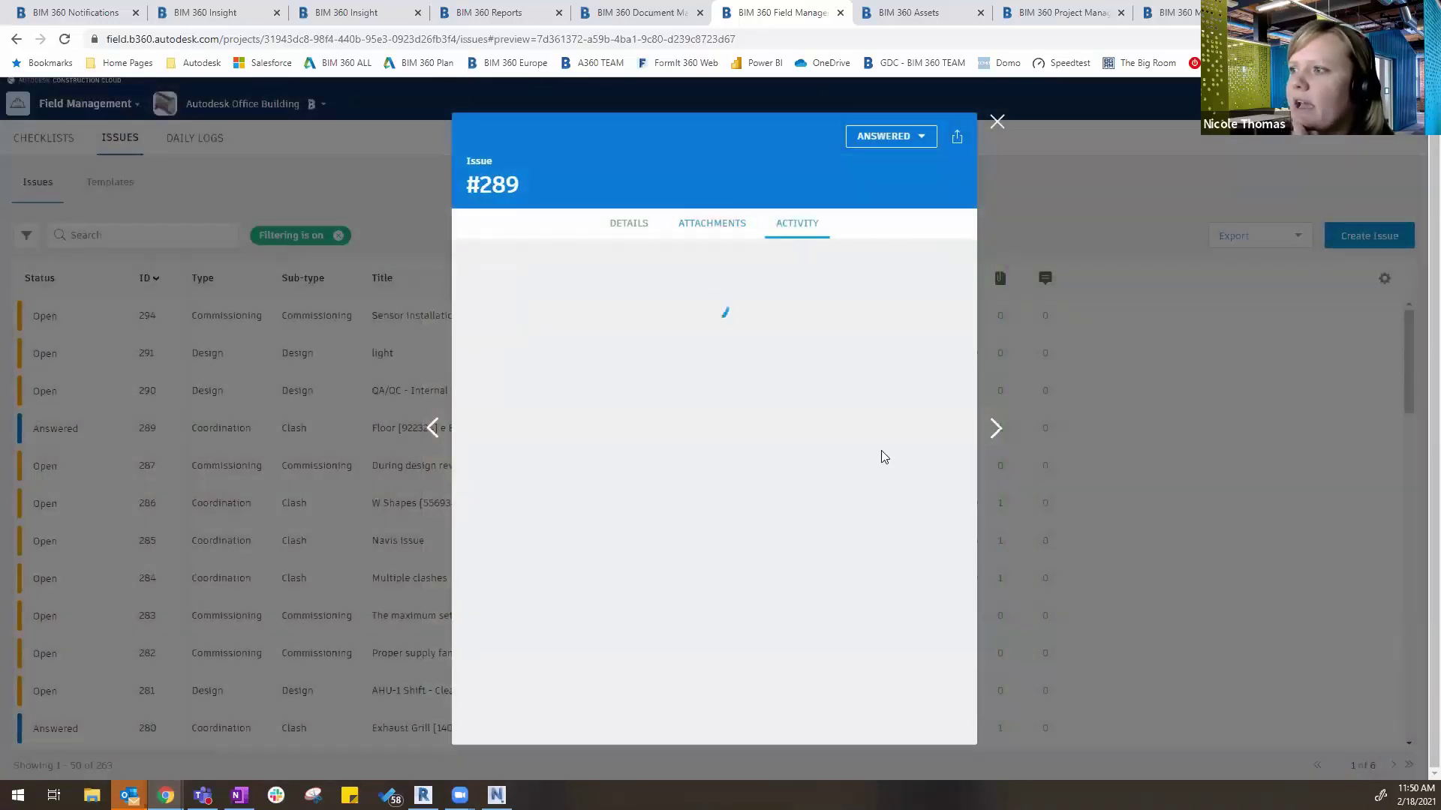
{"action": "scroll", "coordinate": [837, 471], "scroll_direction": "up", "scroll_amount": 3}
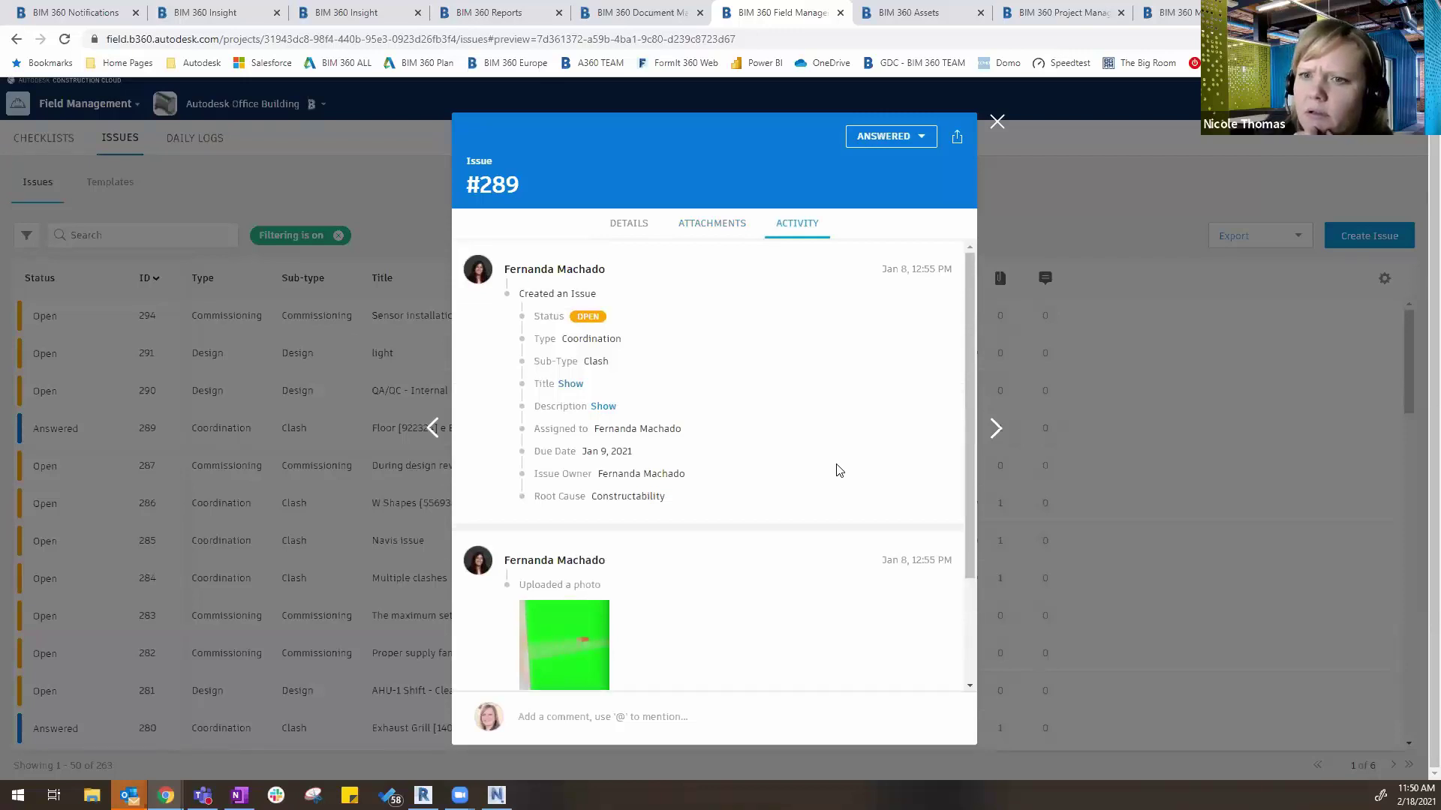
{"action": "scroll", "coordinate": [838, 471], "scroll_direction": "down", "scroll_amount": 2}
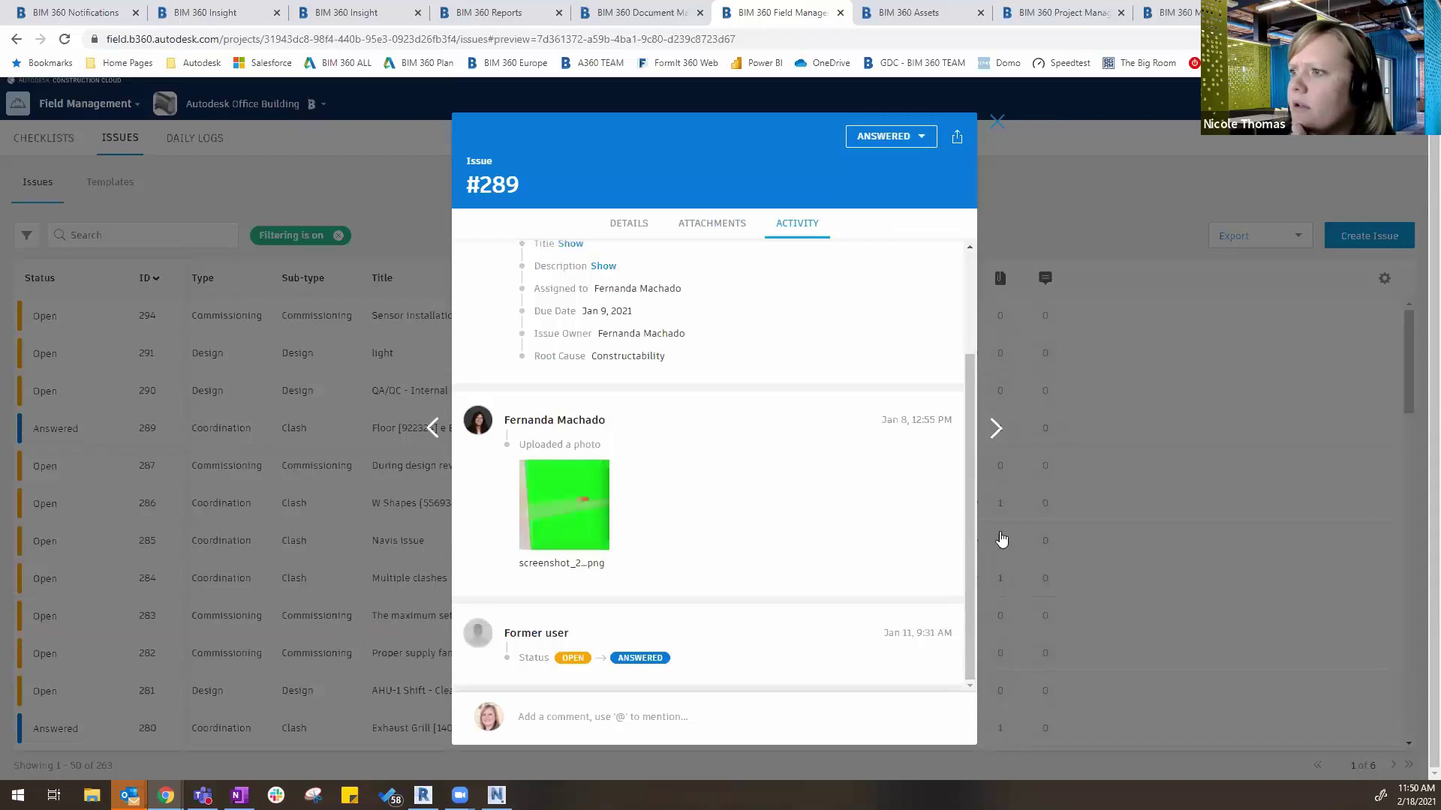
{"action": "left_click", "coordinate": [1001, 539]}
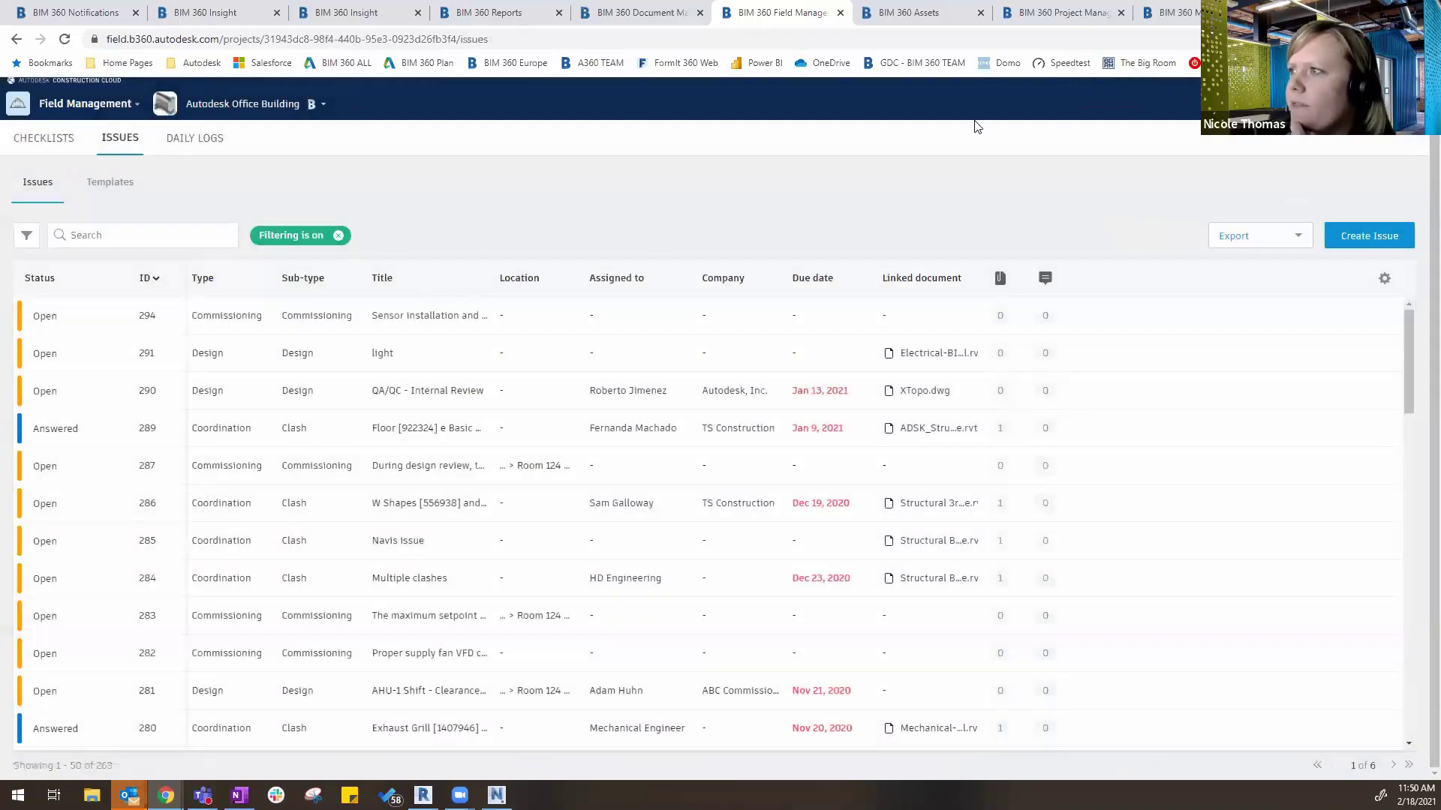
- From the checklists list, open checklist #28 and follow its linked asset 904341
{"action": "left_click", "coordinate": [47, 140]}
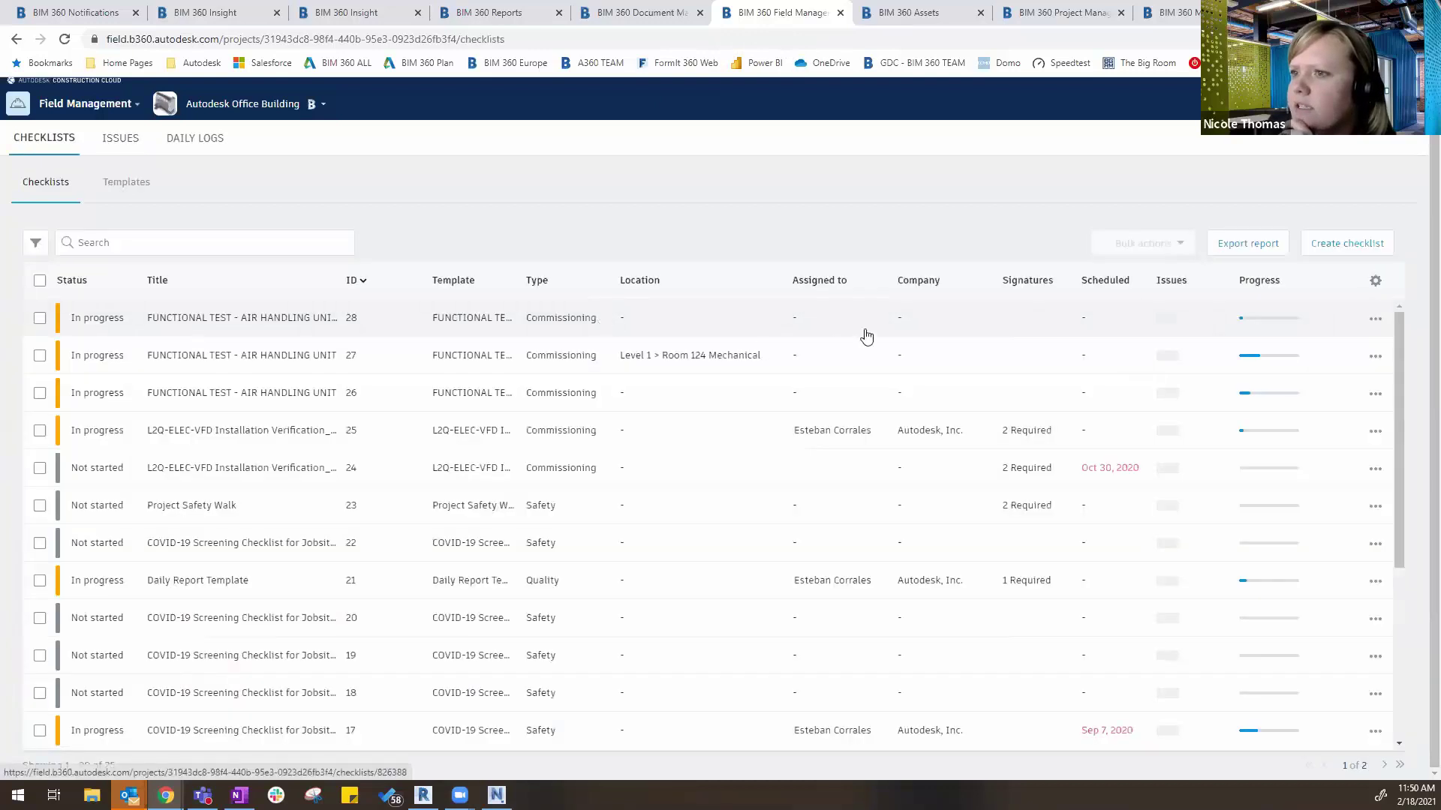
{"action": "left_click", "coordinate": [359, 325]}
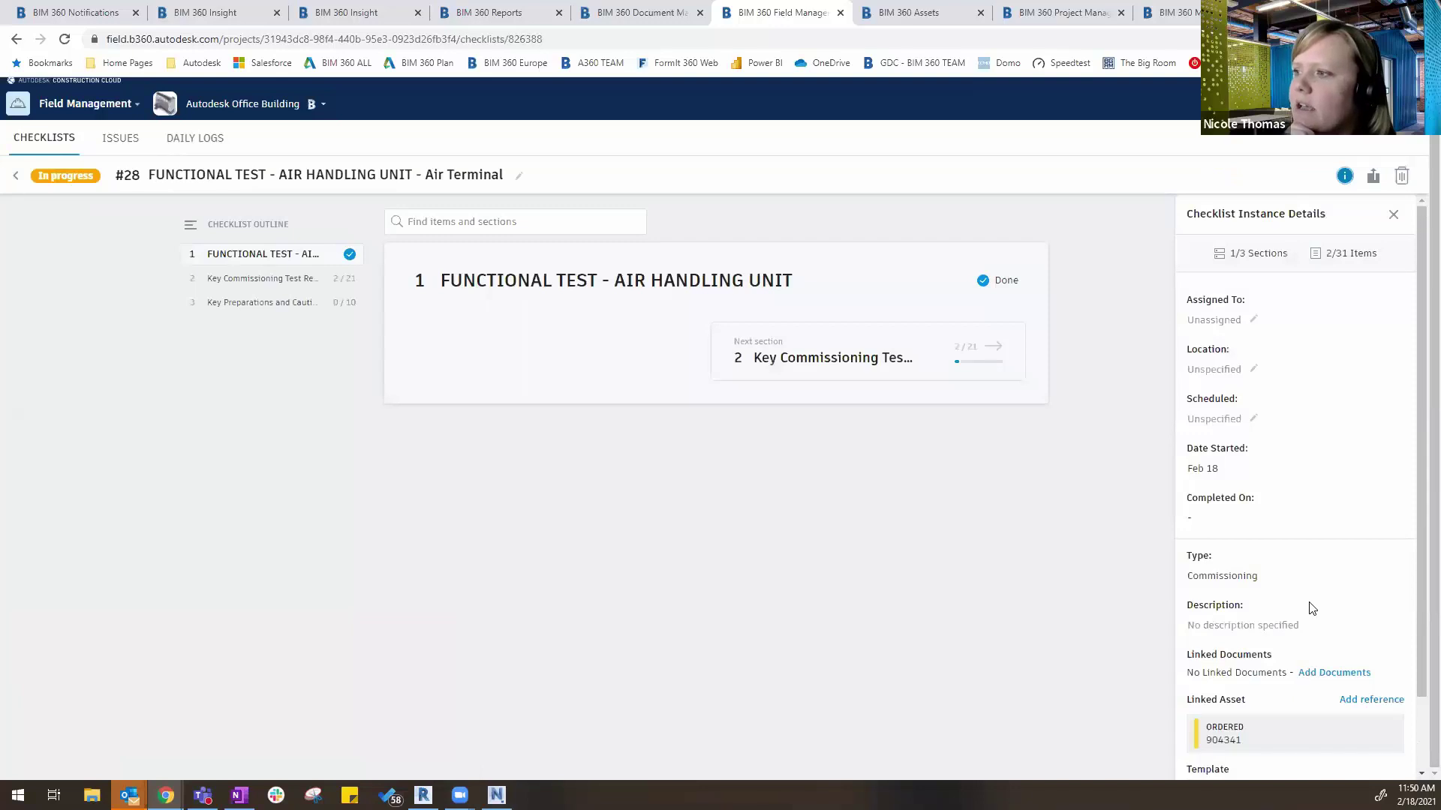
{"action": "scroll", "coordinate": [1312, 608], "scroll_direction": "down", "scroll_amount": 2}
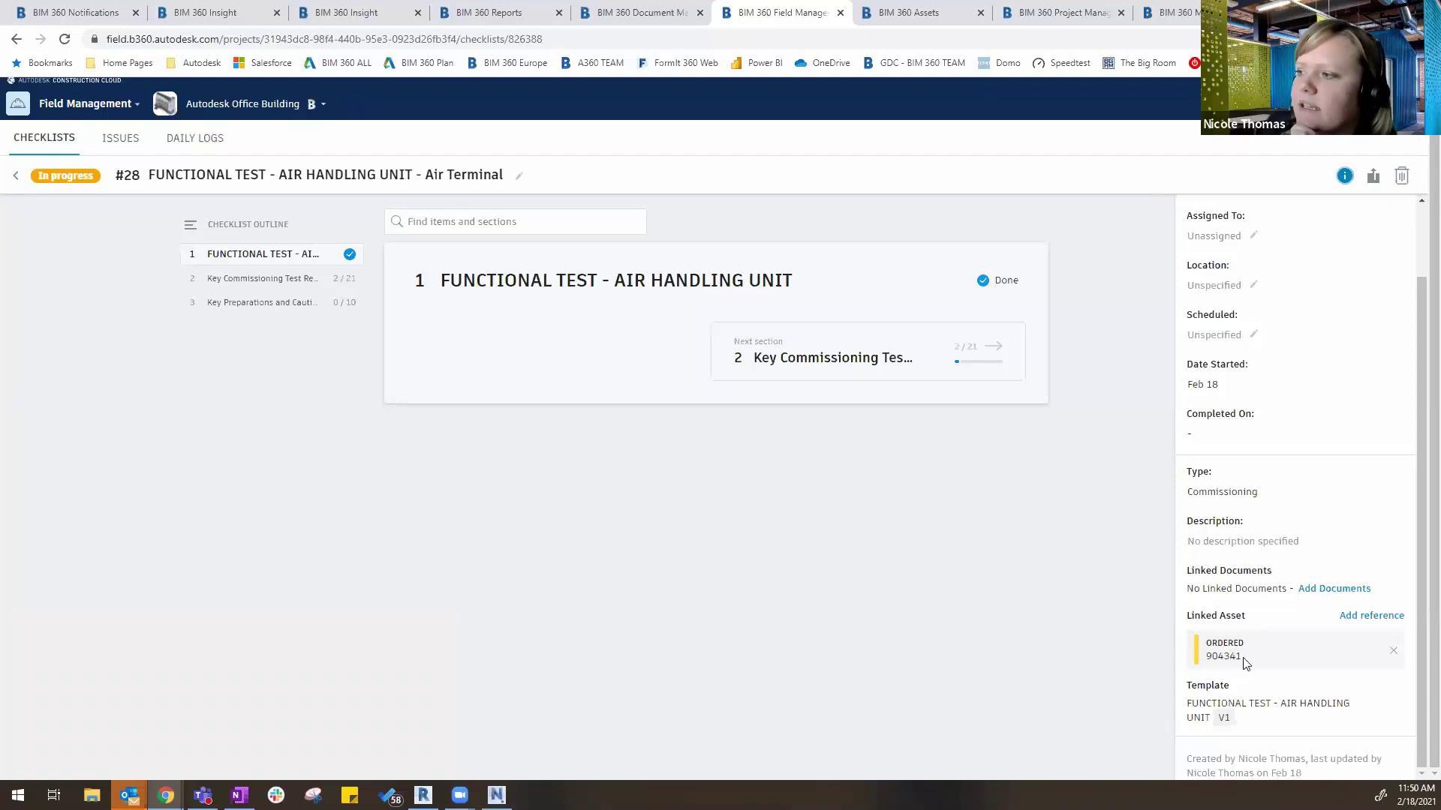
{"action": "left_click", "coordinate": [1233, 659]}
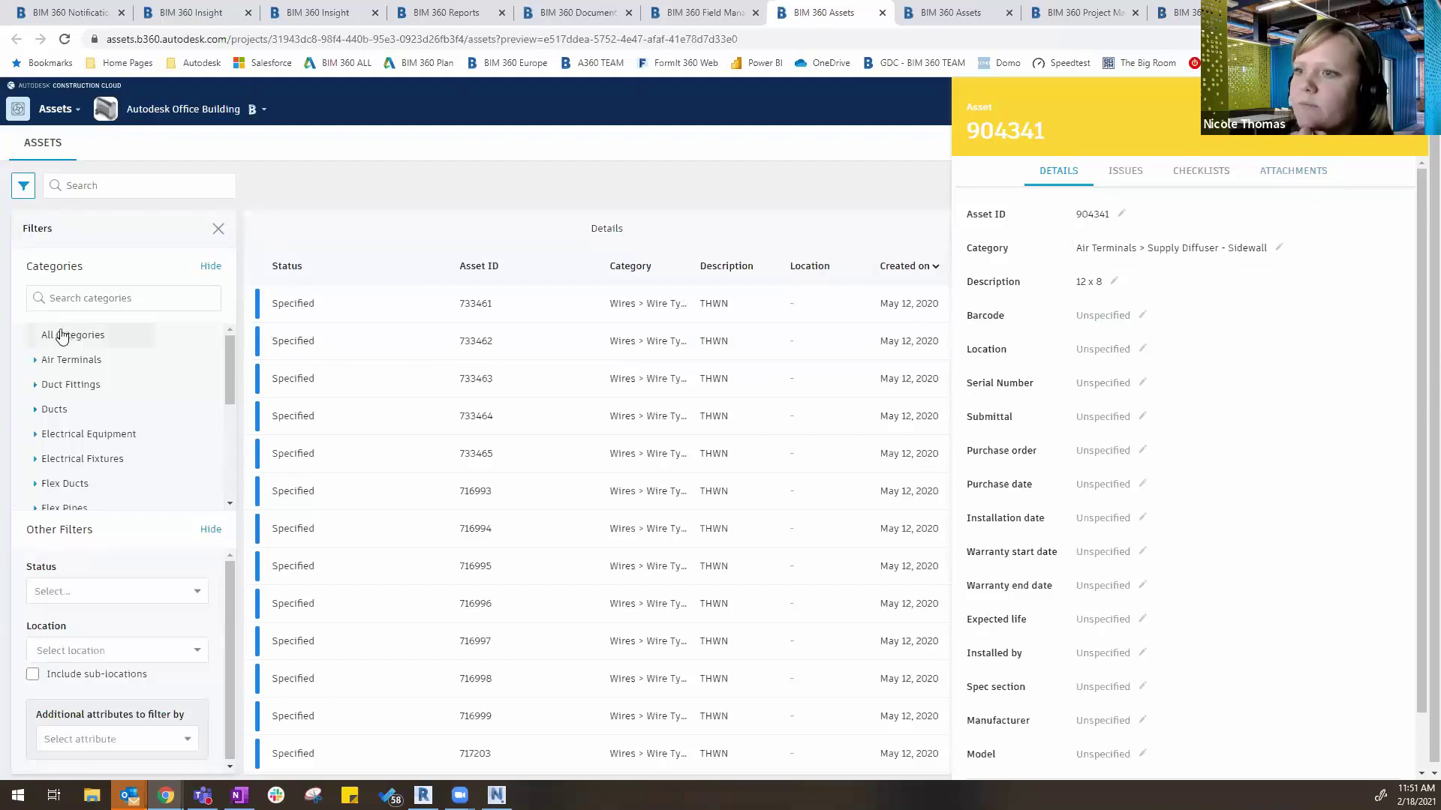
- Look over asset 904341's Air Terminals > Supply Diffuser - Sidewall details and the category filters
{"action": "scroll", "coordinate": [129, 456], "scroll_direction": "down", "scroll_amount": 3}
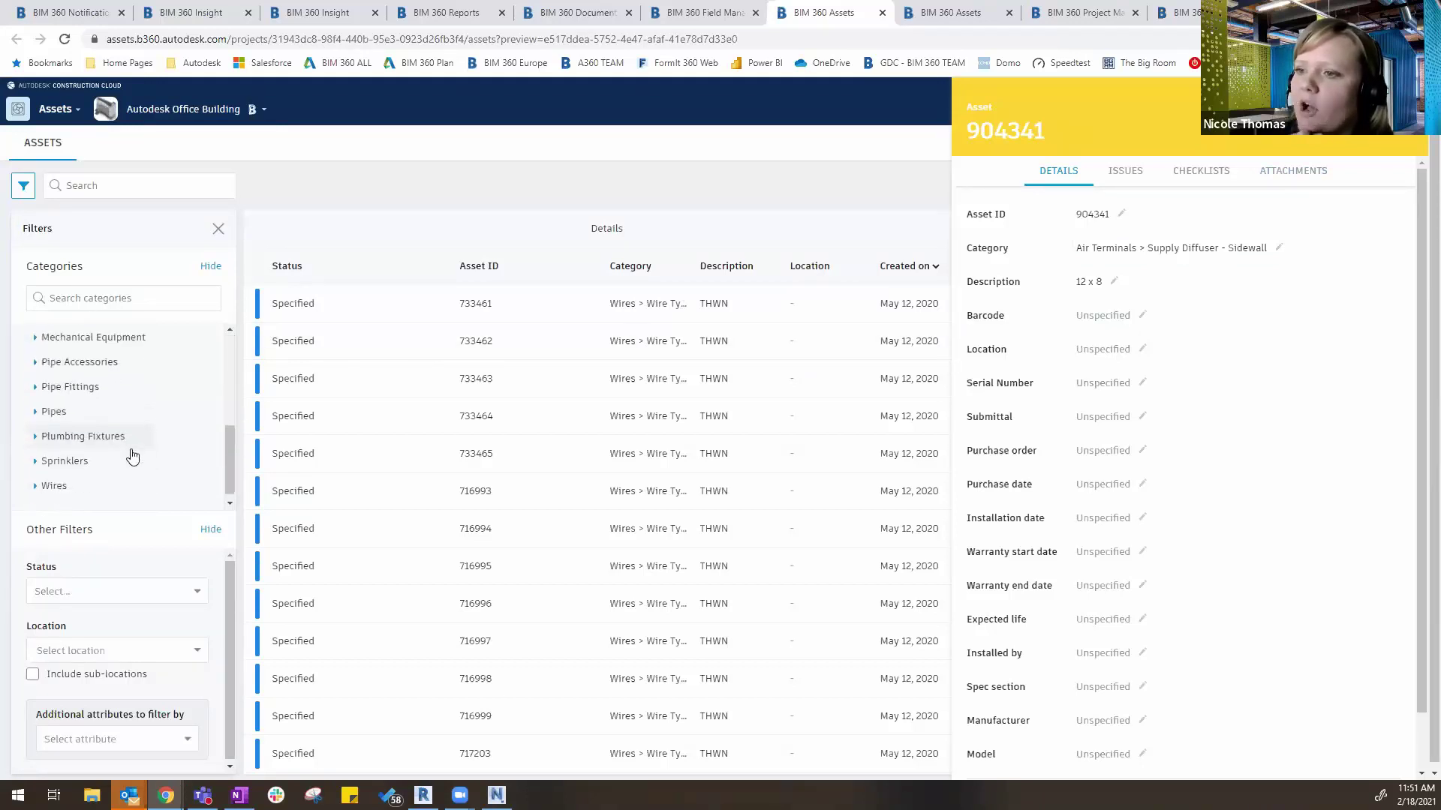
{"action": "scroll", "coordinate": [131, 455], "scroll_direction": "up", "scroll_amount": 3}
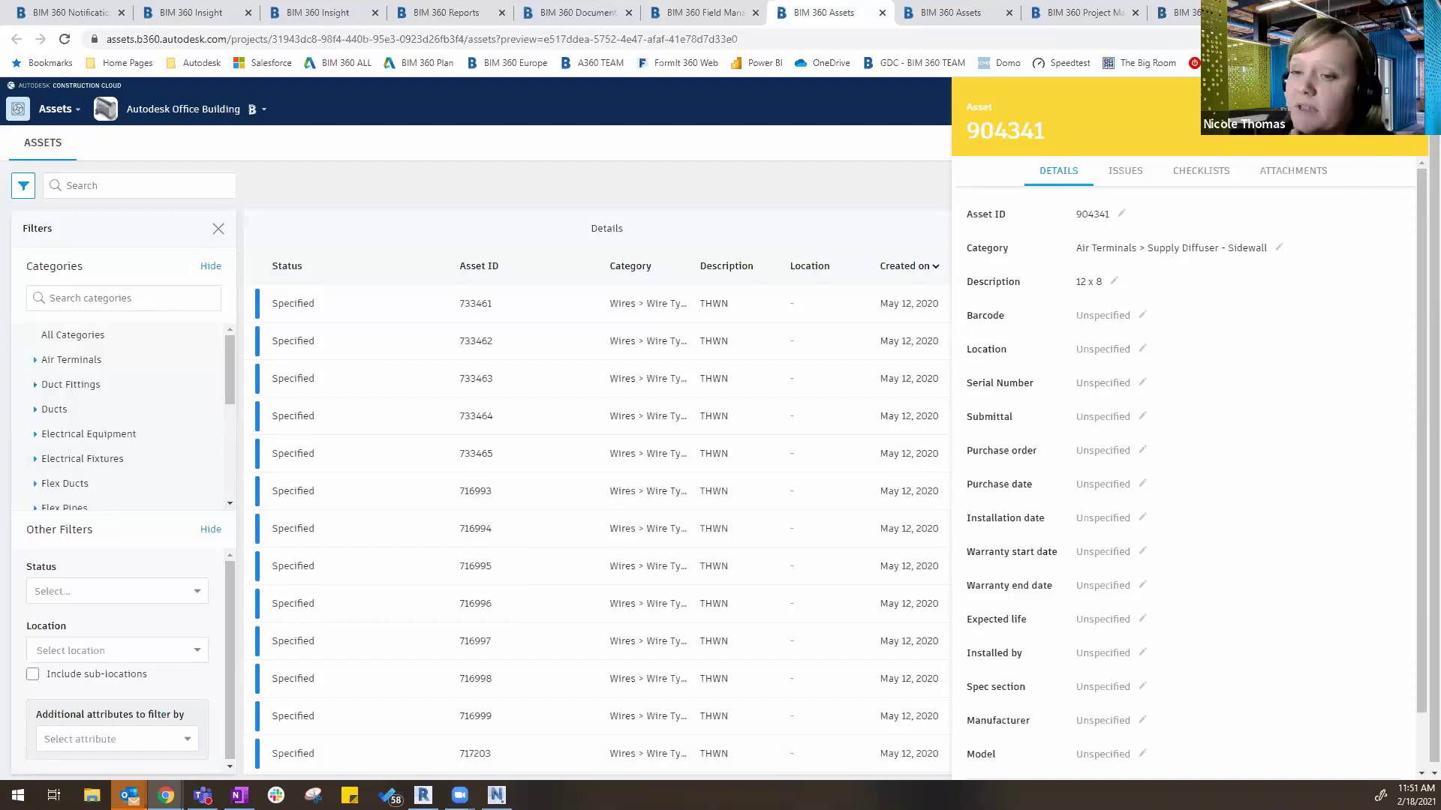
- Set asset 904341's status to Delivered and show its linked issue #294
{"action": "left_click", "coordinate": [1287, 120]}
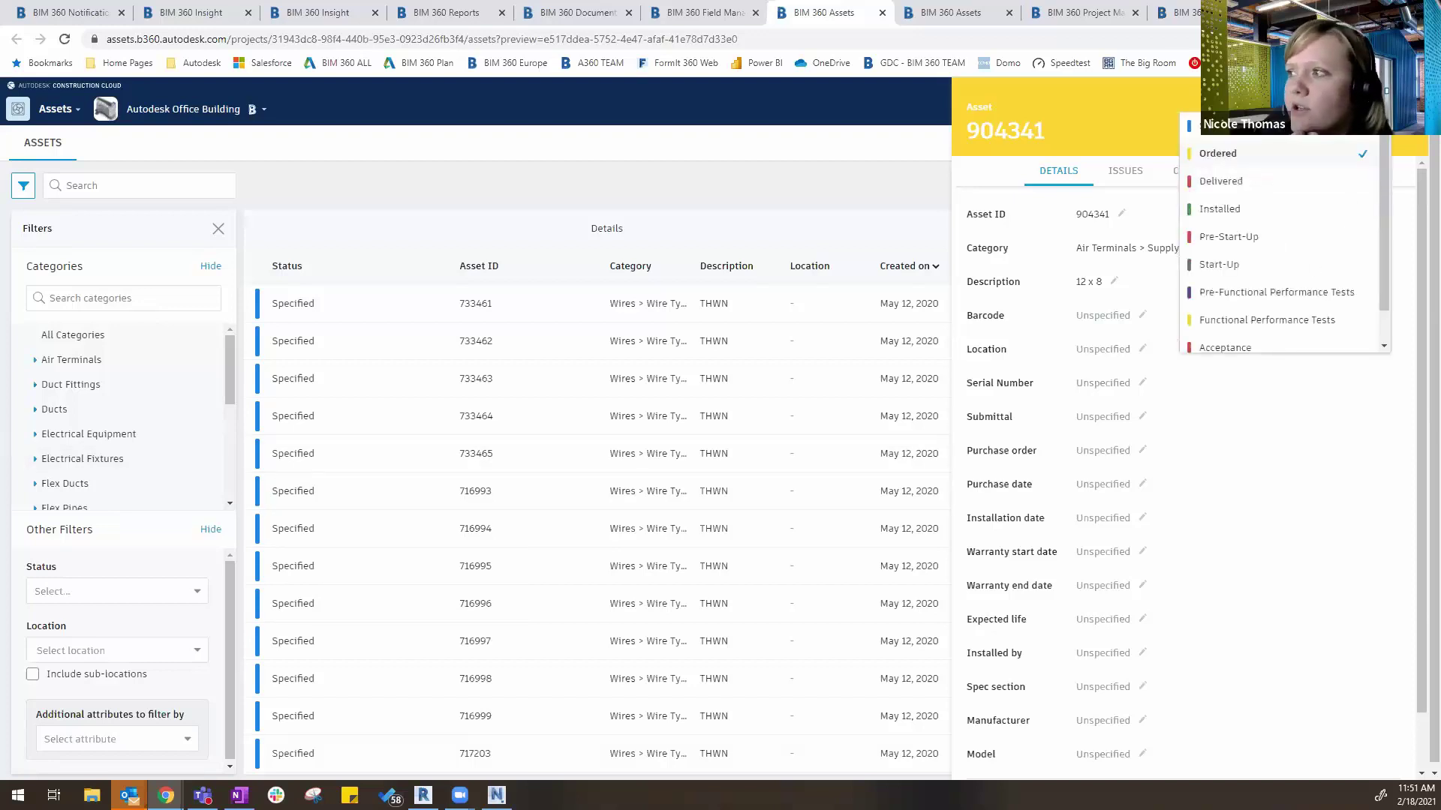
{"action": "scroll", "coordinate": [1289, 252], "scroll_direction": "down", "scroll_amount": 1}
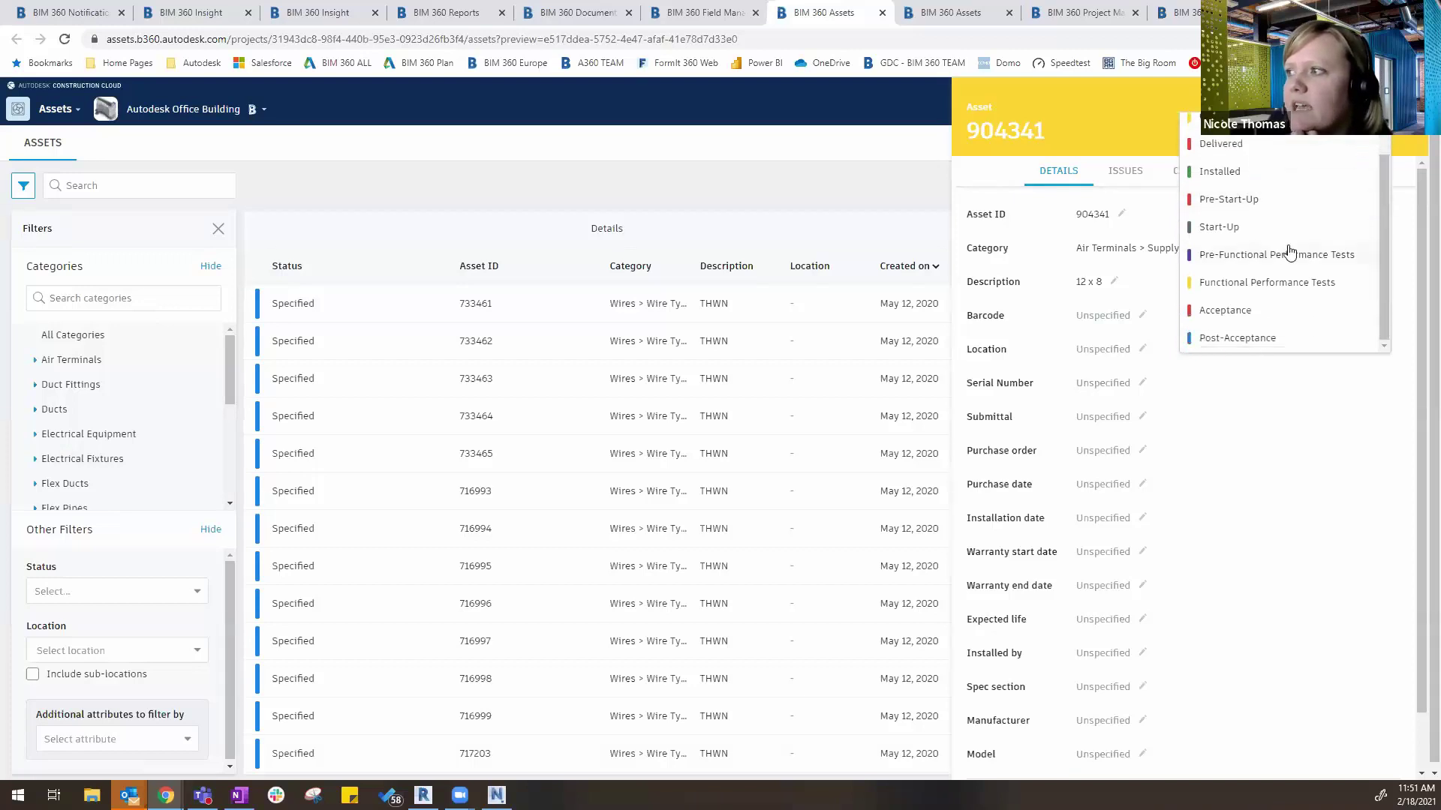
{"action": "scroll", "coordinate": [1288, 261], "scroll_direction": "up", "scroll_amount": 1}
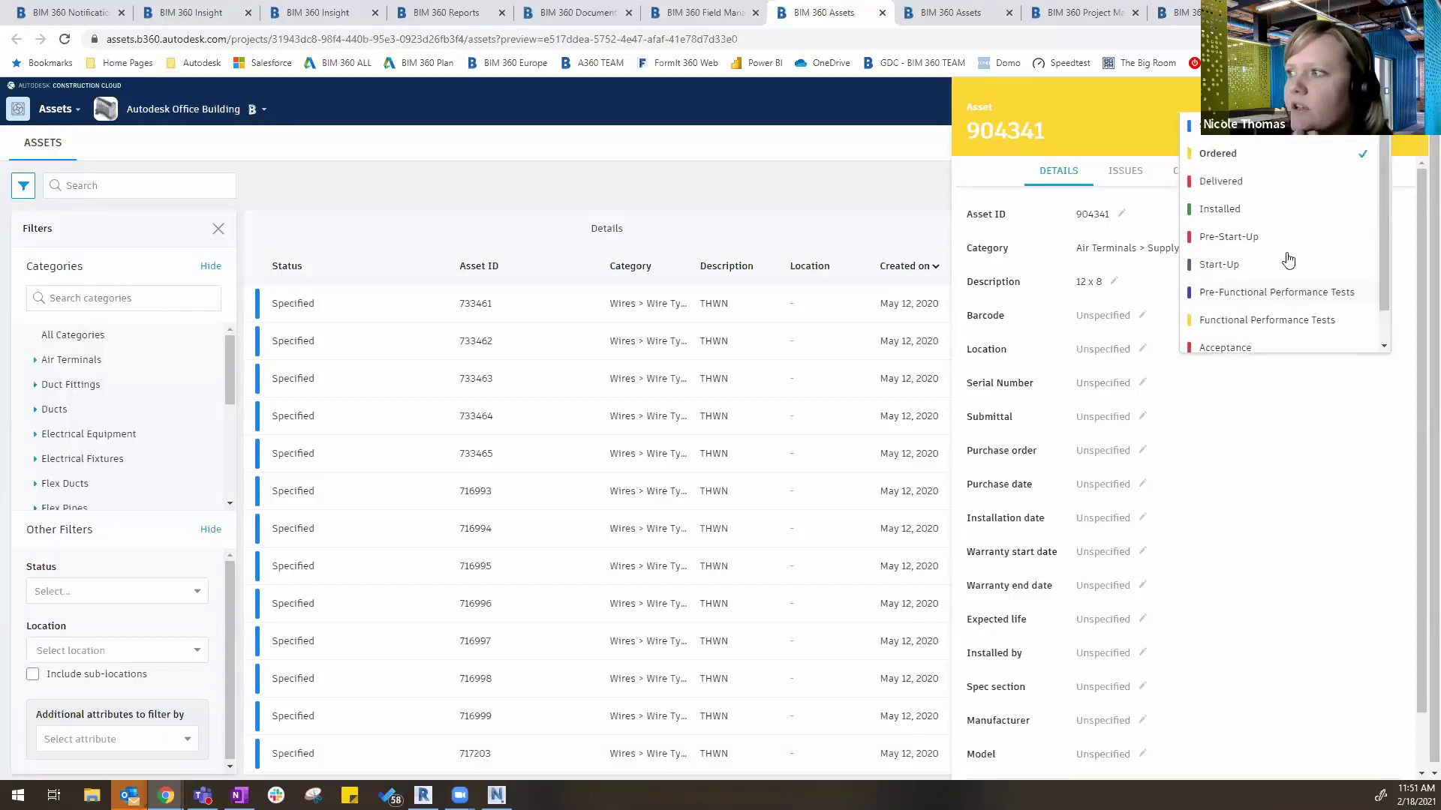
{"action": "left_click", "coordinate": [1246, 183]}
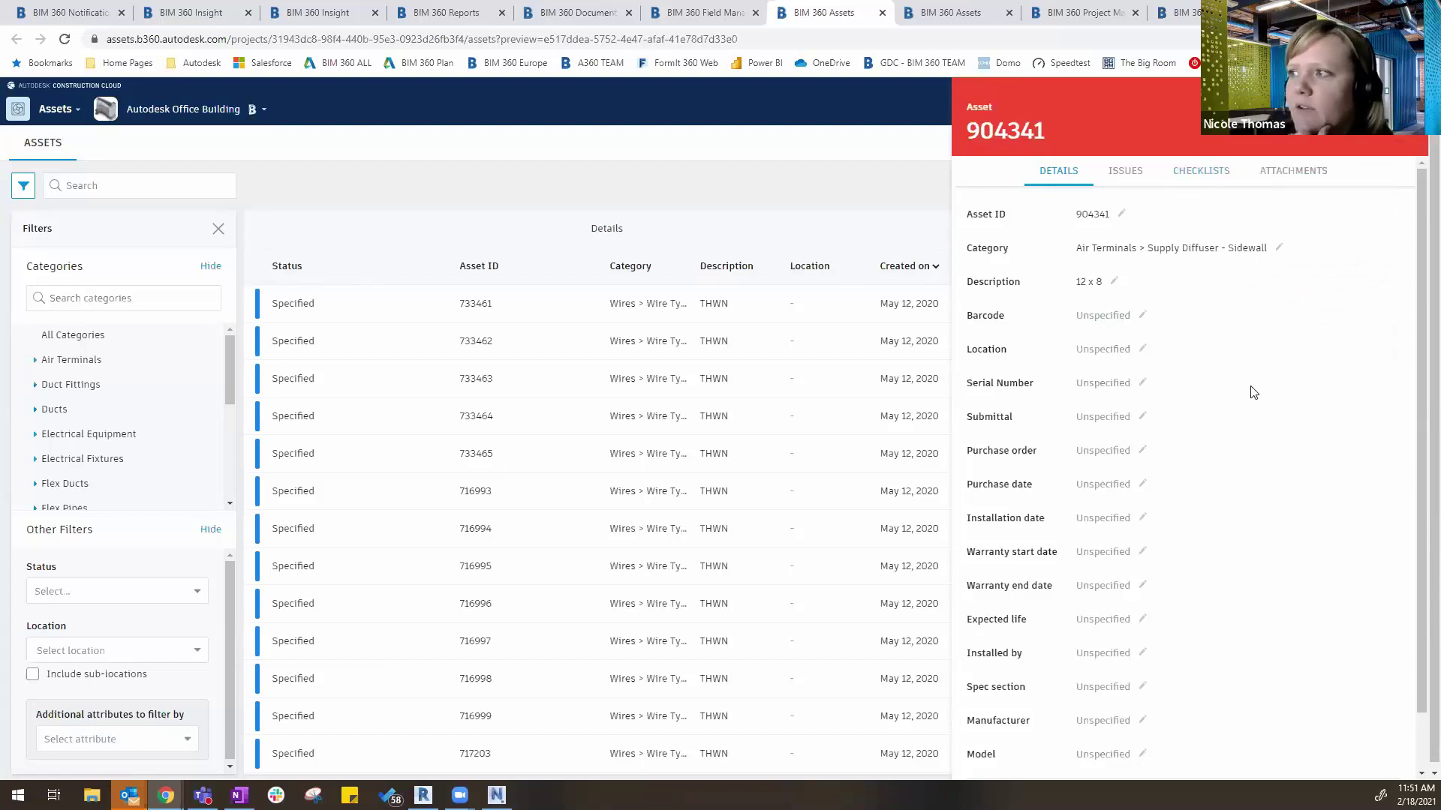
{"action": "left_click", "coordinate": [1127, 181]}
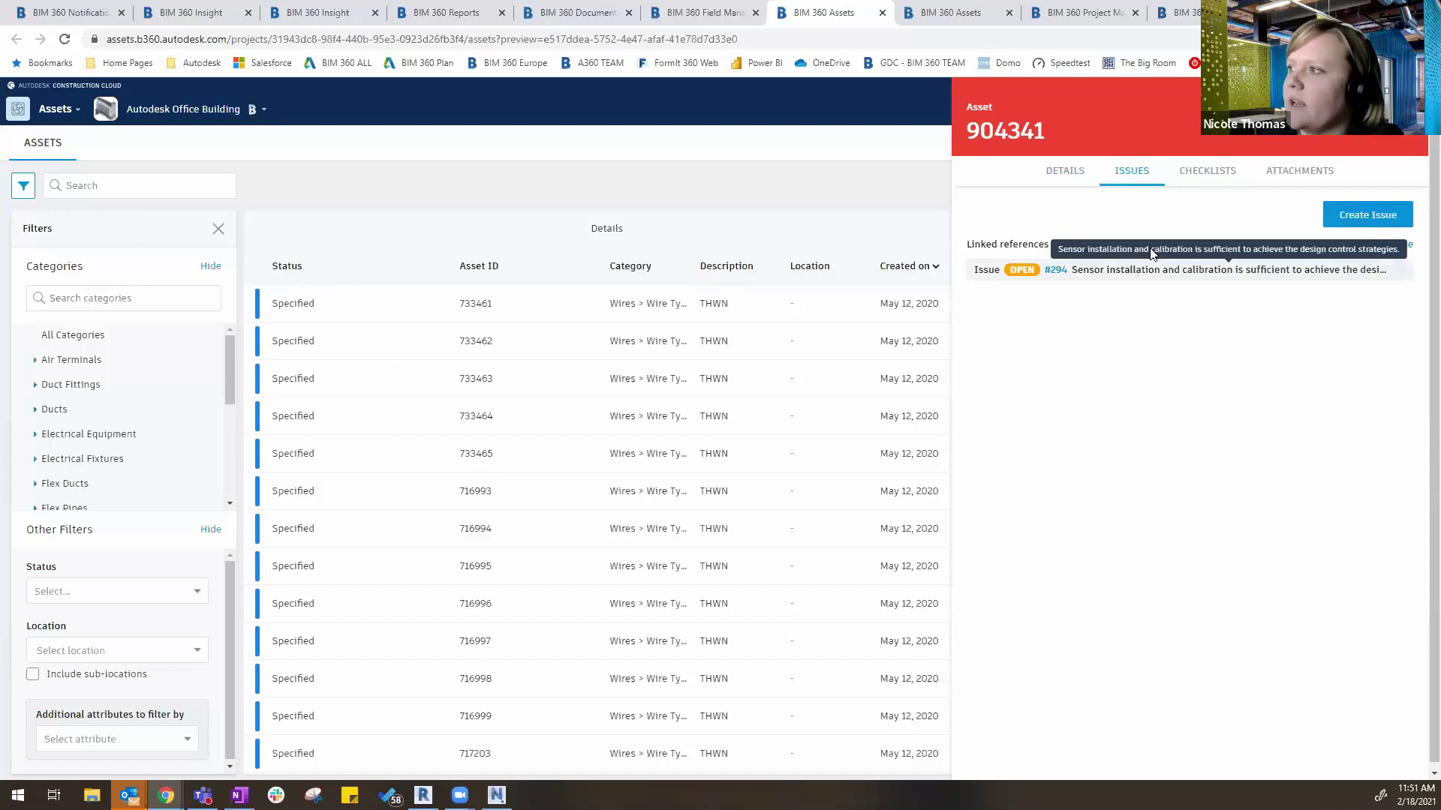
- Review asset 904341's linked checklist #28 and M111 attachment, then close the asset preview
{"action": "left_click", "coordinate": [1196, 174]}
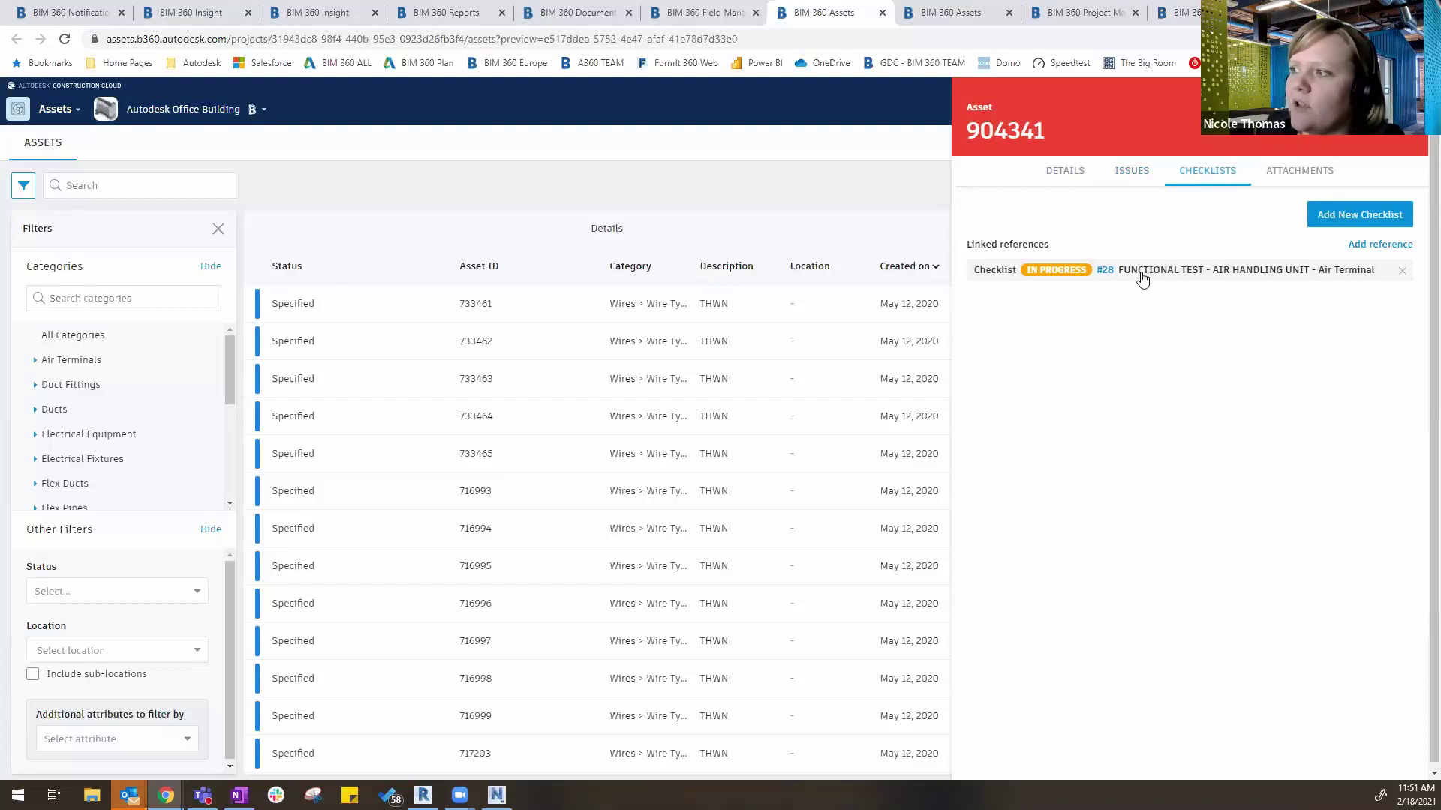
{"action": "left_click", "coordinate": [1277, 182]}
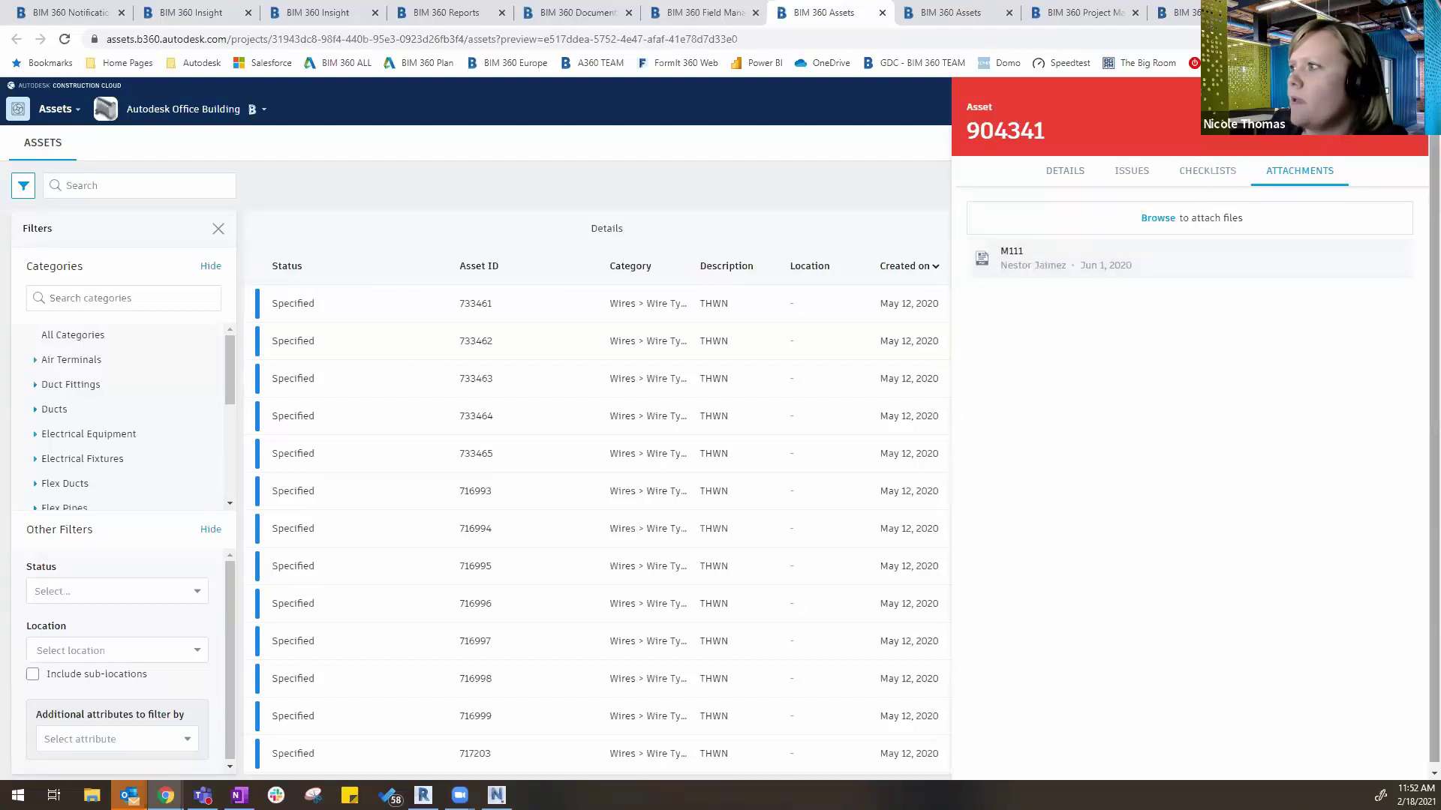
{"action": "left_click", "coordinate": [1410, 258]}
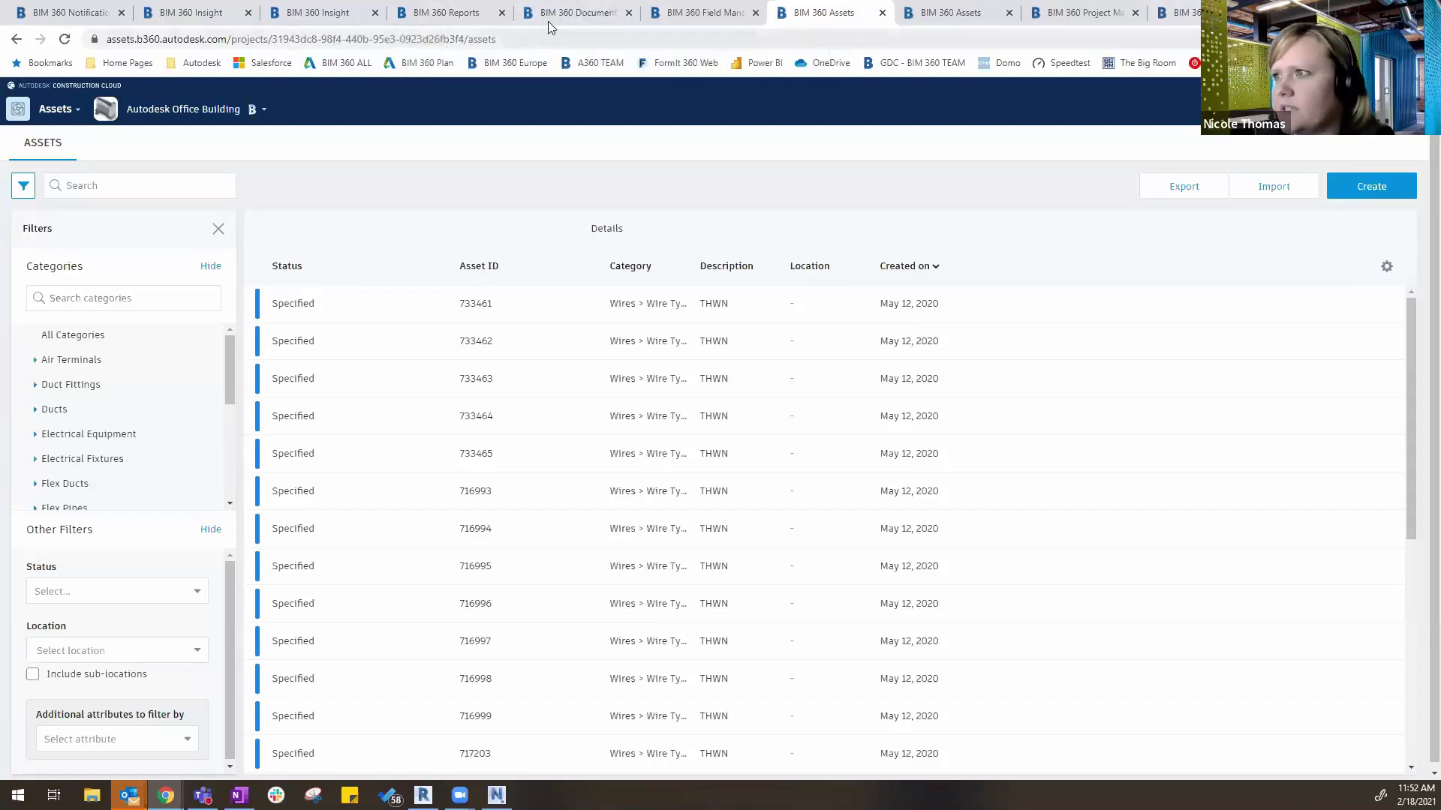
- Switch to the BIM 360 Document Management browser tab
{"action": "left_click", "coordinate": [576, 13]}
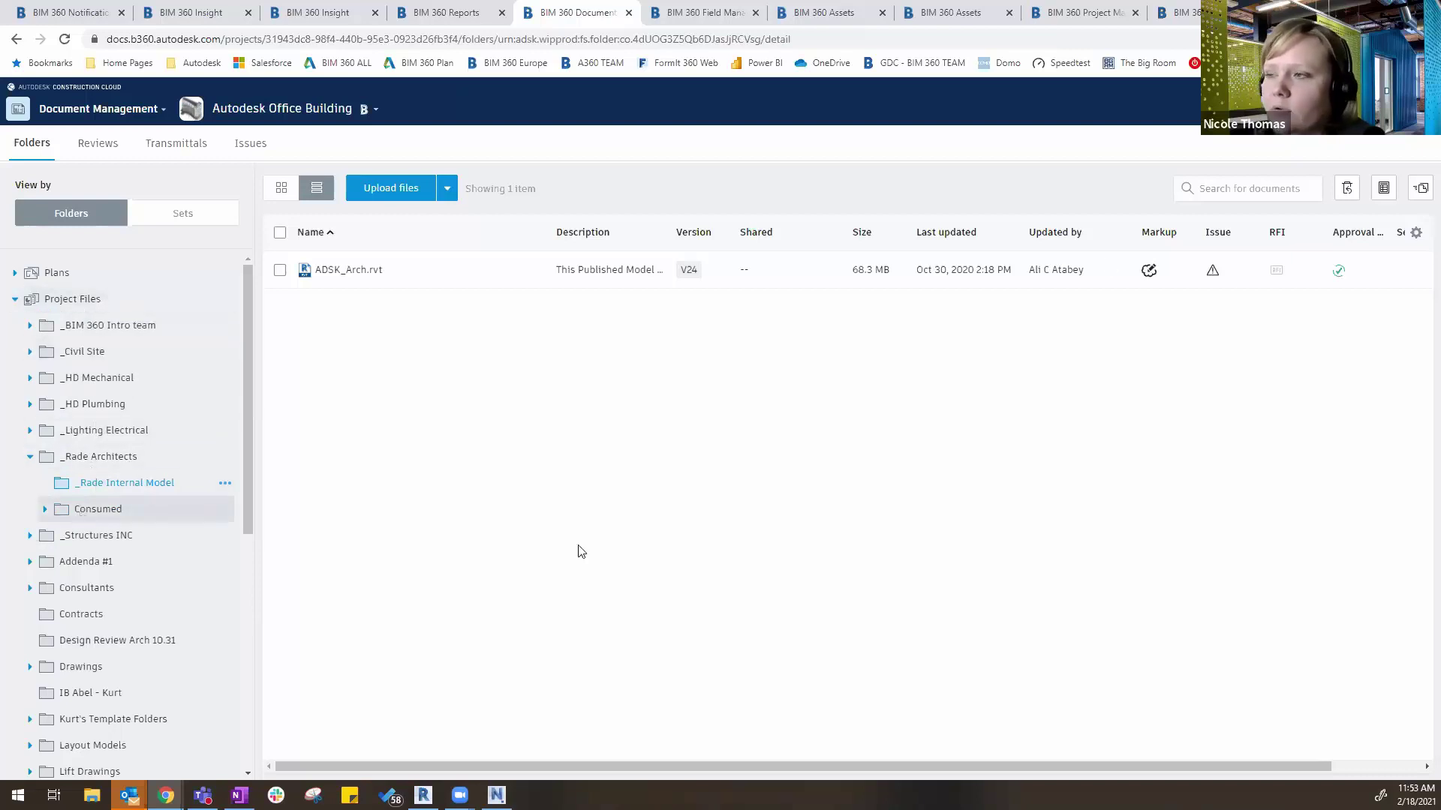
- Choose the Model Coordination space to list the Autodesk Office Building's five models and clash counts
{"action": "left_click", "coordinate": [1176, 13]}
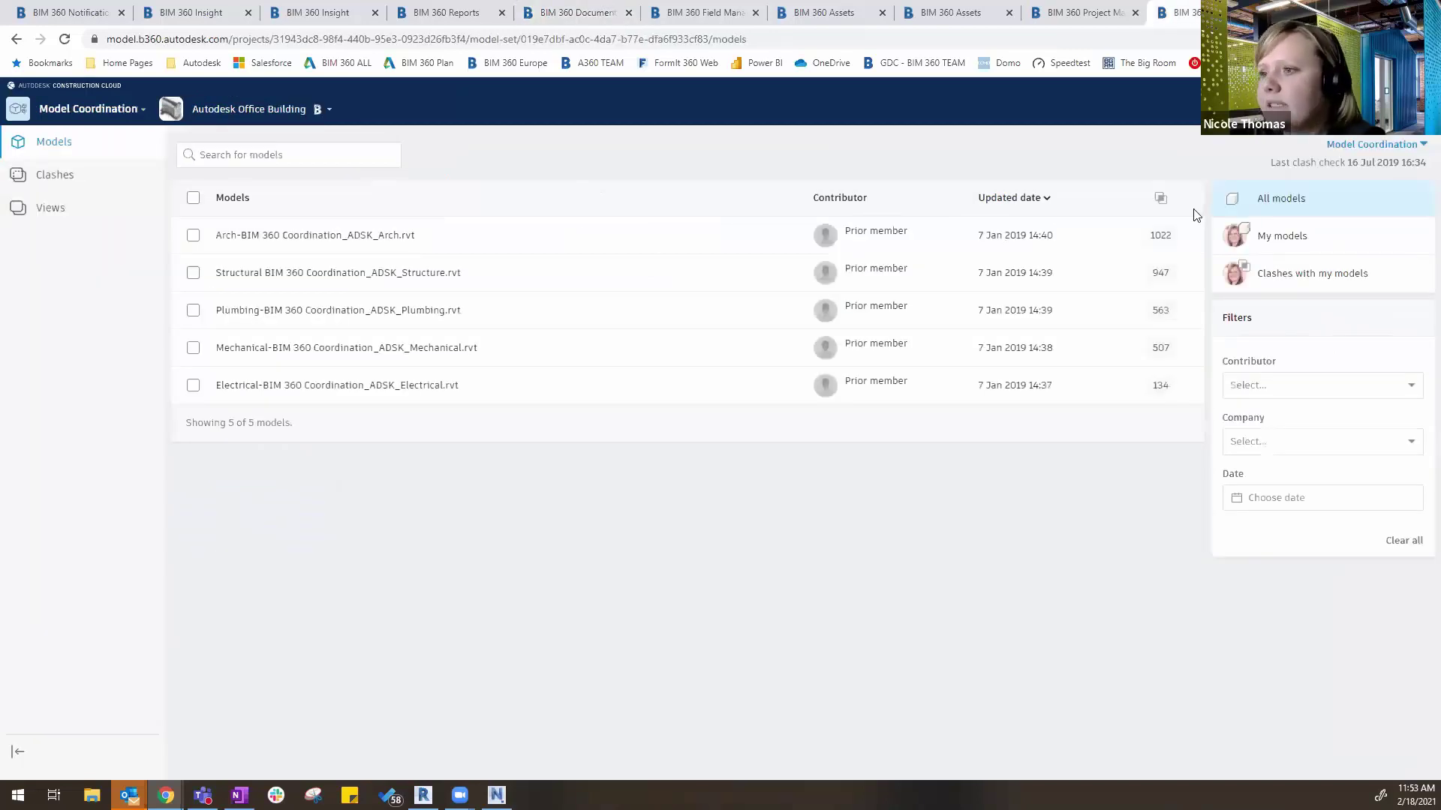
{"action": "left_click", "coordinate": [1391, 147]}
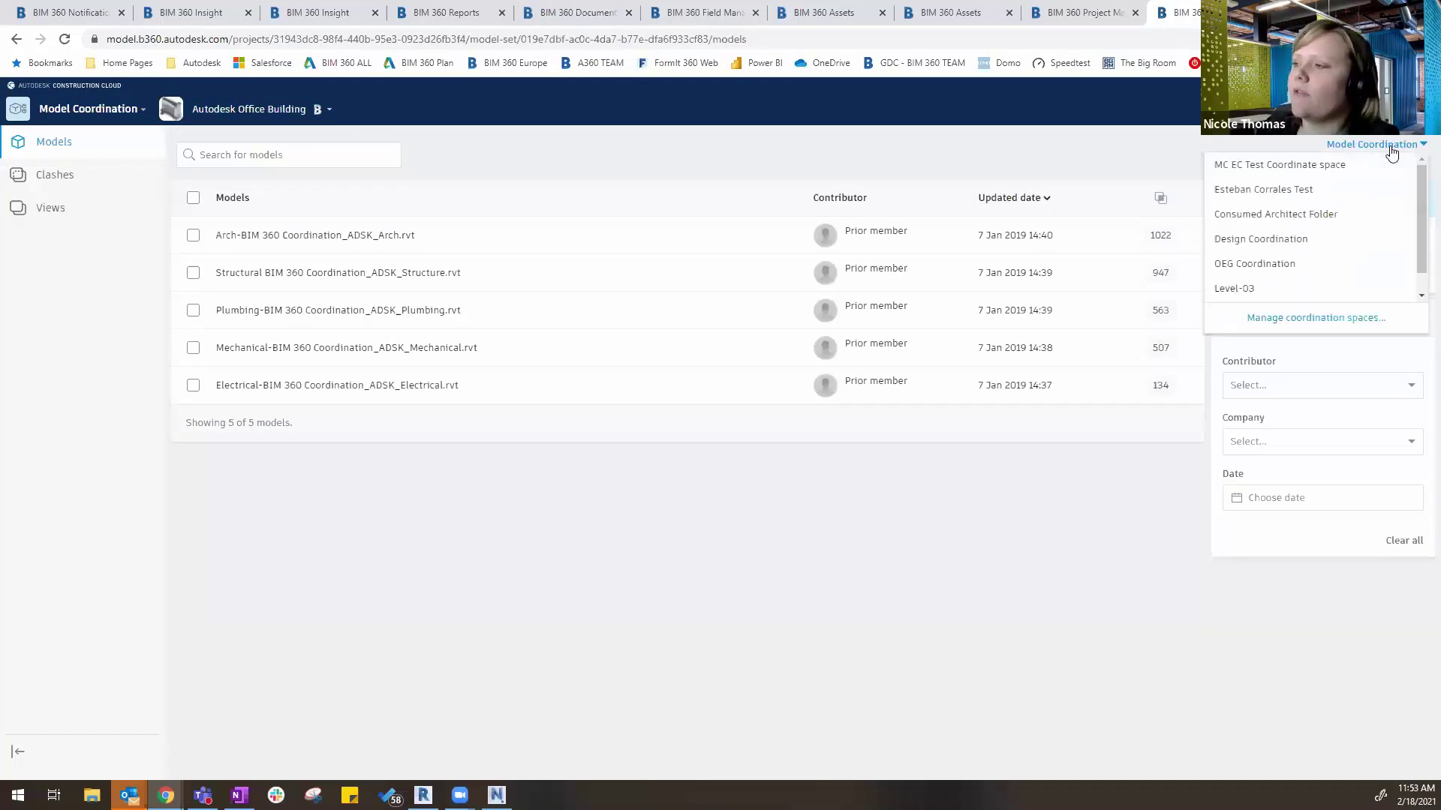
{"action": "scroll", "coordinate": [1351, 218], "scroll_direction": "down", "scroll_amount": 1}
{"action": "scroll", "coordinate": [1350, 218], "scroll_direction": "up", "scroll_amount": 1}
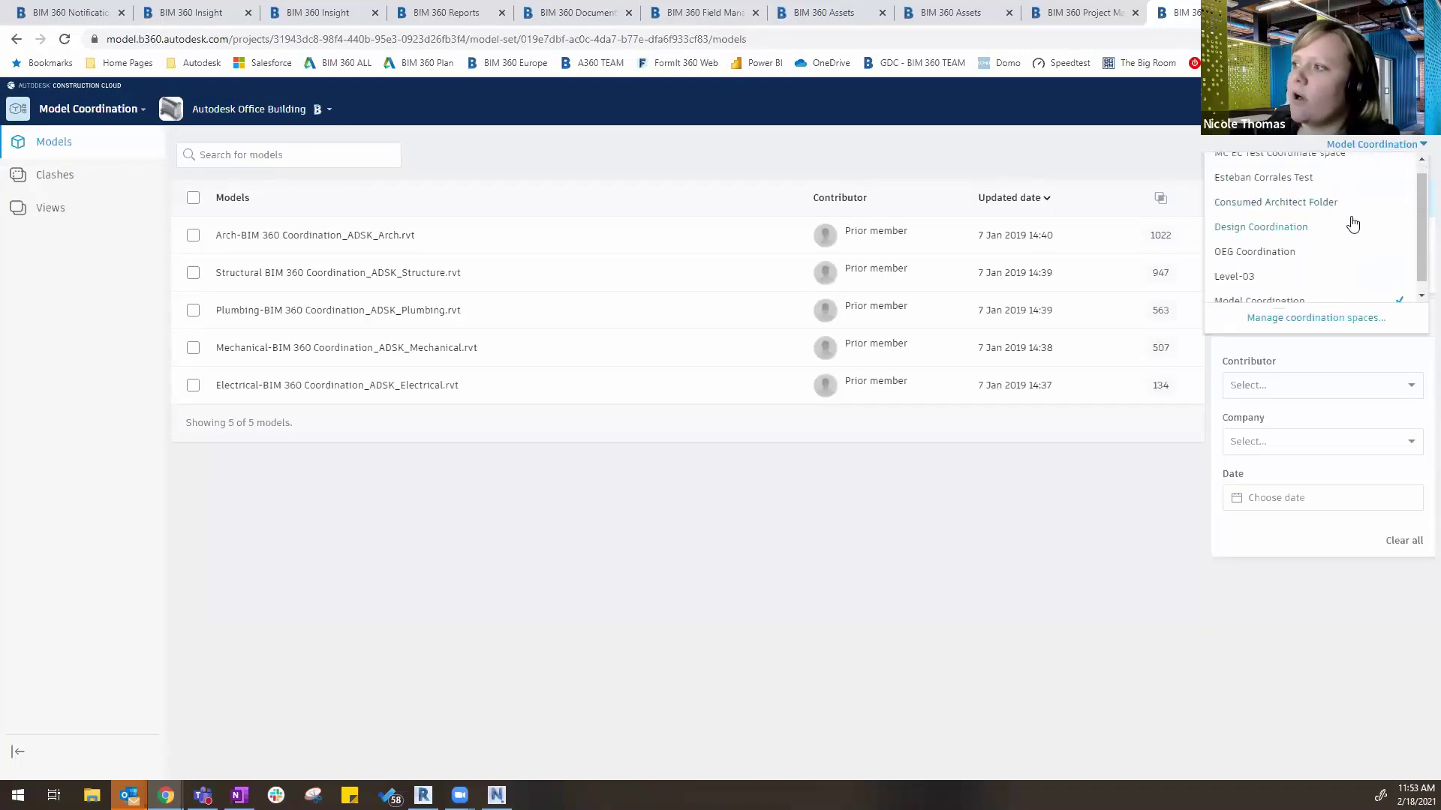
{"action": "scroll", "coordinate": [1351, 219], "scroll_direction": "down", "scroll_amount": 1}
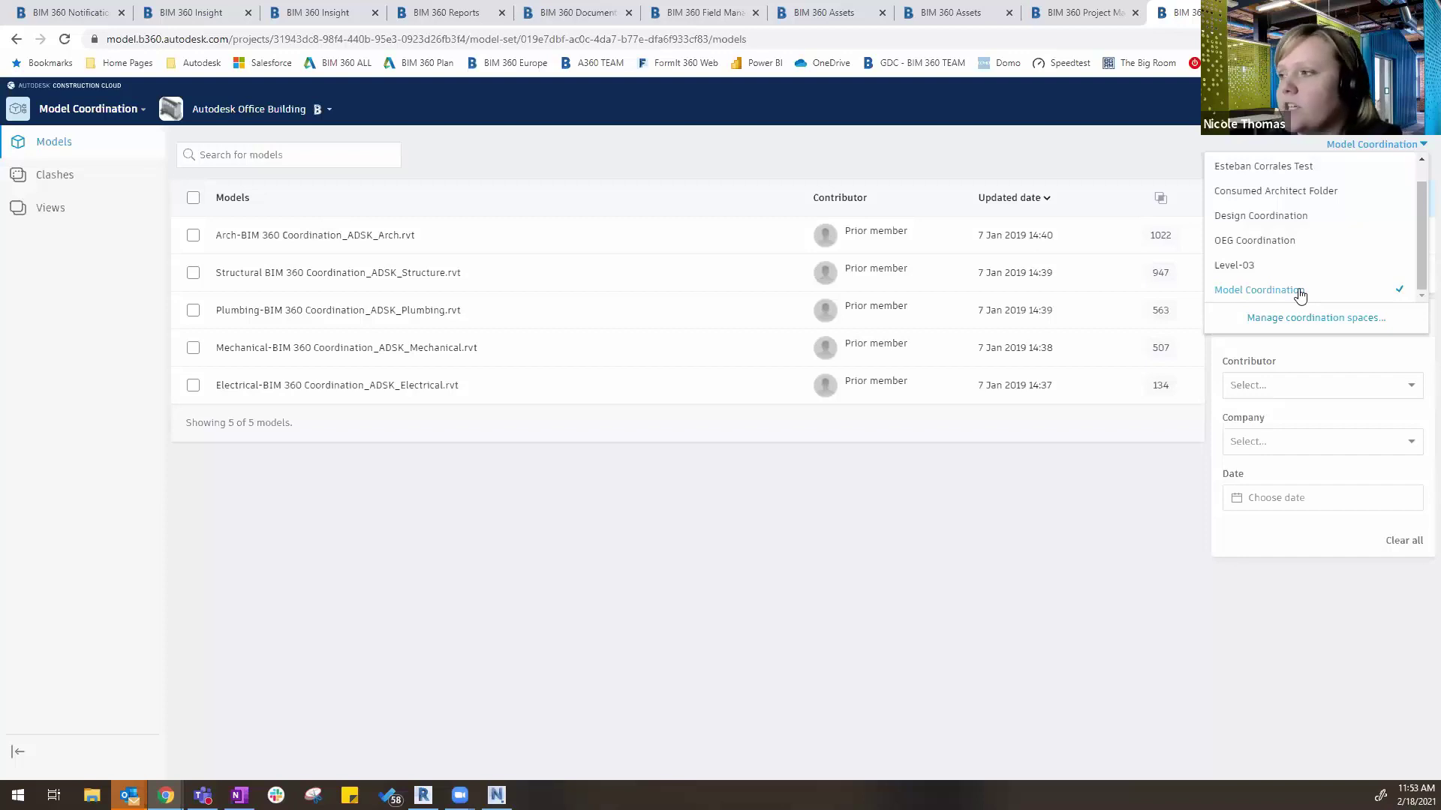
{"action": "left_click", "coordinate": [901, 584]}
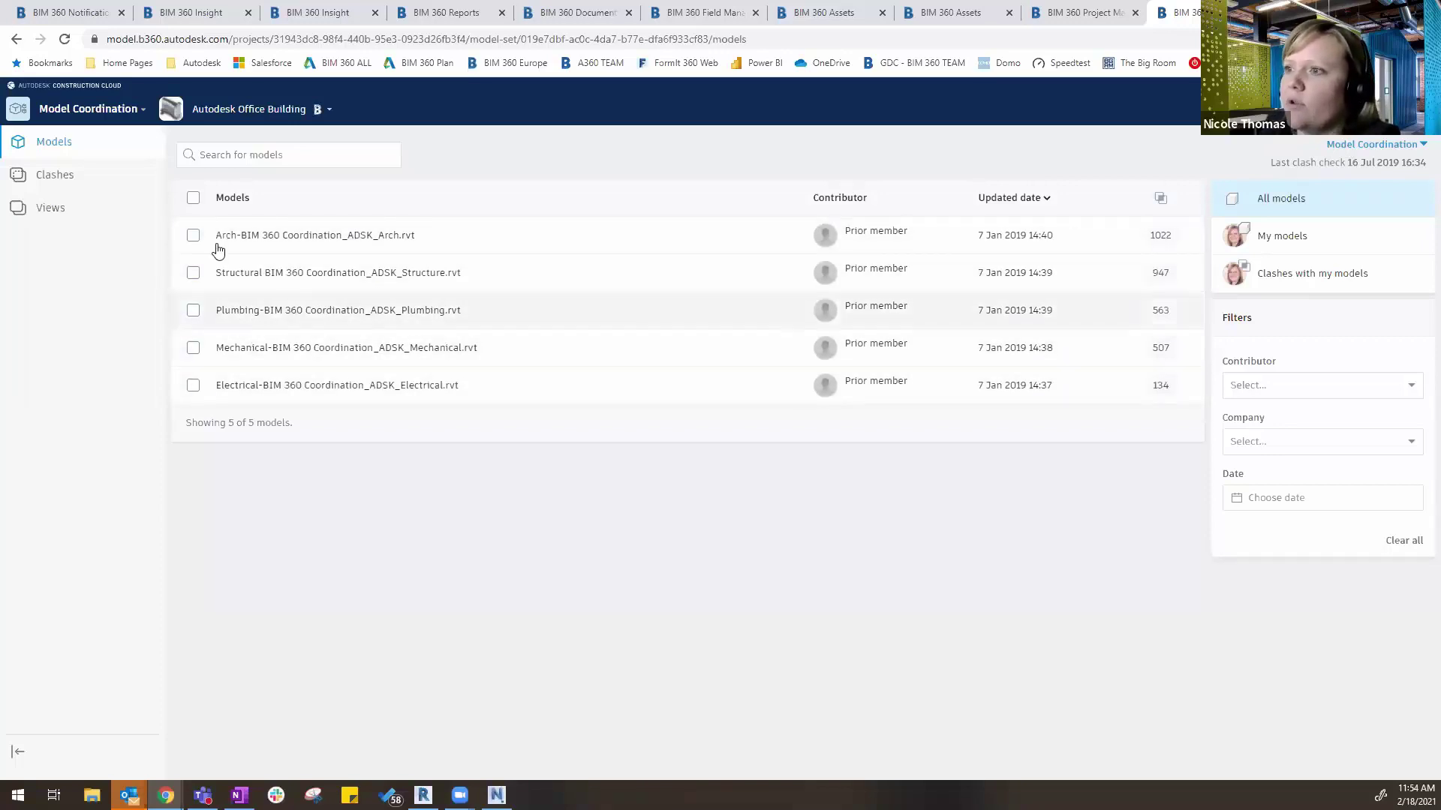
- Select the Arch, Mechanical and Electrical models and view them together in 3D
{"action": "left_click", "coordinate": [193, 239]}
{"action": "left_click", "coordinate": [194, 349]}
{"action": "left_click", "coordinate": [193, 385]}
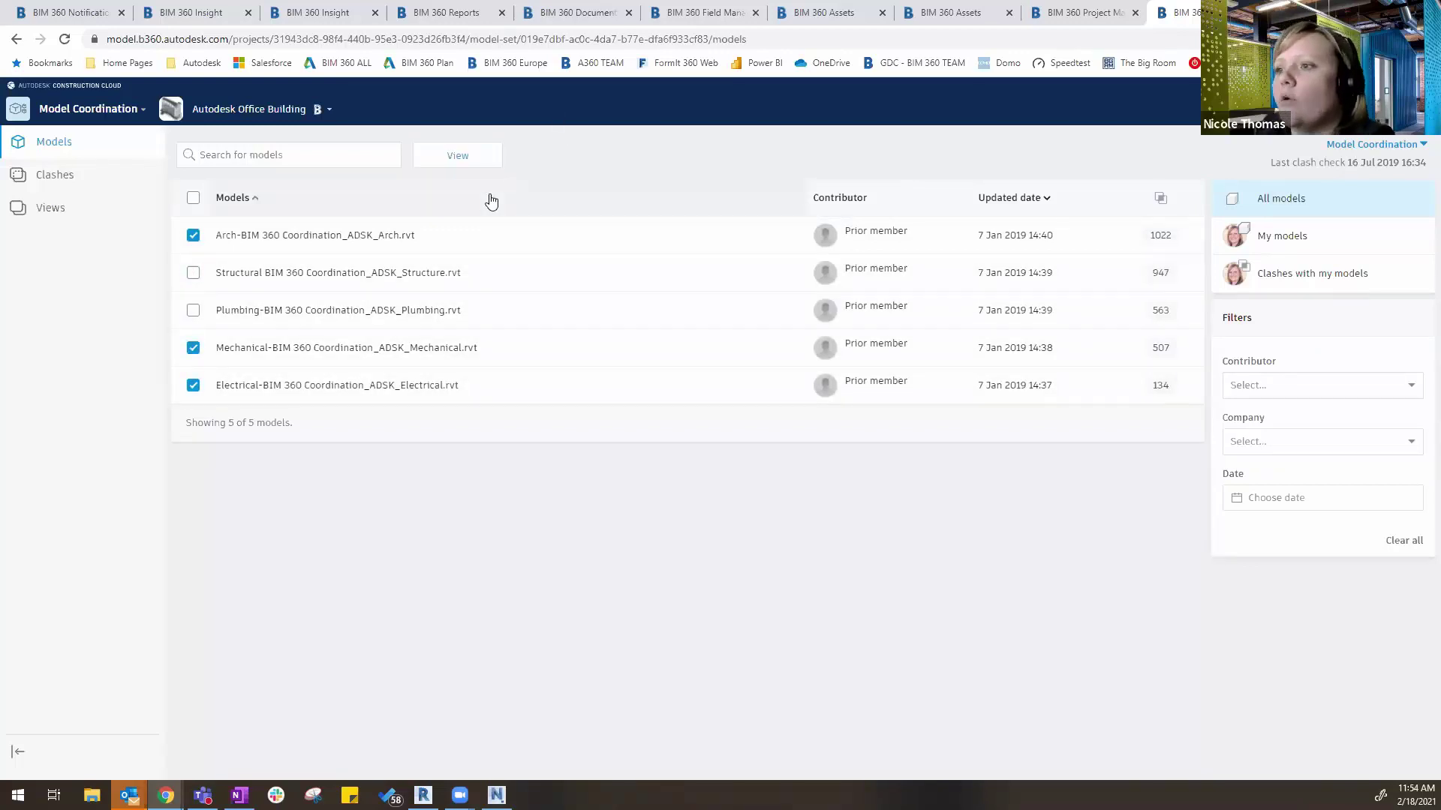
{"action": "left_click", "coordinate": [472, 163]}
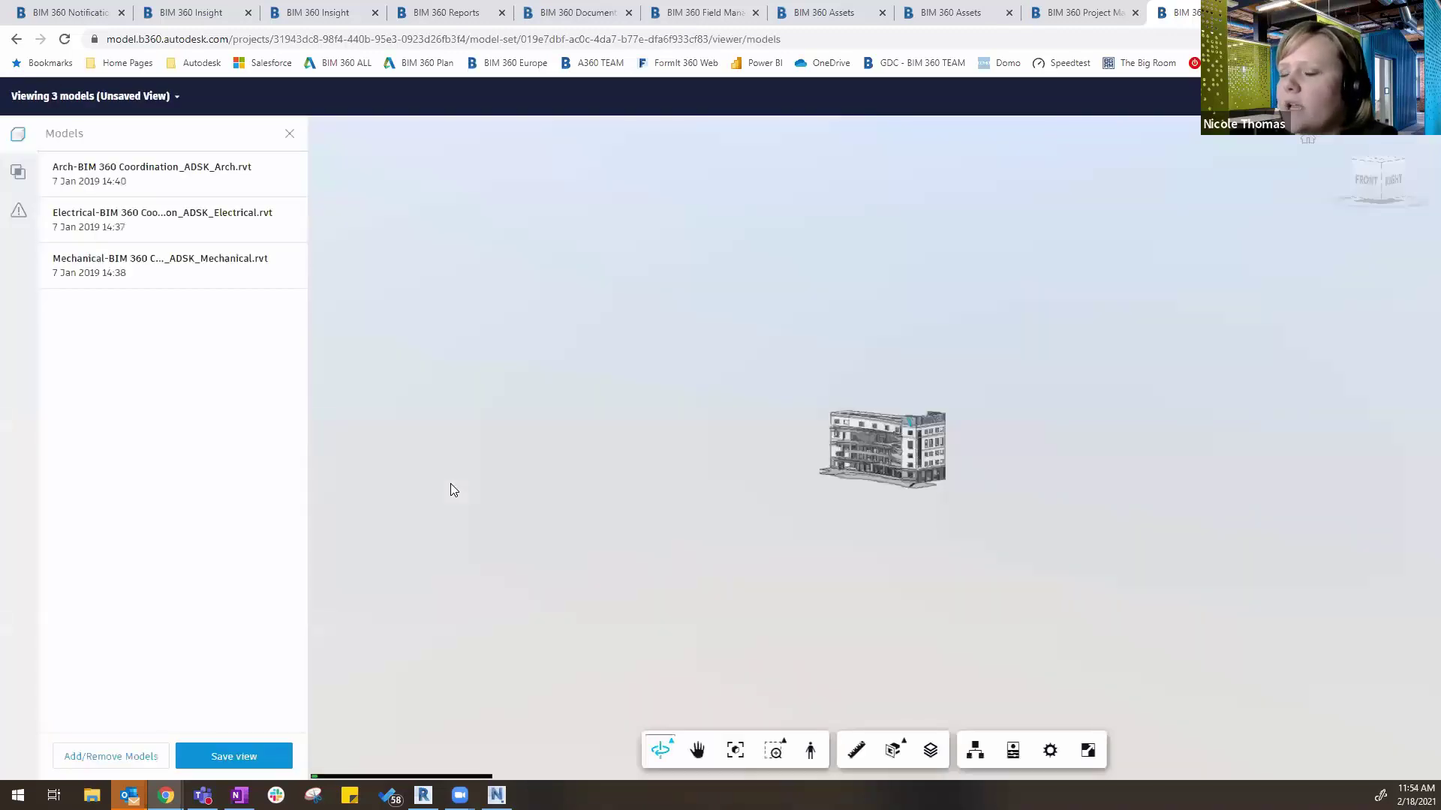
{"action": "scroll", "coordinate": [1047, 529], "scroll_direction": "up", "scroll_amount": 5}
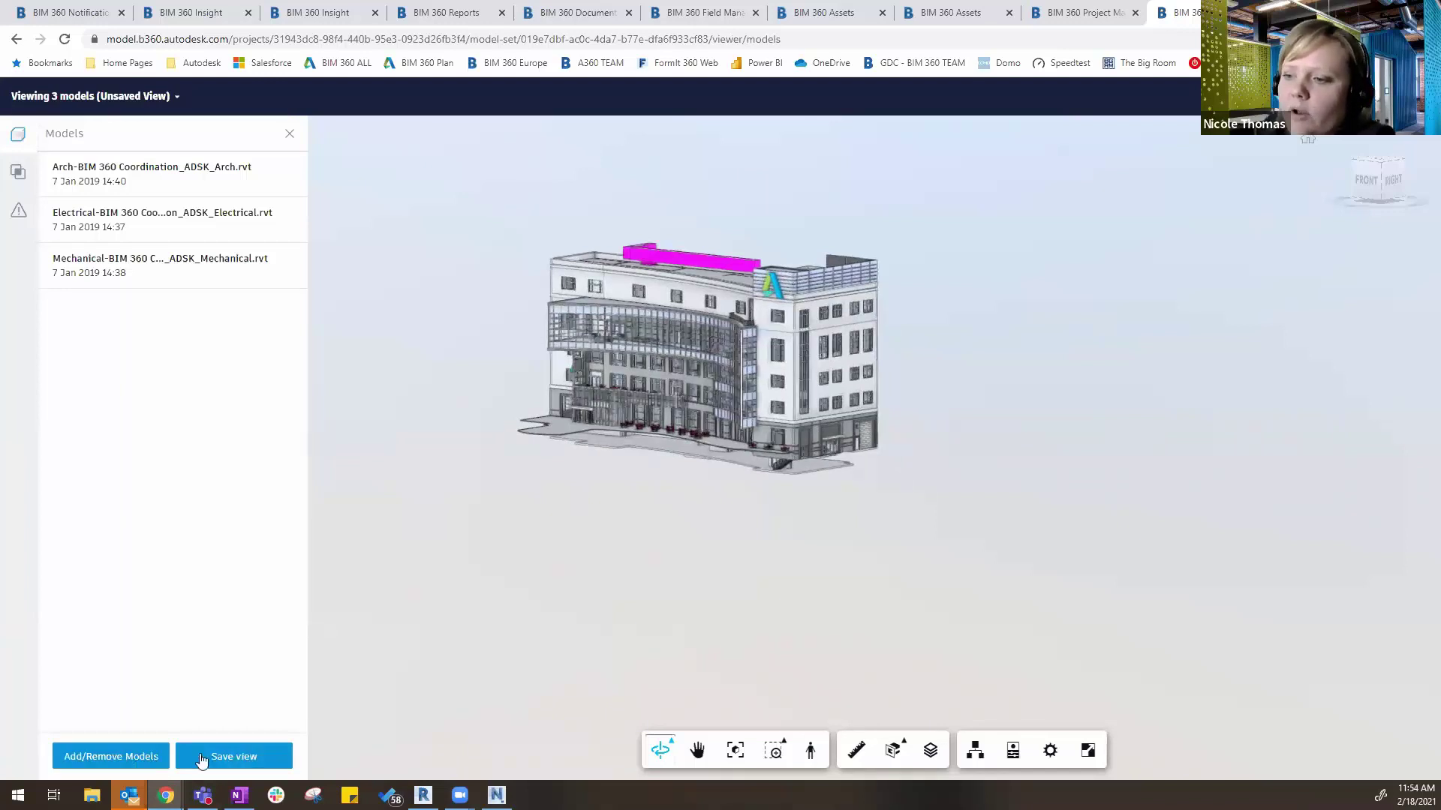
- Start saving the view with Private privacy, then cancel without saving
{"action": "left_click", "coordinate": [269, 756]}
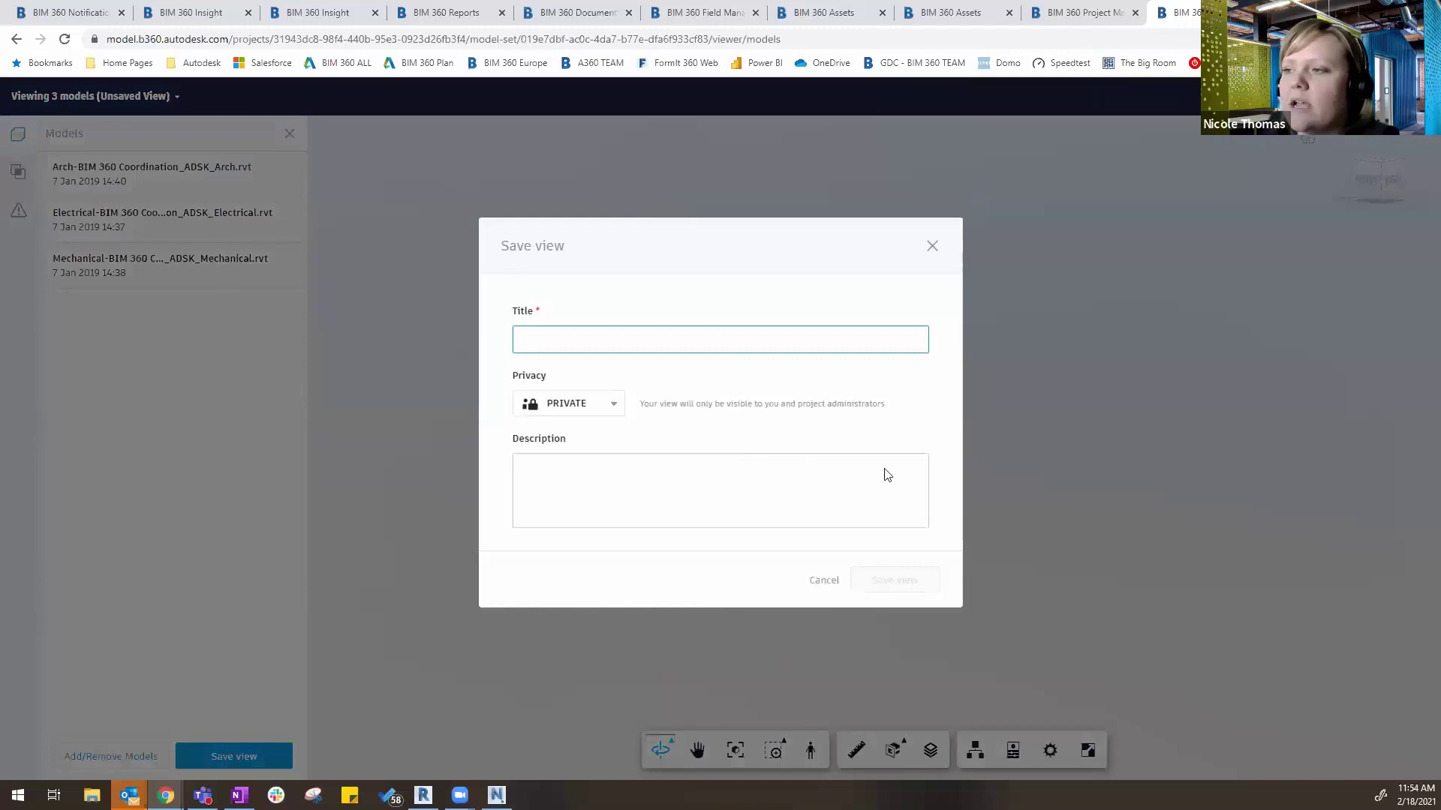
{"action": "left_click", "coordinate": [588, 414]}
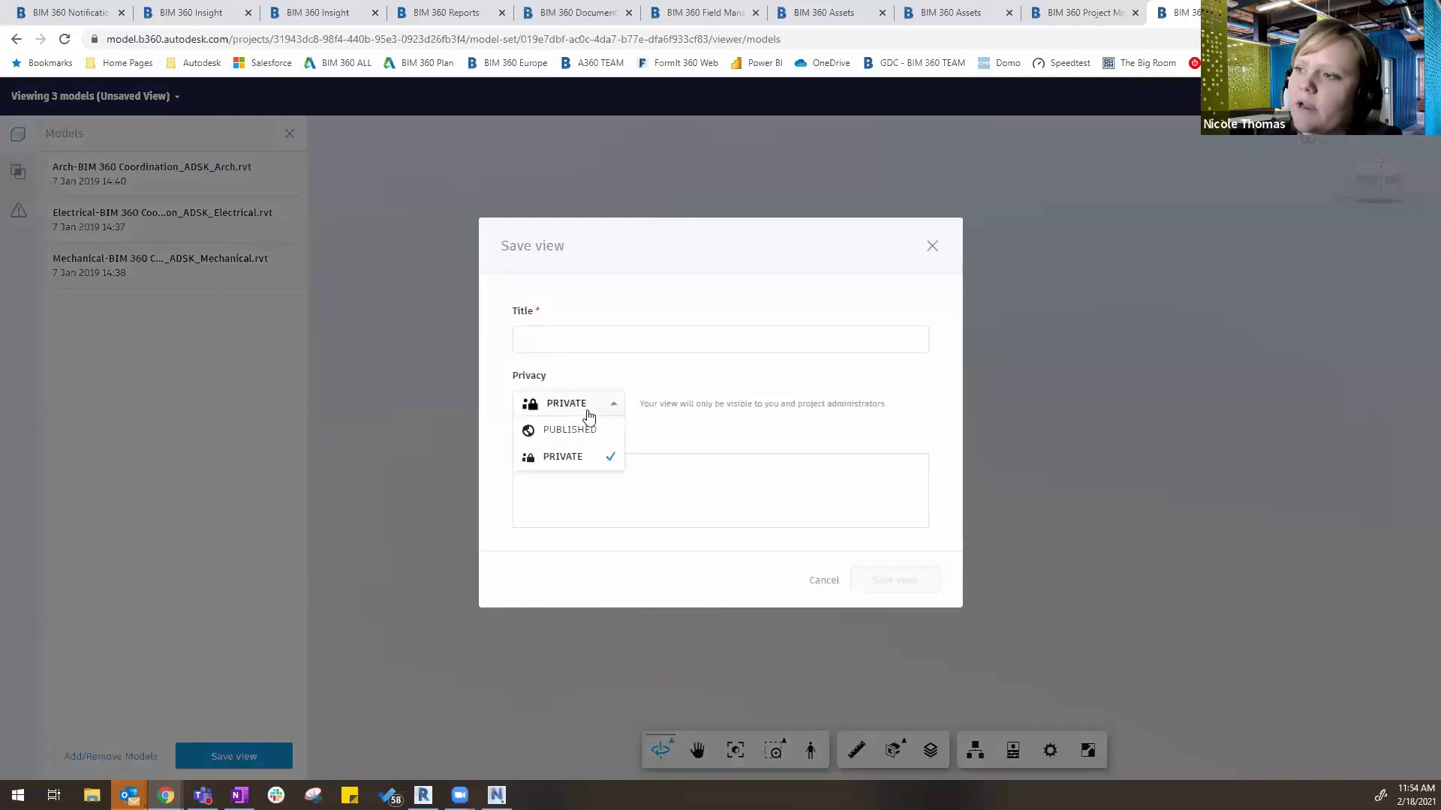
{"action": "left_click", "coordinate": [709, 443]}
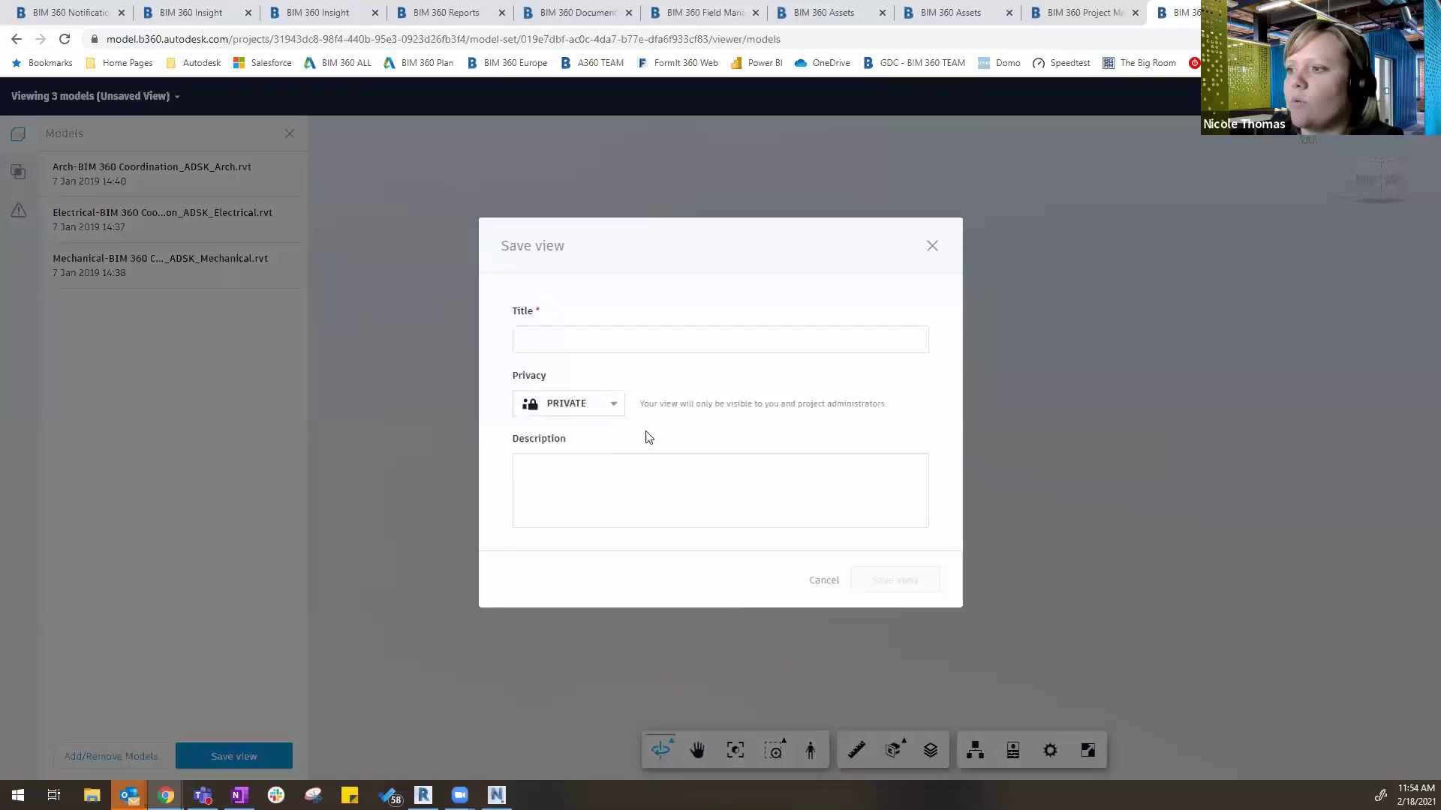
{"action": "left_click", "coordinate": [824, 582]}
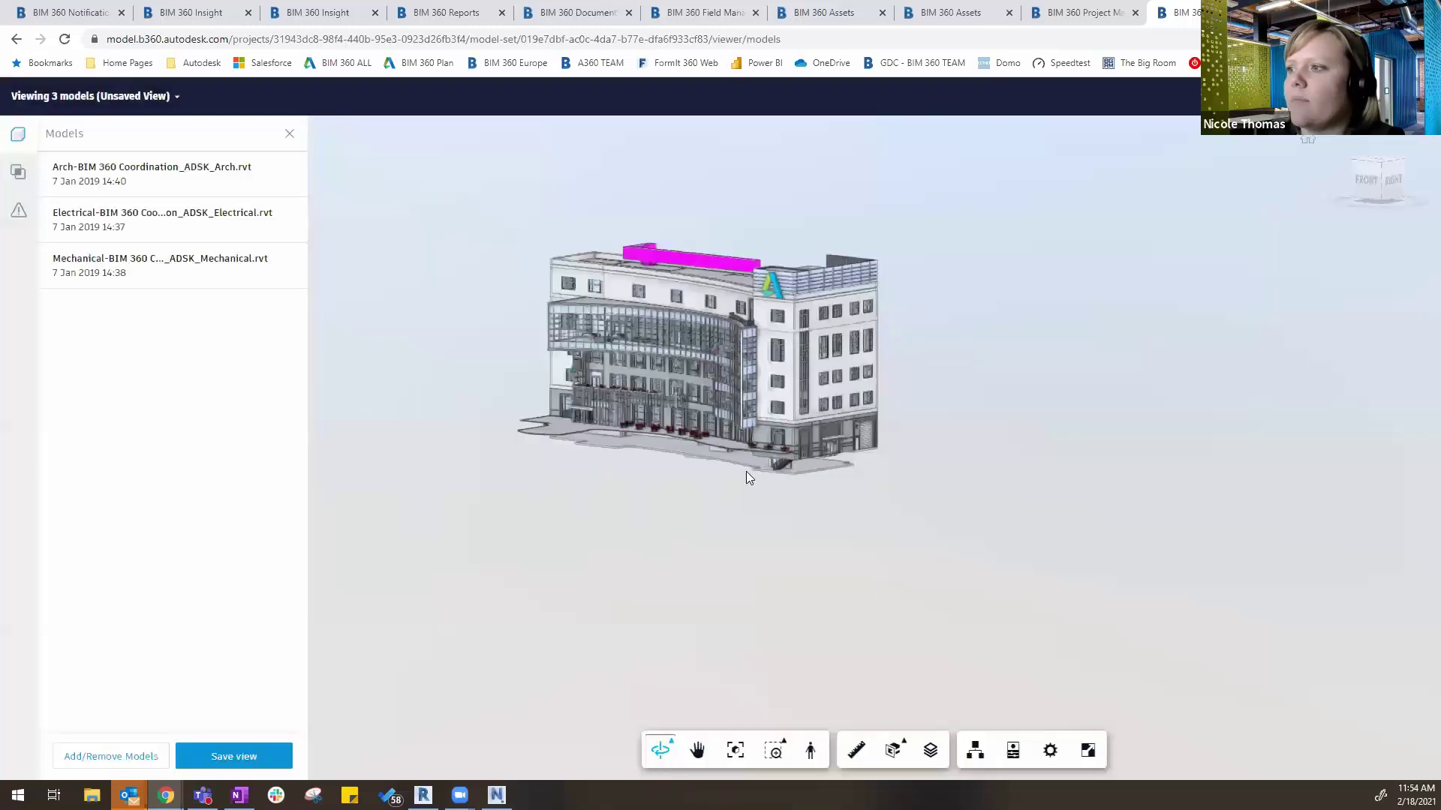
- In the Clashes panel, try Mechanical as primary model grouped by System Name
{"action": "left_click", "coordinate": [22, 183]}
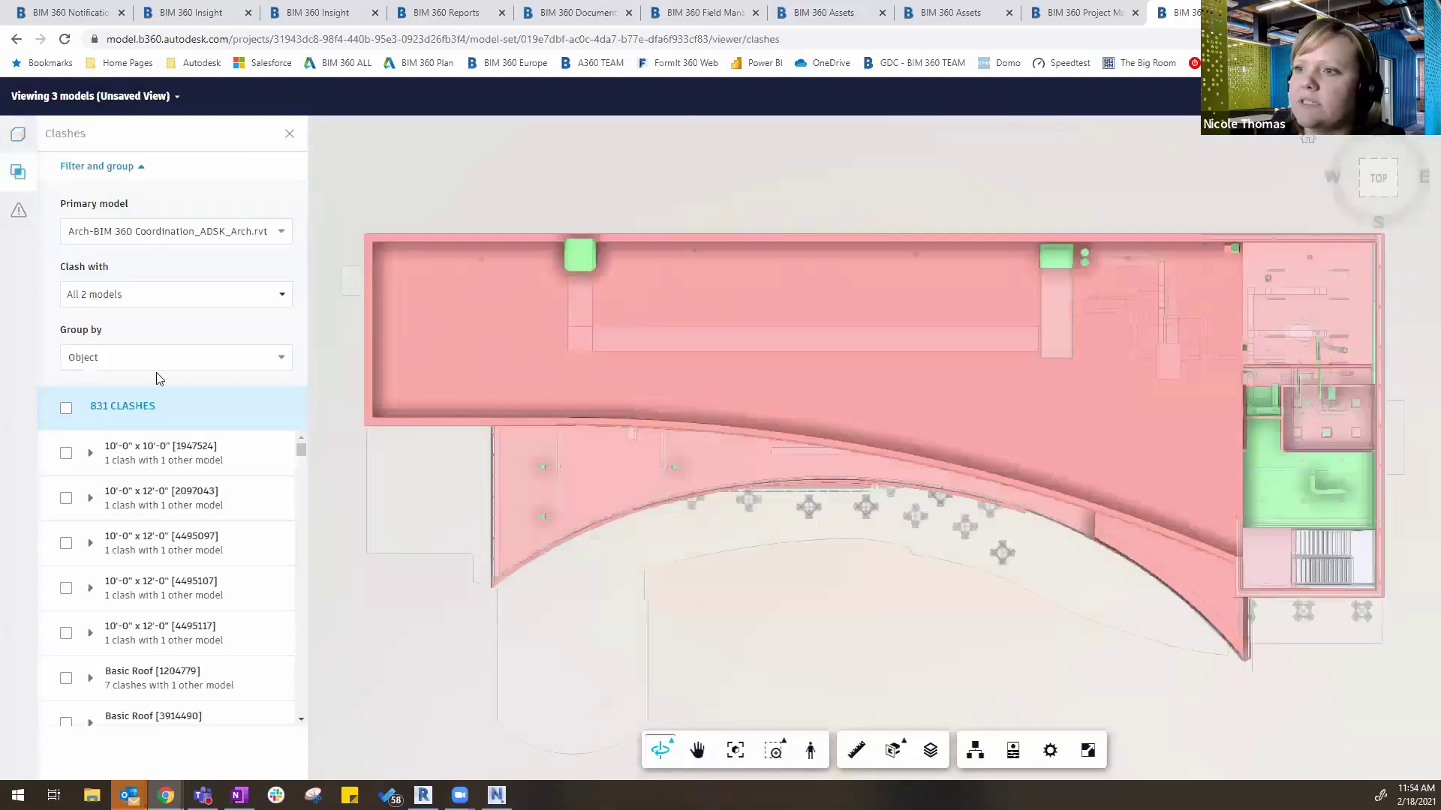
{"action": "left_click", "coordinate": [192, 301]}
{"action": "left_click", "coordinate": [192, 303]}
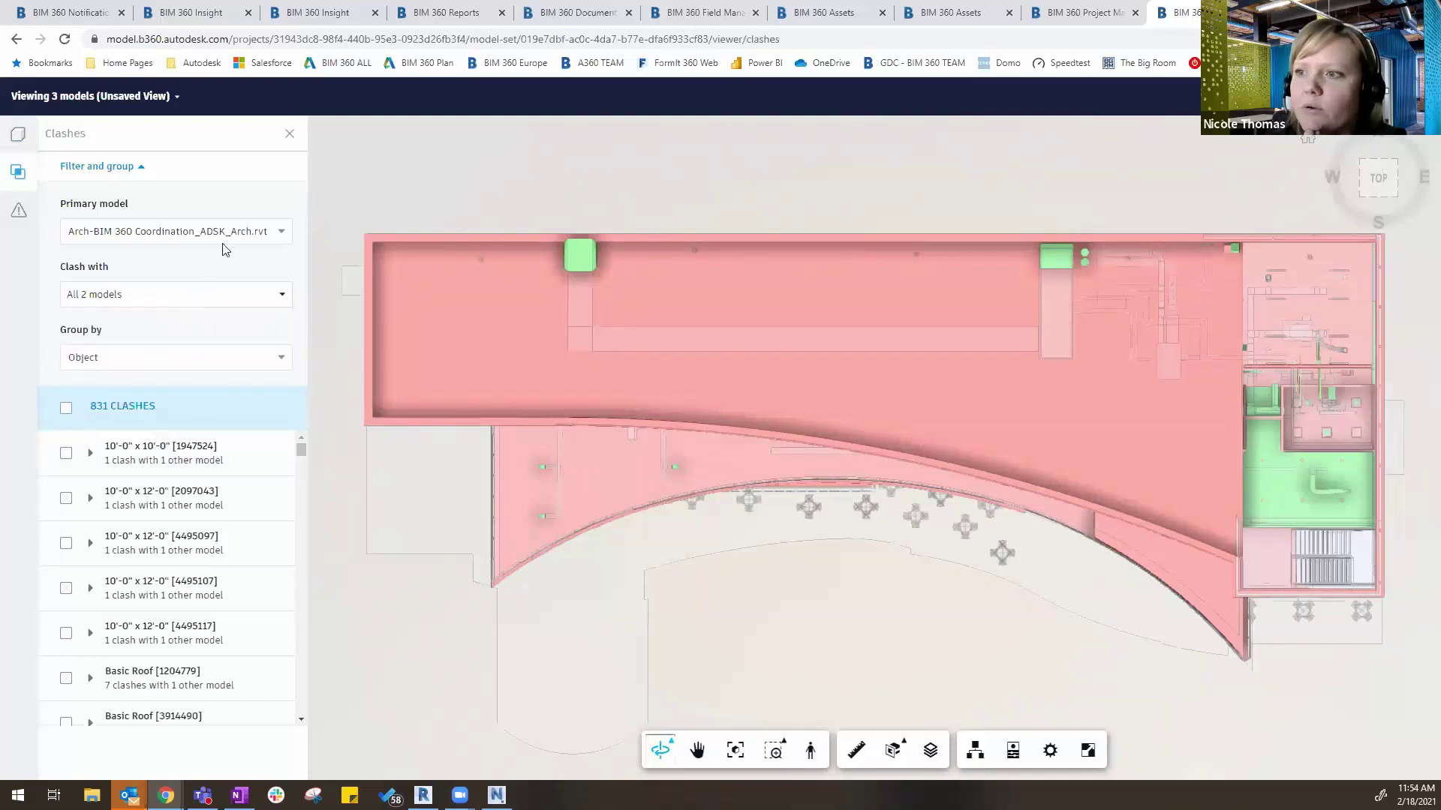
{"action": "left_click", "coordinate": [232, 234]}
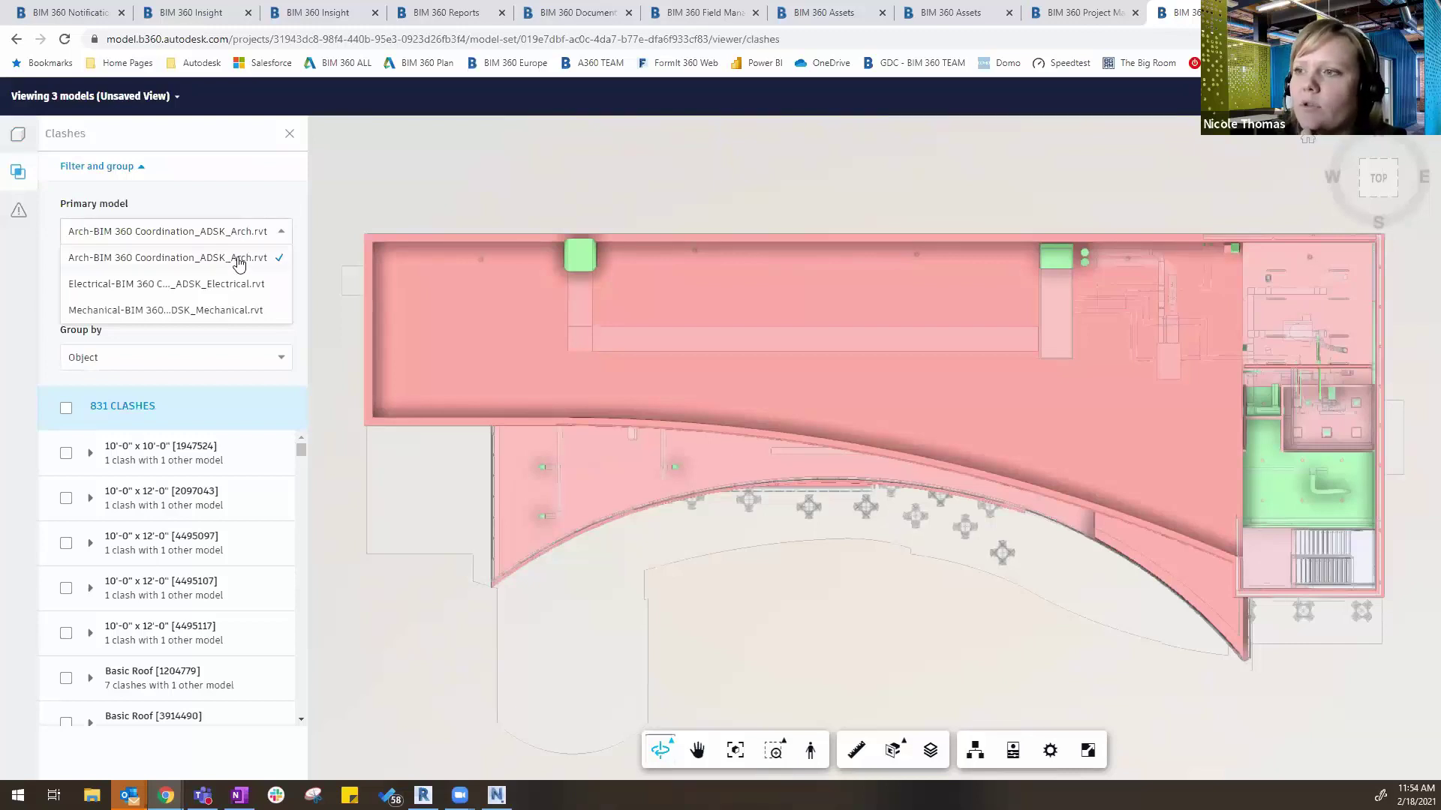
{"action": "left_click", "coordinate": [206, 316]}
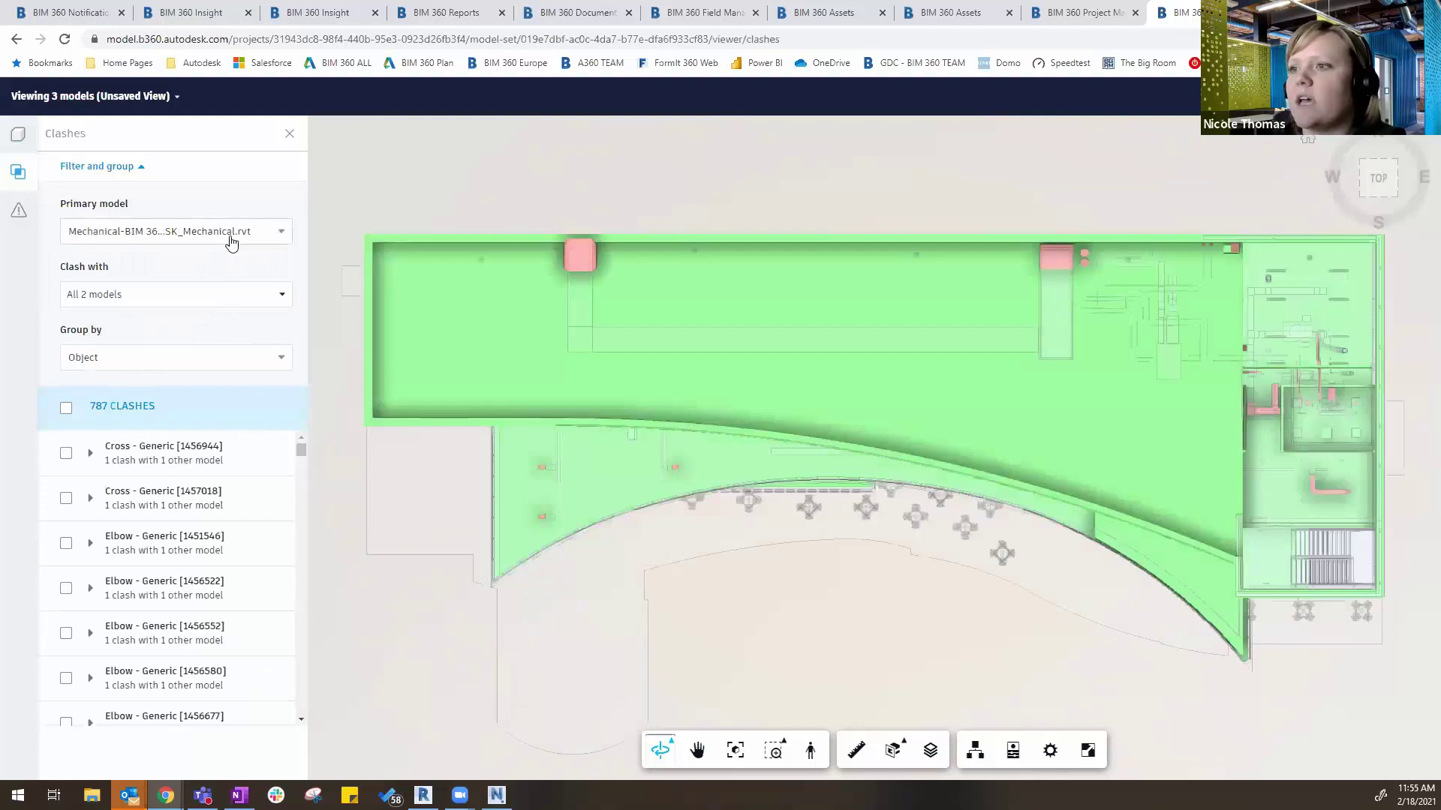
{"action": "left_click", "coordinate": [226, 360]}
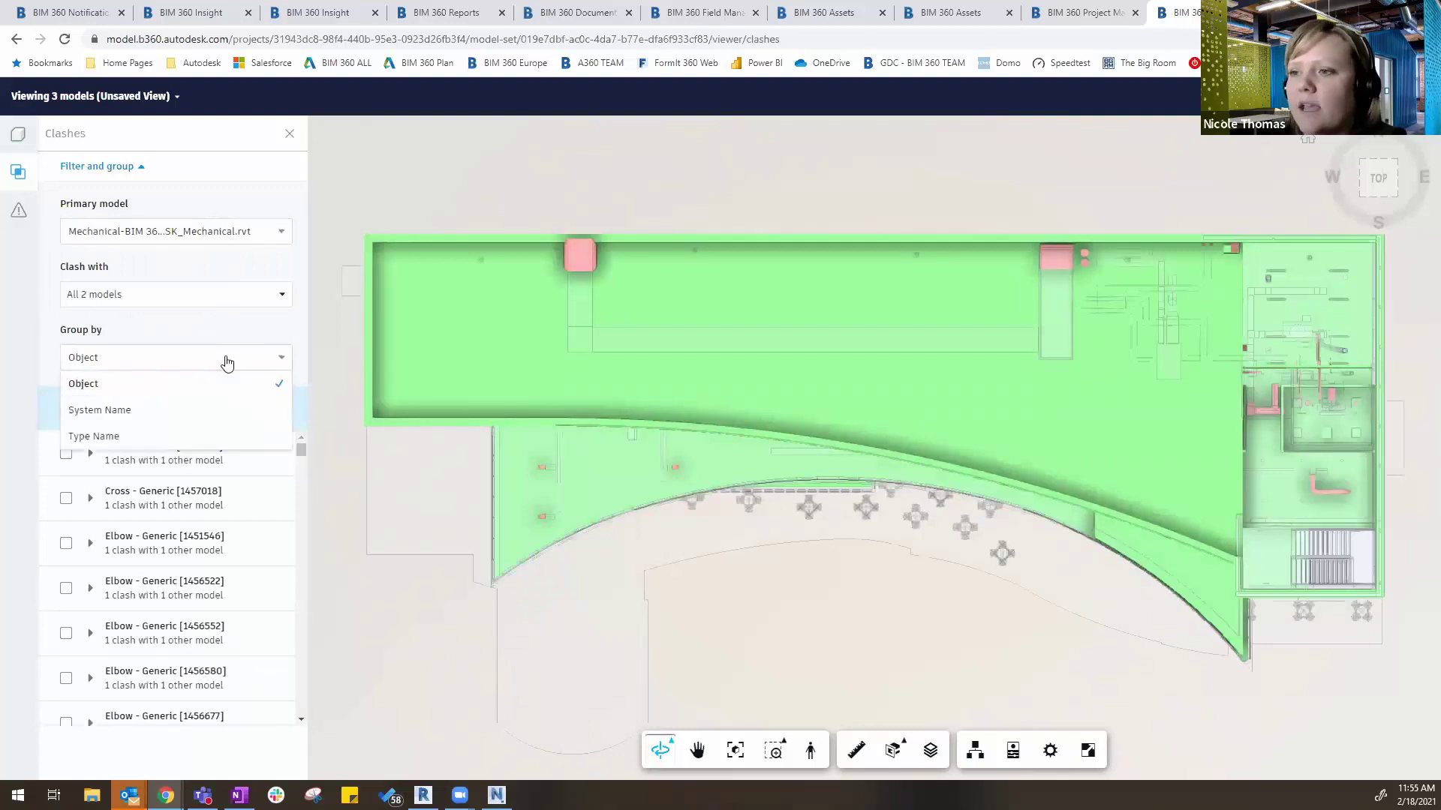
{"action": "left_click", "coordinate": [214, 414]}
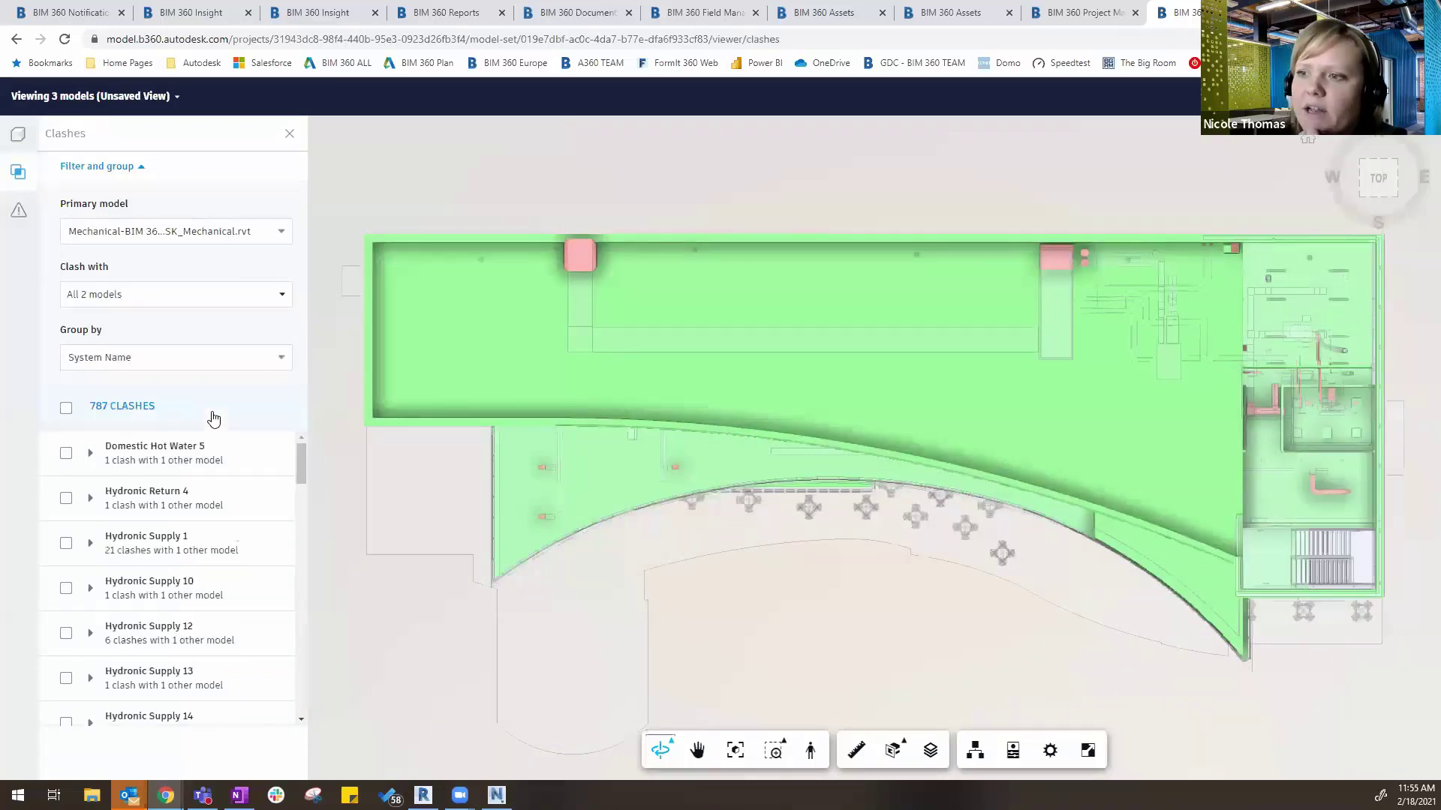
{"action": "left_click", "coordinate": [156, 368]}
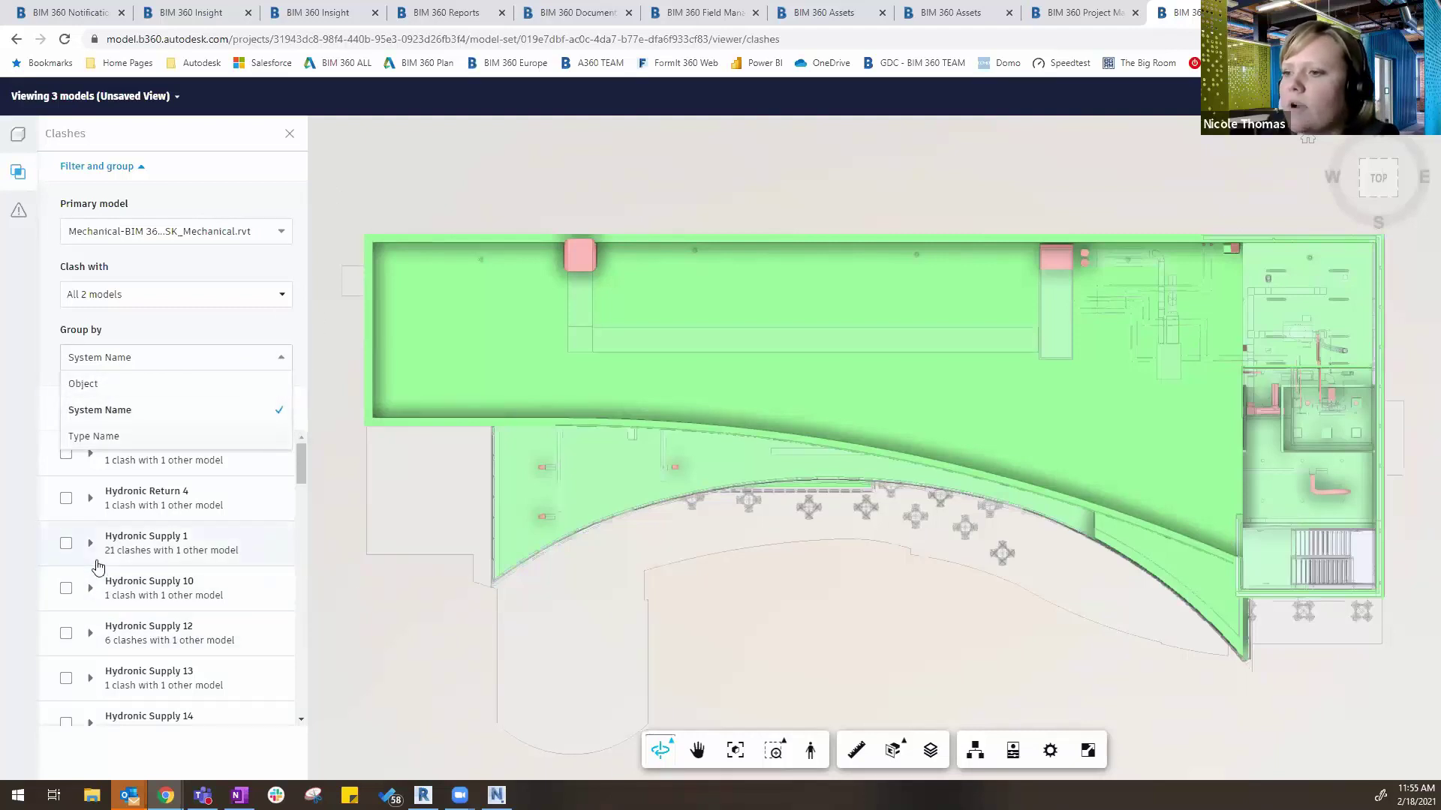
- Set the primary model back to Arch and group clashes by Type Name
{"action": "left_click", "coordinate": [147, 234]}
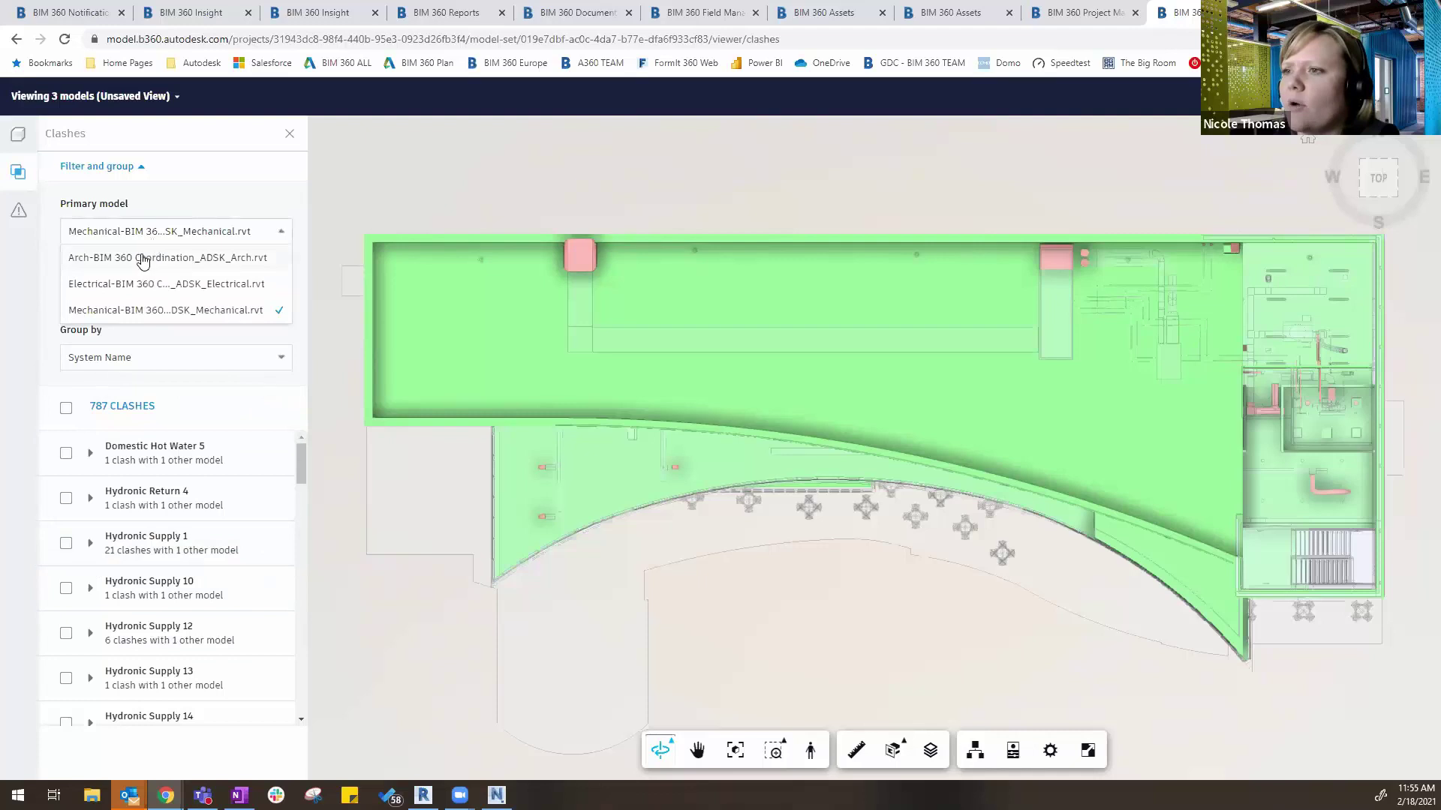
{"action": "left_click", "coordinate": [240, 257]}
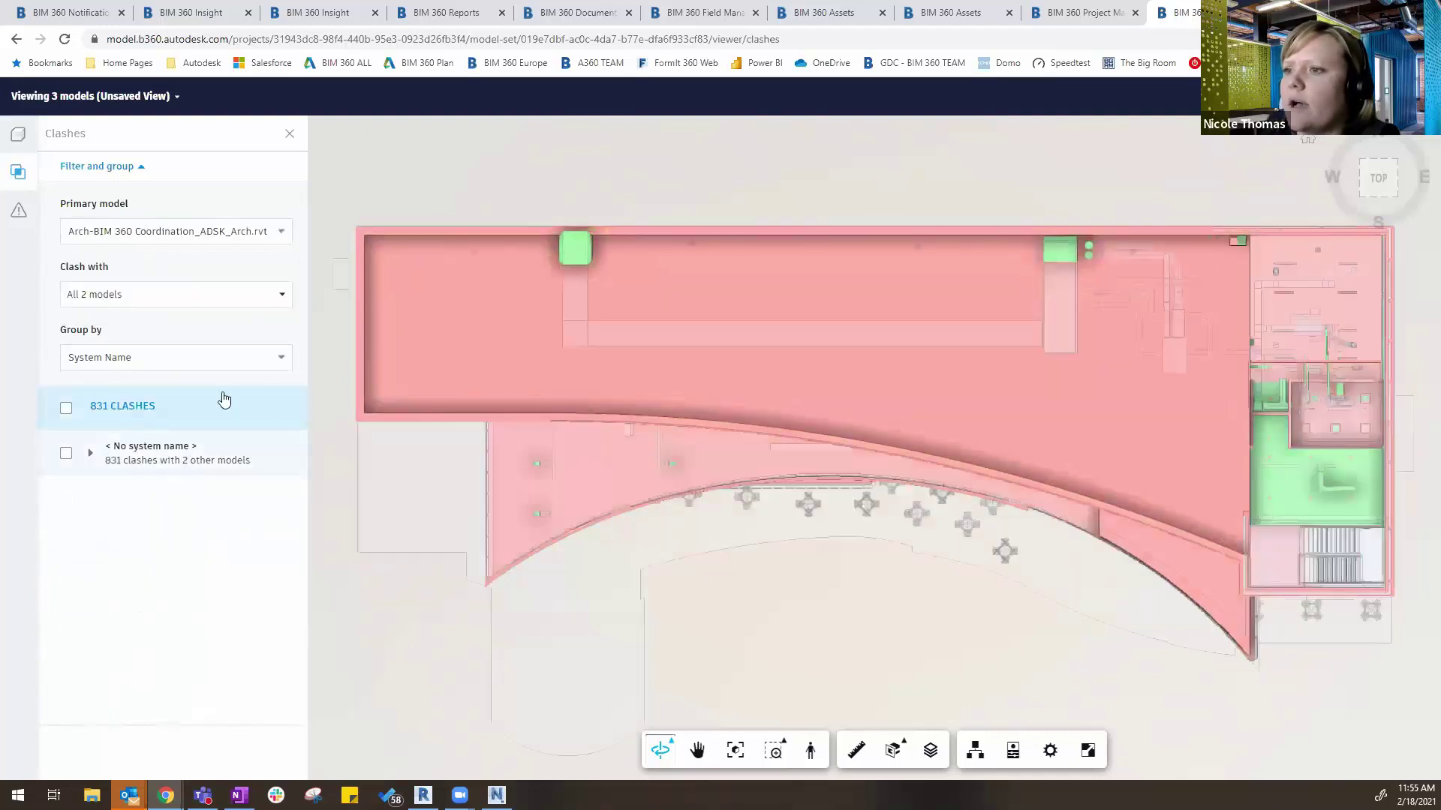
{"action": "left_click", "coordinate": [215, 360]}
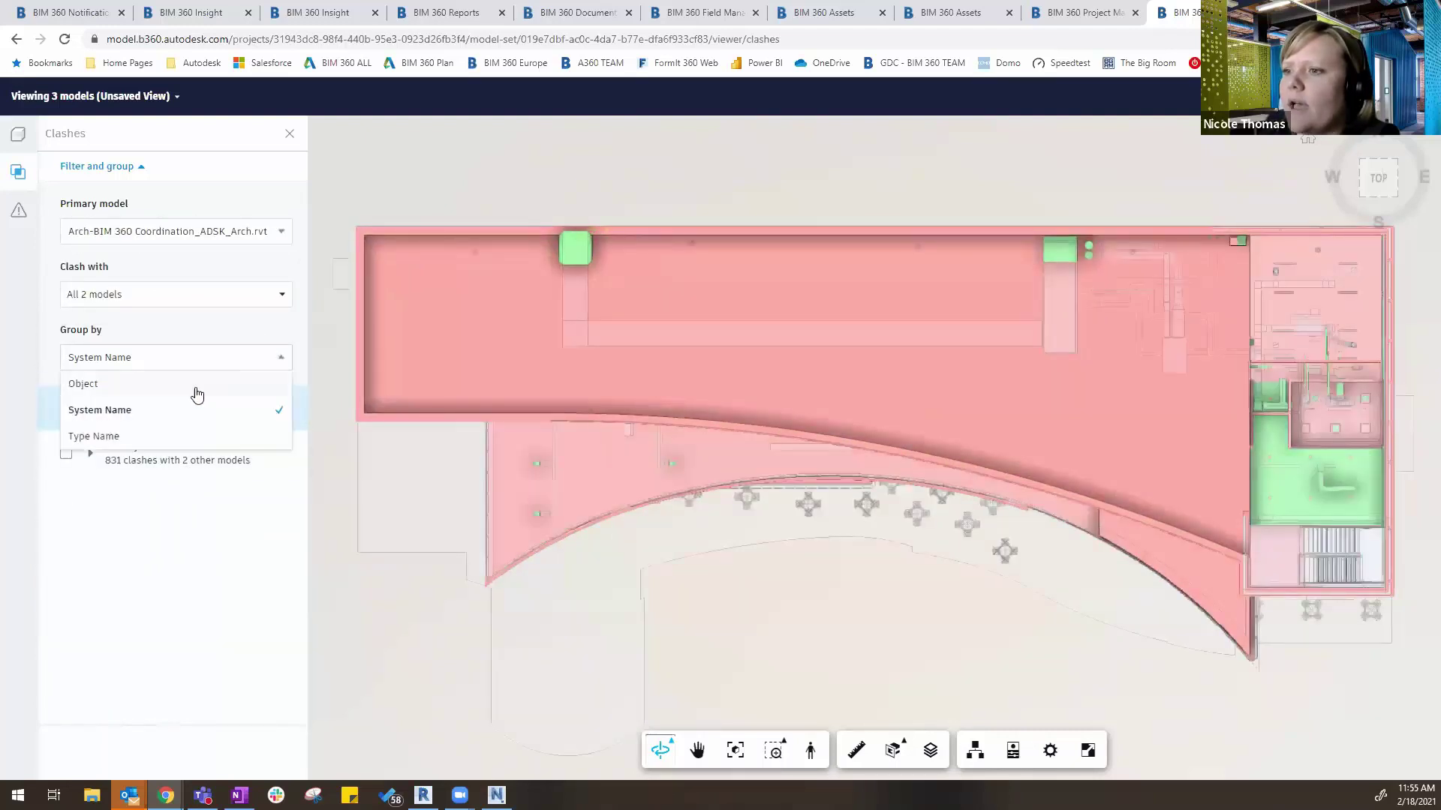
{"action": "left_click", "coordinate": [158, 436]}
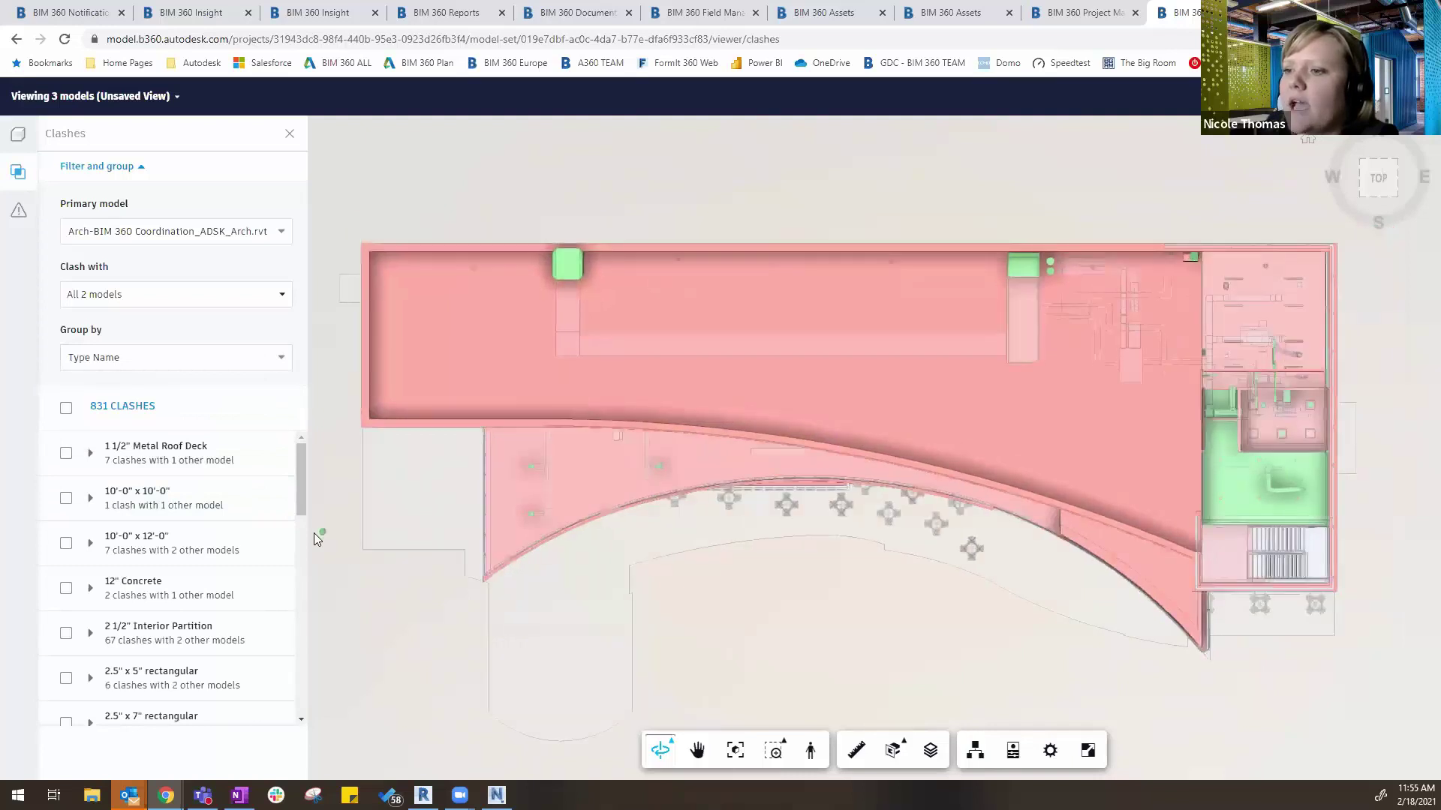
- Mark the seven 1 1/2" Metal Roof Deck clashes Not an issue, reason Valid interface
{"action": "left_click", "coordinate": [66, 454]}
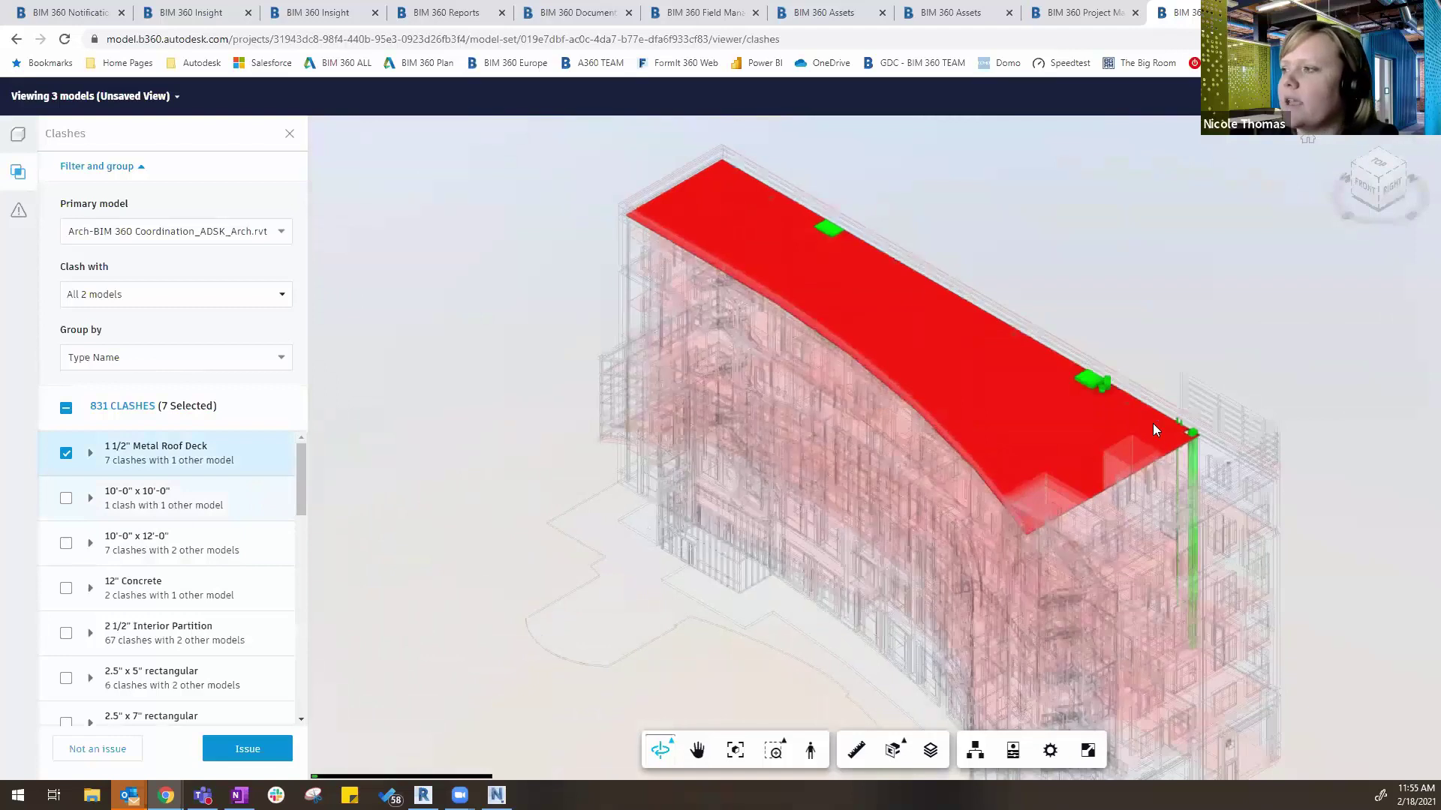
{"action": "scroll", "coordinate": [1194, 431], "scroll_direction": "up", "scroll_amount": 5}
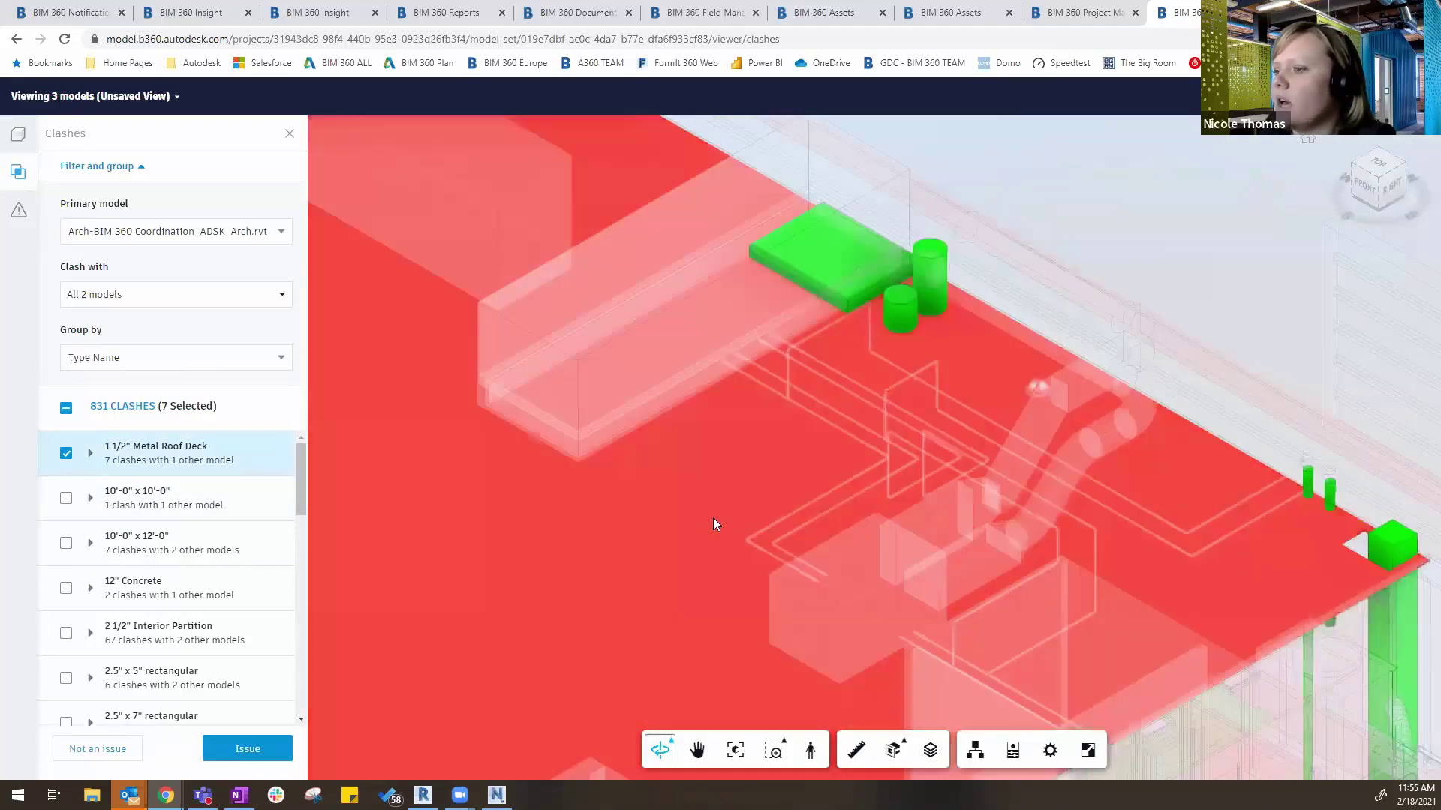
{"action": "left_click", "coordinate": [102, 757]}
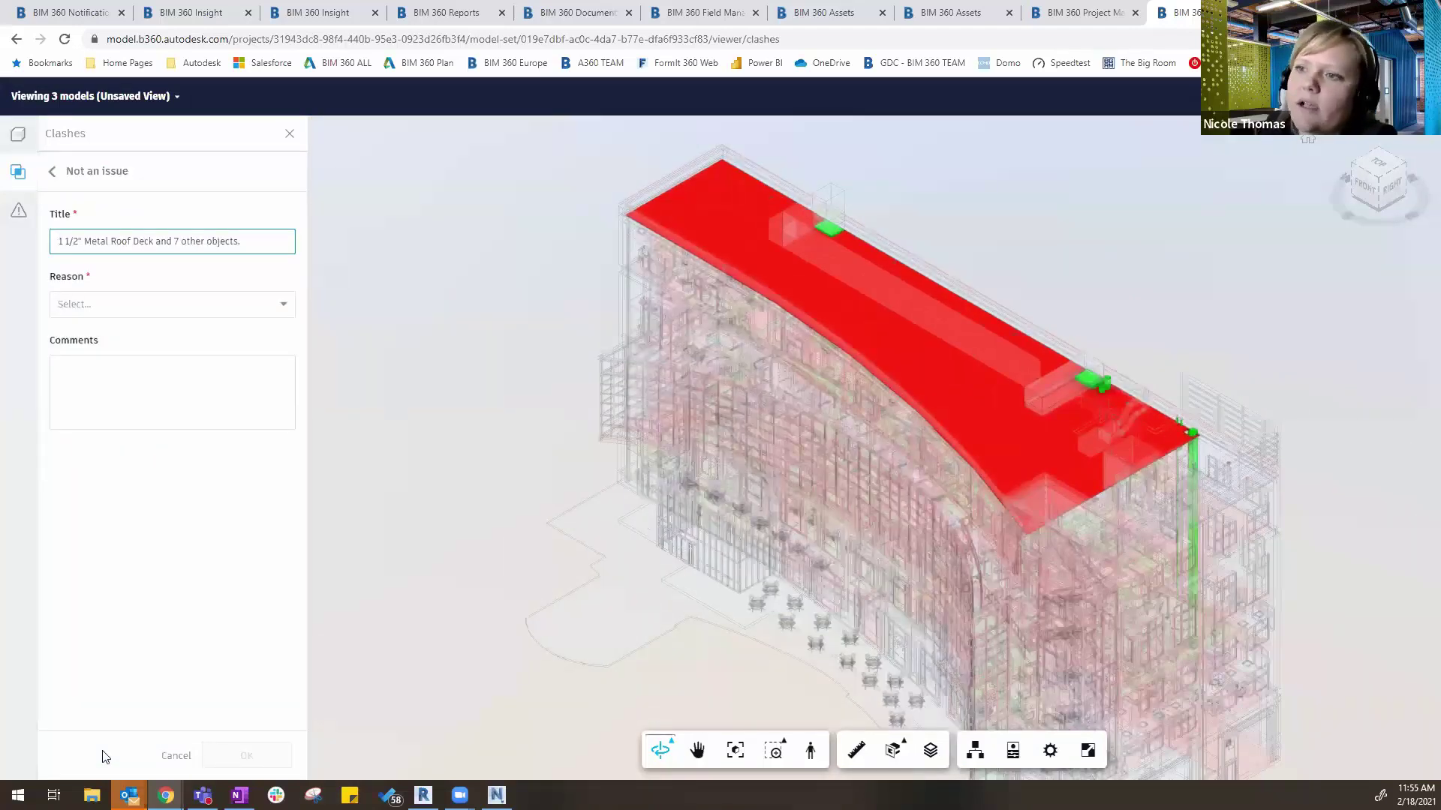
{"action": "left_click", "coordinate": [125, 311]}
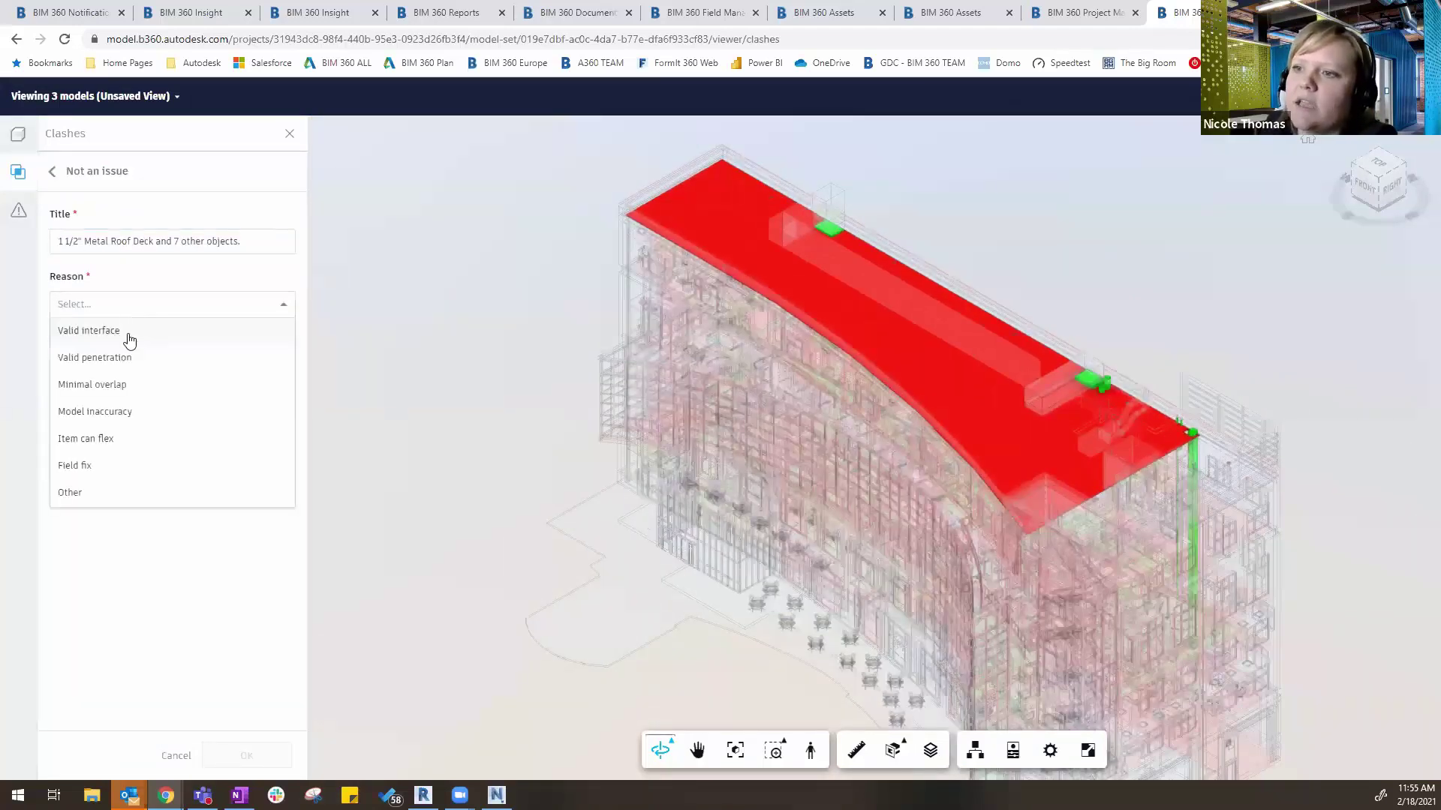
{"action": "left_click", "coordinate": [129, 340]}
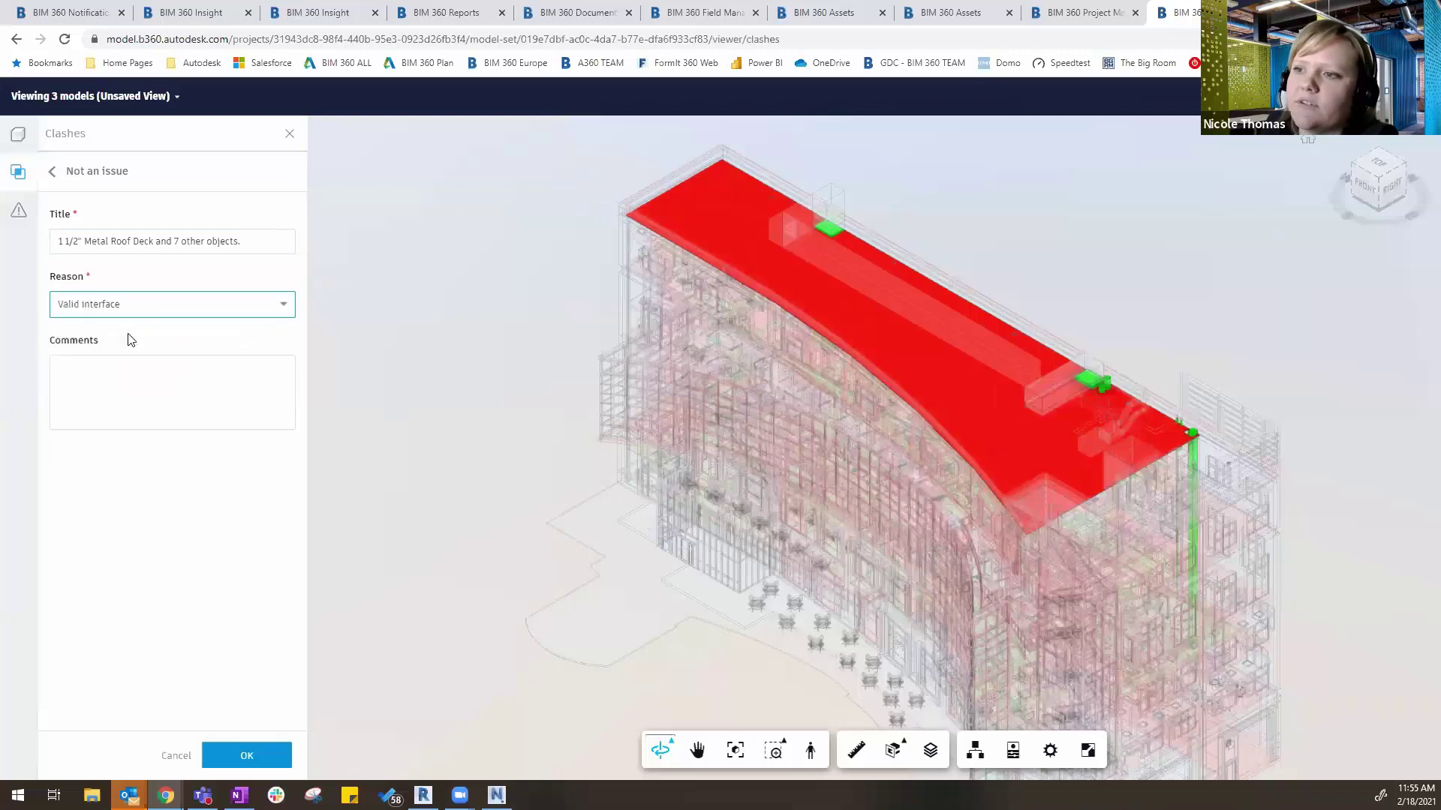
{"action": "left_click", "coordinate": [245, 756]}
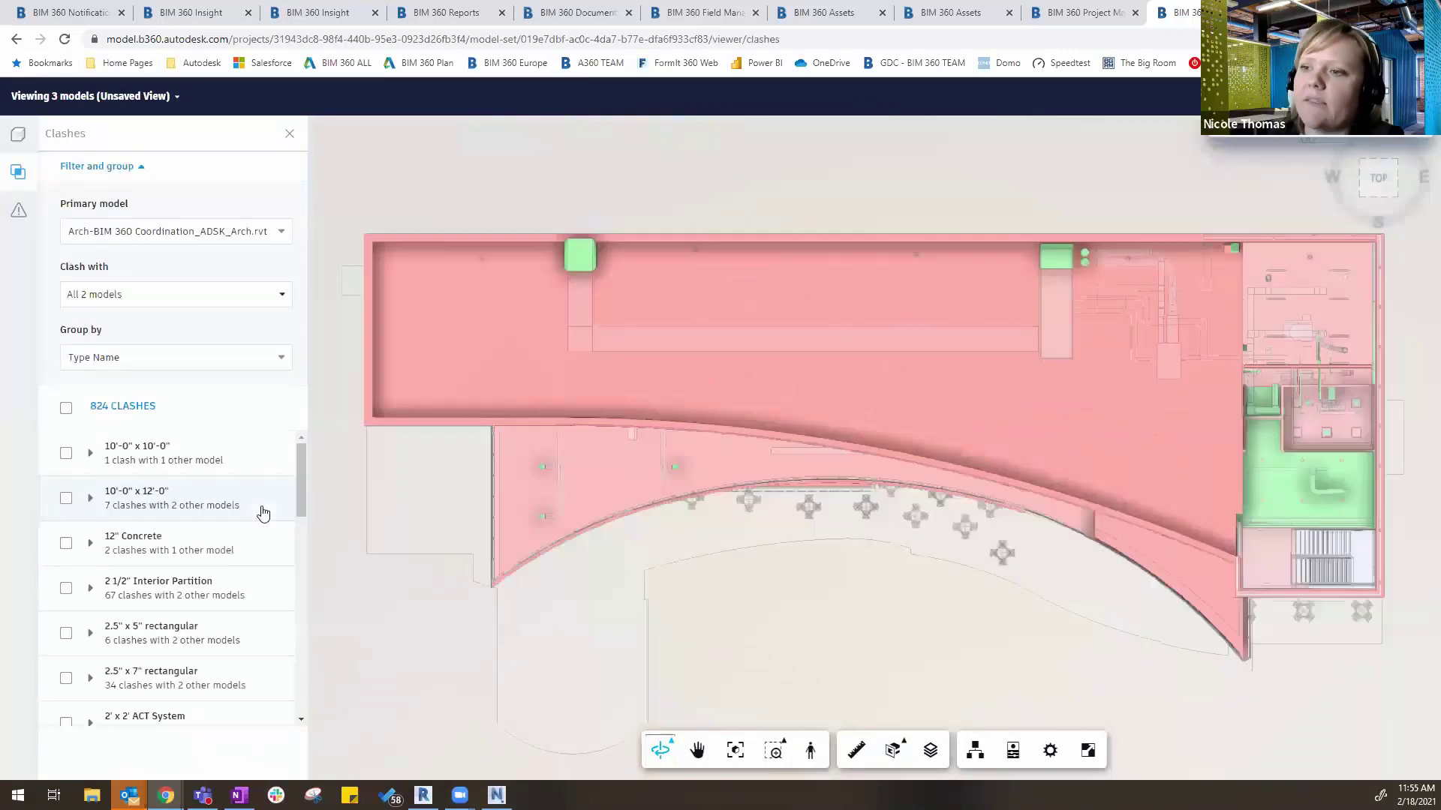
- Select the 10'-0" x 12'-0" door clashes, leaving the 12" Concrete clashes out
{"action": "left_click", "coordinate": [63, 550]}
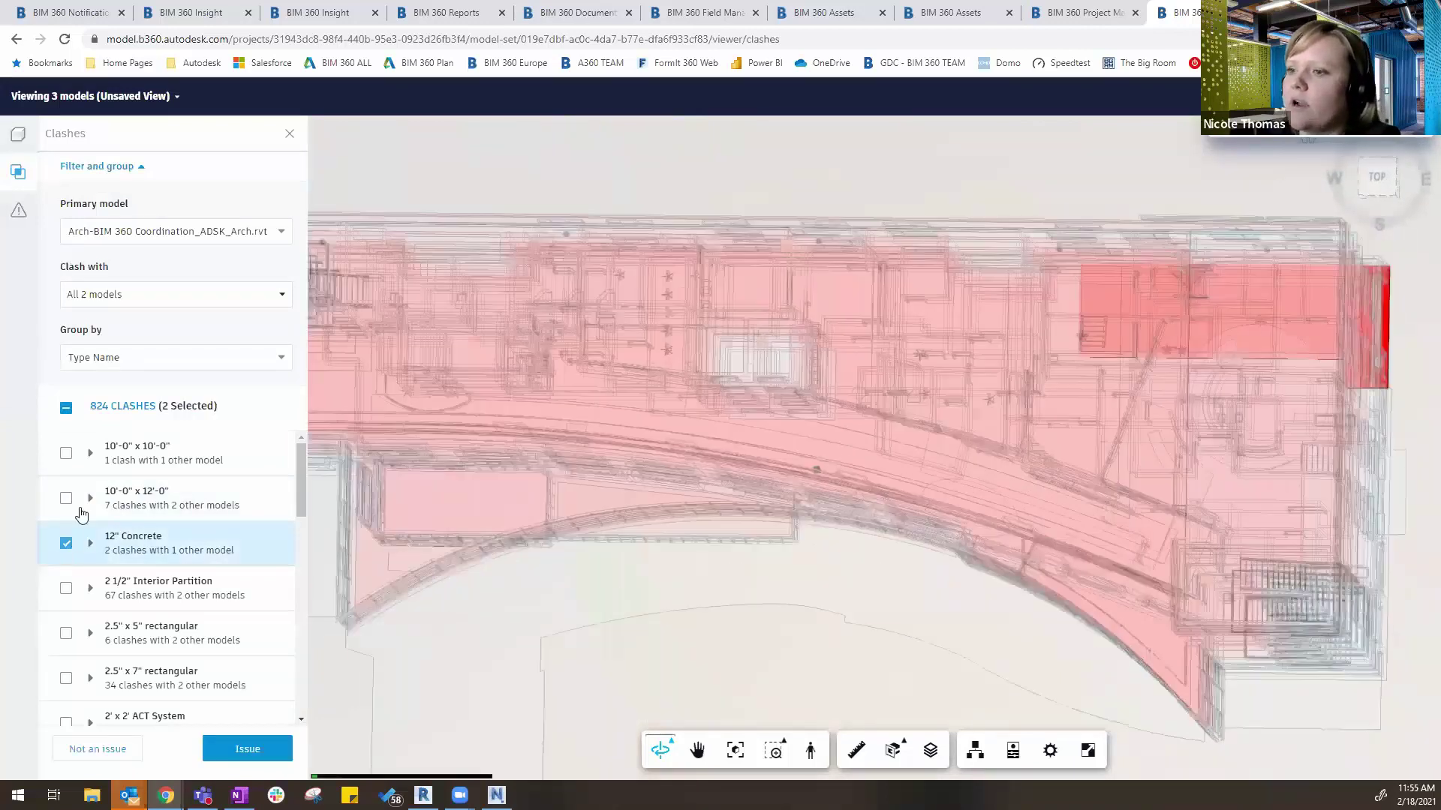
{"action": "left_click", "coordinate": [66, 499]}
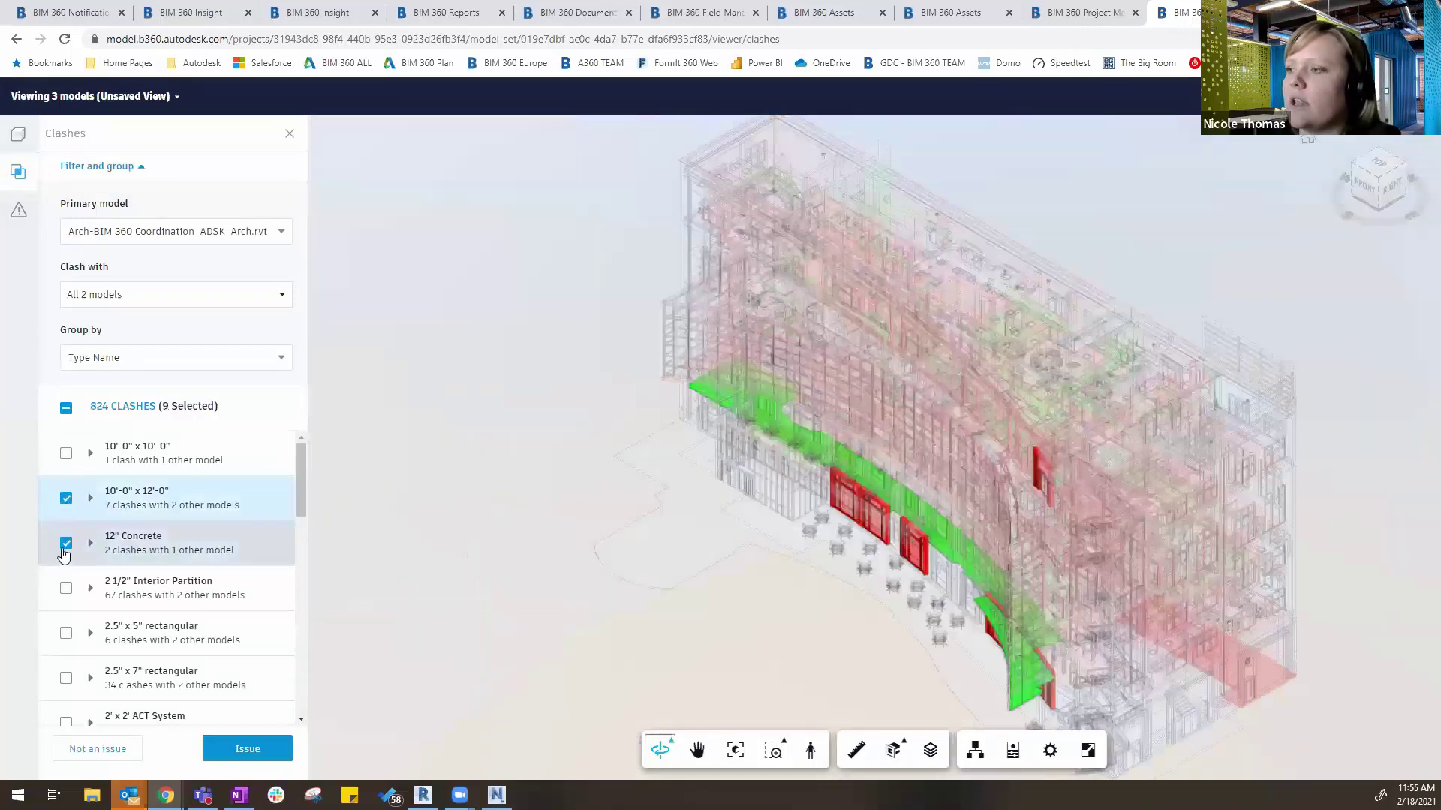
{"action": "left_click", "coordinate": [66, 544]}
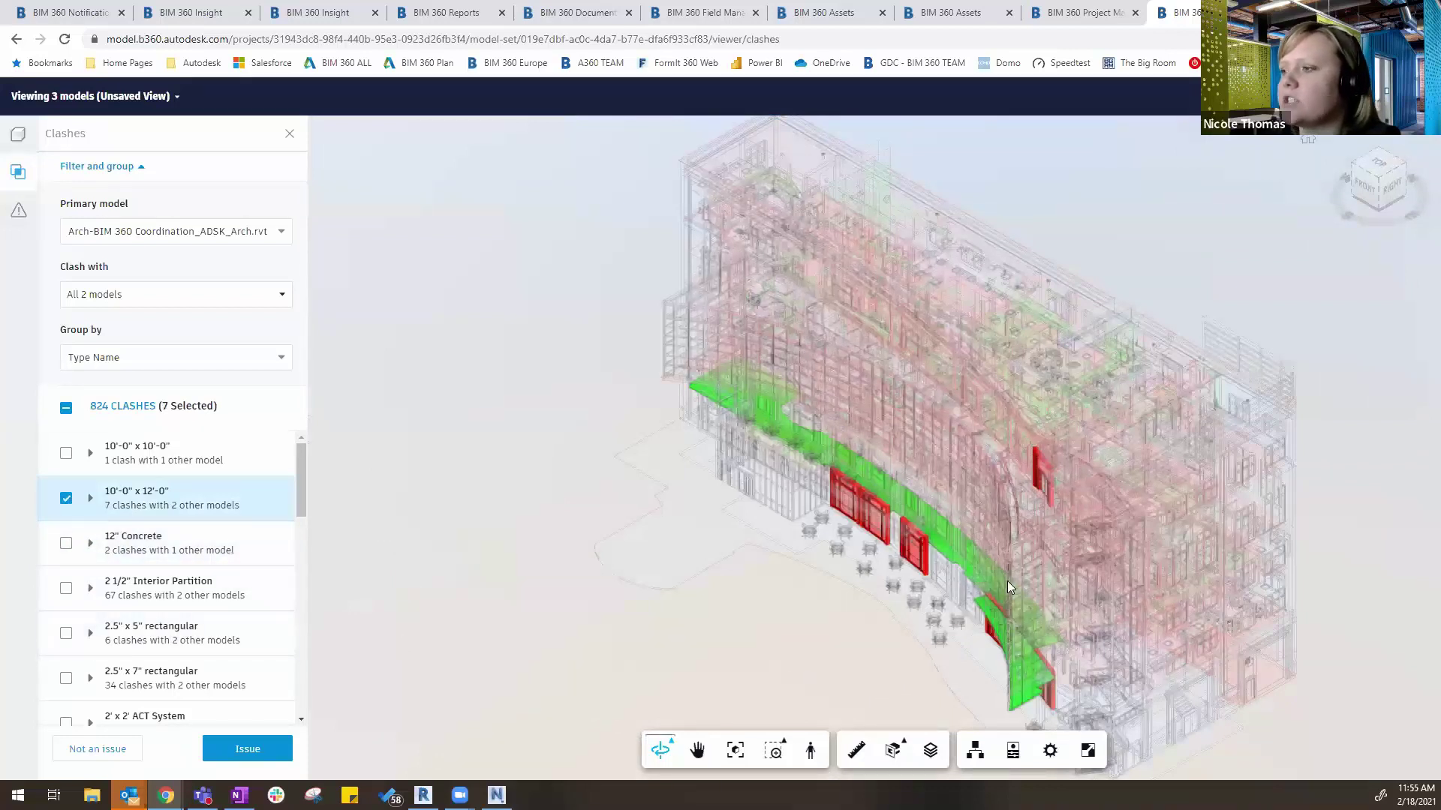
{"action": "scroll", "coordinate": [1007, 581], "scroll_direction": "up", "scroll_amount": 5}
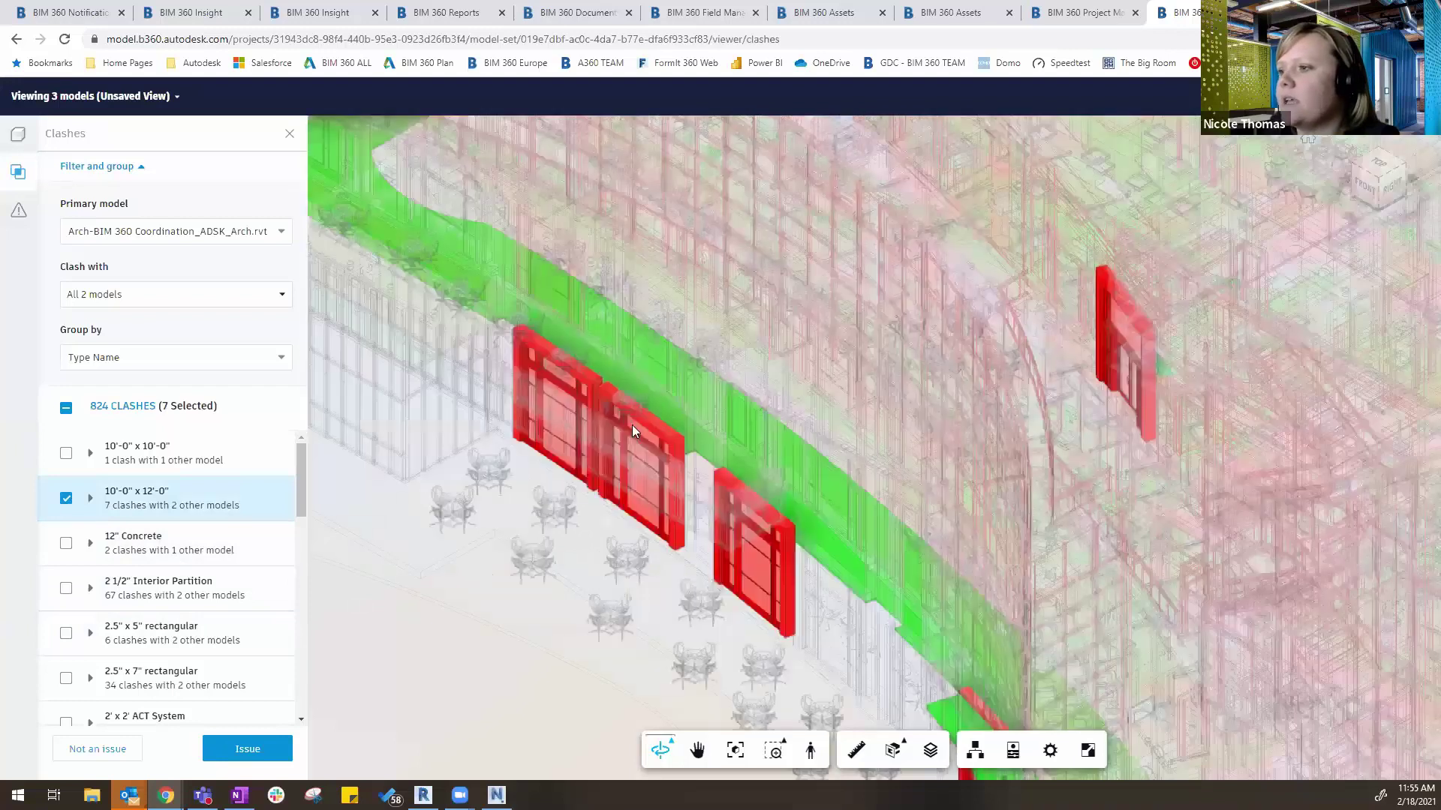
{"action": "scroll", "coordinate": [535, 483], "scroll_direction": "up", "scroll_amount": 3}
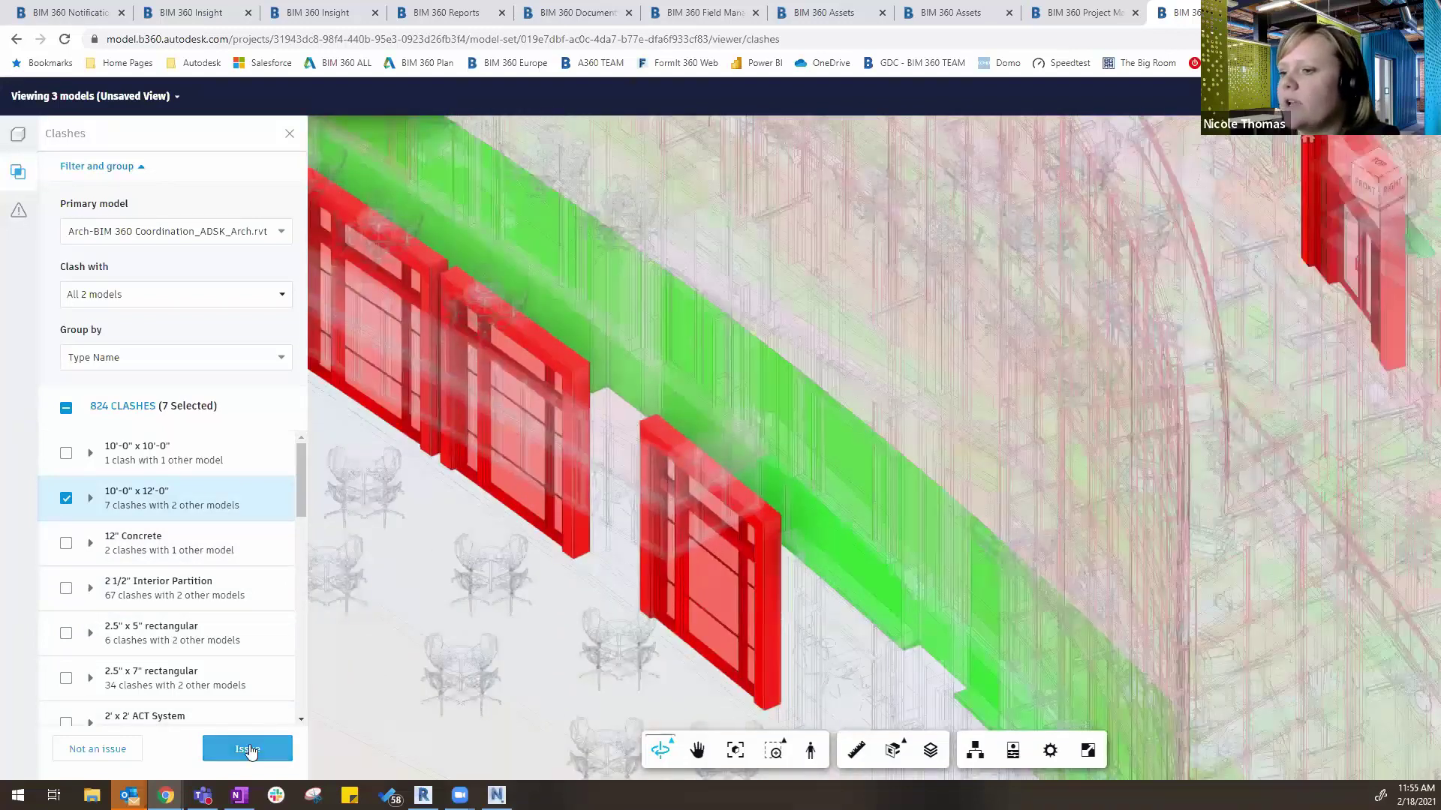
- Create a coordination issue from the seven door clashes, pinned at the red door's edge
{"action": "left_click", "coordinate": [247, 750]}
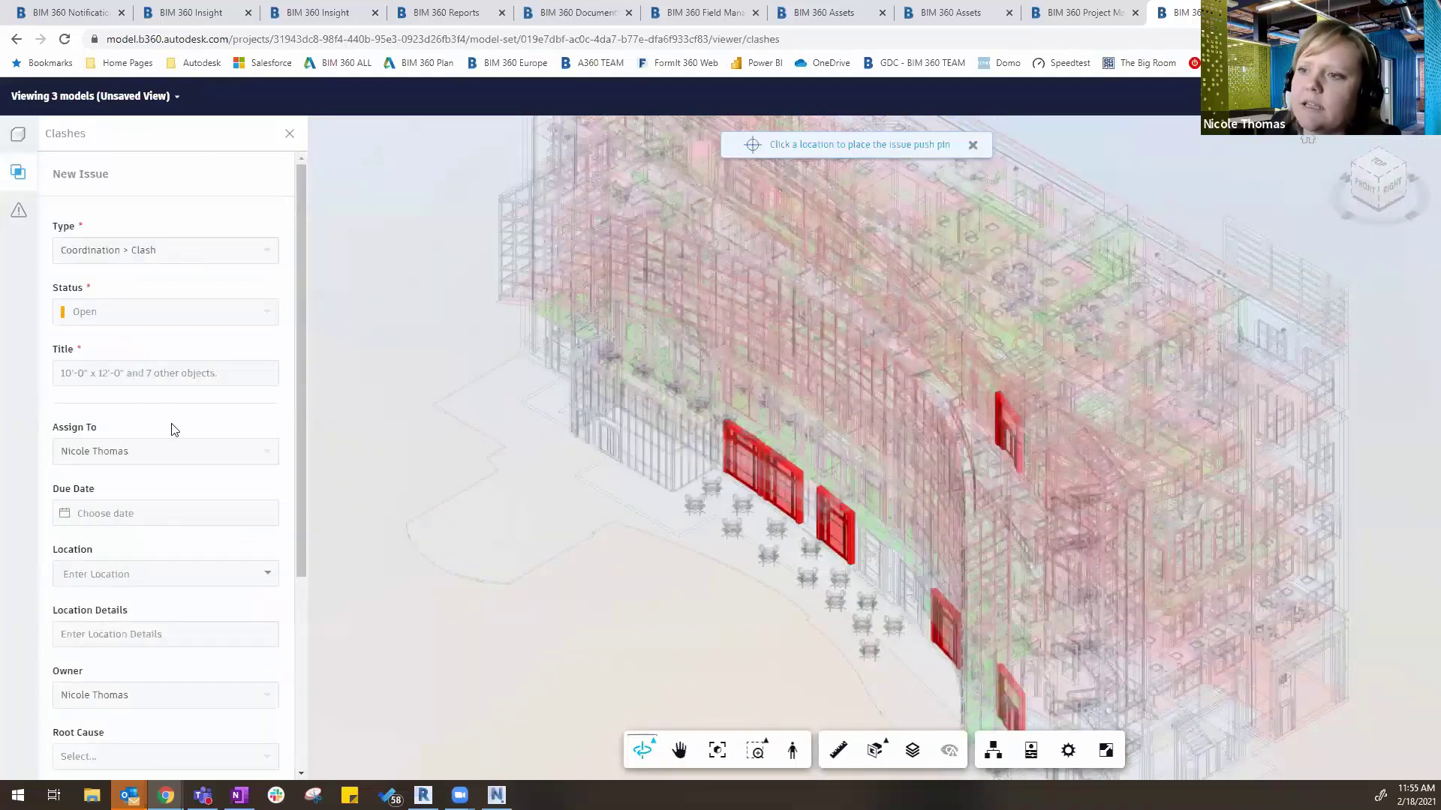
{"action": "scroll", "coordinate": [165, 439], "scroll_direction": "down", "scroll_amount": 4}
{"action": "scroll", "coordinate": [980, 537], "scroll_direction": "up", "scroll_amount": 5}
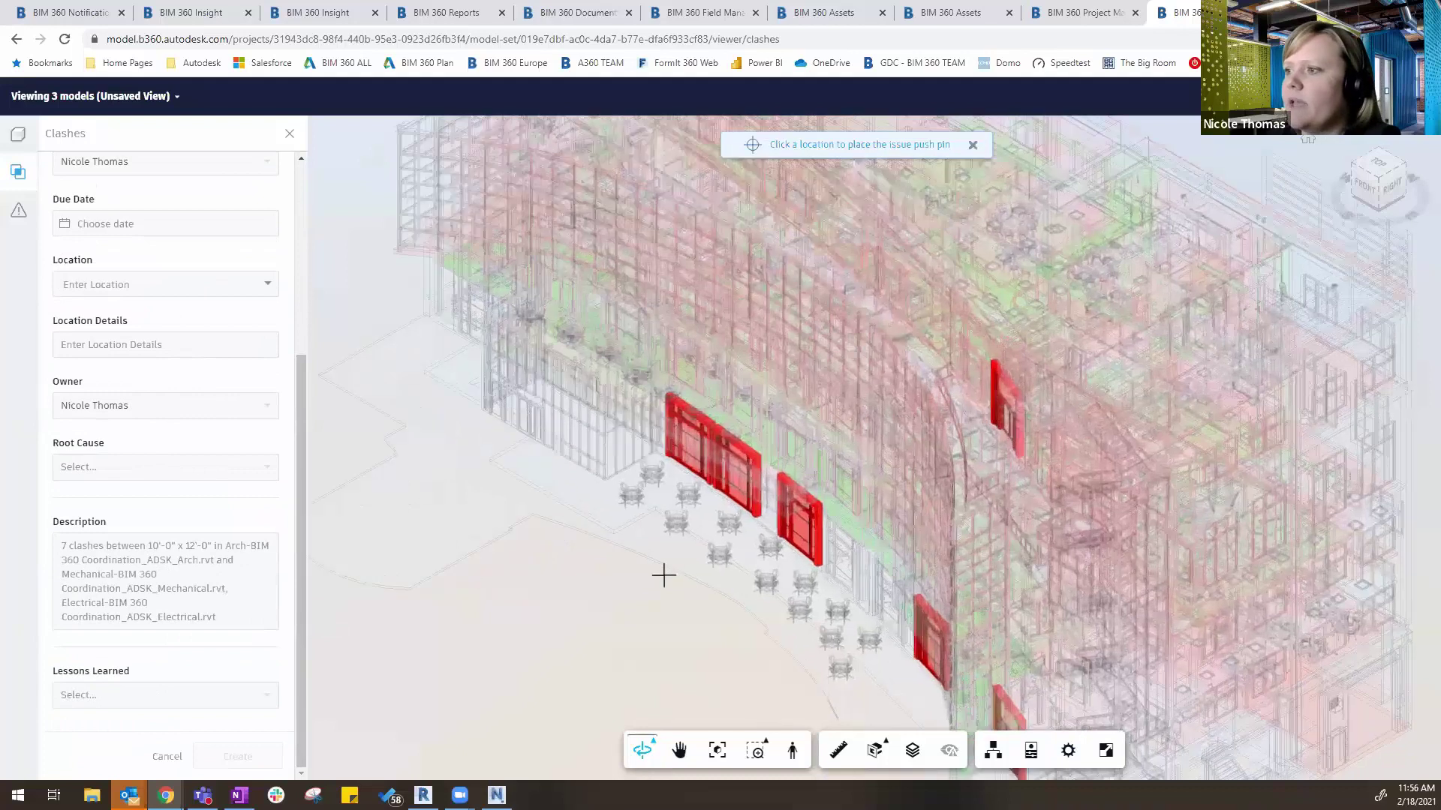
{"action": "scroll", "coordinate": [781, 415], "scroll_direction": "up", "scroll_amount": 5}
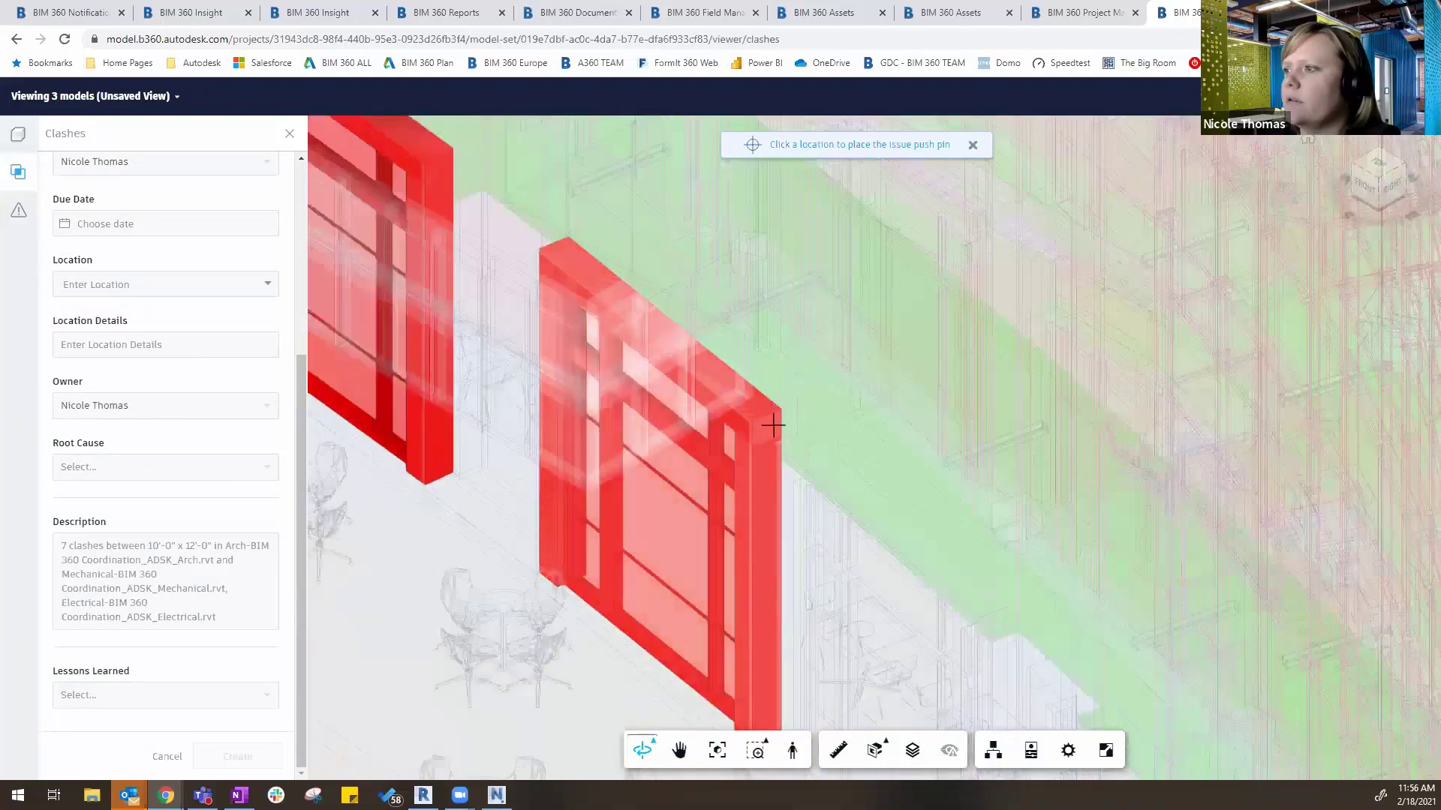
{"action": "left_click", "coordinate": [772, 411]}
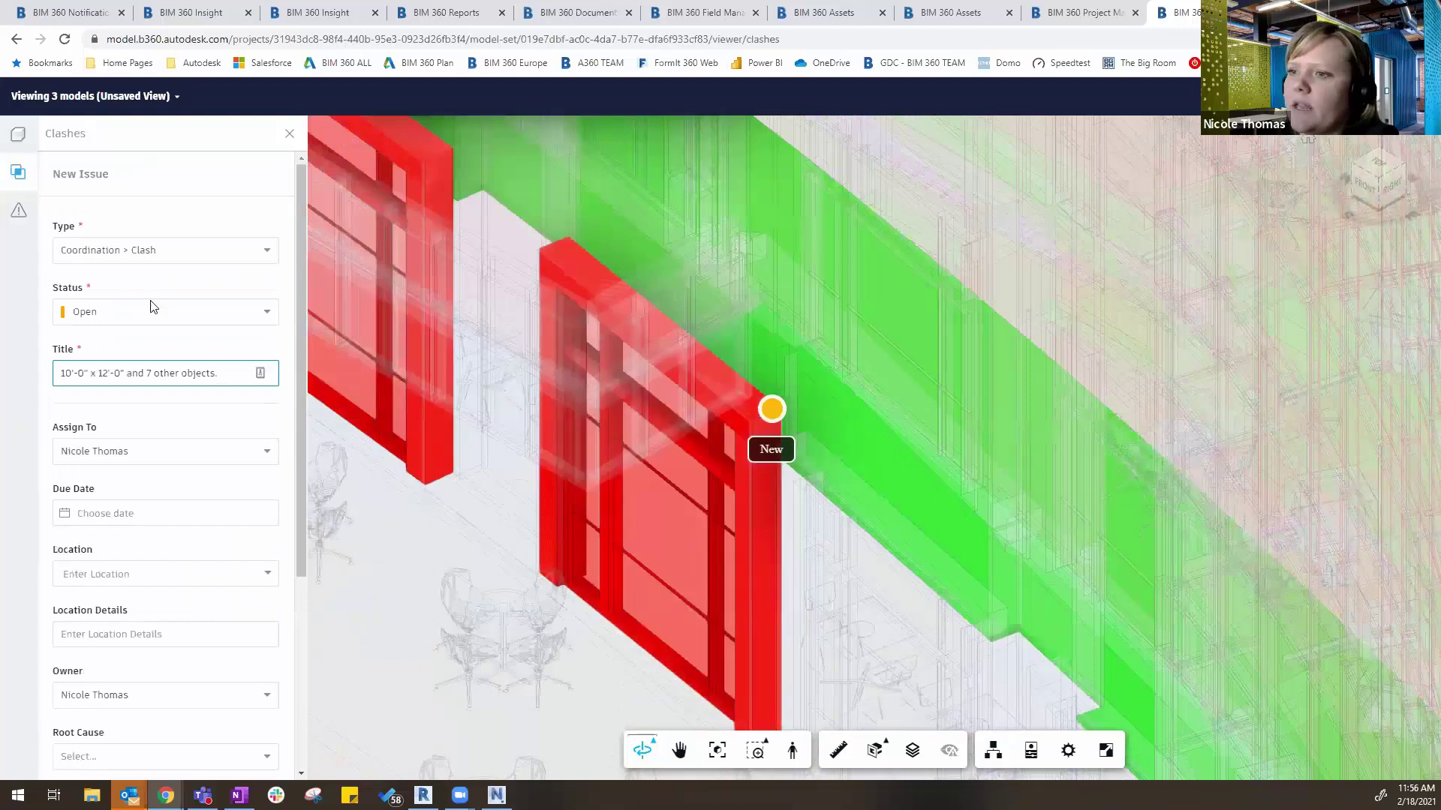
{"action": "scroll", "coordinate": [125, 455], "scroll_direction": "down", "scroll_amount": 4}
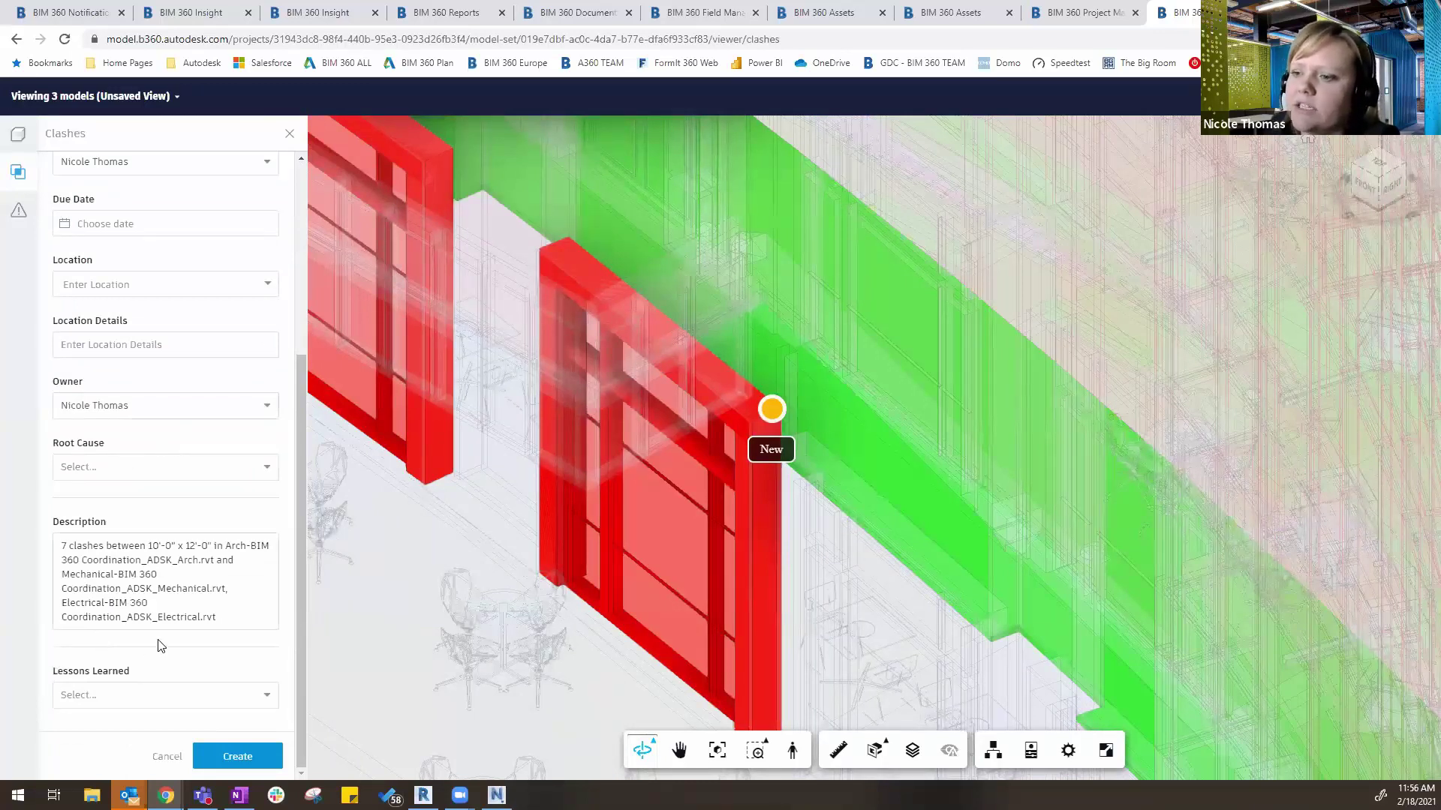
{"action": "left_click", "coordinate": [231, 758]}
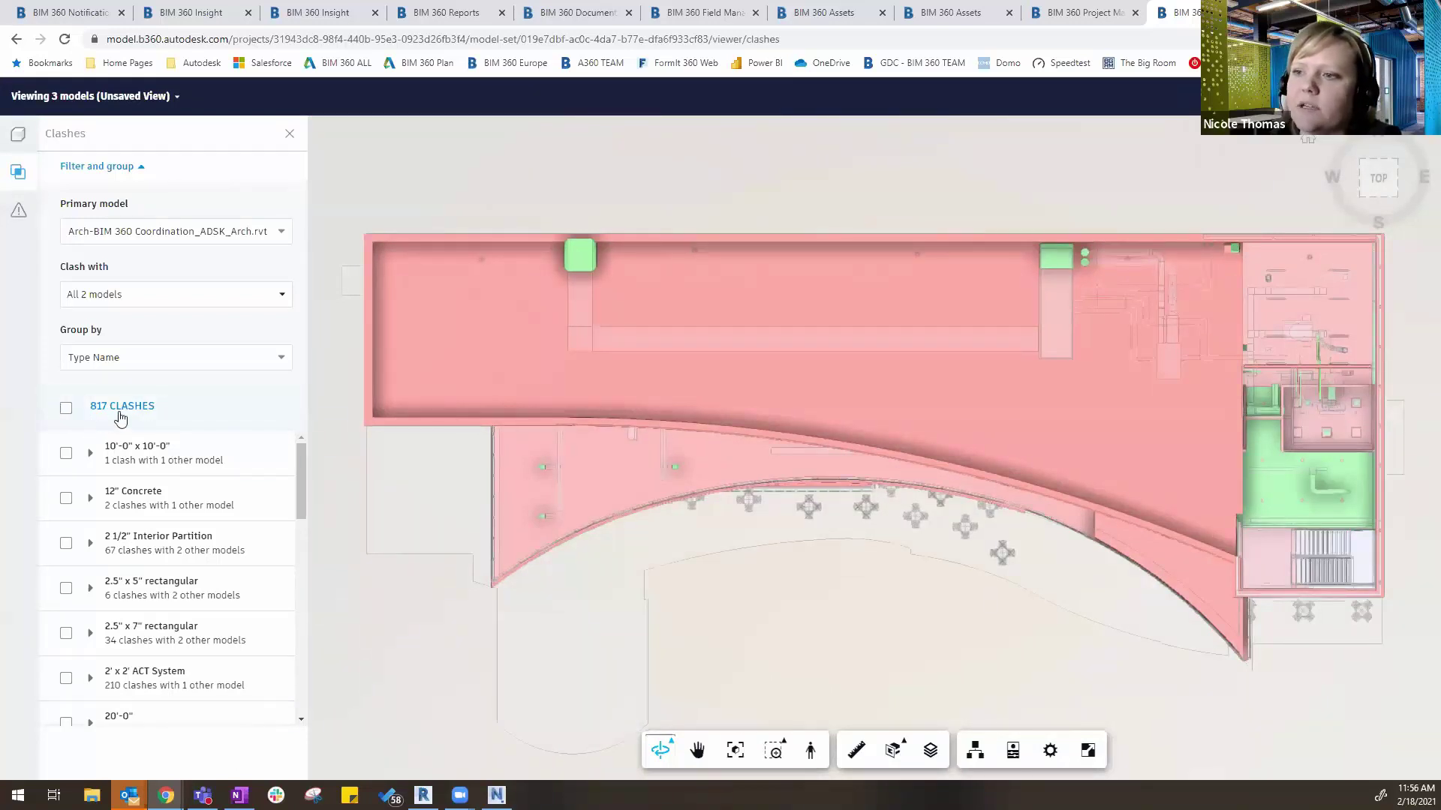
{"action": "scroll", "coordinate": [238, 582], "scroll_direction": "down", "scroll_amount": 5}
{"action": "scroll", "coordinate": [241, 586], "scroll_direction": "down", "scroll_amount": 5}
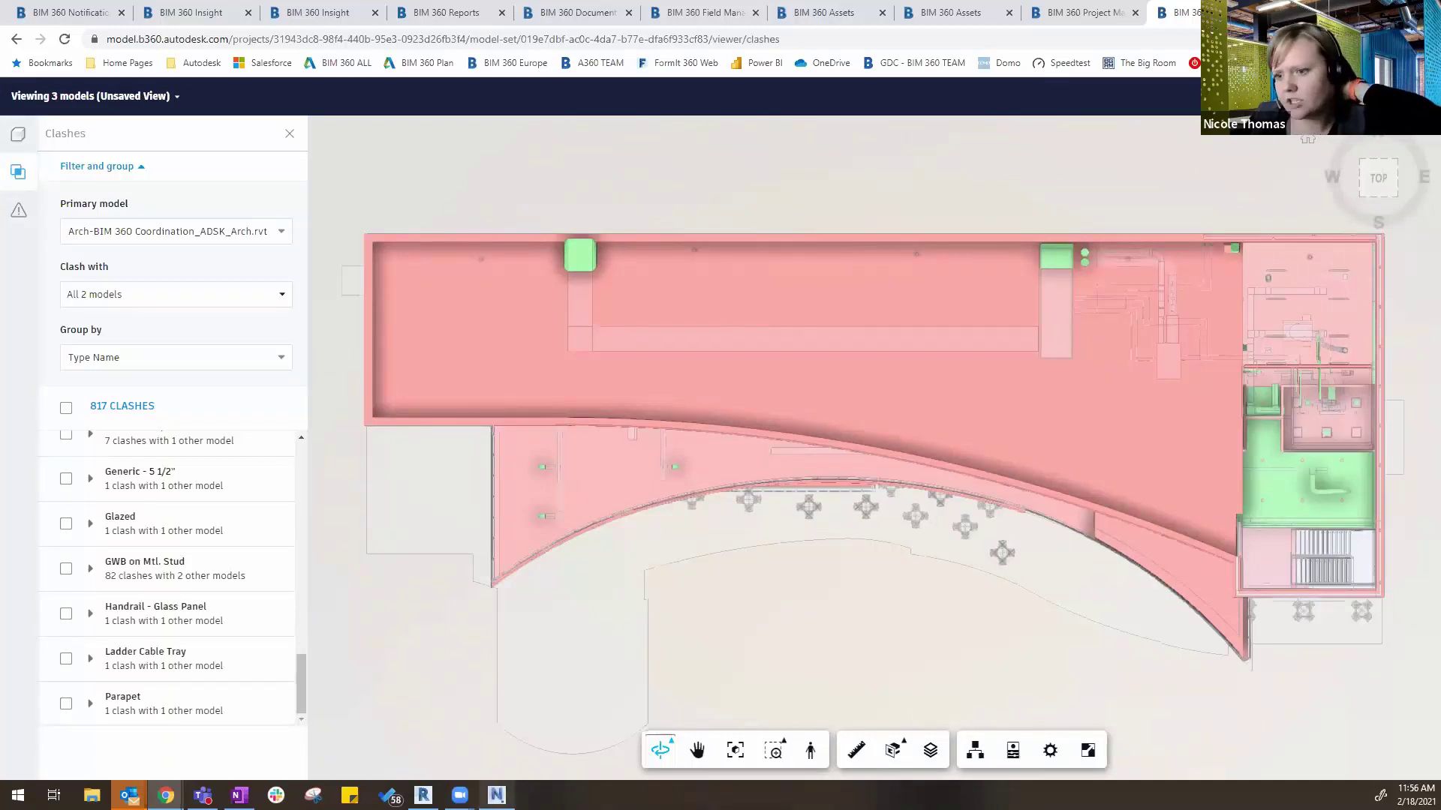
- Switch to Navisworks Manage and browse the BIM 360 Issues panel to issue #237
{"action": "mouse_move", "coordinate": [496, 795]}
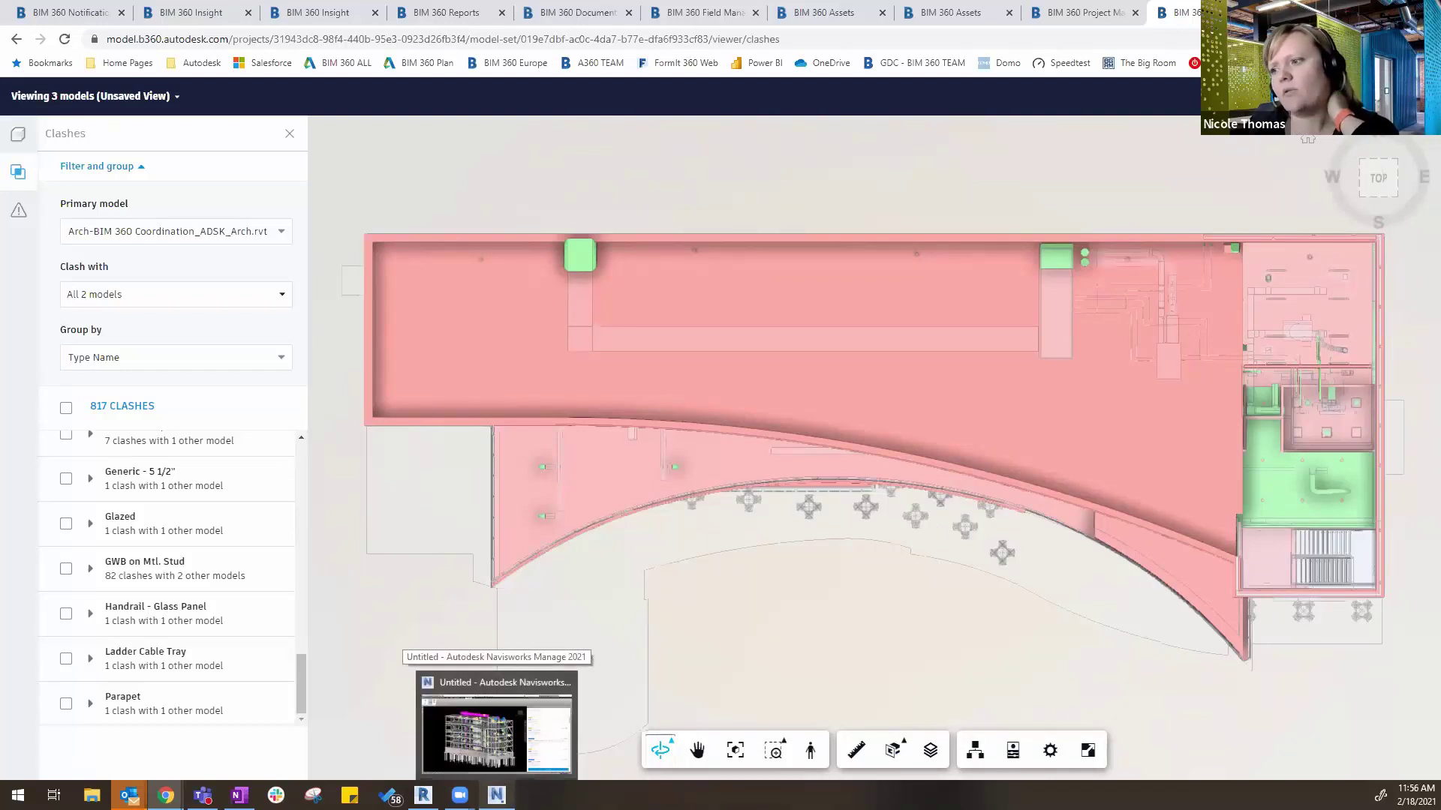
{"action": "left_click", "coordinate": [496, 732]}
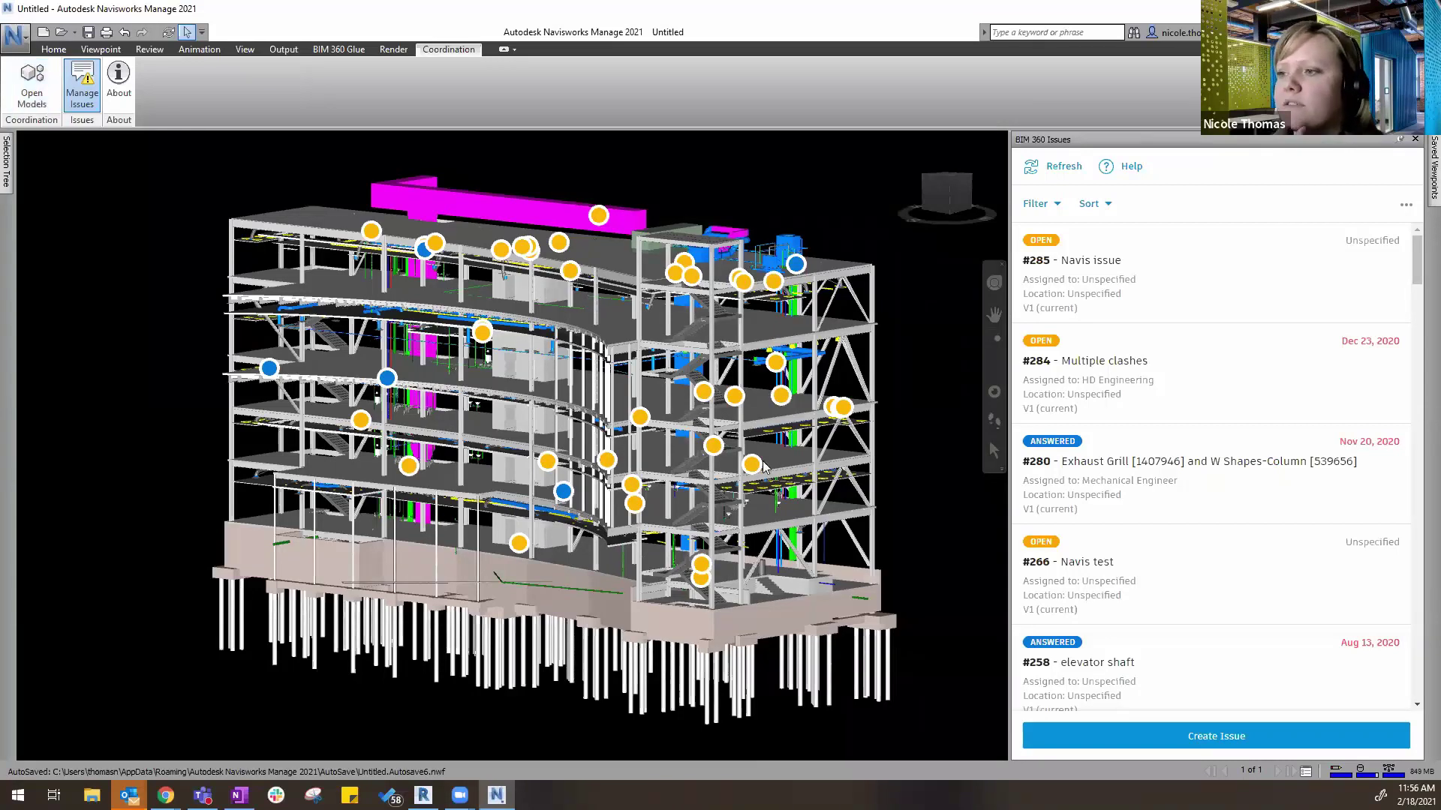
{"action": "scroll", "coordinate": [1205, 390], "scroll_direction": "down", "scroll_amount": 10}
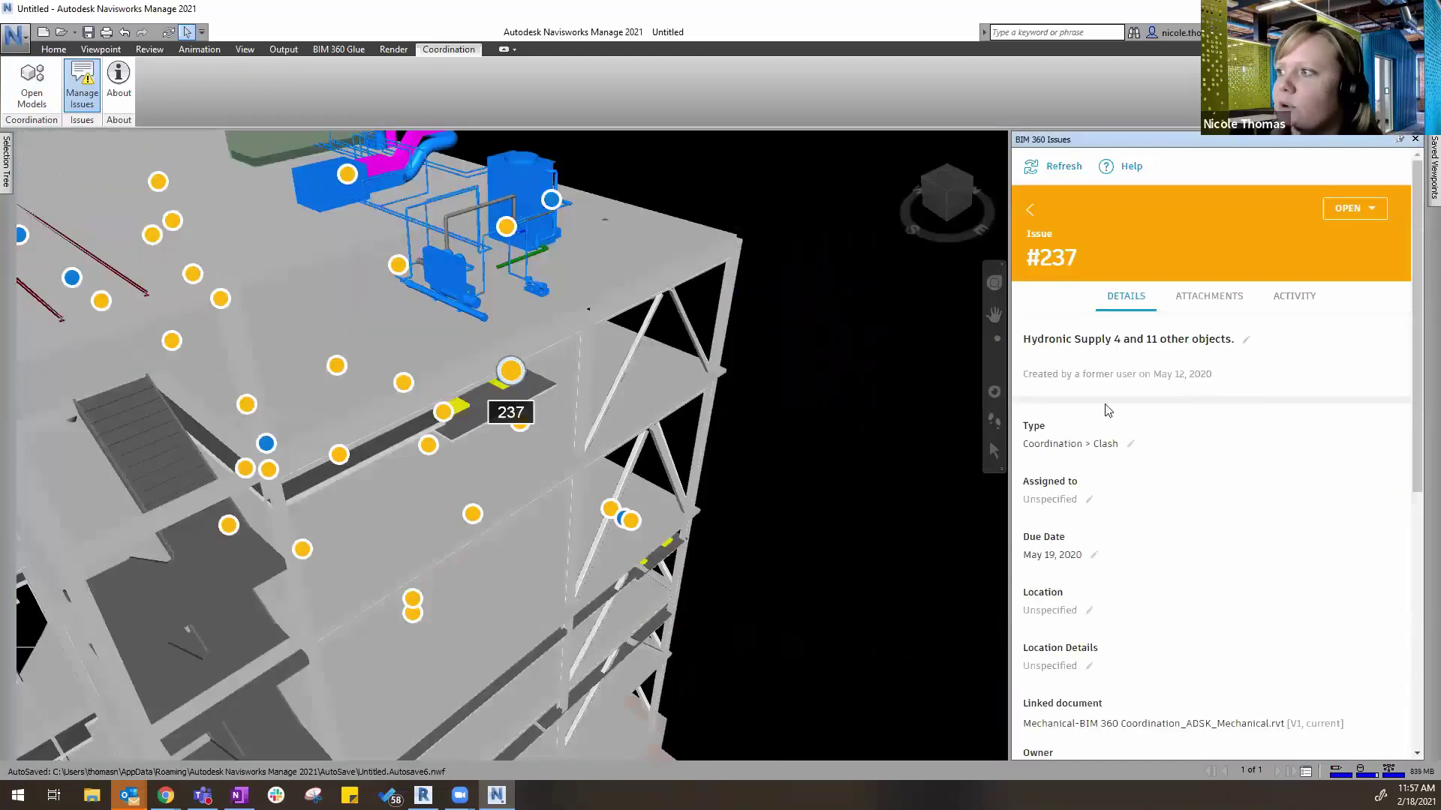
- Return to the issue list, then zoom and pan the building model up and right
{"action": "left_click", "coordinate": [1030, 213]}
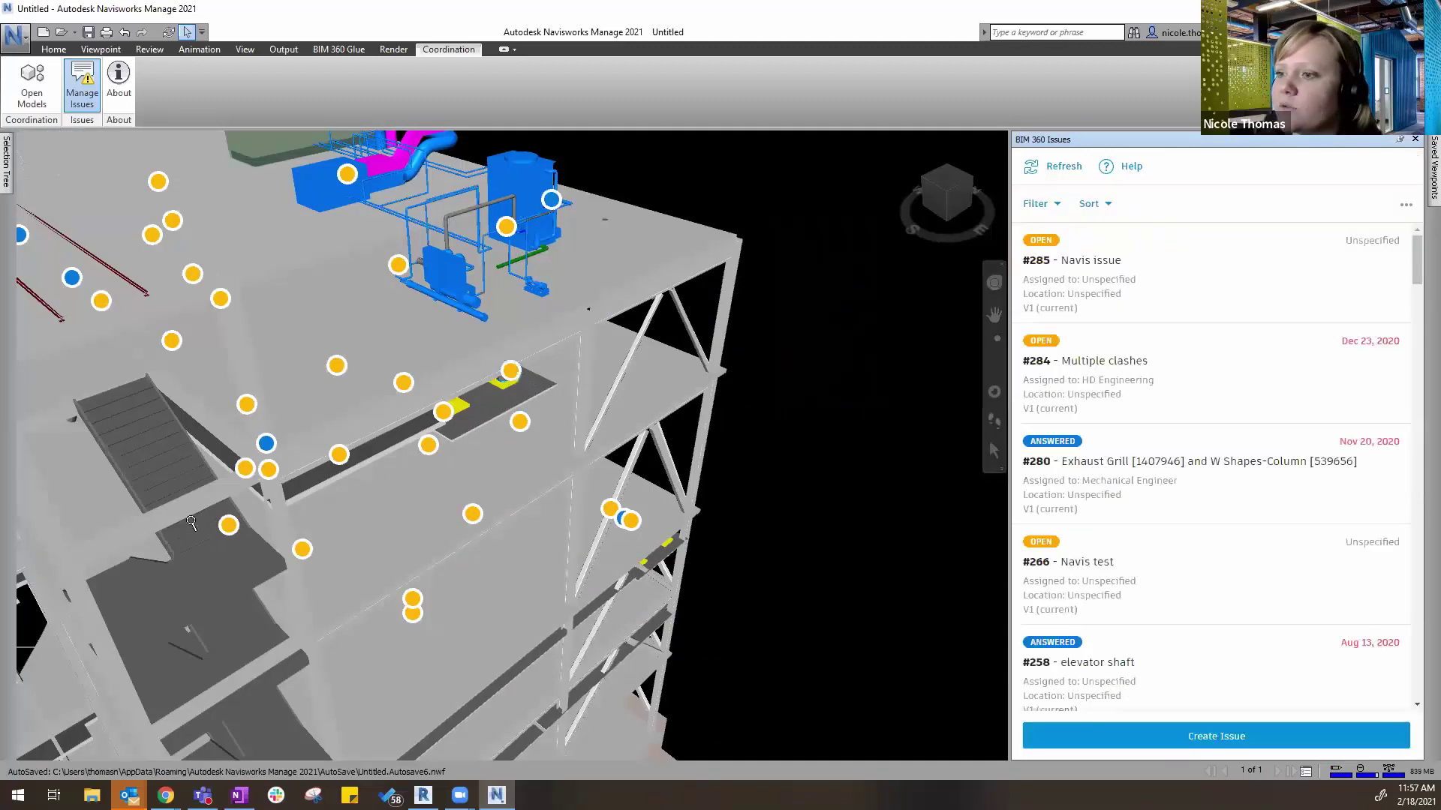
{"action": "scroll", "coordinate": [193, 523], "scroll_direction": "up", "scroll_amount": 4}
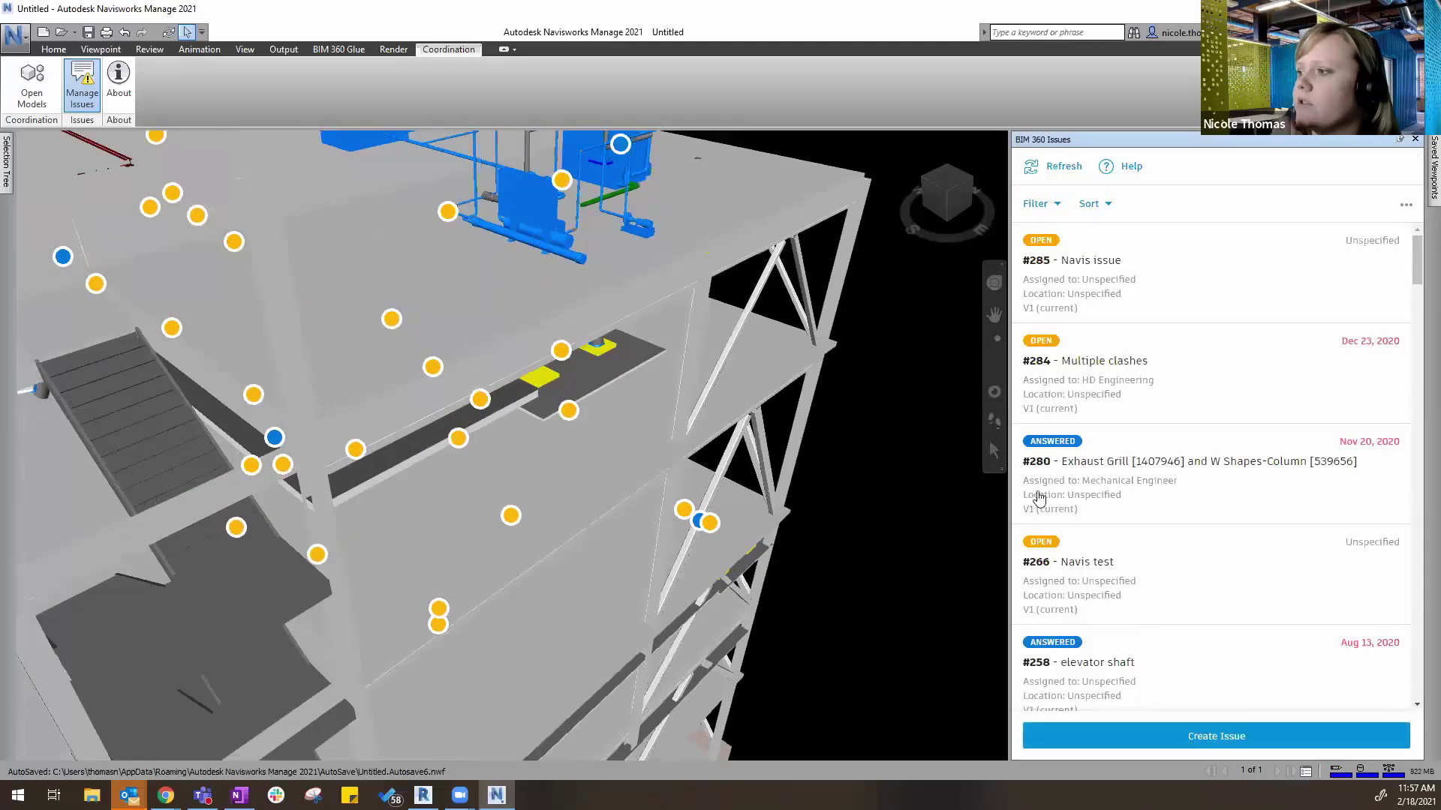
{"action": "scroll", "coordinate": [1039, 499], "scroll_direction": "down", "scroll_amount": 10}
{"action": "scroll", "coordinate": [502, 576], "scroll_direction": "up", "scroll_amount": 3}
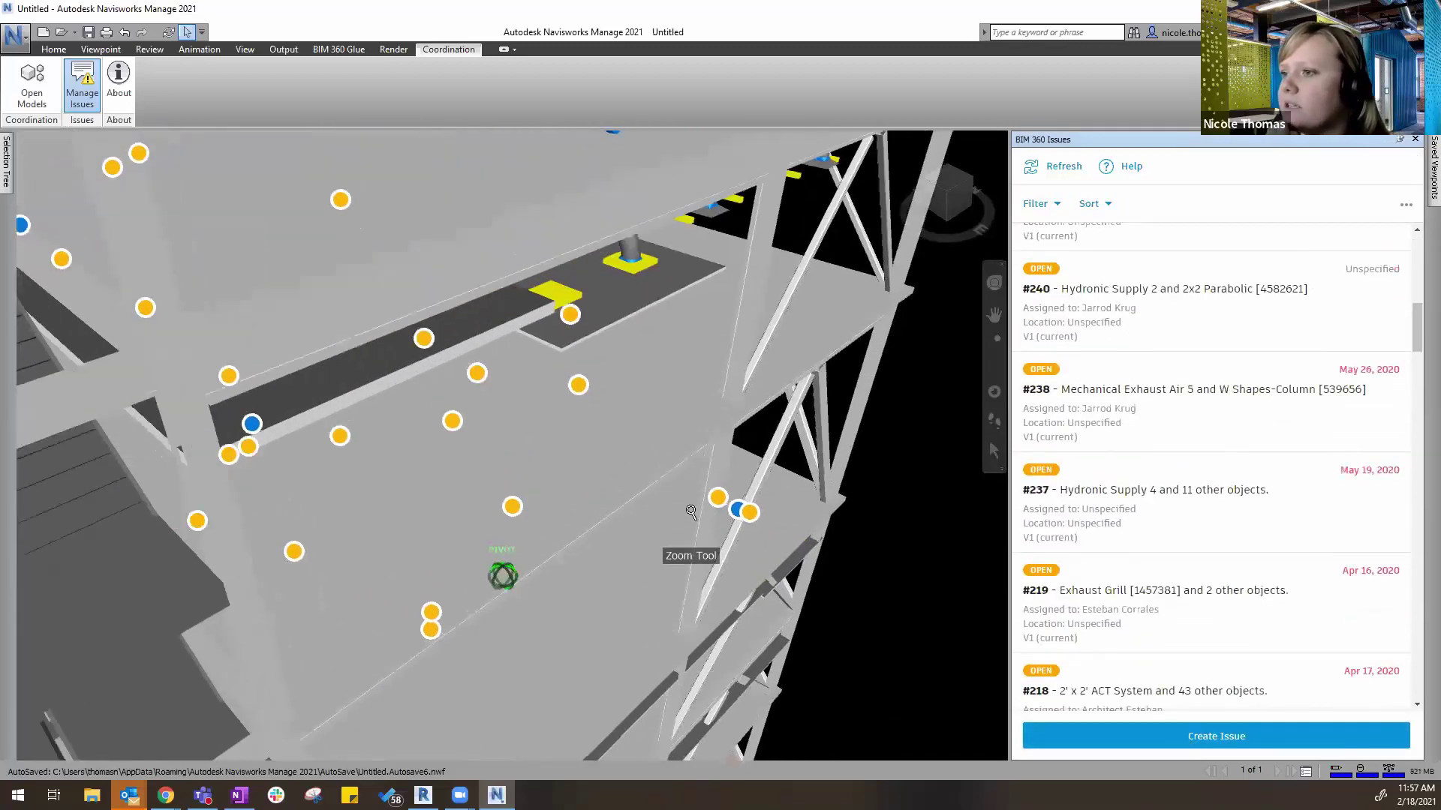
{"action": "scroll", "coordinate": [690, 513], "scroll_direction": "down", "scroll_amount": 6}
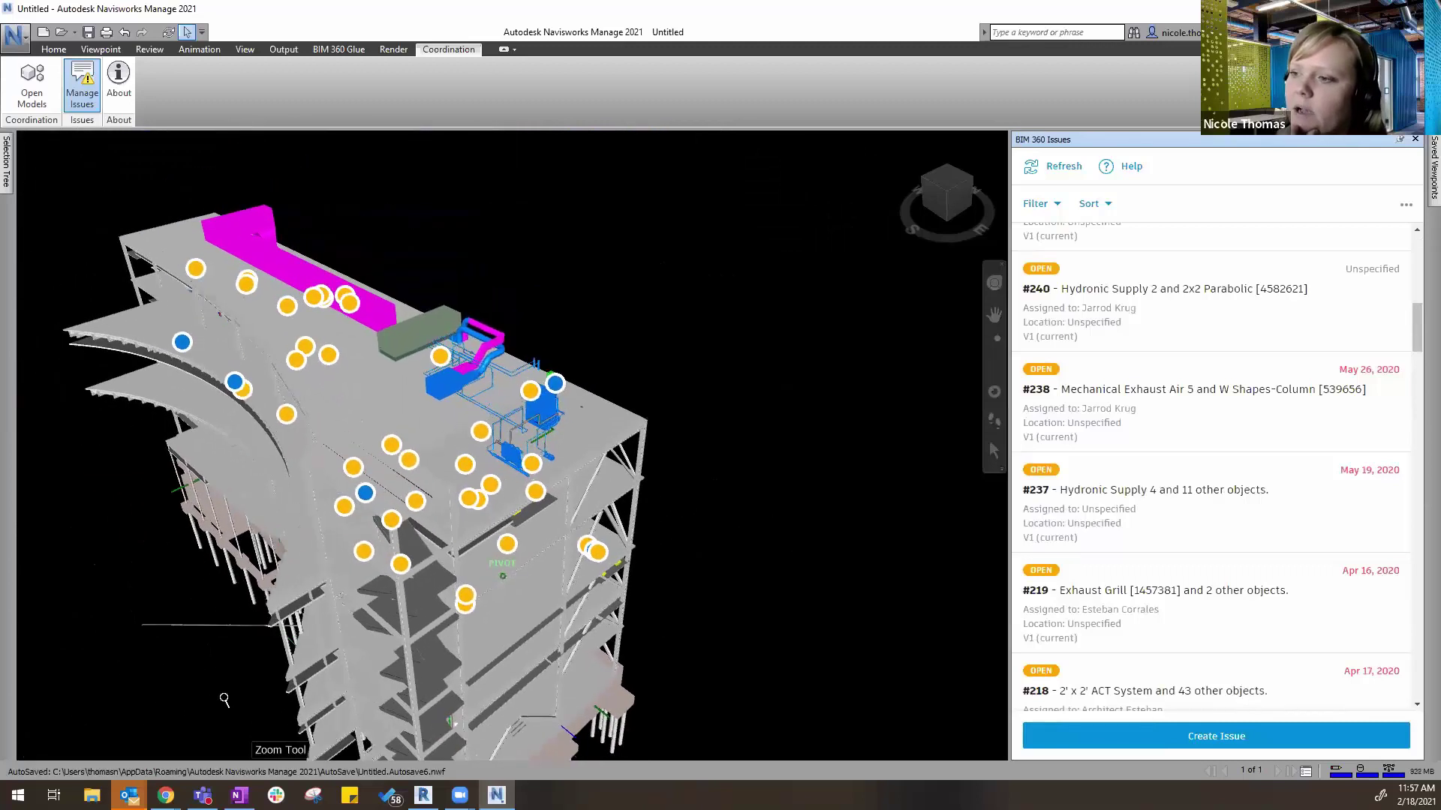
{"action": "scroll", "coordinate": [224, 699], "scroll_direction": "up", "scroll_amount": 2}
{"action": "middle_click_drag", "start_coordinate": [323, 661], "coordinate": [412, 589]}
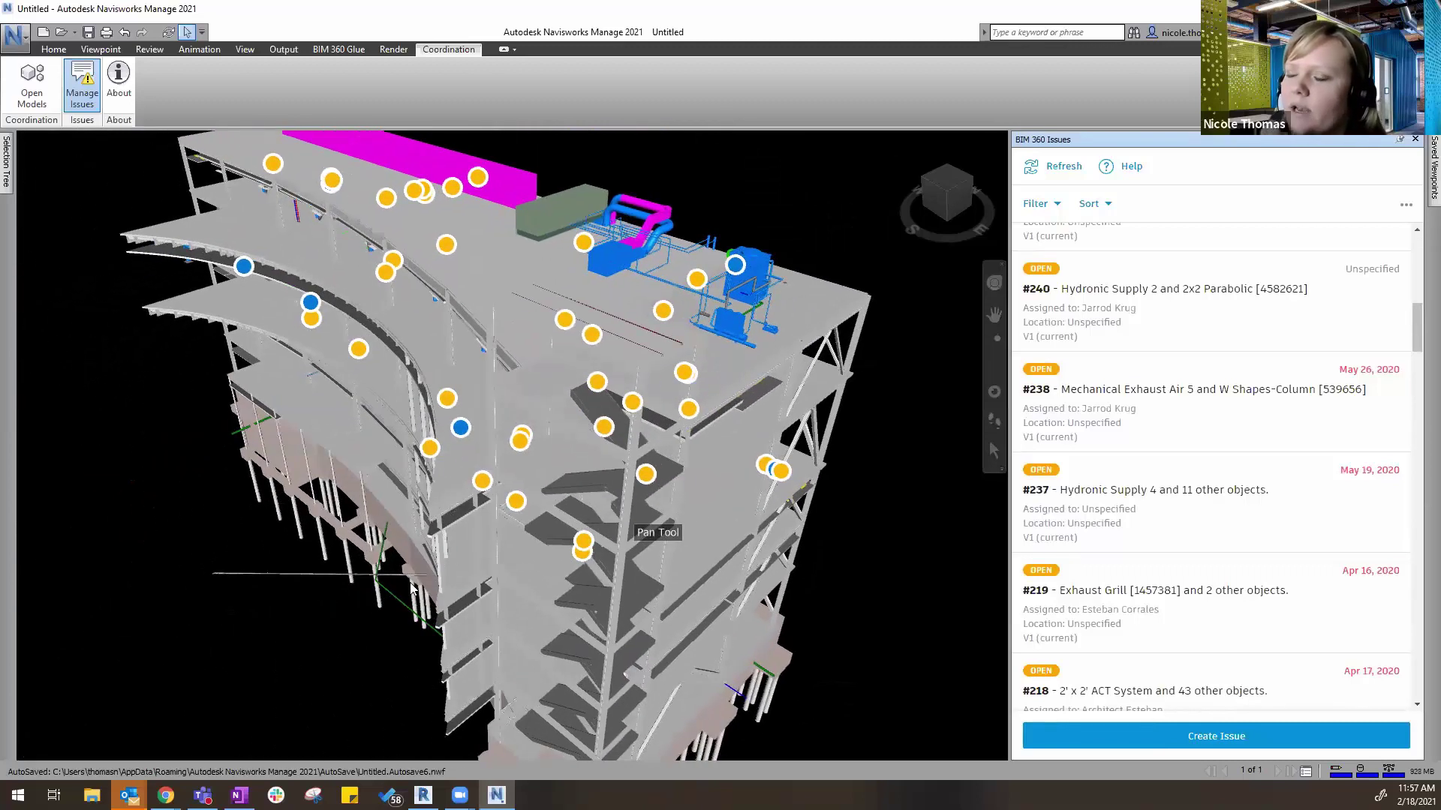
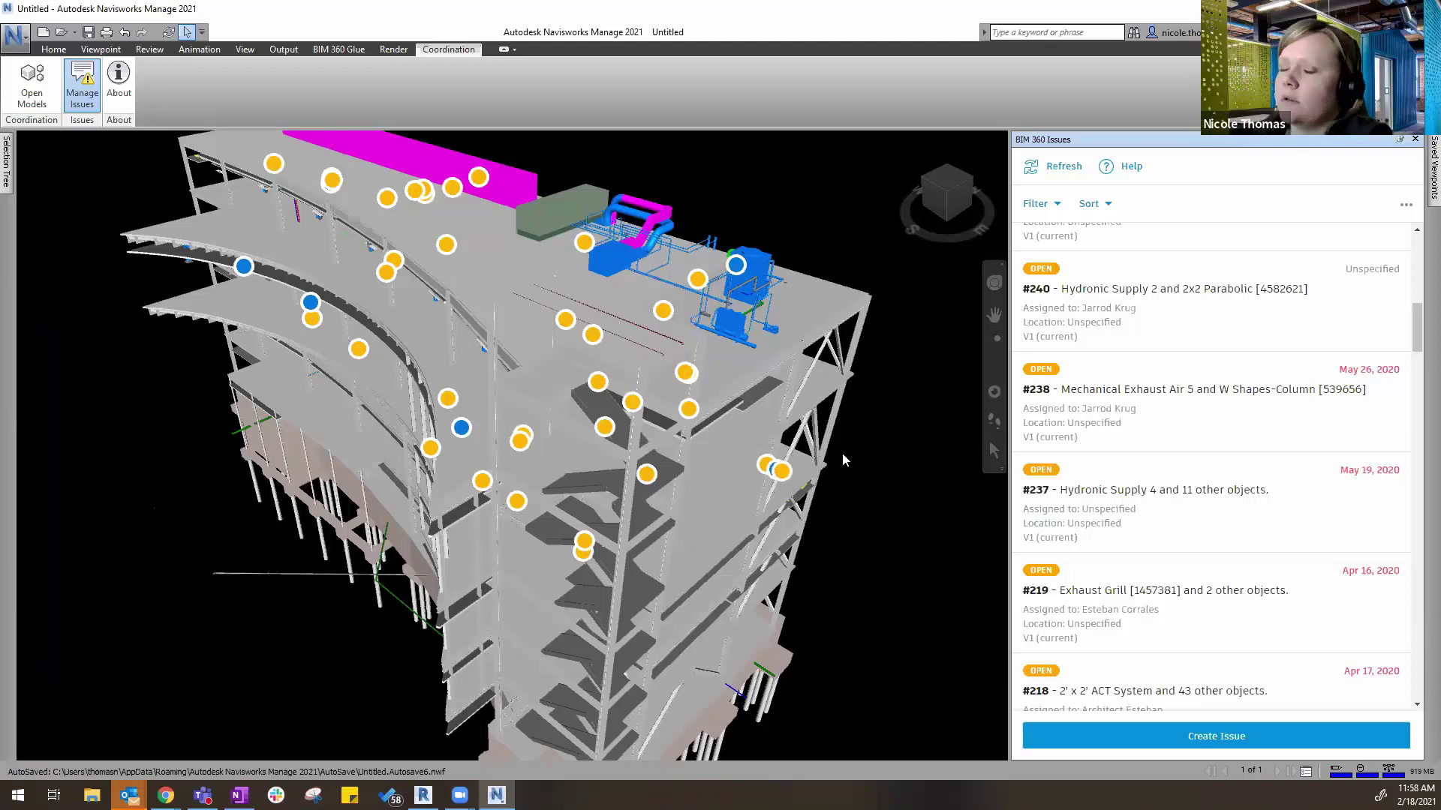
- Display the project's issues as pins in the BIM 360 web viewer, then return to Navisworks
{"action": "scroll", "coordinate": [789, 469], "scroll_direction": "up", "scroll_amount": 1}
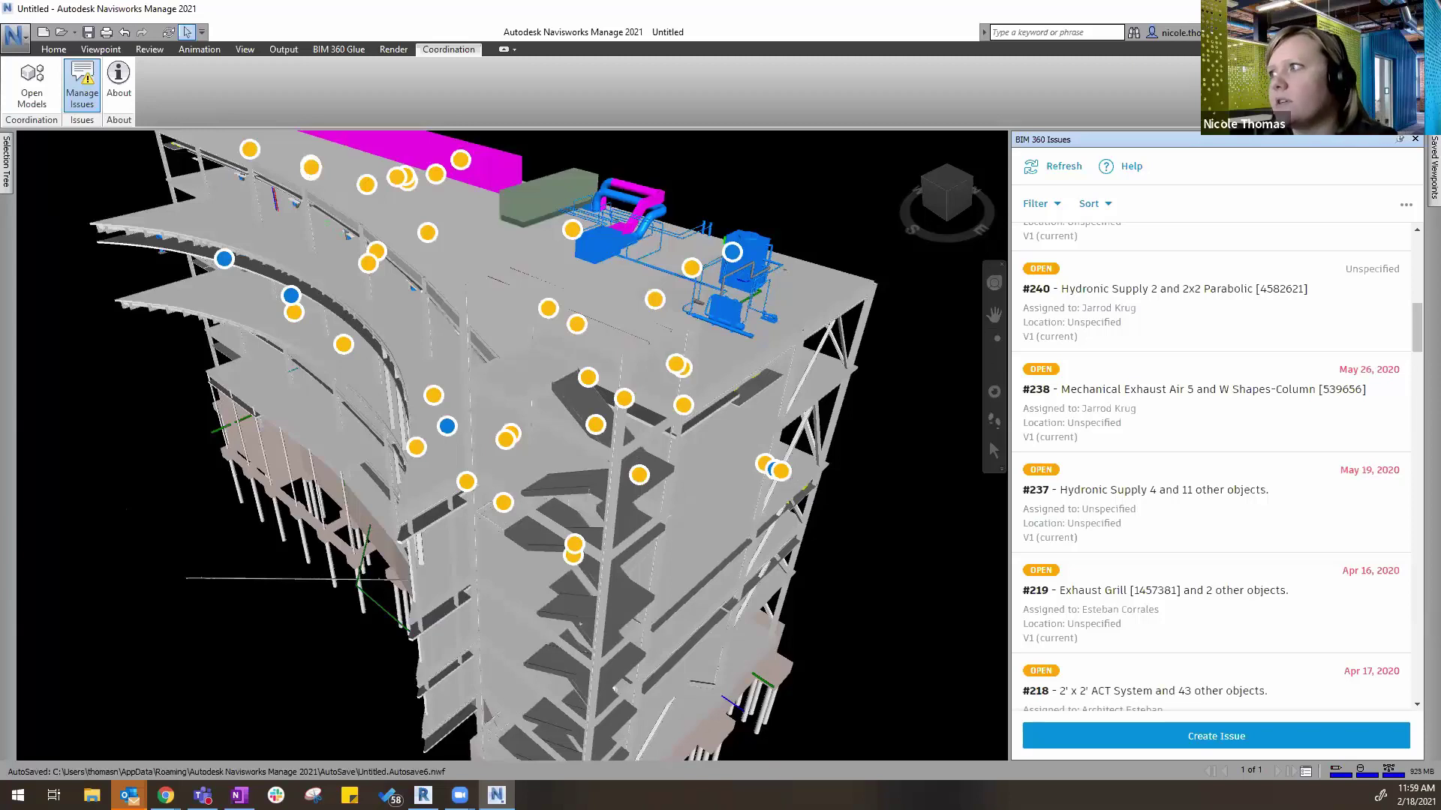
{"action": "key", "text": "alt+Tab"}
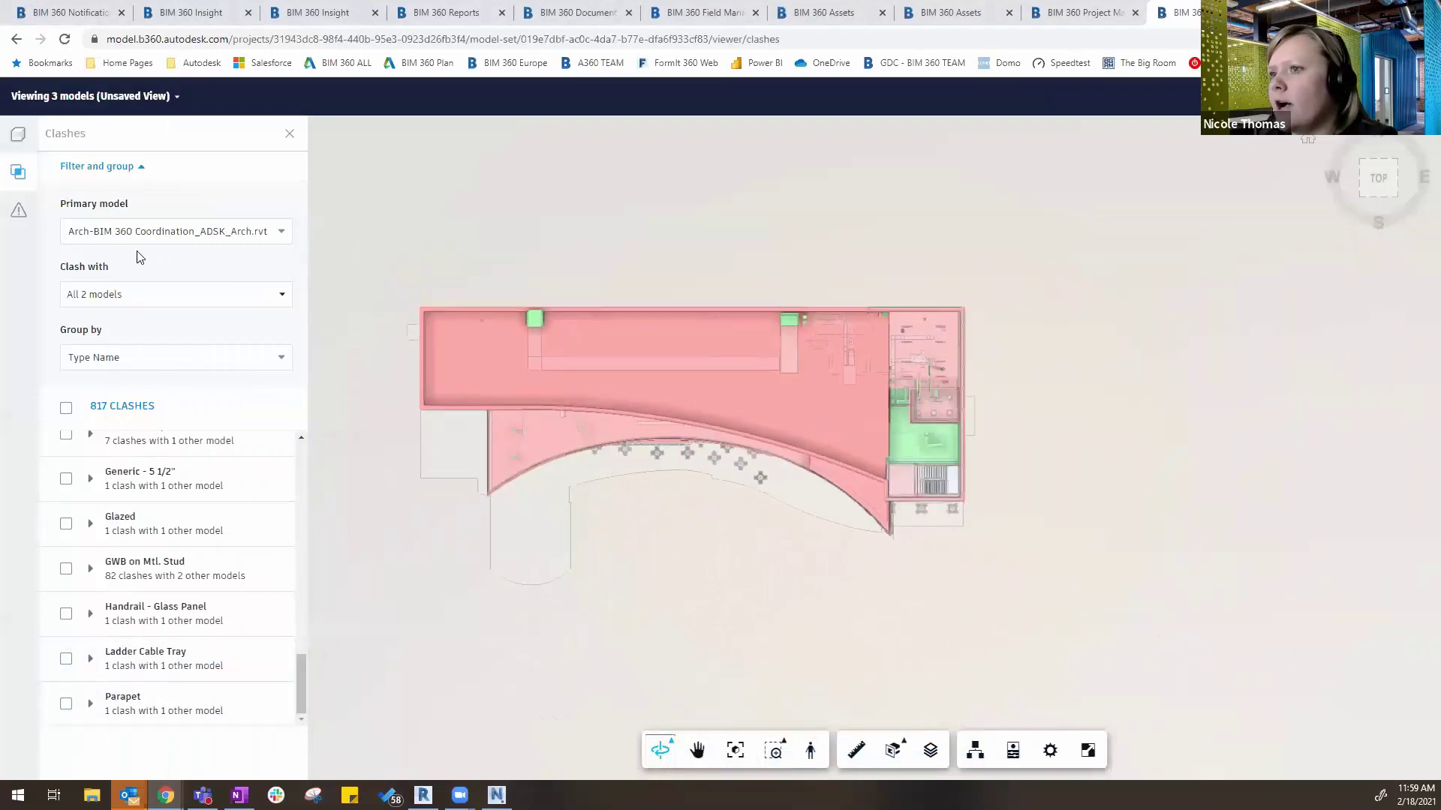
{"action": "left_click", "coordinate": [18, 210]}
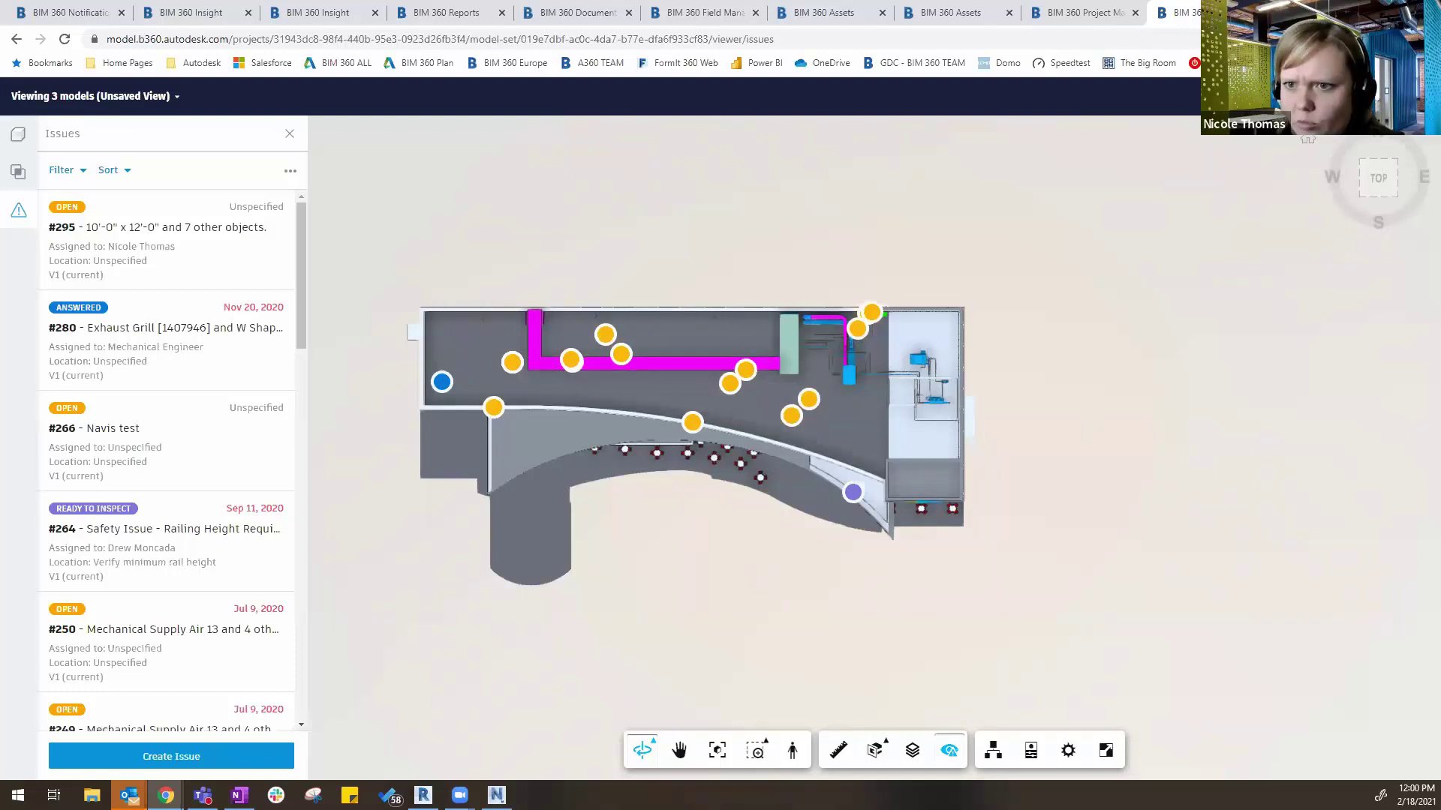
{"action": "left_click", "coordinate": [496, 795]}
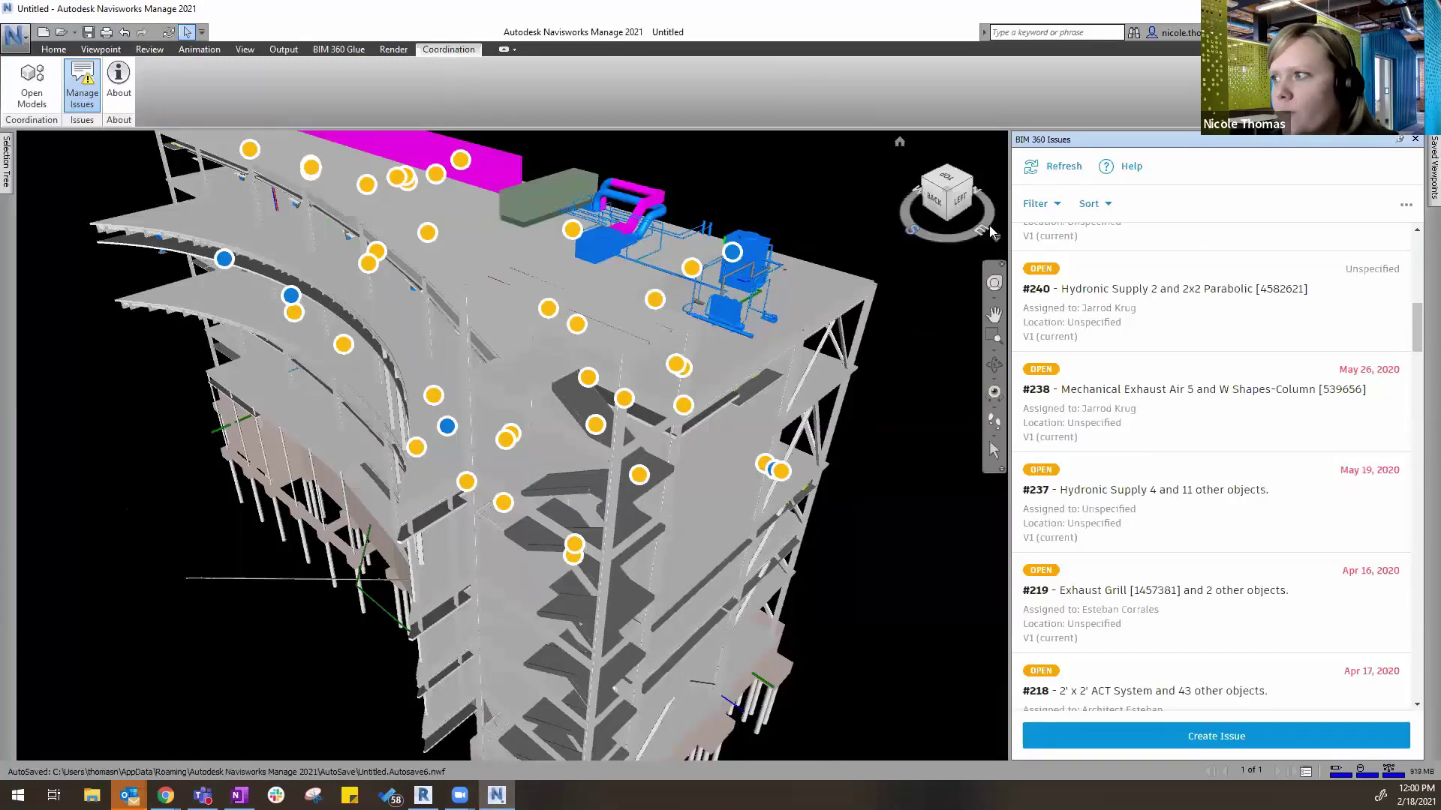
- Apply a Lessons Learned custom-attribute filter so the issue list shows #285 through #258
{"action": "left_click", "coordinate": [1050, 211]}
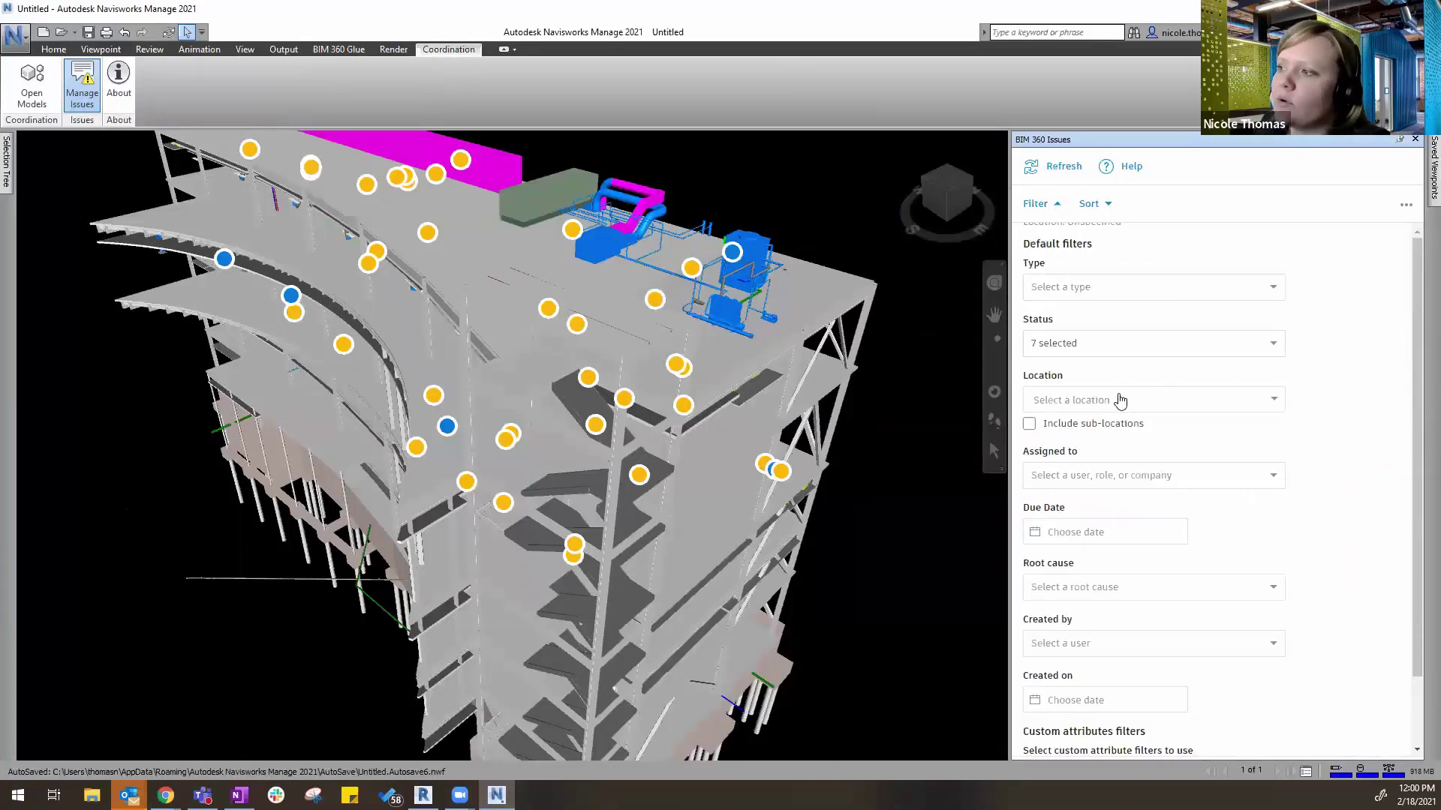
{"action": "scroll", "coordinate": [1129, 494], "scroll_direction": "down", "scroll_amount": 1}
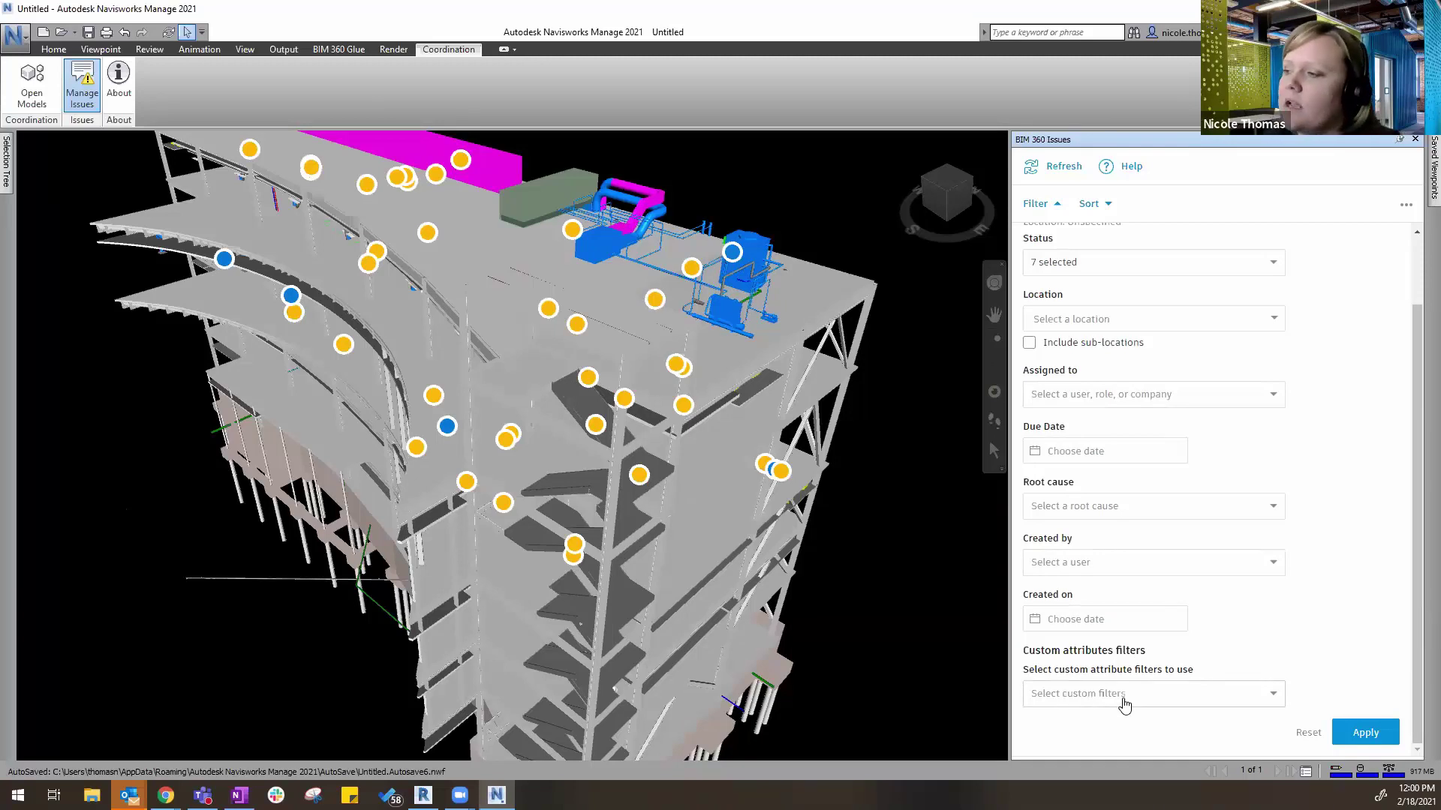
{"action": "left_click", "coordinate": [1147, 706]}
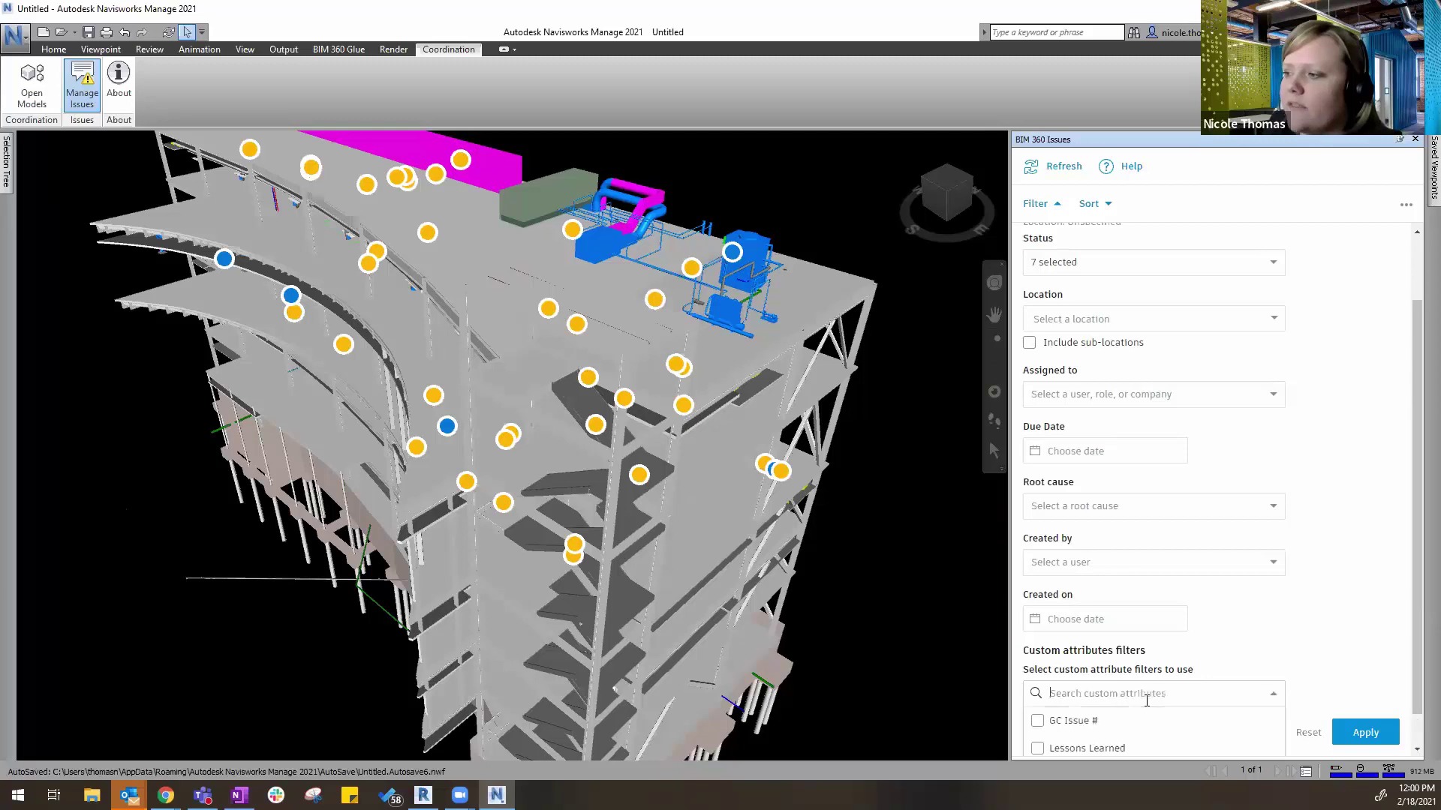
{"action": "scroll", "coordinate": [1322, 611], "scroll_direction": "down", "scroll_amount": 1}
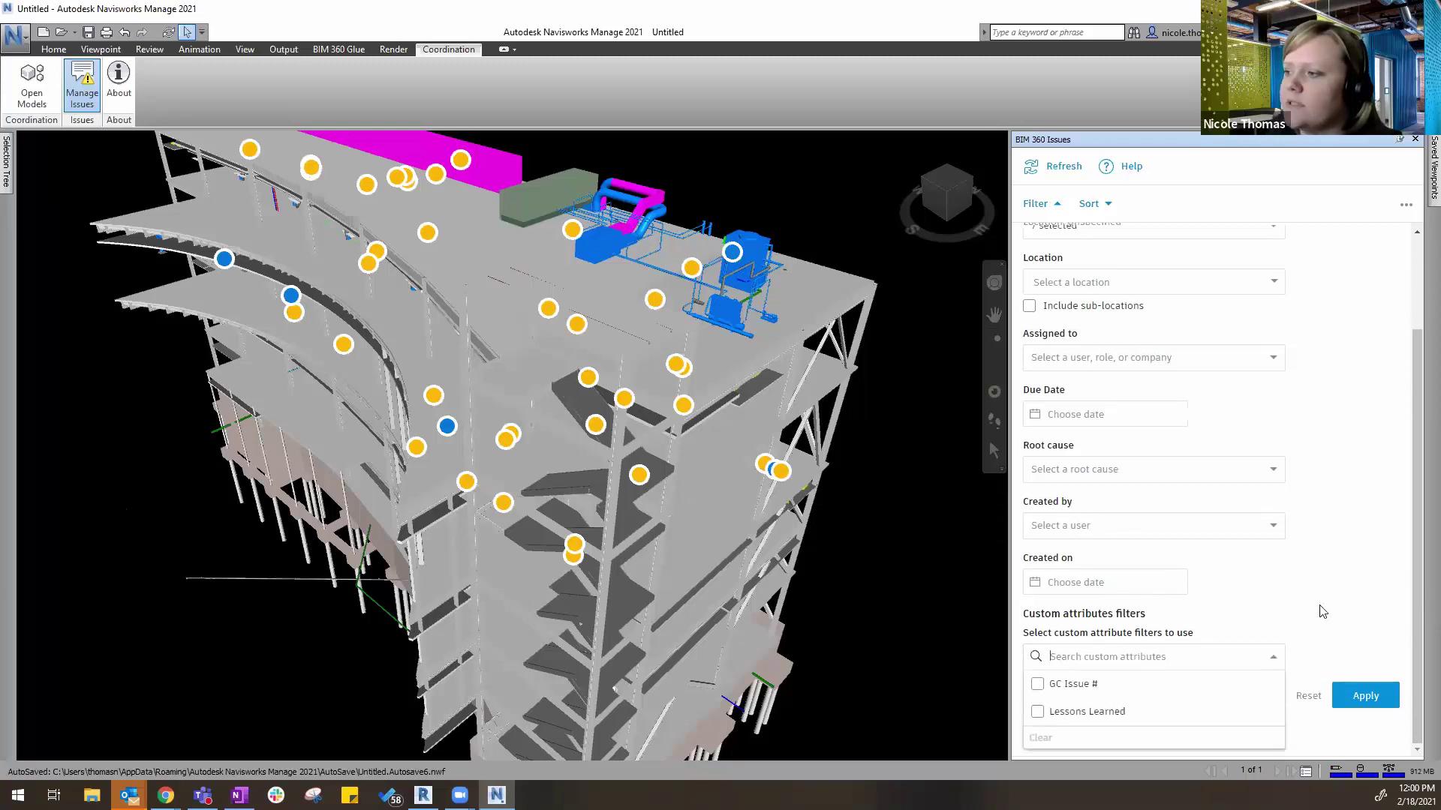
{"action": "left_click", "coordinate": [1037, 713]}
{"action": "left_click", "coordinate": [1366, 750]}
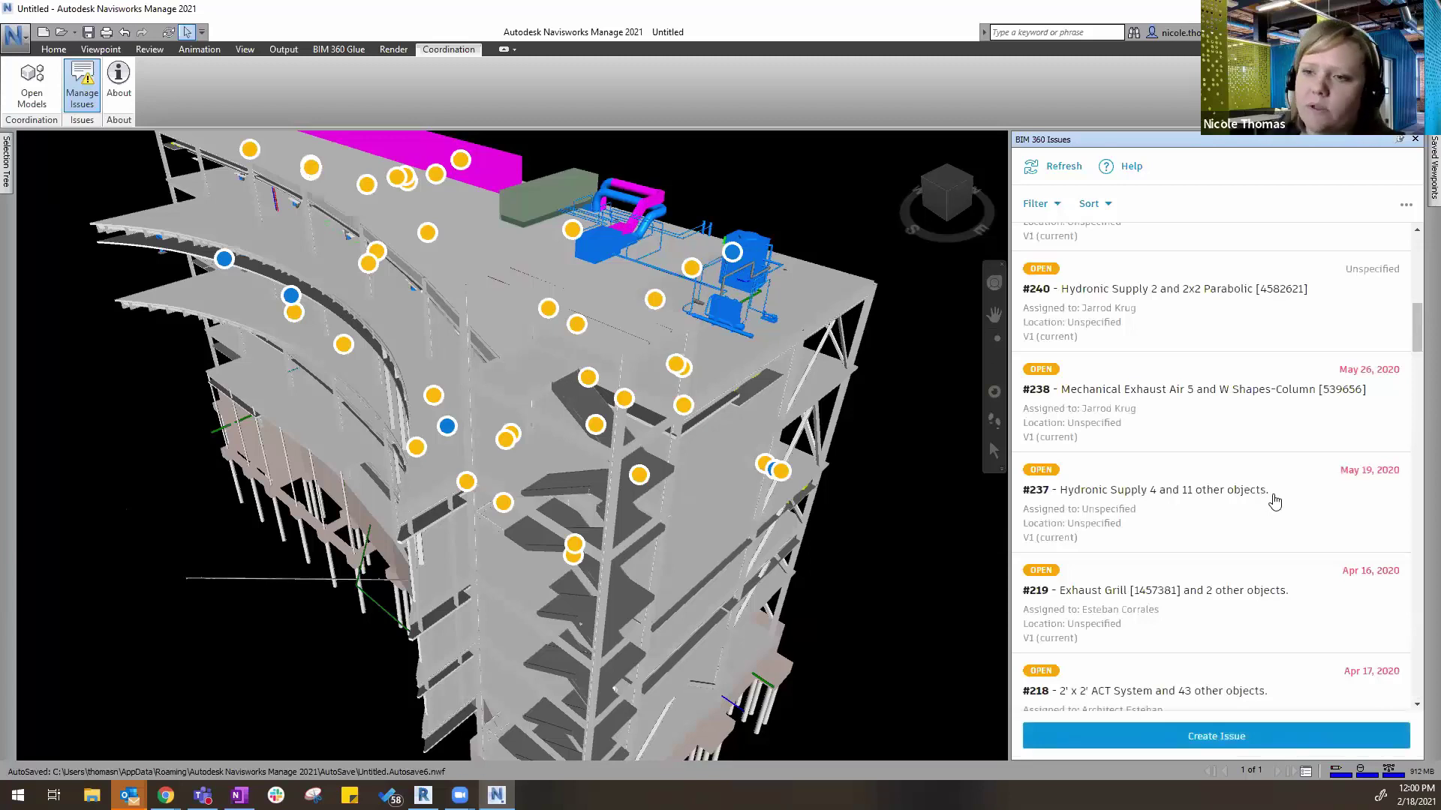
{"action": "scroll", "coordinate": [1275, 501], "scroll_direction": "up", "scroll_amount": 5}
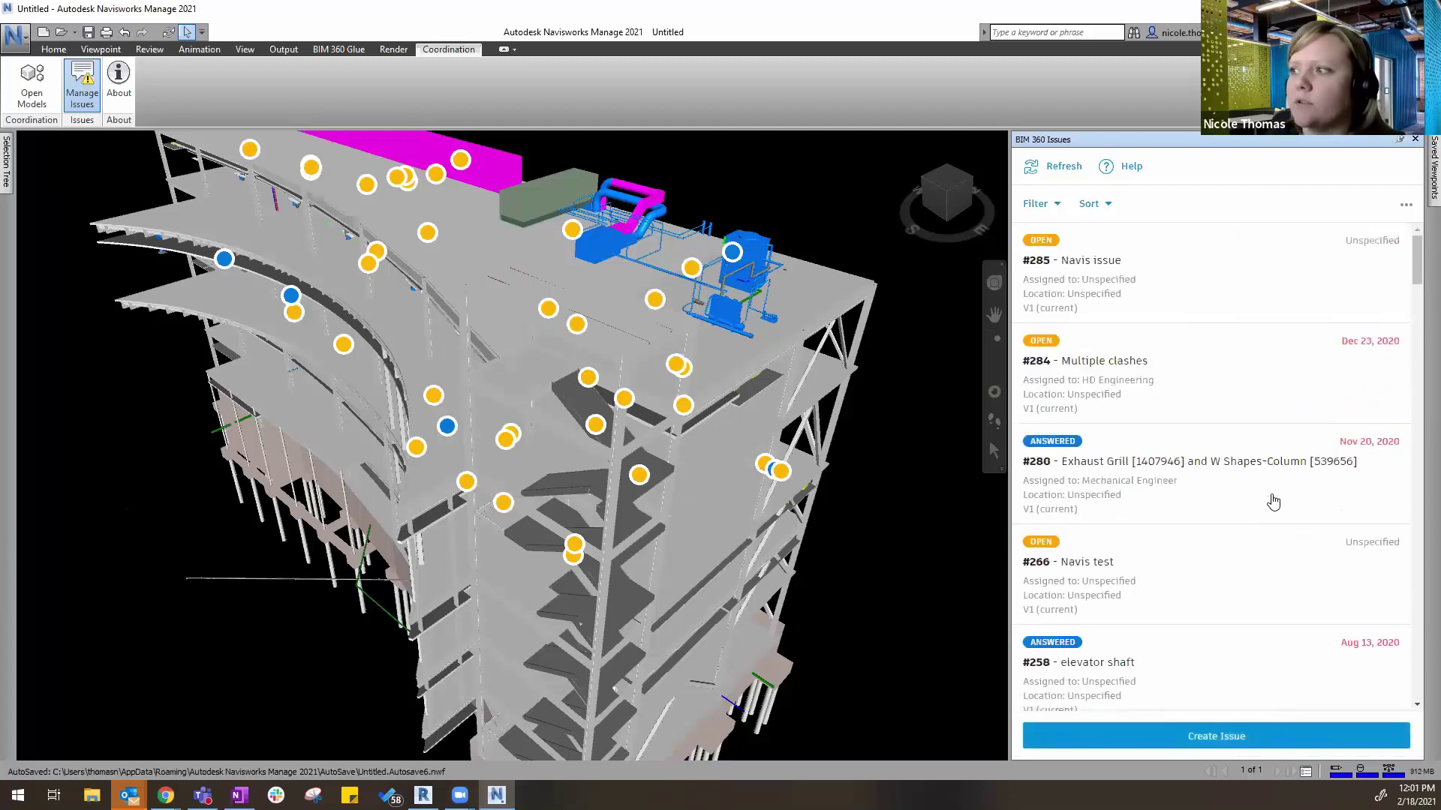